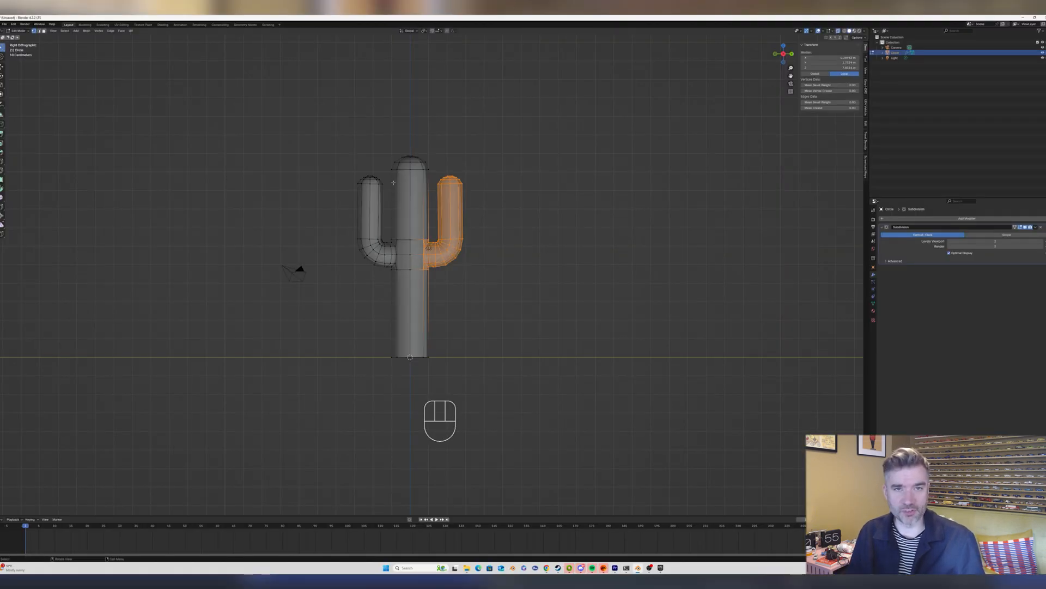
pyautogui.moveTo(418, 175); pyautogui.dragTo(493, 294)
pyautogui.moveTo(493, 294); pyautogui.dragTo(406, 311, button='middle')
pyautogui.click(783, 54)
pyautogui.click(792, 54)
pyautogui.press('g')
pyautogui.press('z')
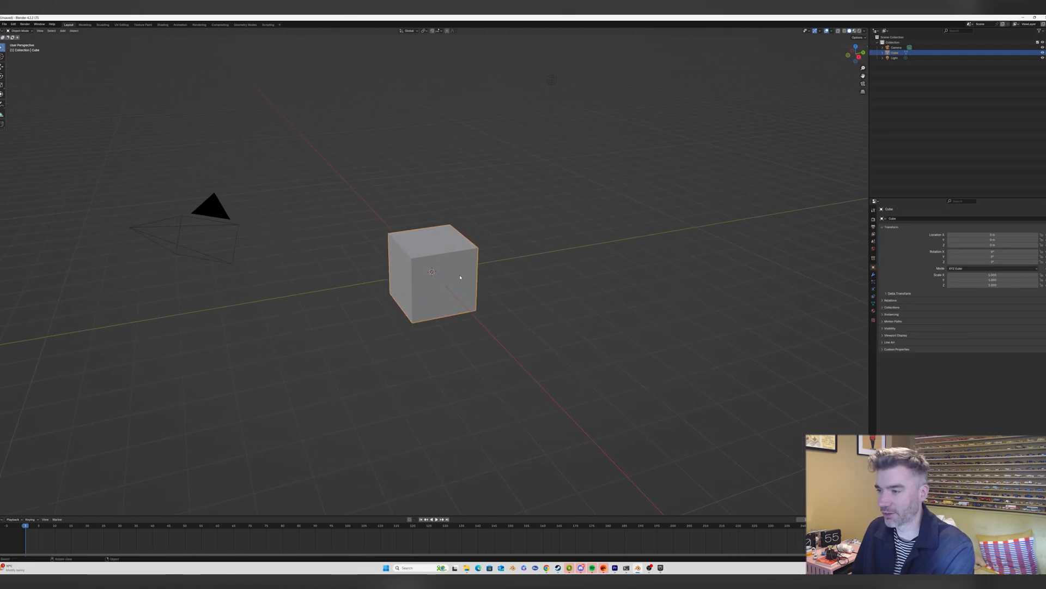
# Replace the default cube with a mesh circle that has 8 vertices.
pyautogui.press('x')
pyautogui.click(460, 277)
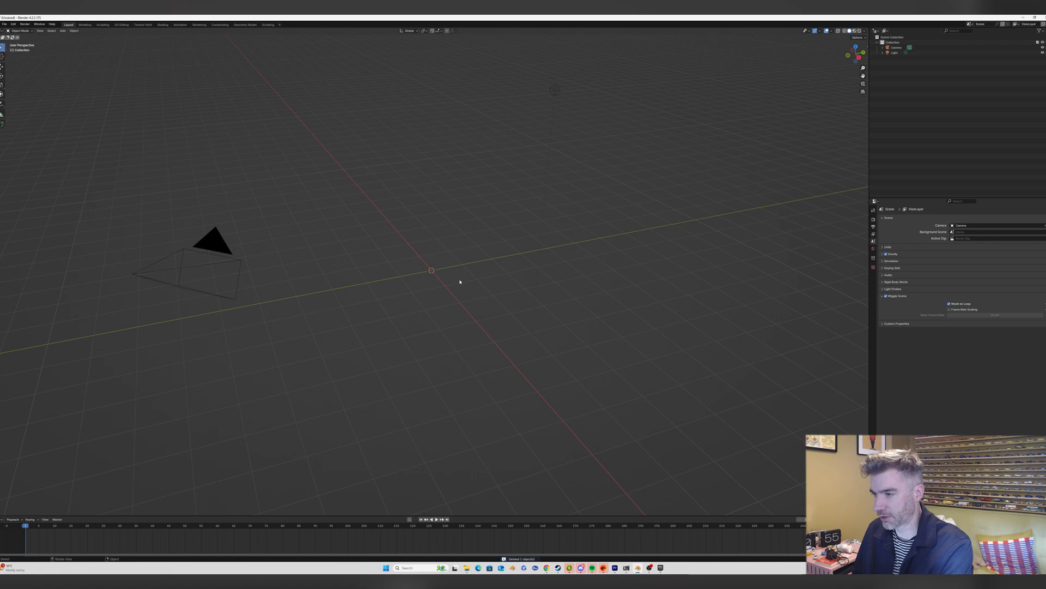
pyautogui.hotkey('shift', 'a')
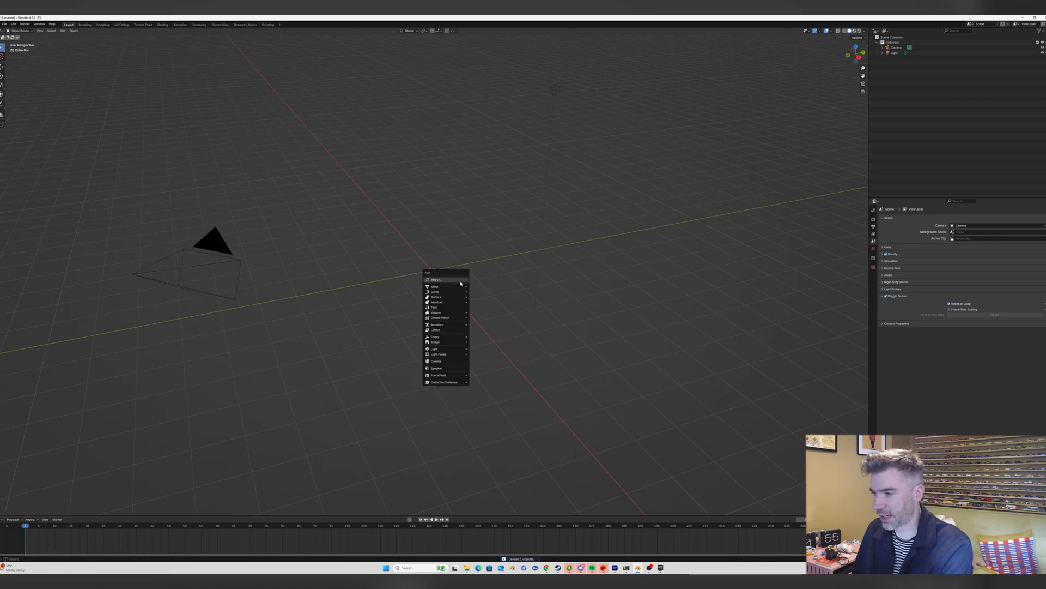
pyautogui.click(481, 297)
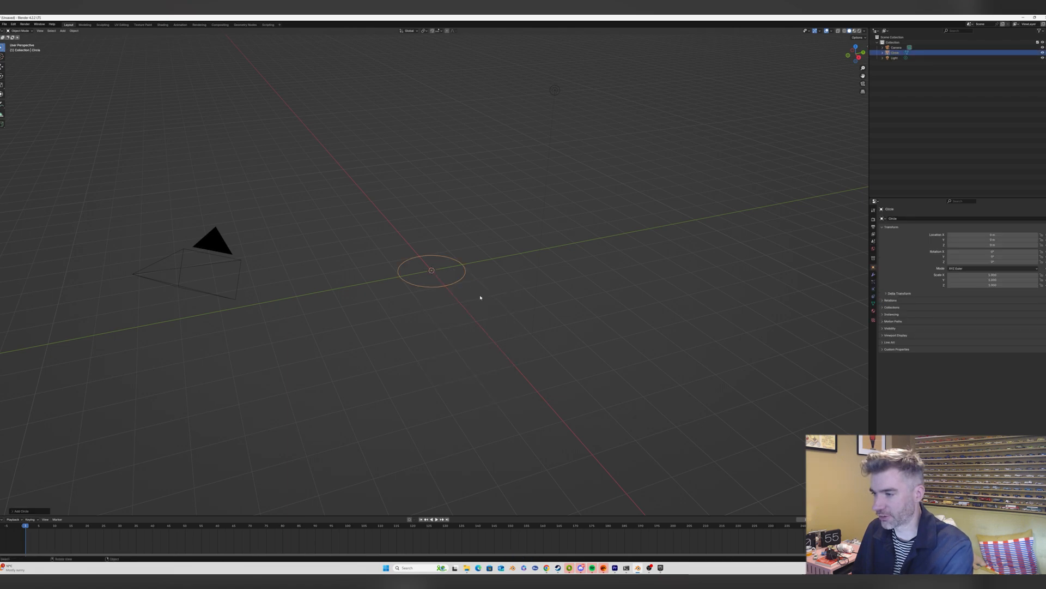
pyautogui.click(18, 510)
pyautogui.click(57, 454)
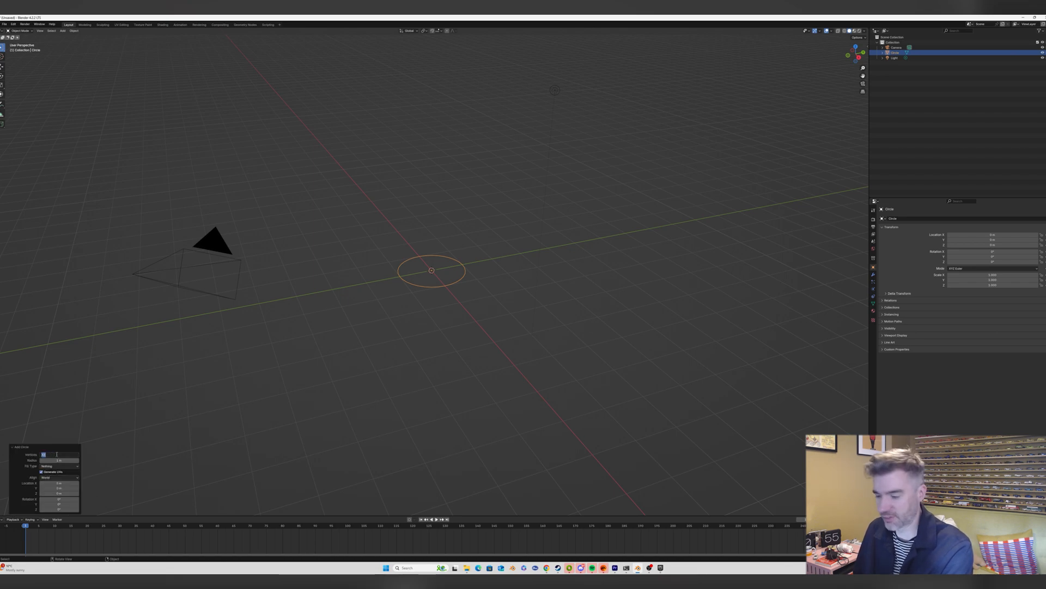
pyautogui.write('8')
pyautogui.press('Return')
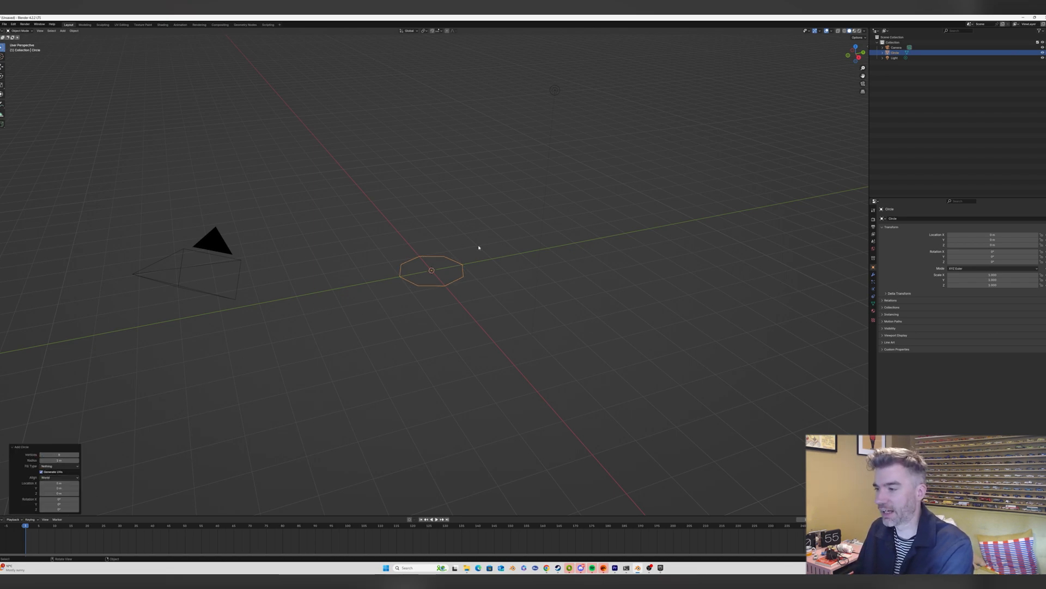
# Add a Subdivision Surface modifier to the circle and turn off its display in the viewport.
pyautogui.moveTo(479, 248); pyautogui.dragTo(429, 258, button='middle')
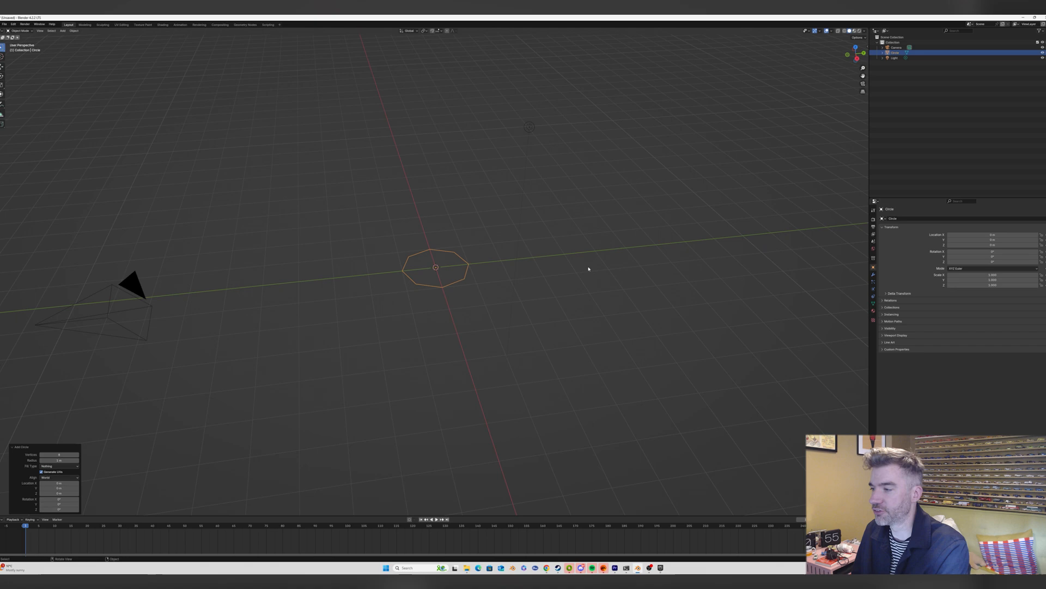
pyautogui.click(874, 274)
pyautogui.click(927, 218)
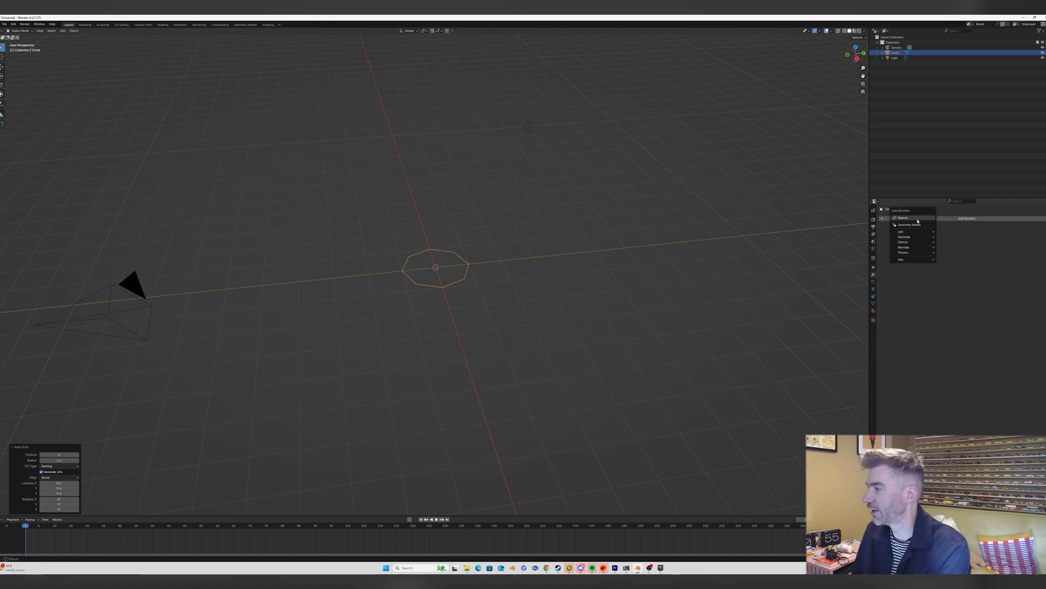
pyautogui.click(917, 219)
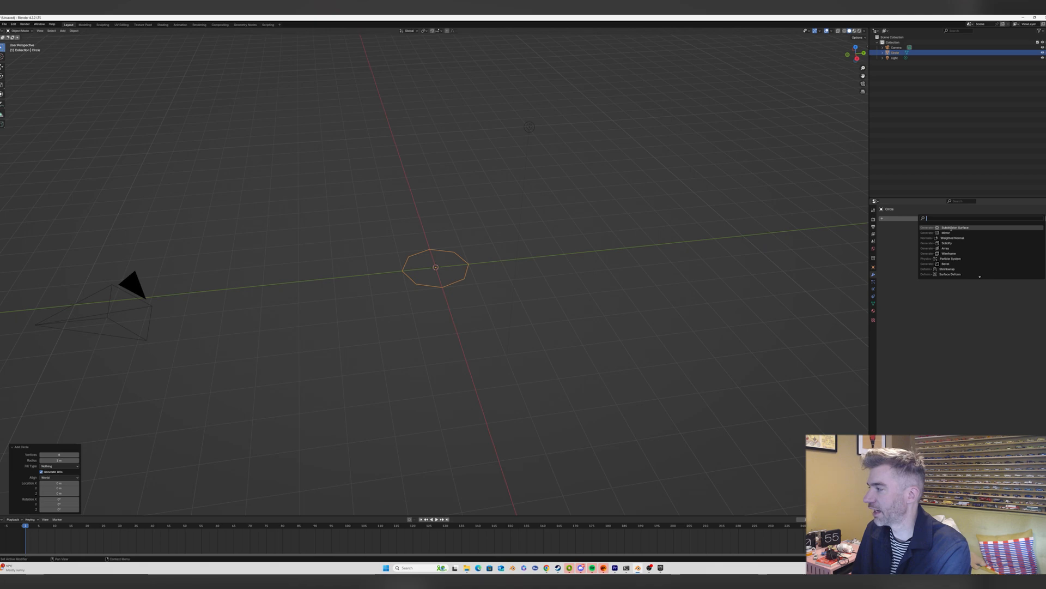
pyautogui.press('Return')
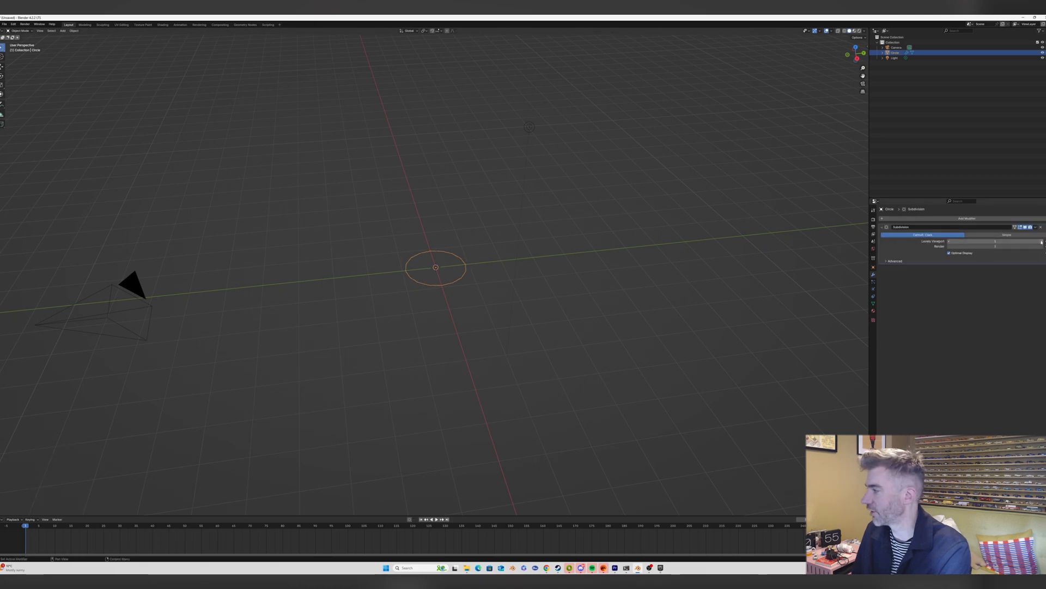
pyautogui.moveTo(561, 245); pyautogui.dragTo(557, 249, button='middle')
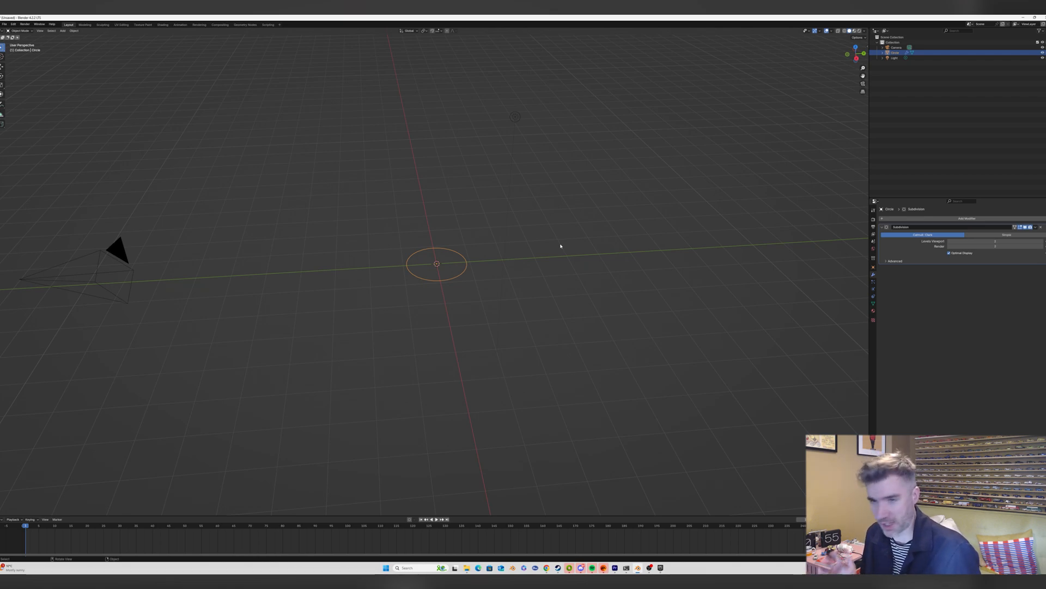
pyautogui.click(1027, 227)
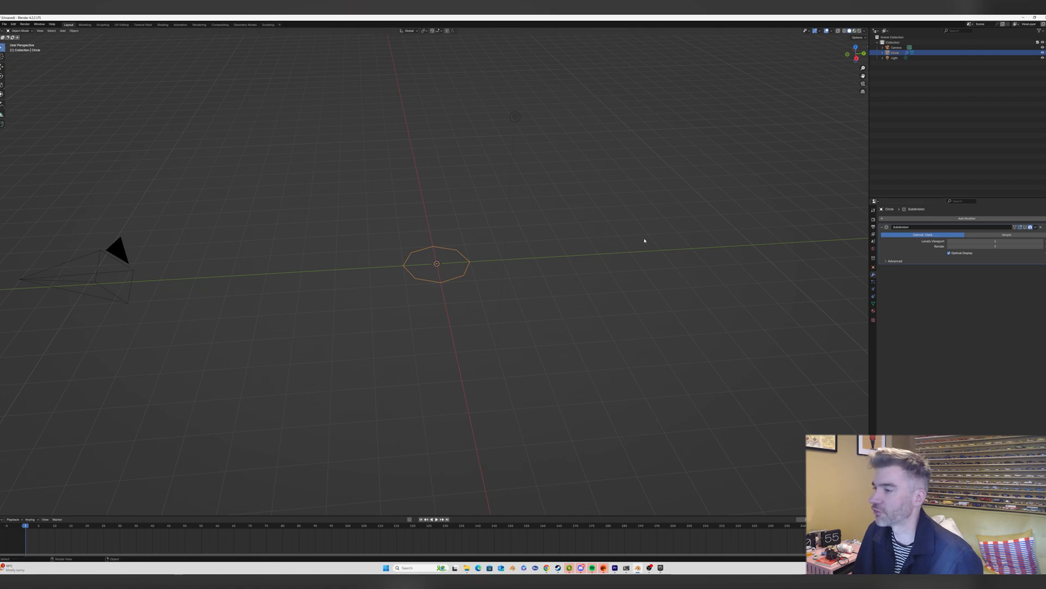
# Enable the Screencast Keys display and reselect the circle.
pyautogui.click(866, 48)
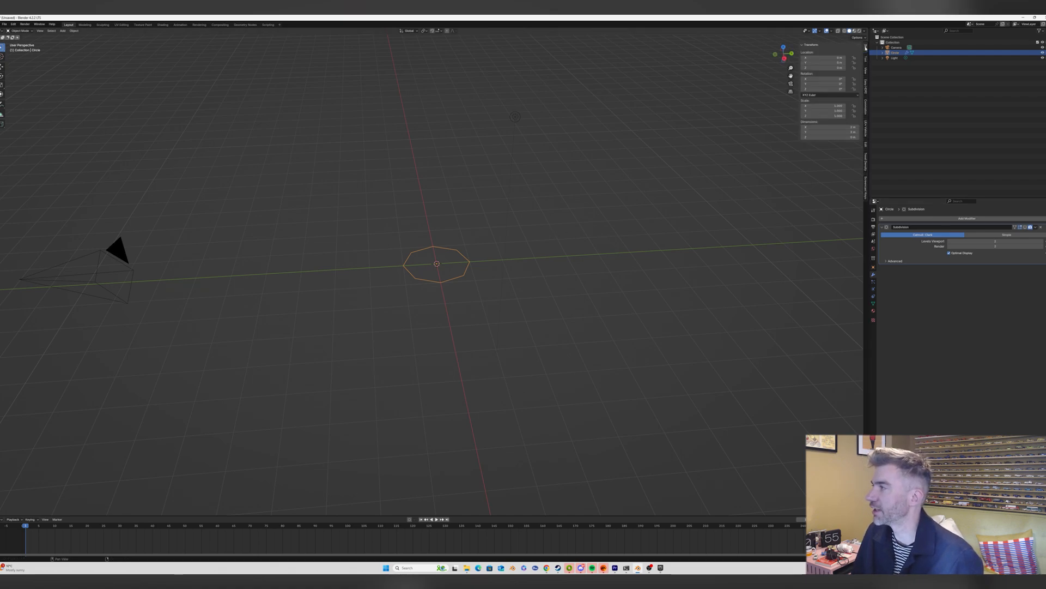
pyautogui.click(865, 186)
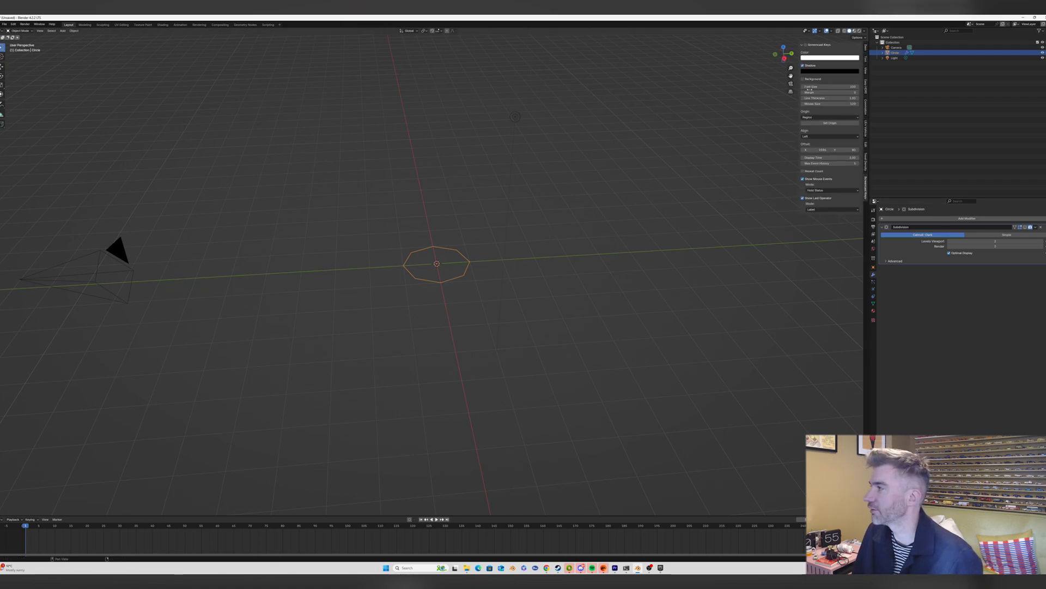
pyautogui.click(805, 45)
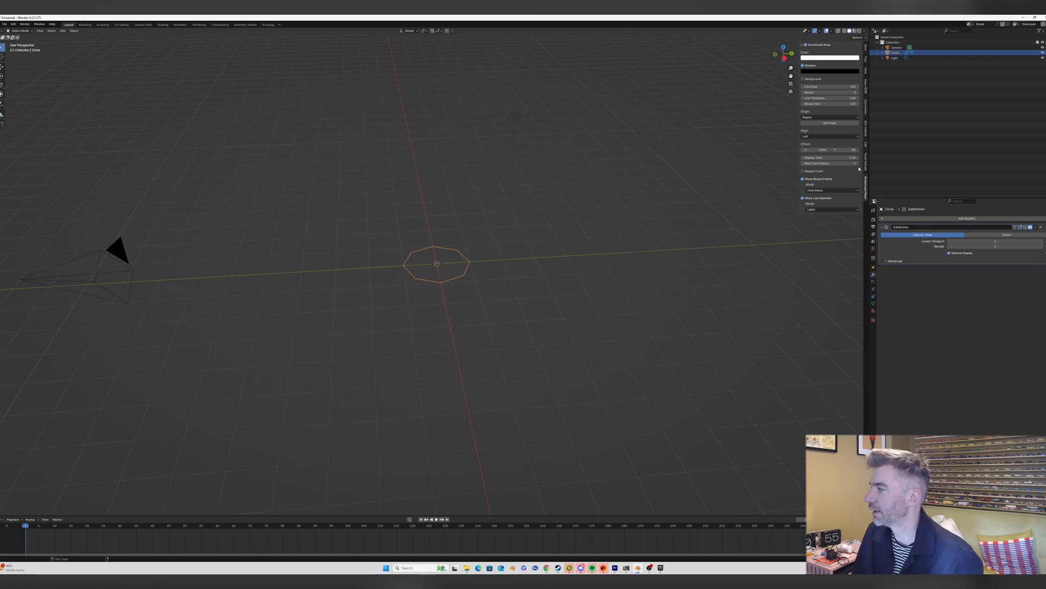
pyautogui.click(567, 157)
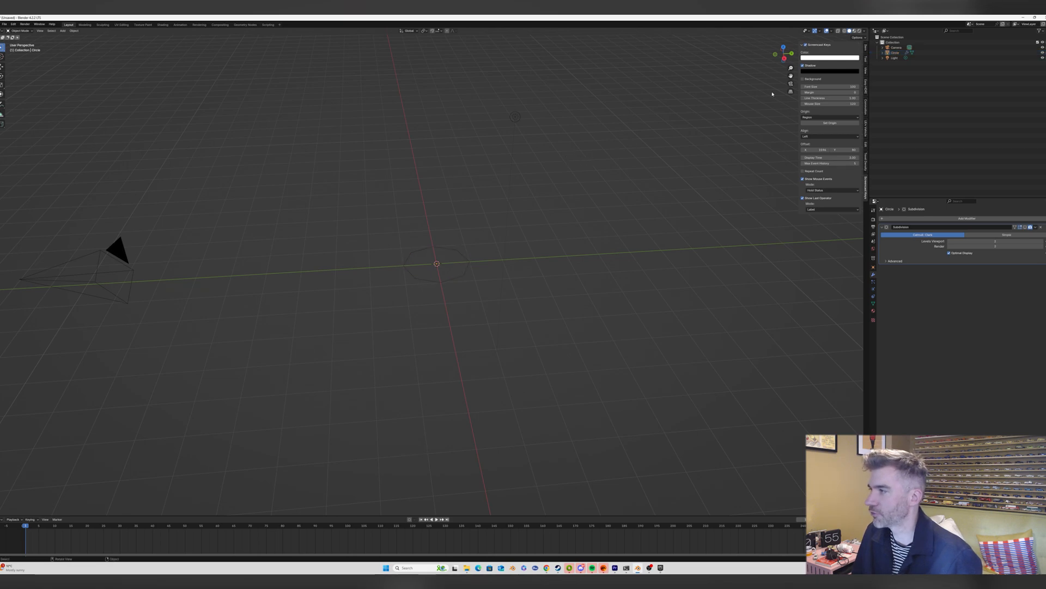
pyautogui.click(867, 49)
pyautogui.click(439, 248)
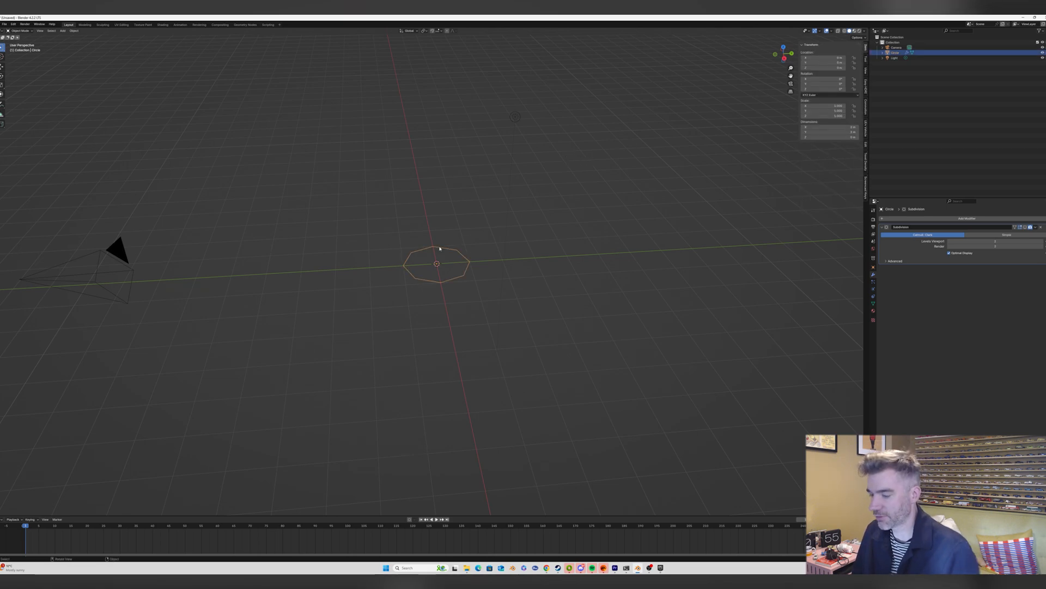
# Extrude the circle's edge loop upward along Z in Edit Mode to form a tall octagonal column.
pyautogui.press('Tab')
pyautogui.moveTo(441, 248); pyautogui.dragTo(434, 230, button='middle')
pyautogui.press('e')
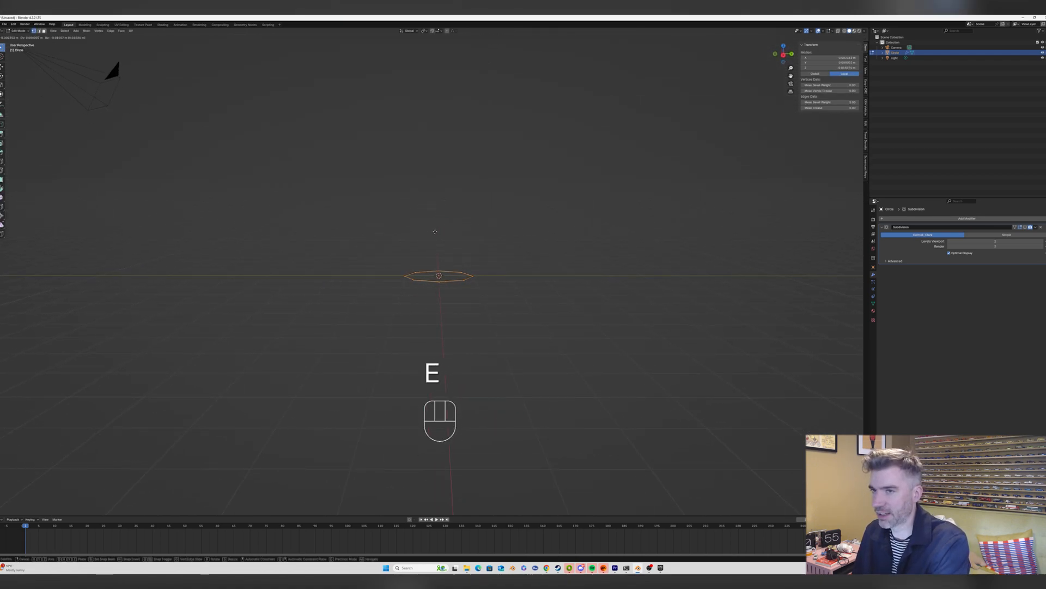
pyautogui.press('z')
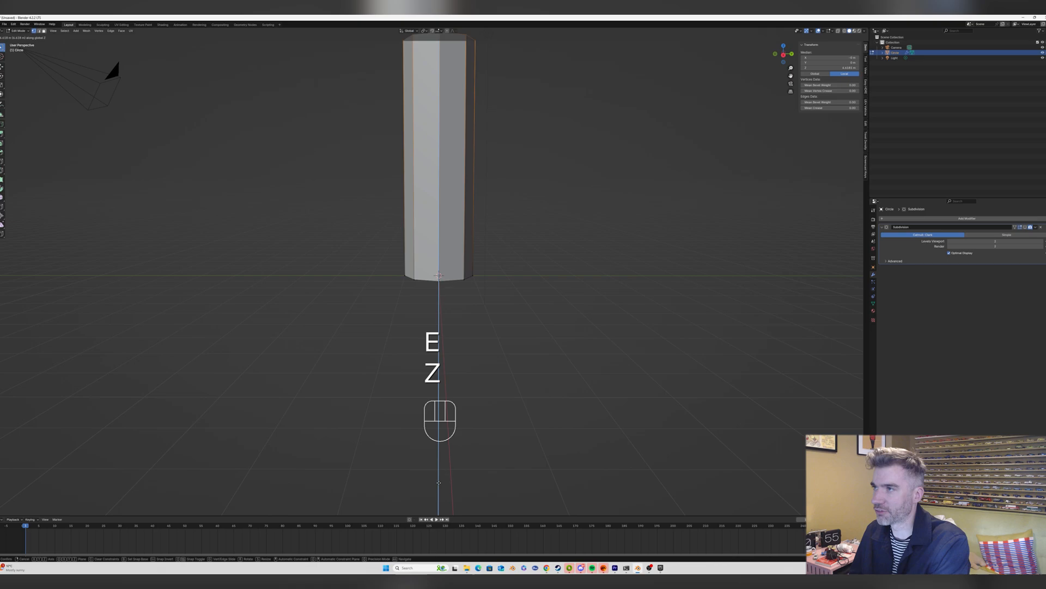
pyautogui.click(439, 26)
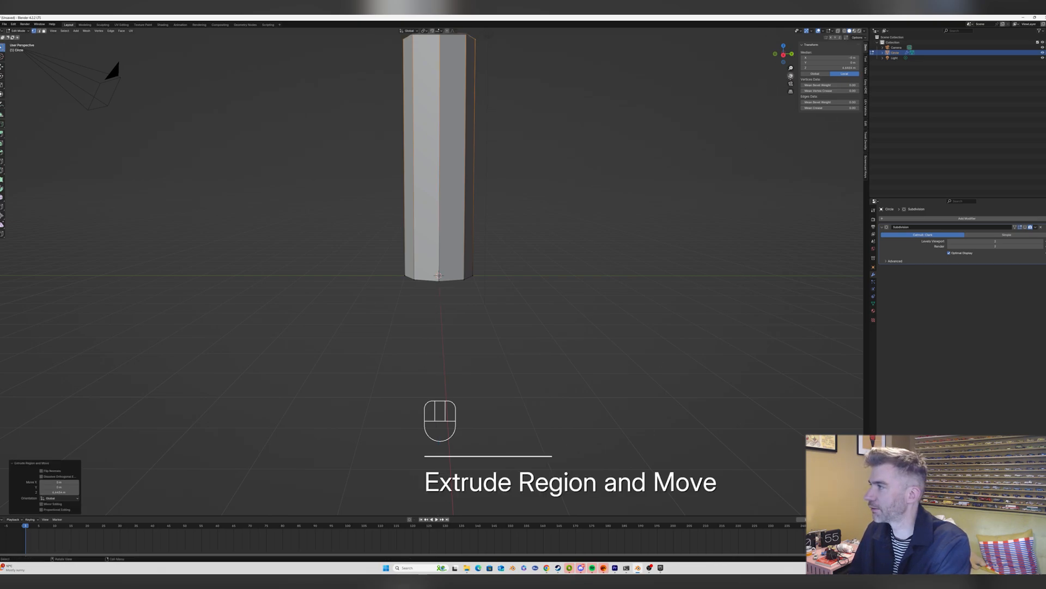
pyautogui.moveTo(791, 76)
pyautogui.mouseDown()
pyautogui.moveTo(763, 165)
pyautogui.moveTo(791, 83)
pyautogui.moveTo(791, 95)
pyautogui.mouseUp()
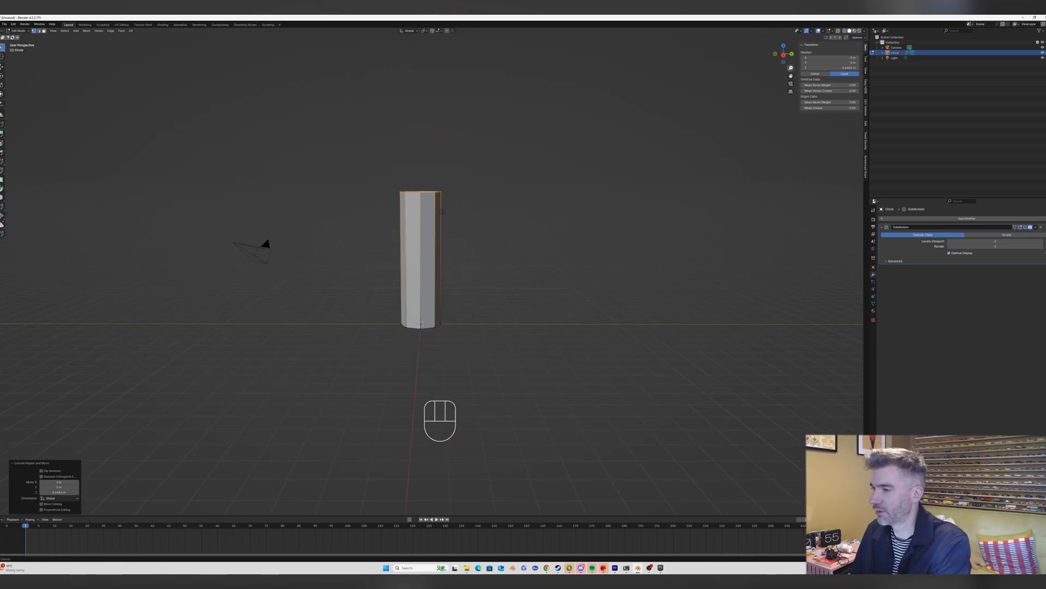
pyautogui.press('e')
pyautogui.press('z')
pyautogui.click(452, 221)
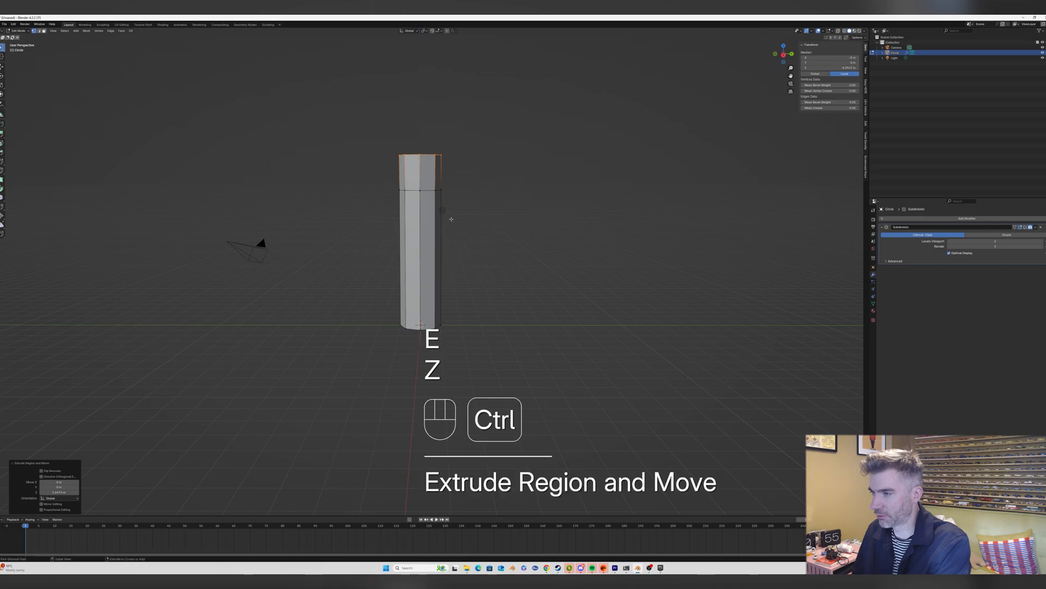
pyautogui.hotkey('ctrl', 'z')
# Move the column's top edge ring up along Z to make the trunk taller.
pyautogui.press('g')
pyautogui.press('z')
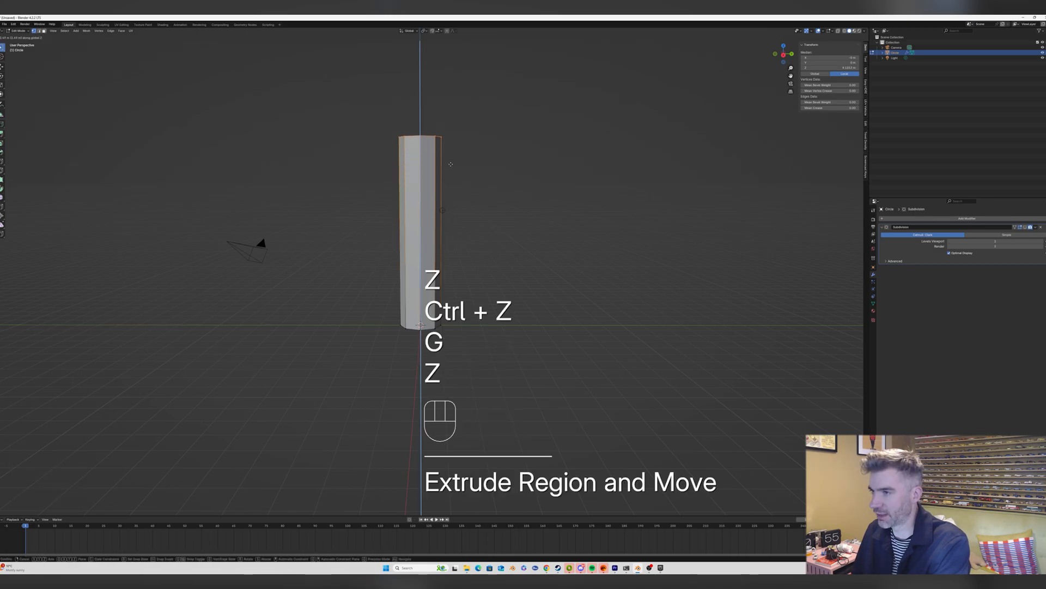
pyautogui.click(449, 141)
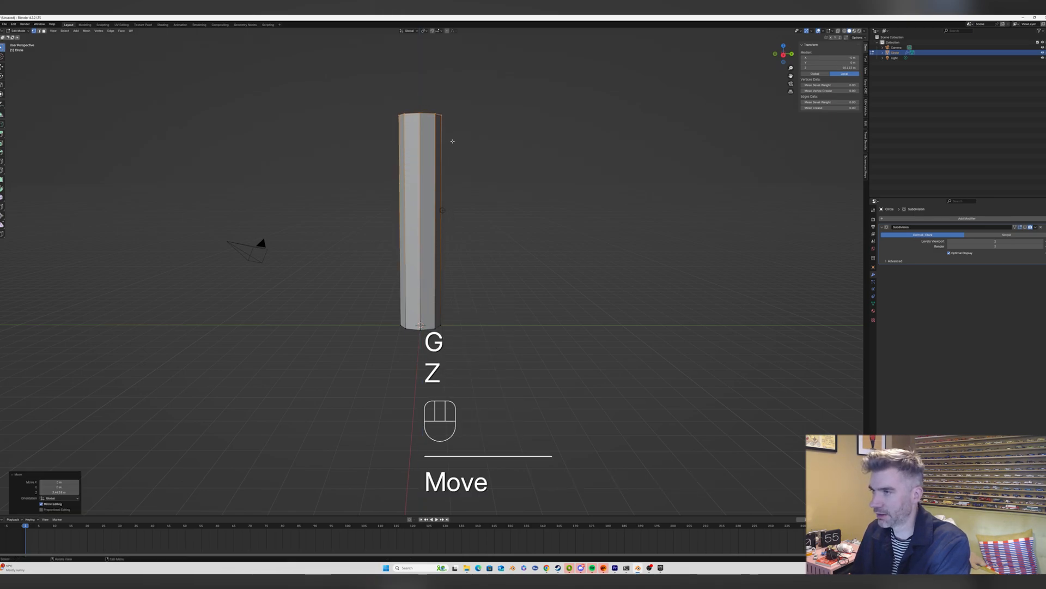
# Extrude the column's top ring slightly upward along Z and scale it in a little to start a rounded cap.
pyautogui.moveTo(449, 141); pyautogui.dragTo(449, 159, button='middle')
pyautogui.press('e')
pyautogui.press('z')
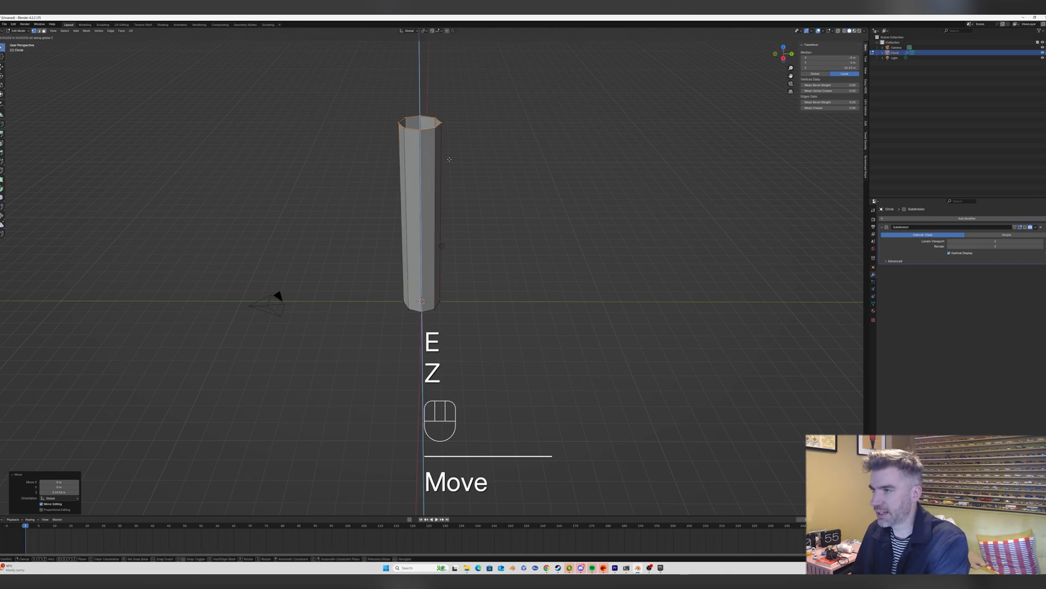
pyautogui.click(450, 152)
pyautogui.press('s')
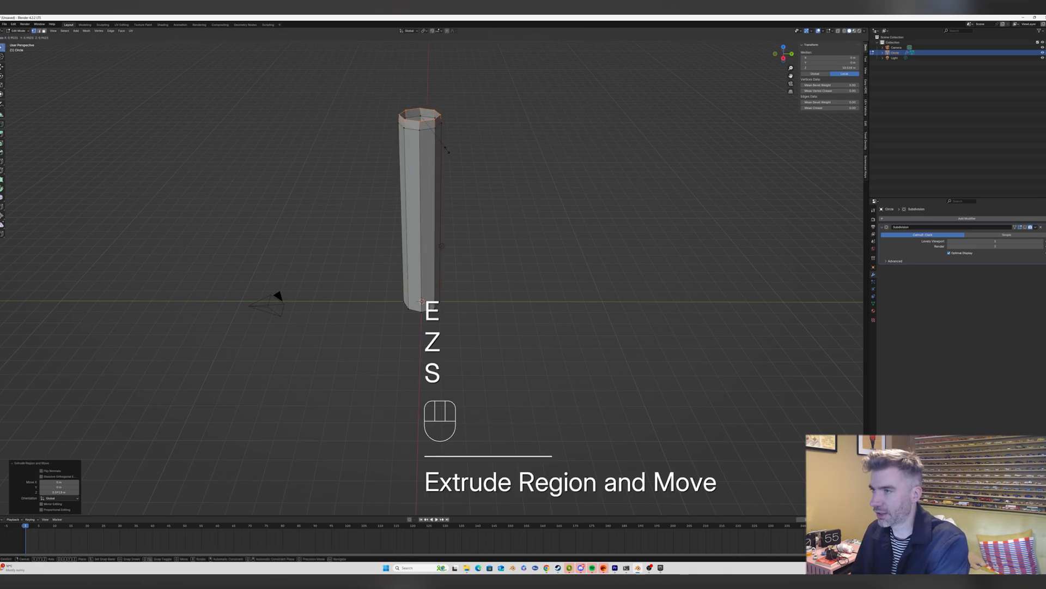
pyautogui.click(441, 148)
# Extrude a second cap ring upward along Z, scale it in further and adjust its height slightly.
pyautogui.moveTo(445, 161); pyautogui.dragTo(446, 163, button='middle')
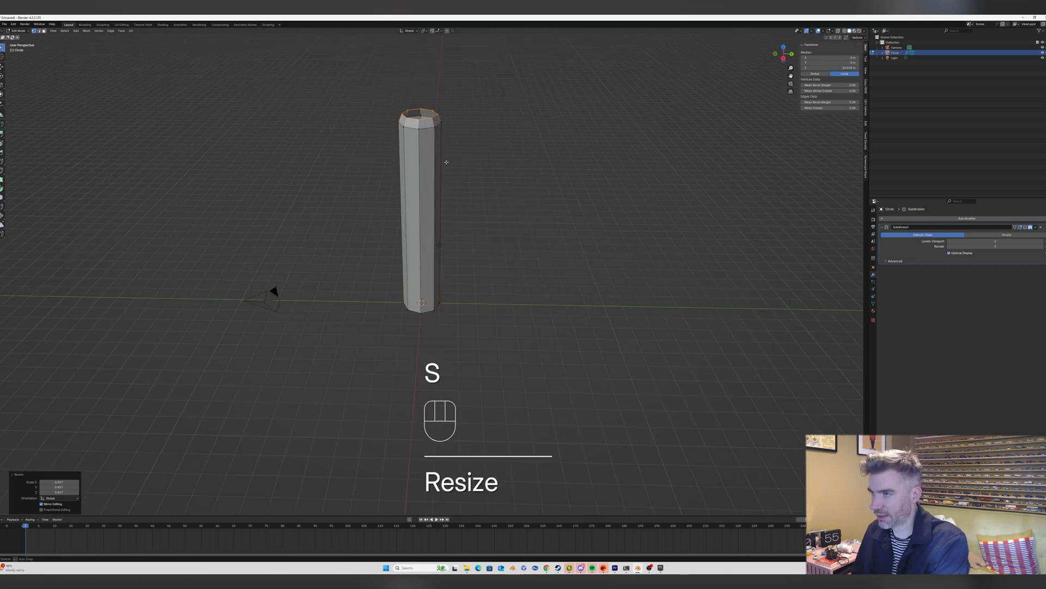
pyautogui.press('e')
pyautogui.press('z')
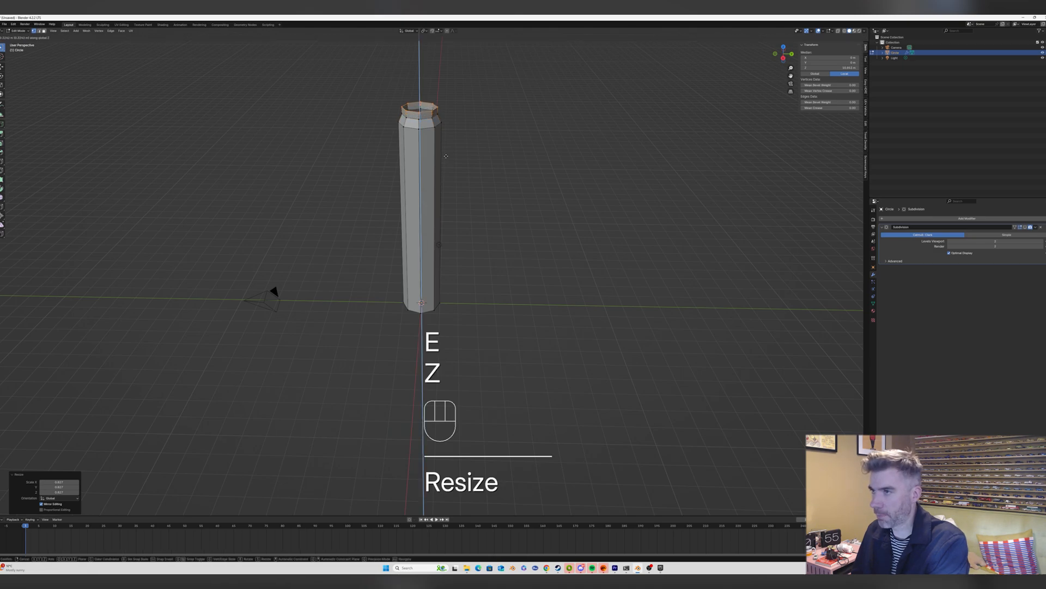
pyautogui.click(445, 154)
pyautogui.press('s')
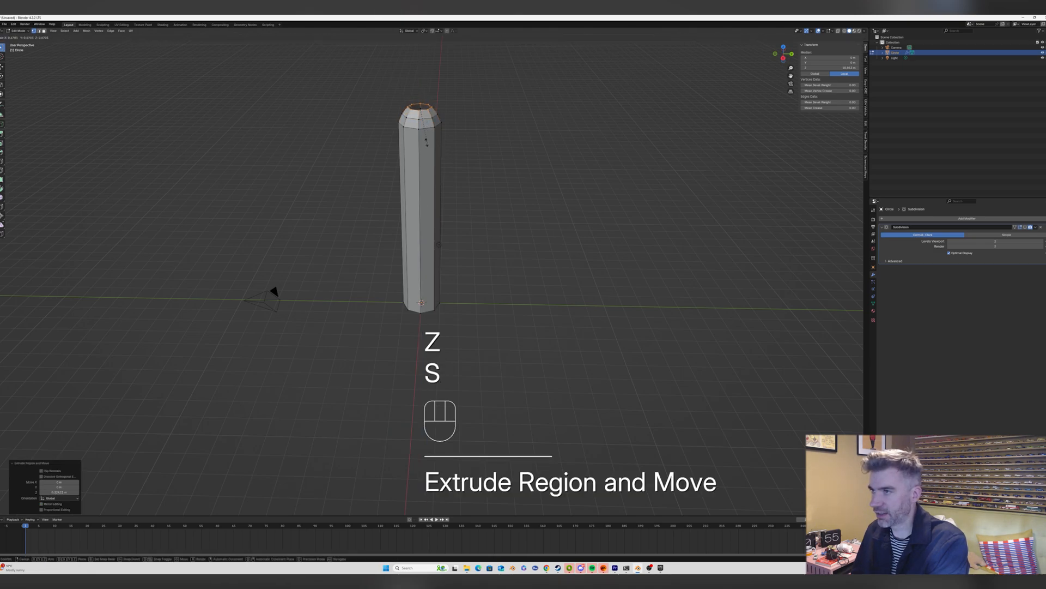
pyautogui.click(421, 134)
pyautogui.moveTo(425, 132); pyautogui.dragTo(429, 130, button='middle')
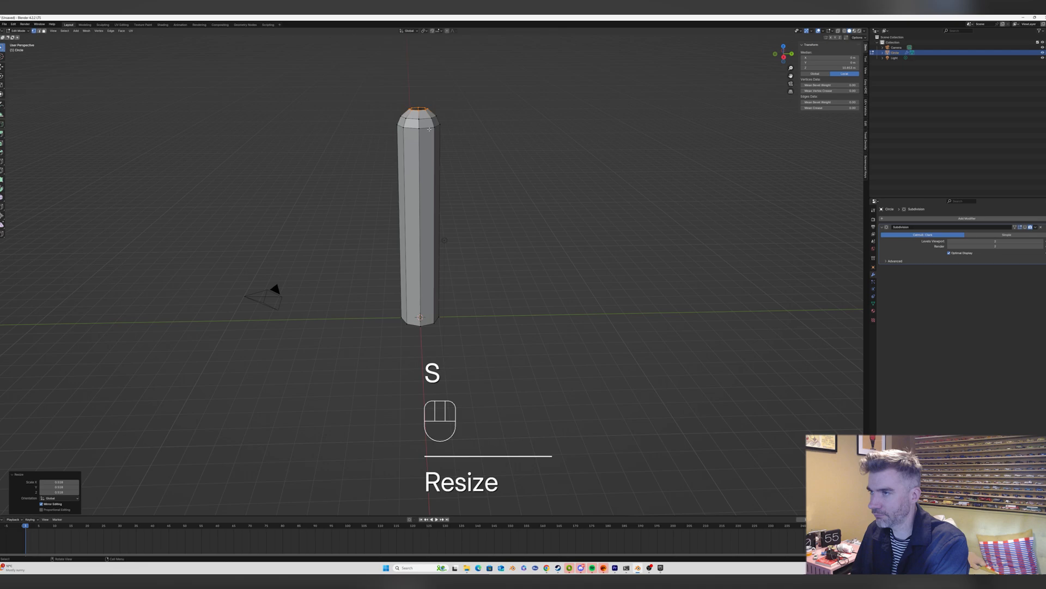
pyautogui.press('g')
pyautogui.press('z')
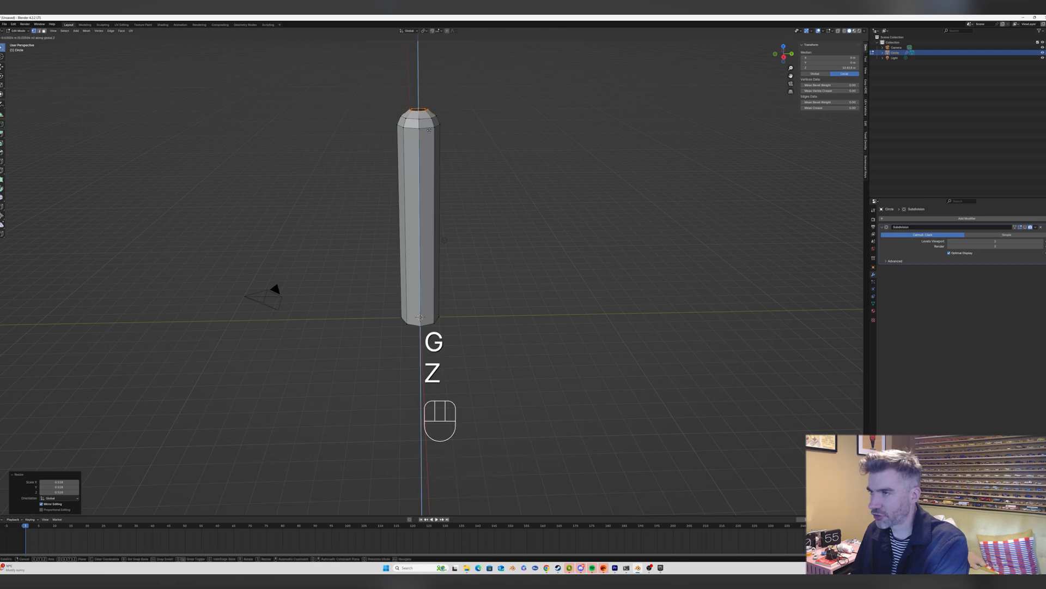
pyautogui.click(436, 133)
# Extrude a third, much smaller ring at the tip of the cap and lower it along Z to flatten the dome.
pyautogui.press('e')
pyautogui.press('z')
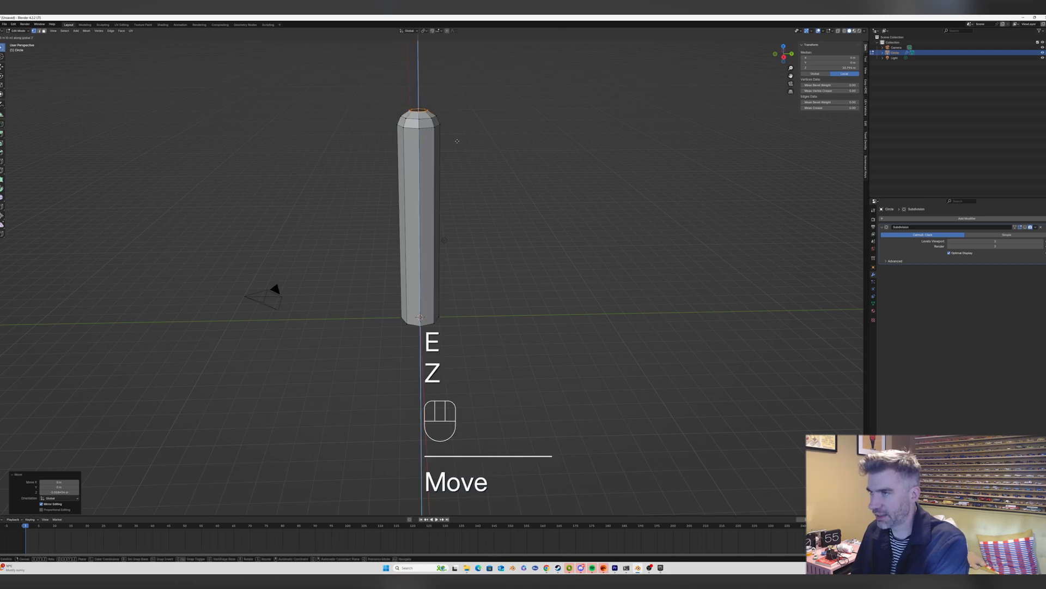
pyautogui.click(456, 138)
pyautogui.press('s')
pyautogui.click(436, 116)
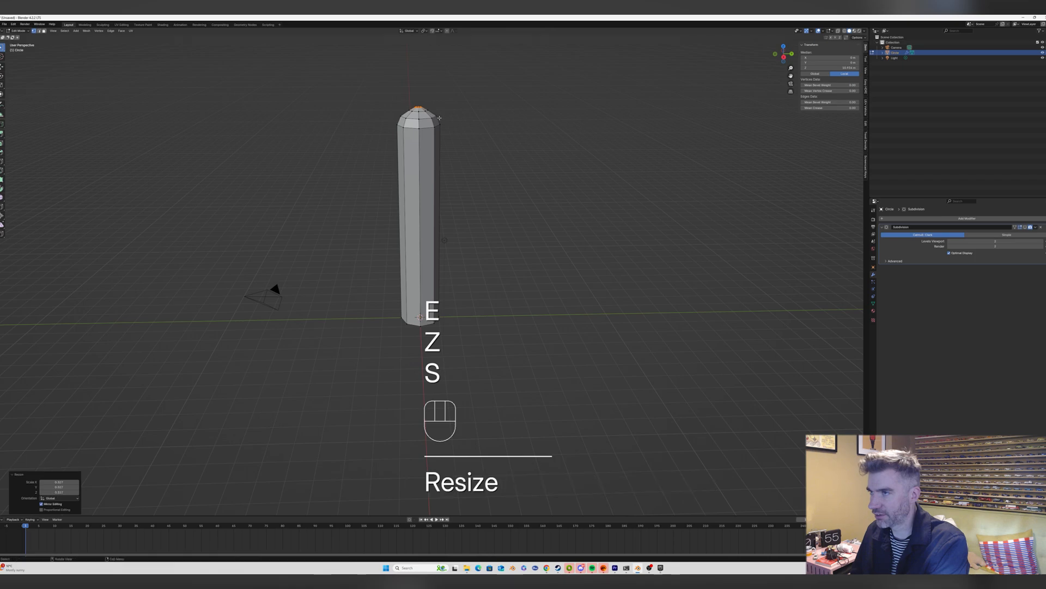
pyautogui.press('g')
pyautogui.press('z')
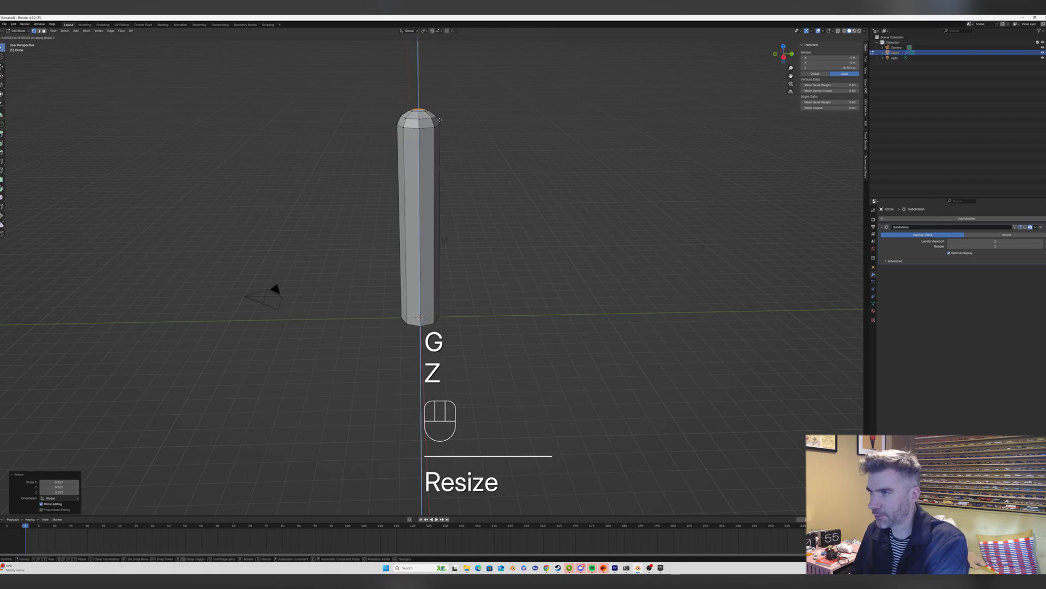
pyautogui.click(439, 119)
pyautogui.scroll(4, 440, 119)
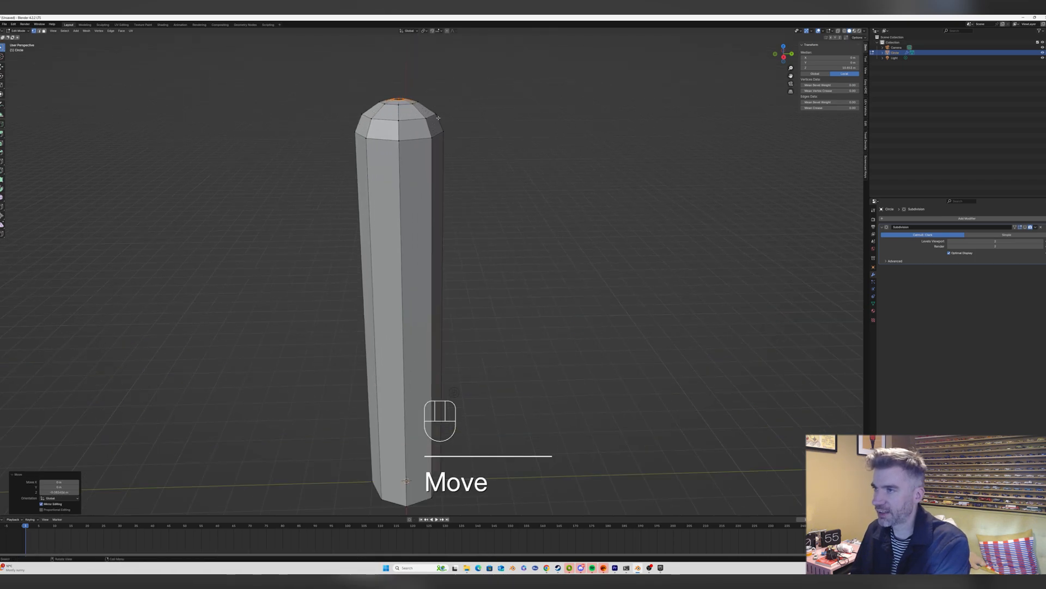
# Fill the small ring at the cap's tip with a face and turn on the trunk's subdivision in the viewport.
pyautogui.press('f')
pyautogui.scroll(-5, 439, 118)
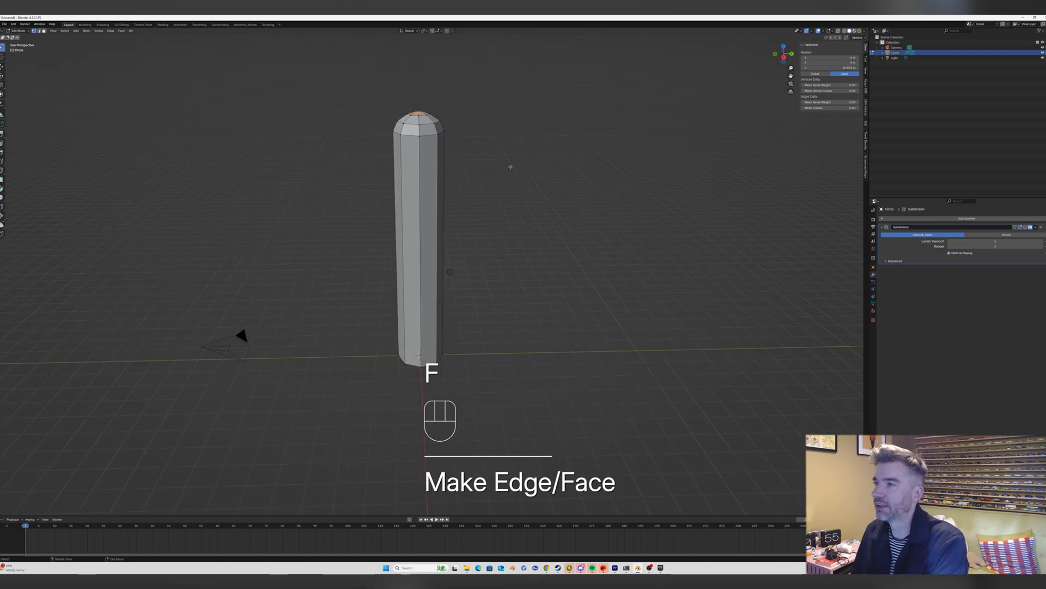
pyautogui.press('Tab')
pyautogui.click(1025, 228)
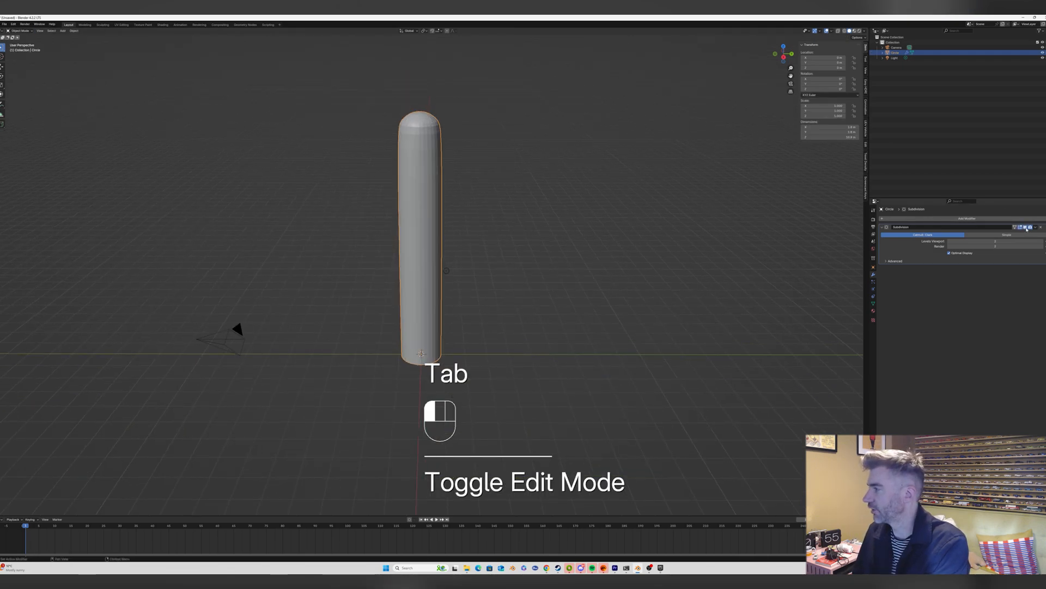
# Shade the trunk smooth in Object Mode and check its cage in Edit Mode.
pyautogui.rightClick(428, 149)
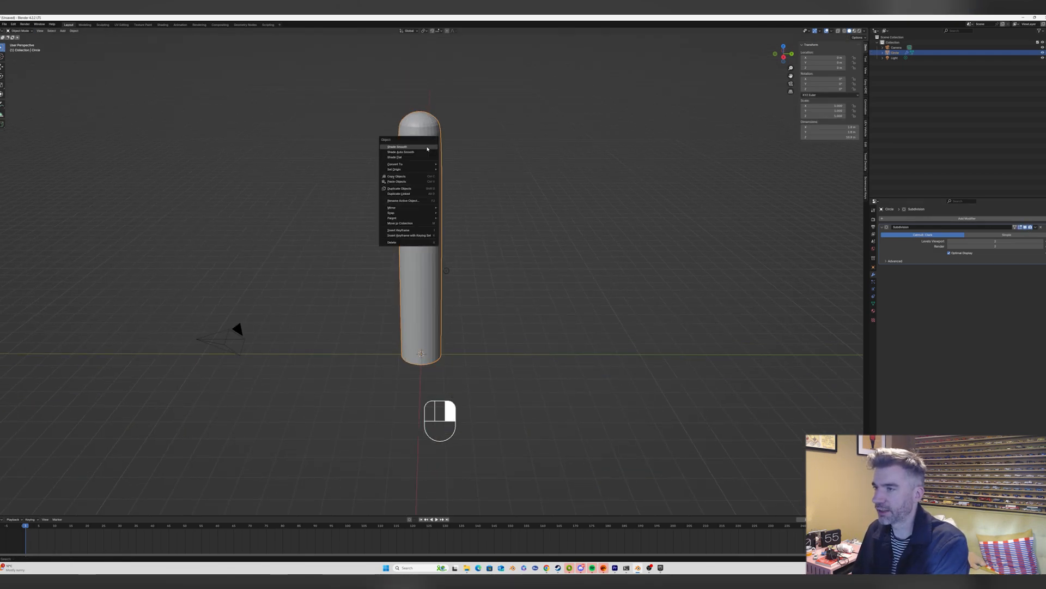
pyautogui.click(427, 148)
pyautogui.moveTo(426, 149); pyautogui.dragTo(391, 238, button='middle')
pyautogui.press('Tab')
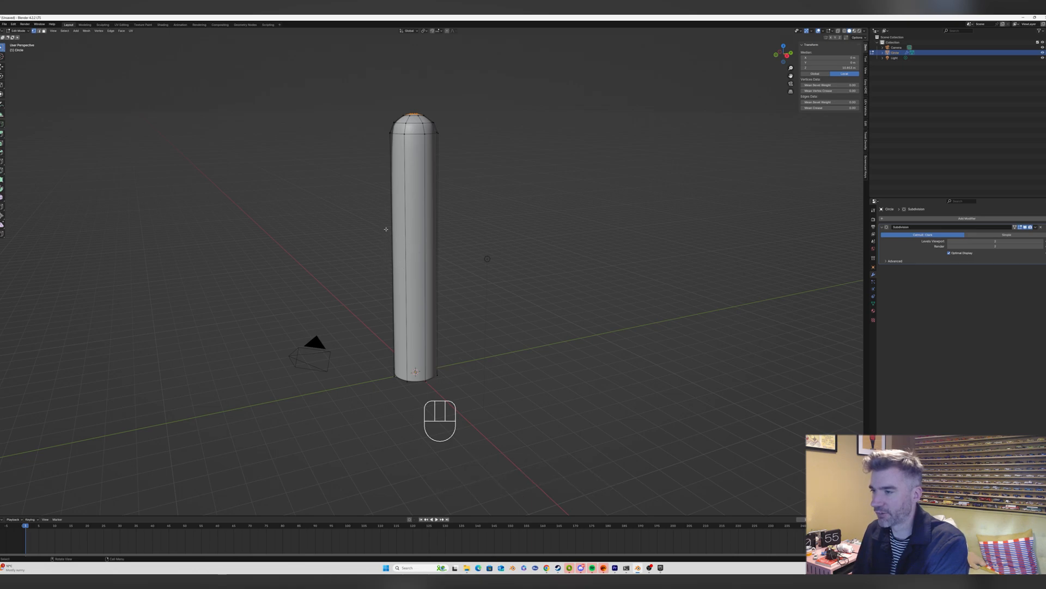
pyautogui.moveTo(387, 245); pyautogui.dragTo(450, 263, button='middle')
pyautogui.press('Tab')
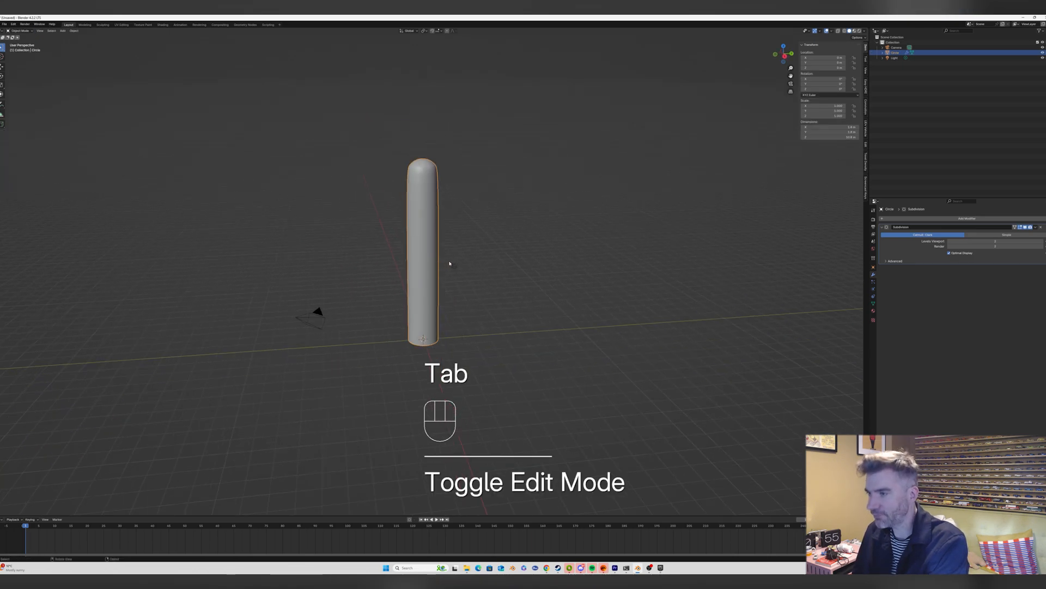
# Add a new circle mesh and raise it along Z to about the middle of the trunk's height.
pyautogui.hotkey('shift', 'a')
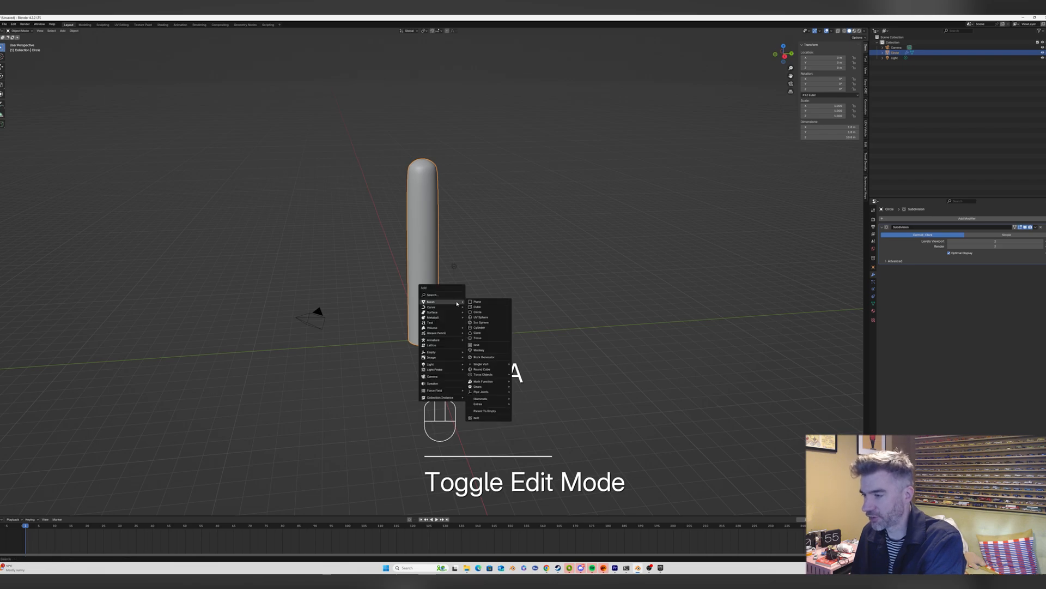
pyautogui.click(473, 313)
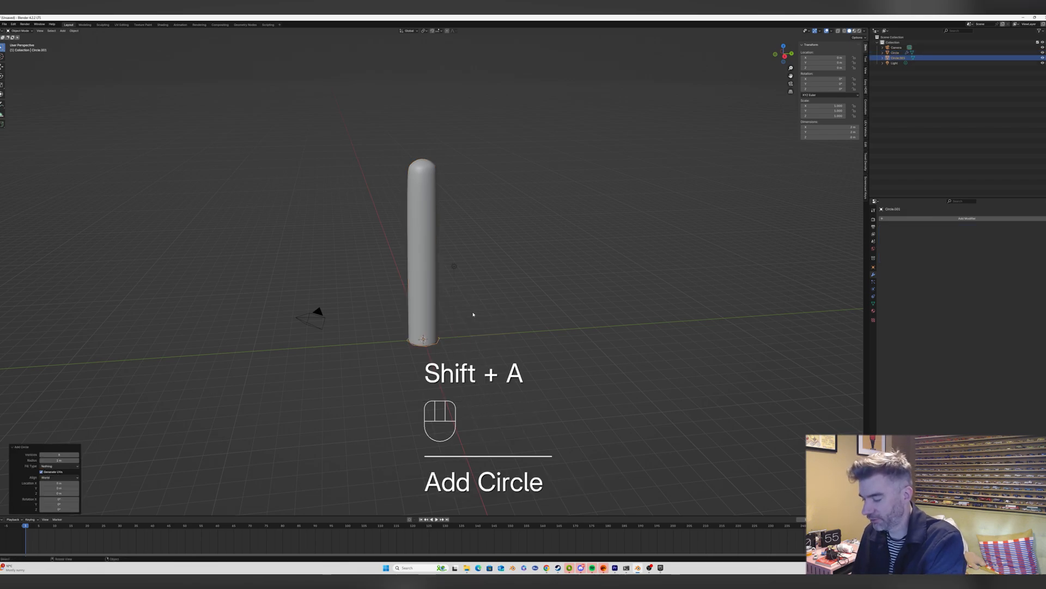
pyautogui.press('g')
pyautogui.press('z')
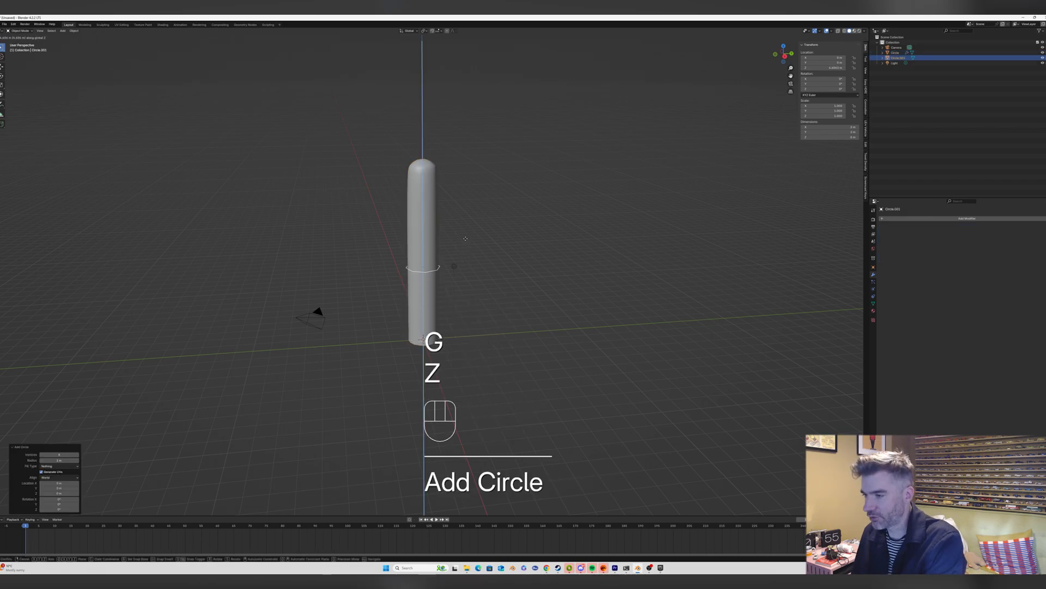
pyautogui.click(465, 227)
# Rotate the new circle 90 degrees about X and move it along Y to sit clear of the trunk's side.
pyautogui.write('r')
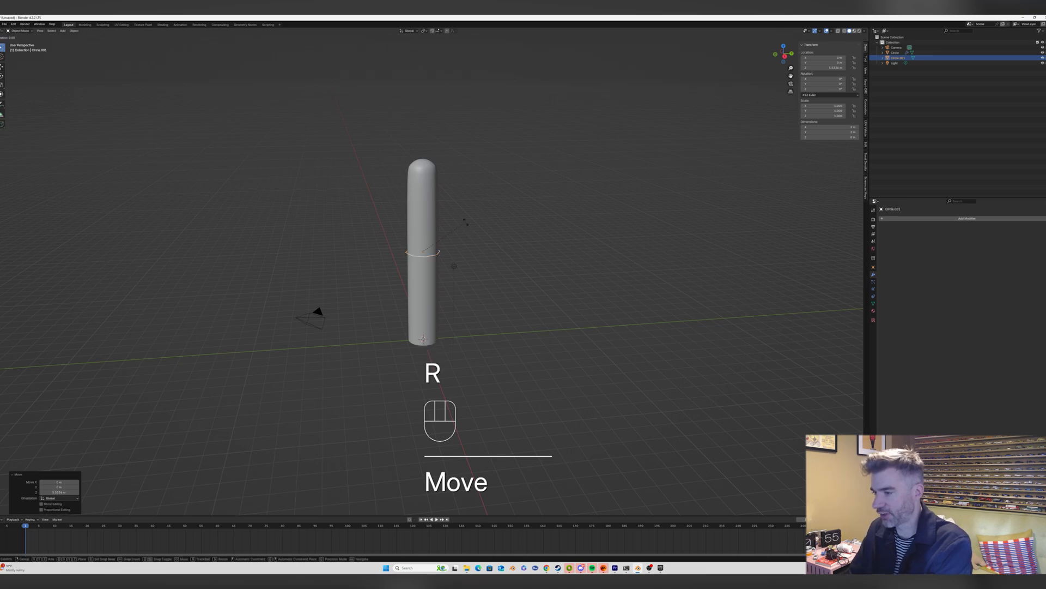
pyautogui.write('x90')
pyautogui.press('Return')
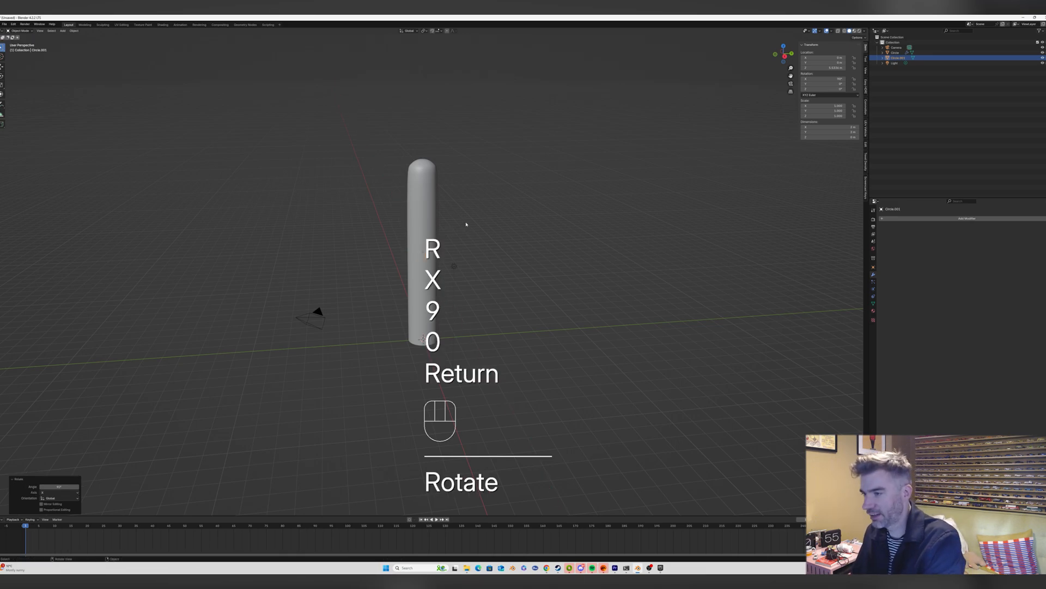
pyautogui.press('g')
pyautogui.press('y')
pyautogui.click(403, 227)
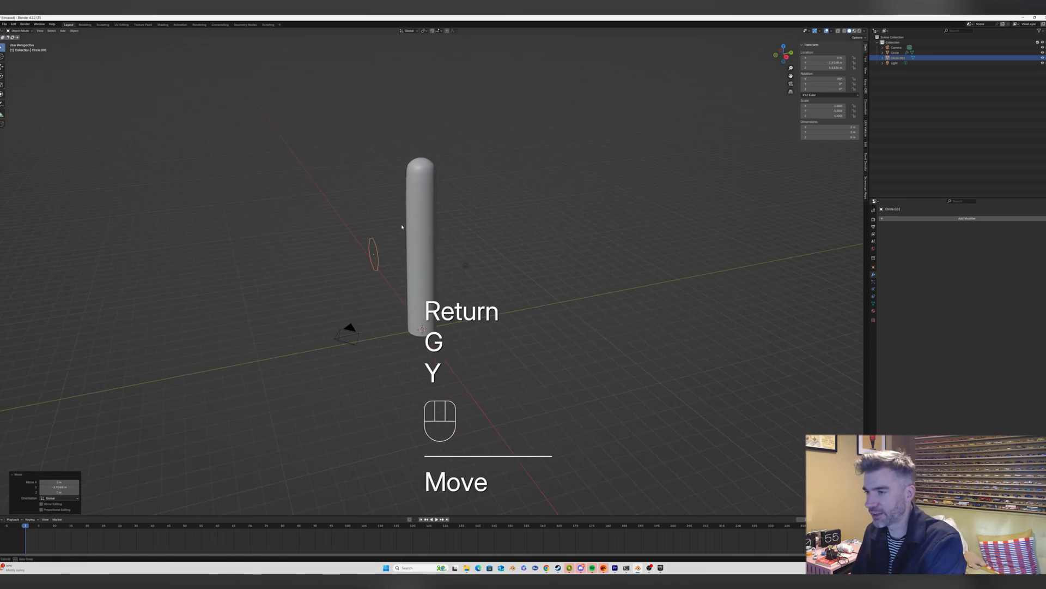
pyautogui.moveTo(402, 227); pyautogui.dragTo(395, 225, button='middle')
pyautogui.rightClick(395, 224)
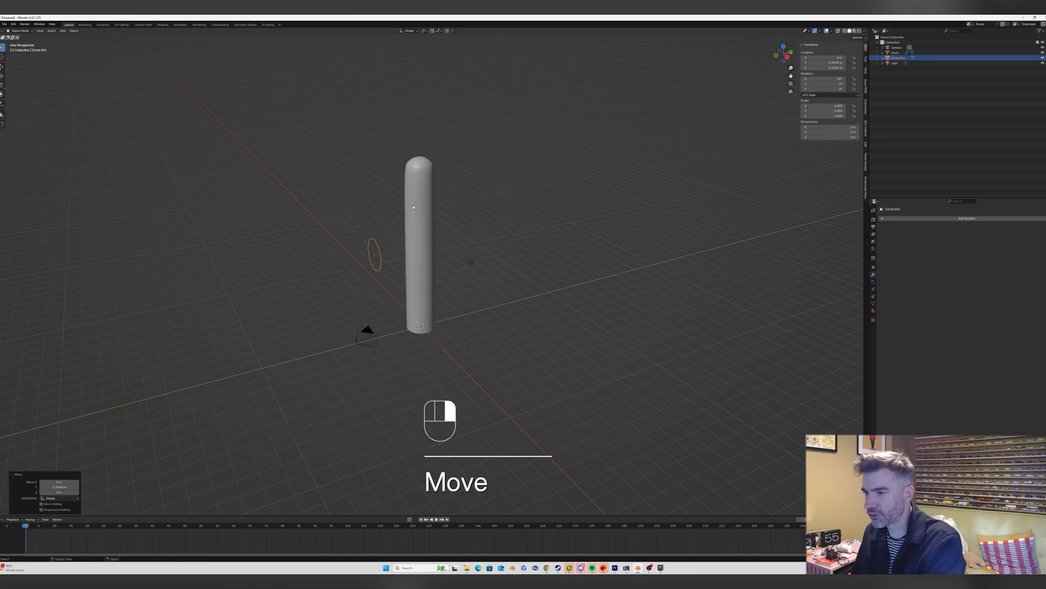
# Extrude the upright circle along Y in Edit Mode to form an arm tube that reaches into the trunk.
pyautogui.press('e')
pyautogui.press('y')
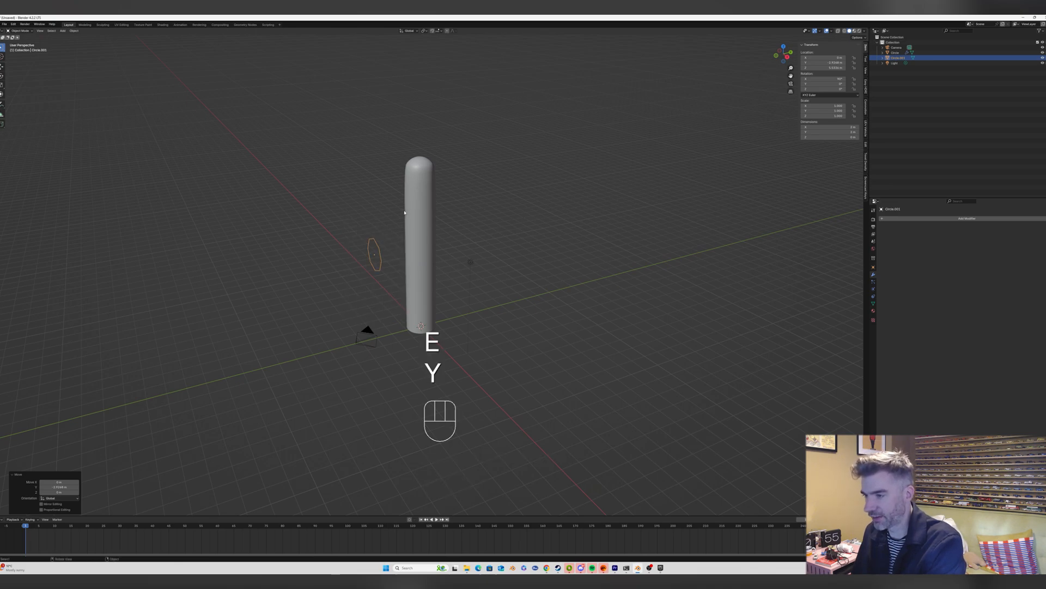
pyautogui.press('x')
pyautogui.press('Tab')
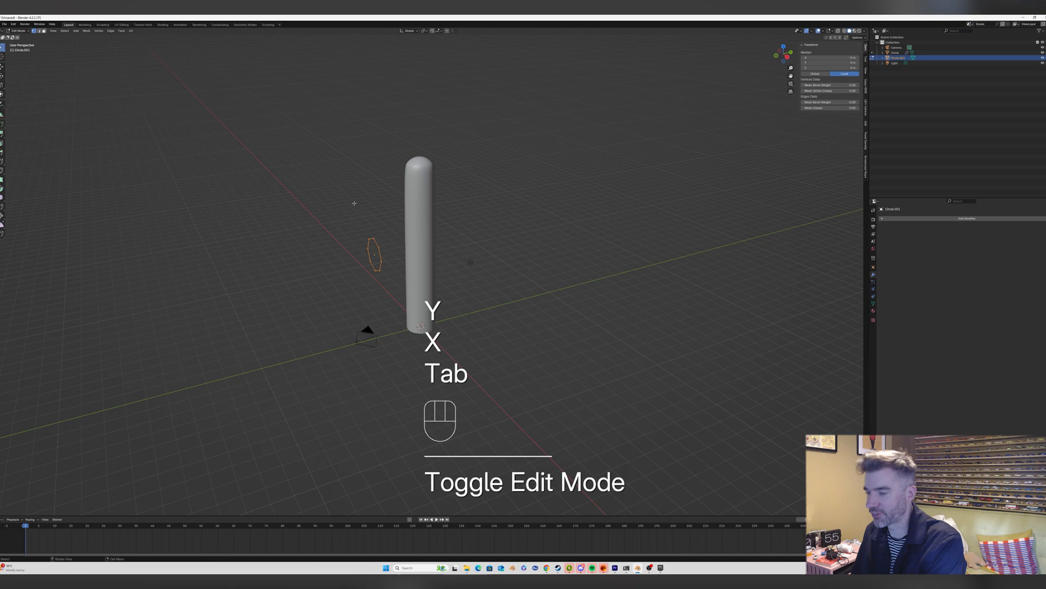
pyautogui.press('e')
pyautogui.press('y')
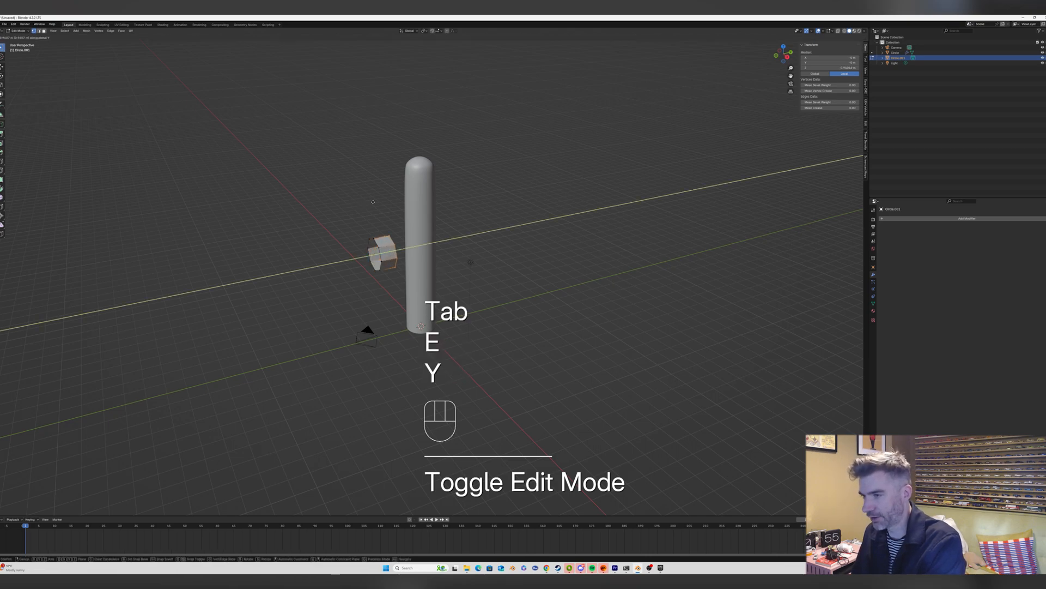
pyautogui.click(401, 195)
pyautogui.press('Tab')
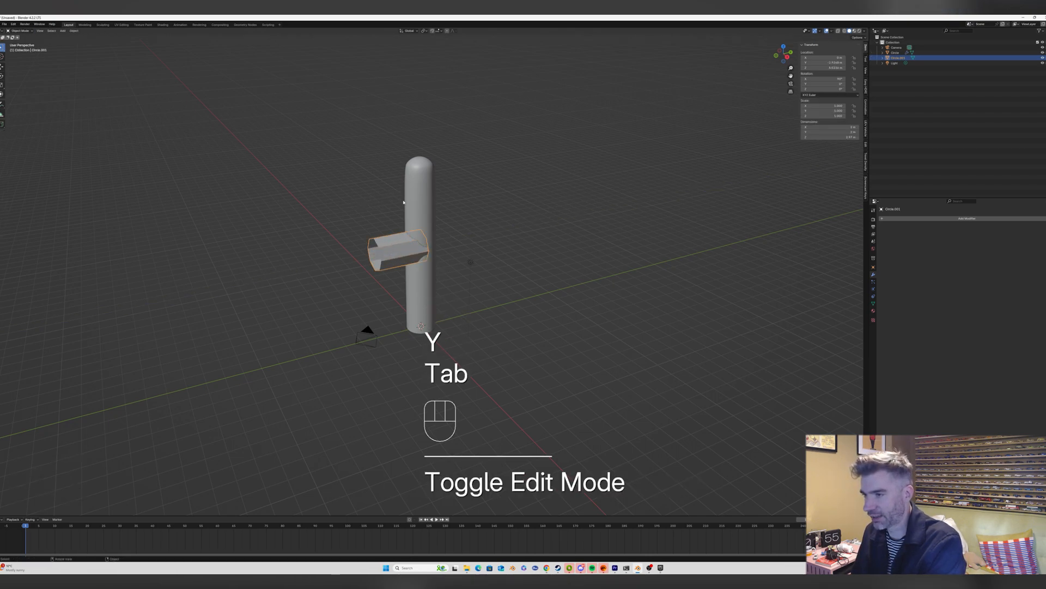
# Scale the arm tube down slightly in Object Mode.
pyautogui.moveTo(400, 195); pyautogui.dragTo(390, 209, button='middle')
pyautogui.press('s')
pyautogui.click(404, 206)
pyautogui.scroll(1, 404, 207)
# Add a Subdivision Surface modifier to the arm tube and shade it smooth.
pyautogui.click(921, 219)
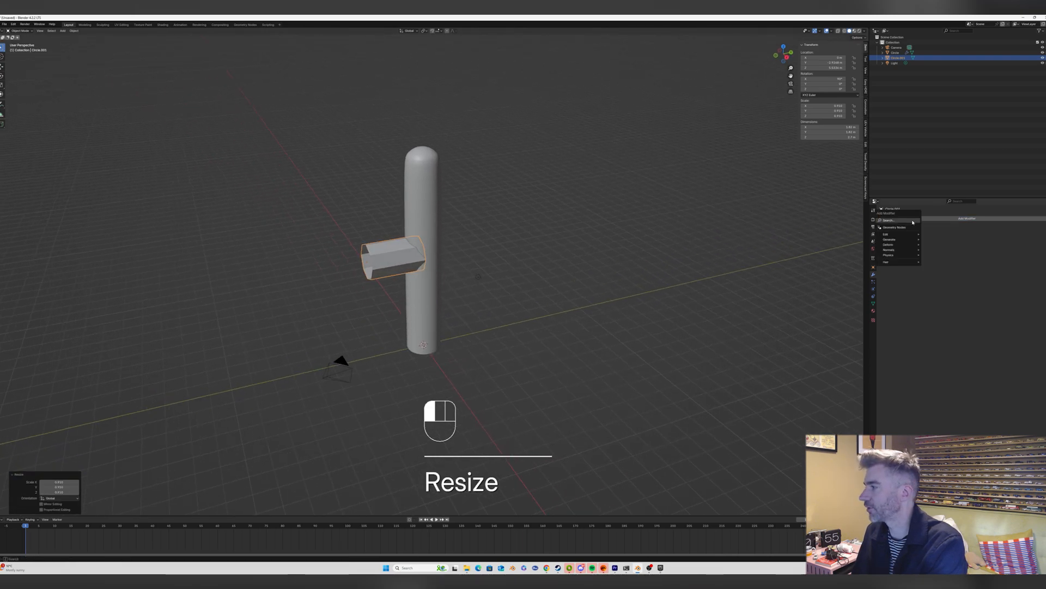
pyautogui.click(941, 231)
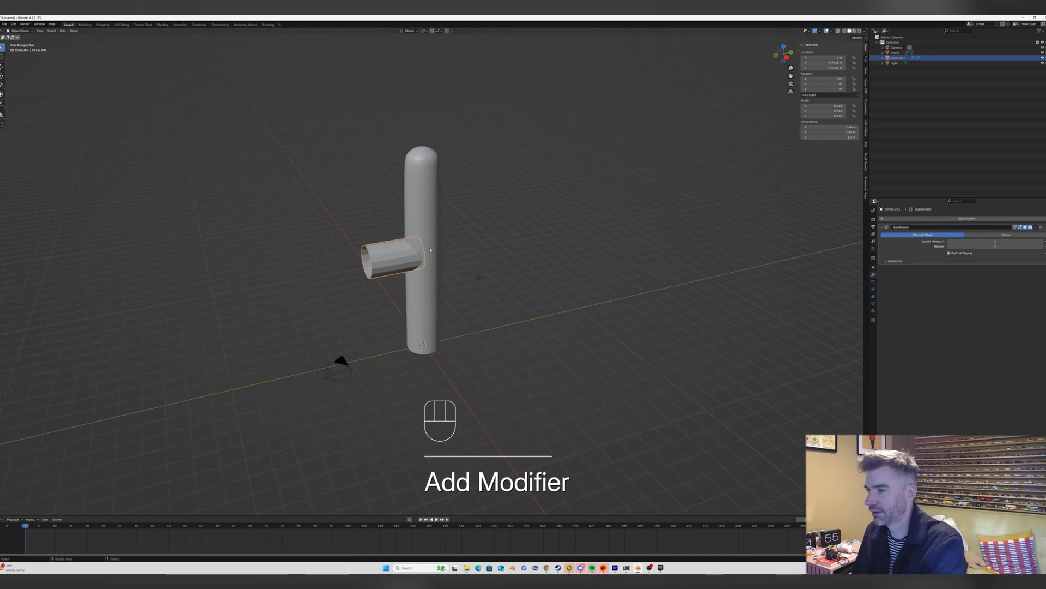
pyautogui.rightClick(404, 256)
pyautogui.click(404, 258)
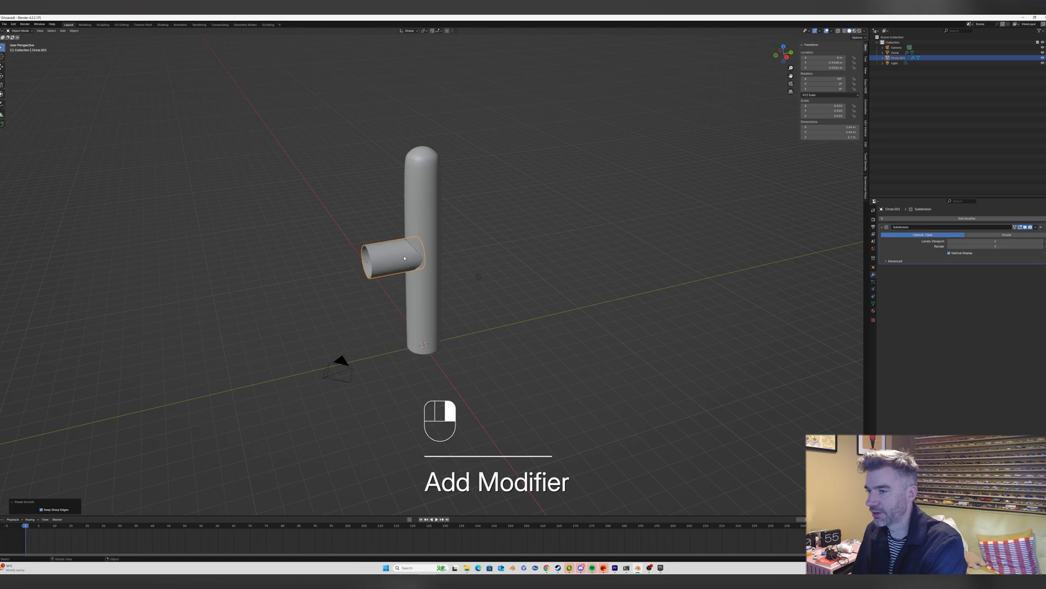
pyautogui.moveTo(404, 258)
pyautogui.mouseDown(button='middle')
pyautogui.moveTo(386, 229)
pyautogui.moveTo(399, 246)
pyautogui.moveTo(392, 235)
pyautogui.moveTo(404, 238)
pyautogui.mouseUp(button='middle')
pyautogui.scroll(3, 399, 246)
pyautogui.moveTo(434, 278); pyautogui.dragTo(411, 244, button='middle')
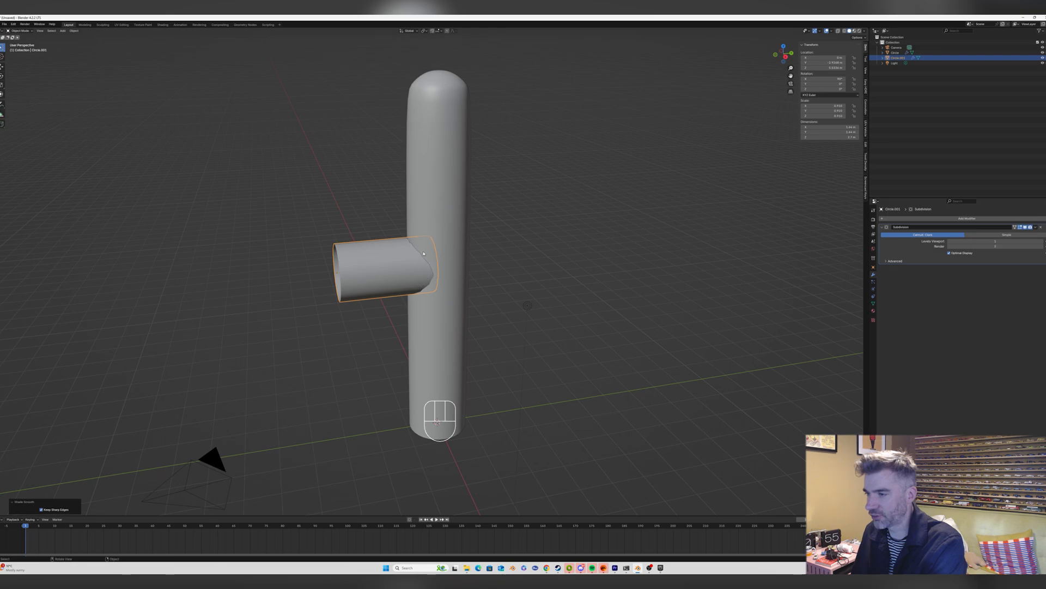
pyautogui.moveTo(411, 245)
pyautogui.mouseDown(button='middle')
pyautogui.moveTo(440, 267)
pyautogui.moveTo(408, 238)
pyautogui.moveTo(405, 257)
pyautogui.mouseUp(button='middle')
pyautogui.scroll(-4, 440, 268)
pyautogui.scroll(2, 440, 267)
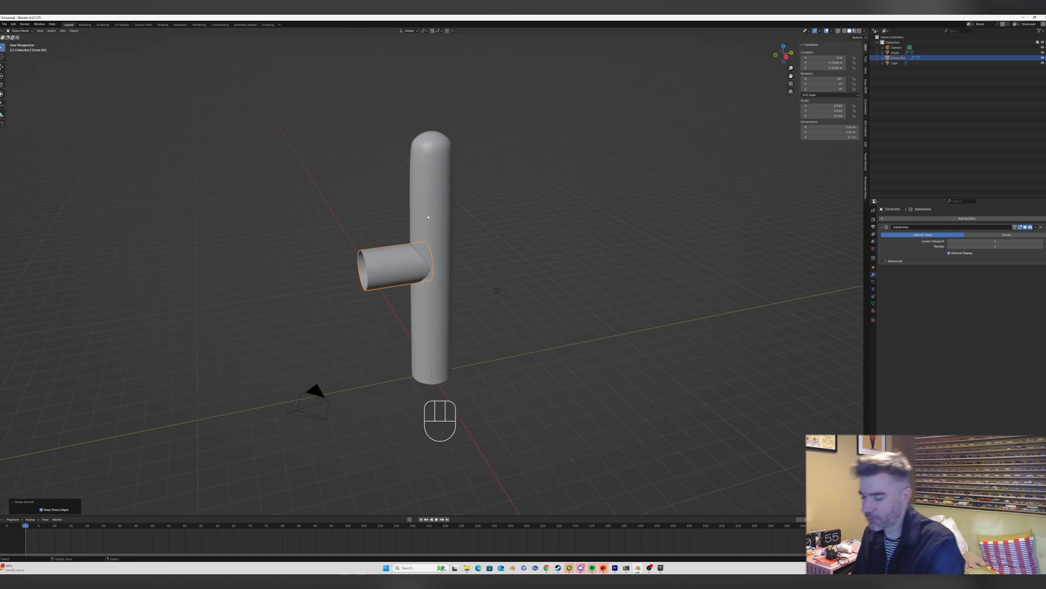
# Join the arm tube and the trunk into one object, with the trunk as the active object.
pyautogui.press('shift')
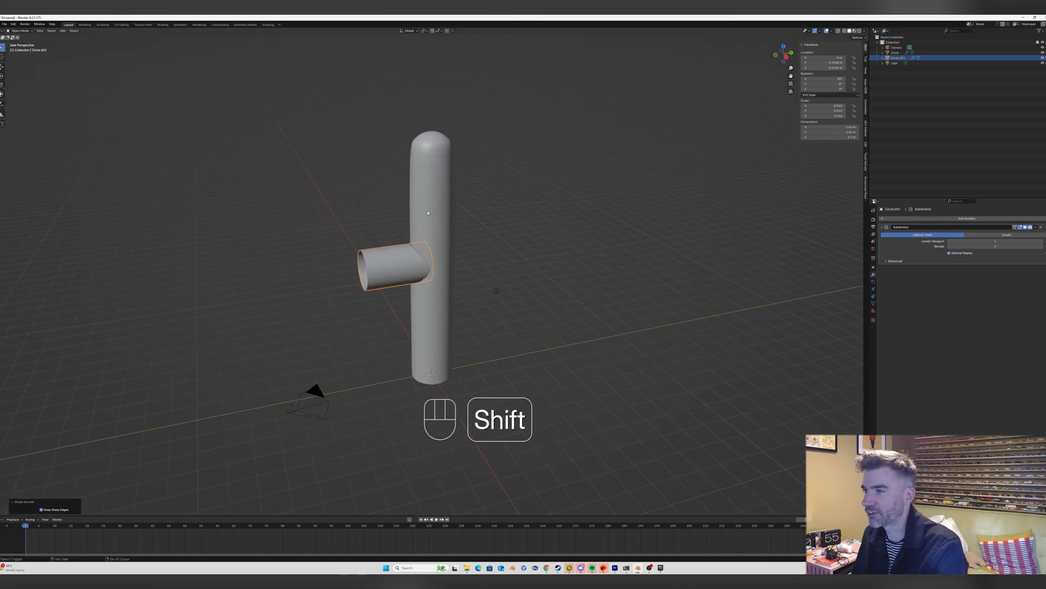
pyautogui.keyDown('shift'); pyautogui.click(423, 174); pyautogui.keyUp('shift')
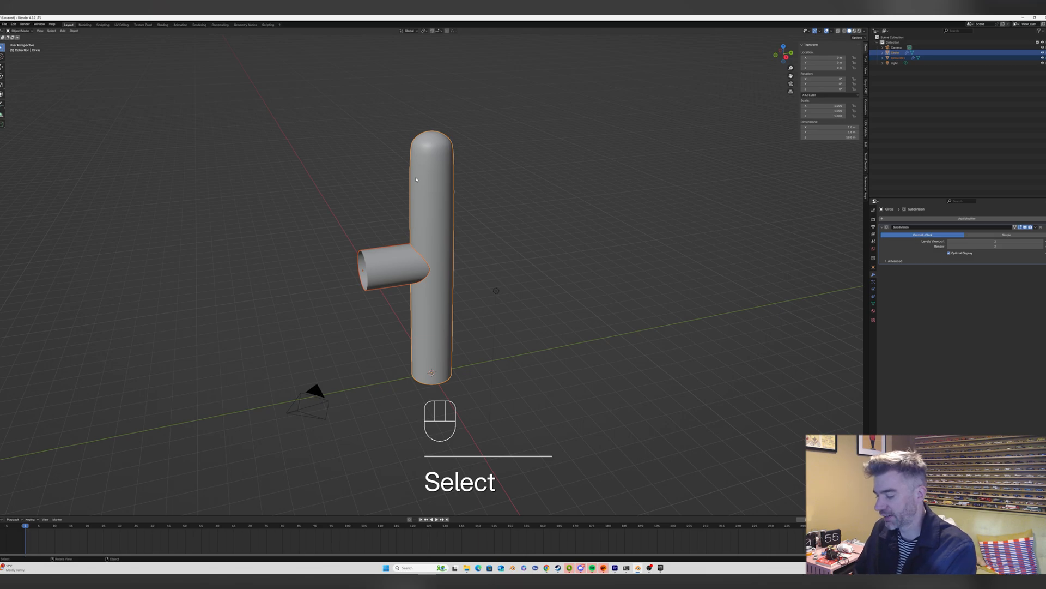
pyautogui.hotkey('ctrl', 'j')
pyautogui.moveTo(417, 180); pyautogui.dragTo(412, 226, button='middle')
pyautogui.scroll(4, 423, 184)
pyautogui.scroll(-4, 409, 207)
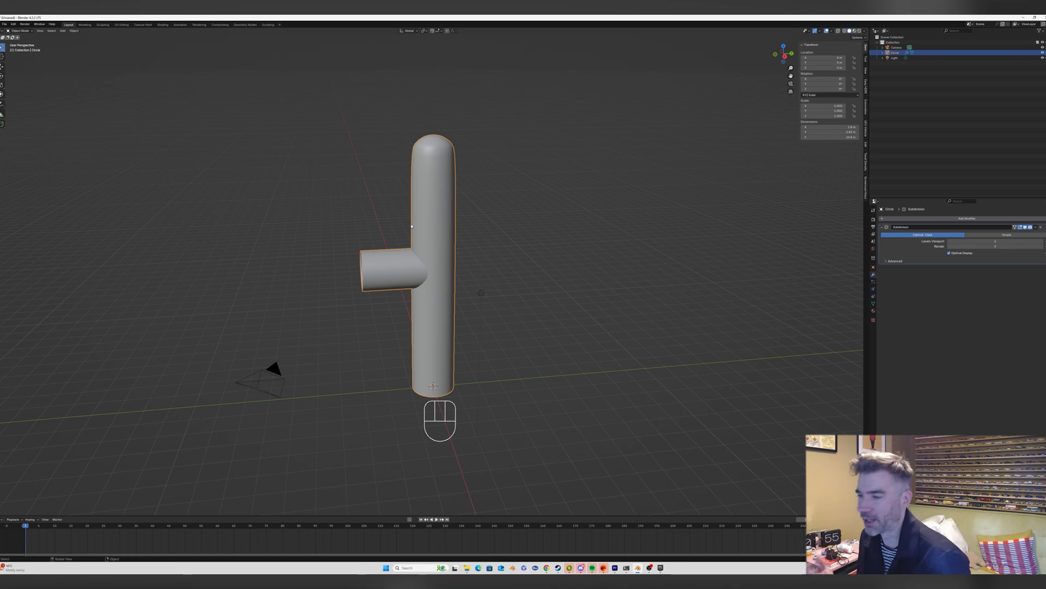
pyautogui.moveTo(411, 226); pyautogui.dragTo(408, 234, button='middle')
# Undo the join, smooth shading, modifier, scaling and extrusion of the arm, back to the flat upright circle.
pyautogui.hotkey('ctrl', 'z')
pyautogui.hotkey('ctrl', 'z')
pyautogui.hotkey('ctrl', 'z')
pyautogui.hotkey('ctrl', 'z')
pyautogui.hotkey('ctrl', 'z')
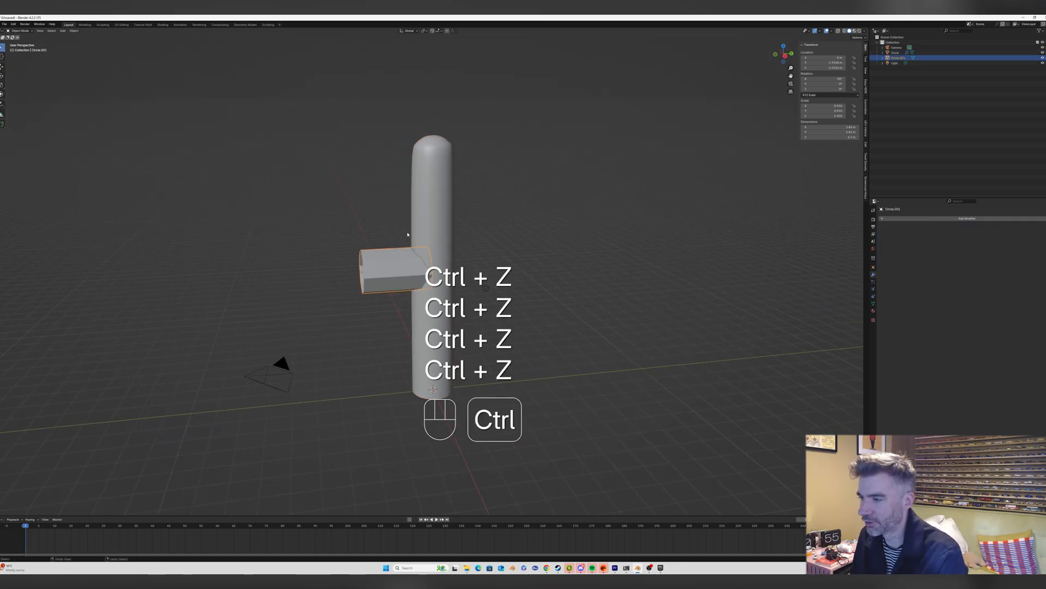
pyautogui.hotkey('ctrl', 'z')
pyautogui.hotkey('ctrl', 'z')
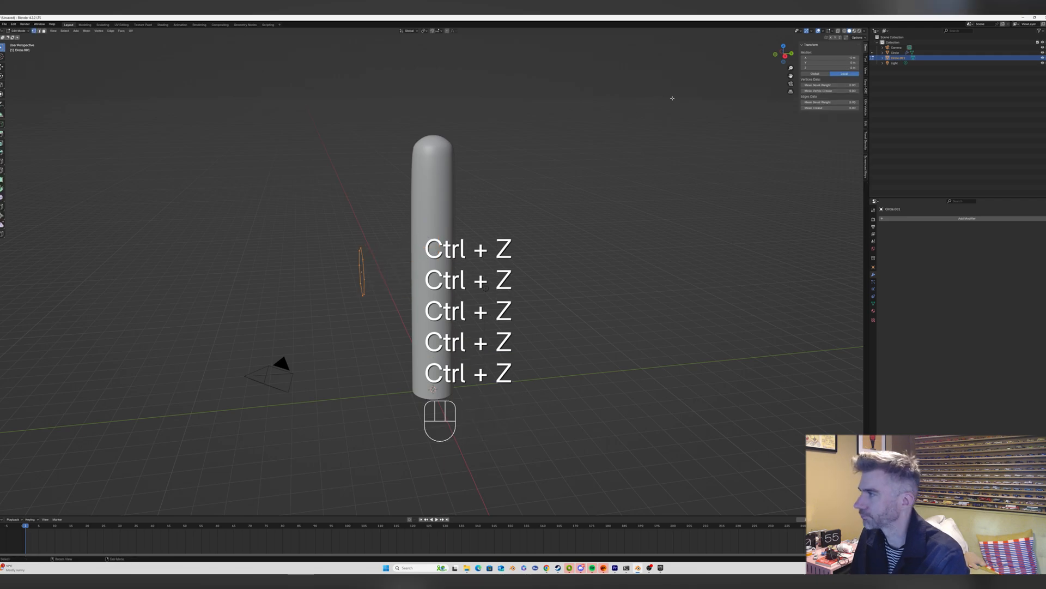
# Turn off the trunk's subdivision in the viewport and, in front view, scale the arm circle down to about 1.6 m wide.
pyautogui.click(776, 54)
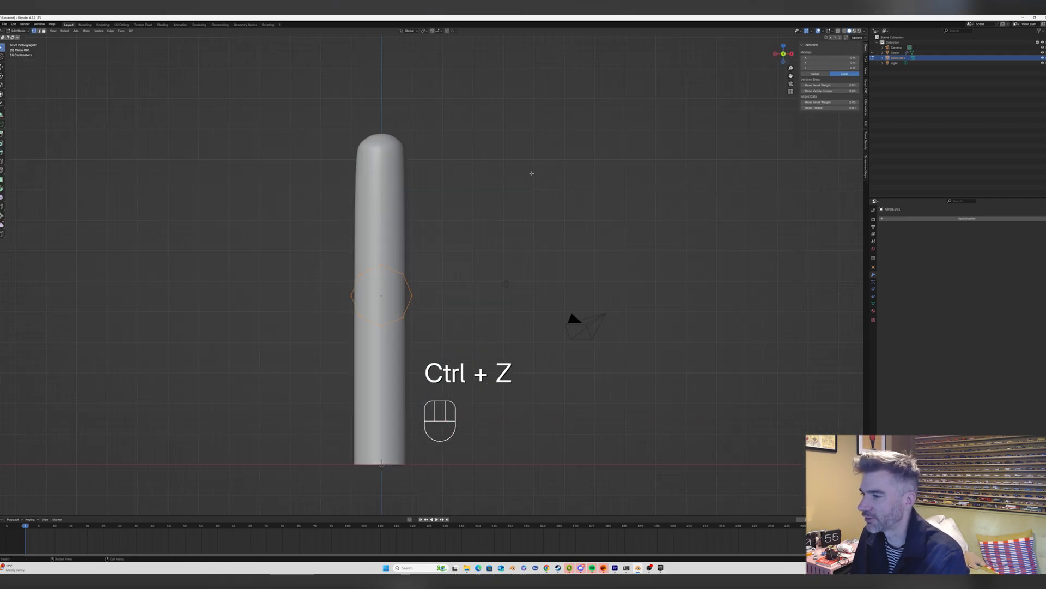
pyautogui.press('Tab')
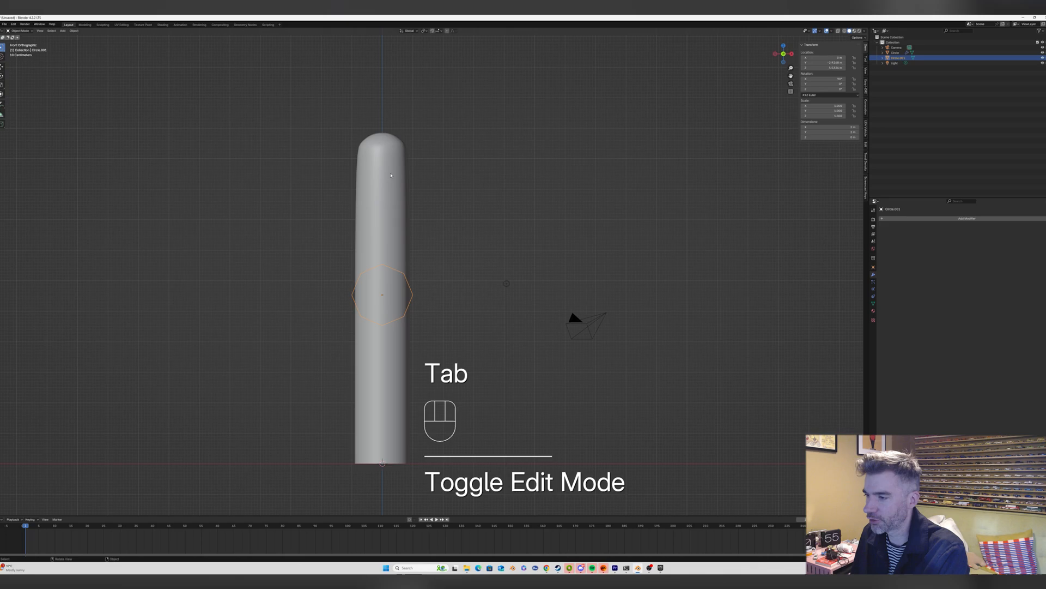
pyautogui.click(381, 229)
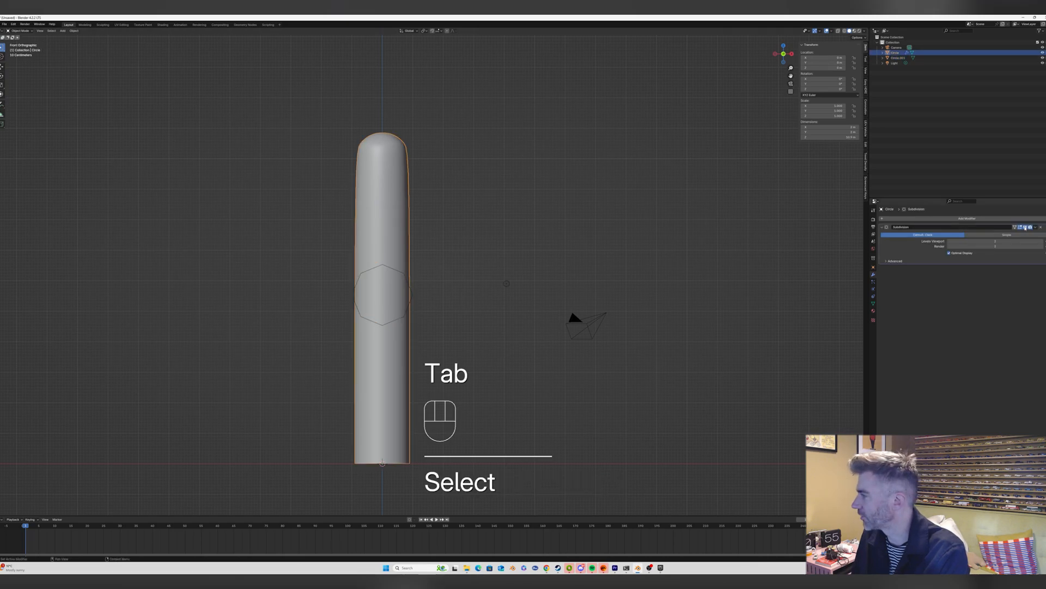
pyautogui.click(395, 270)
pyautogui.press('s')
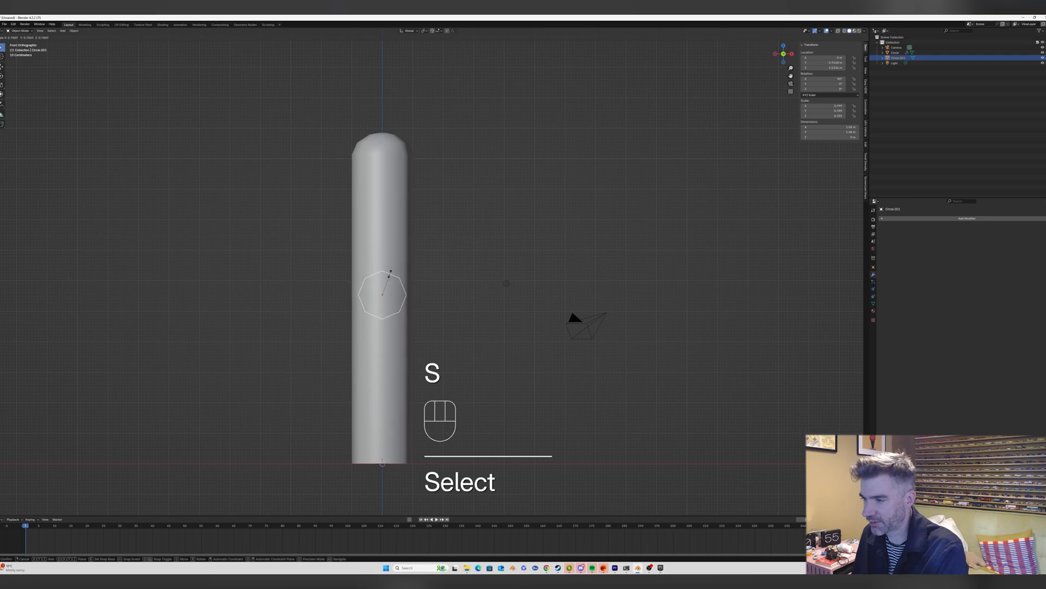
pyautogui.click(391, 277)
# Switch the viewport to wireframe and scale the arm circle down to about 1.3 m wide, well inside the trunk's outline.
pyautogui.click(838, 32)
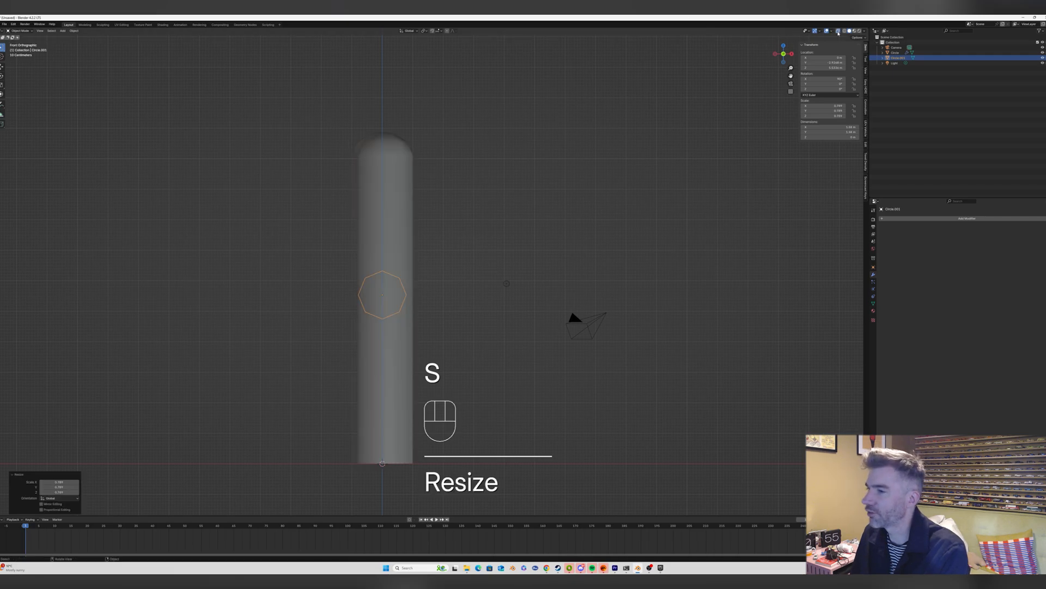
pyautogui.click(844, 31)
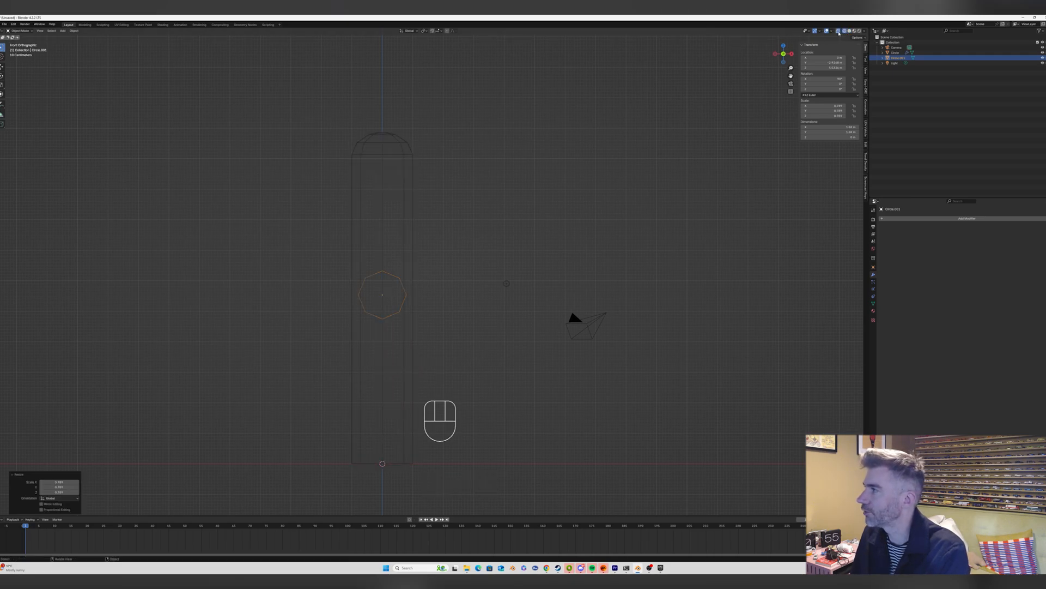
pyautogui.click(840, 33)
pyautogui.scroll(2, 340, 232)
pyautogui.scroll(-2, 351, 232)
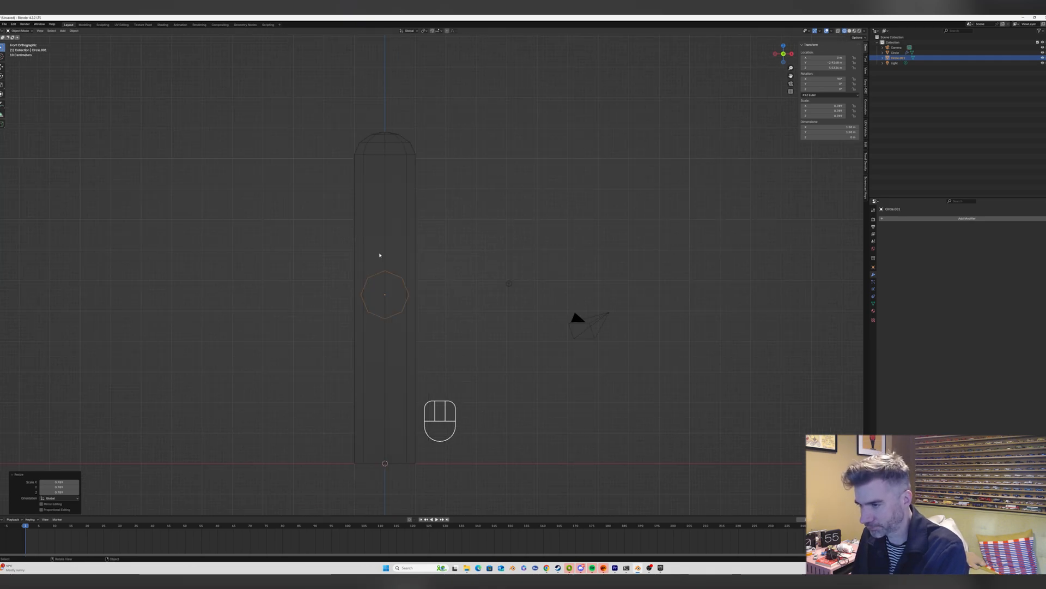
pyautogui.press('s')
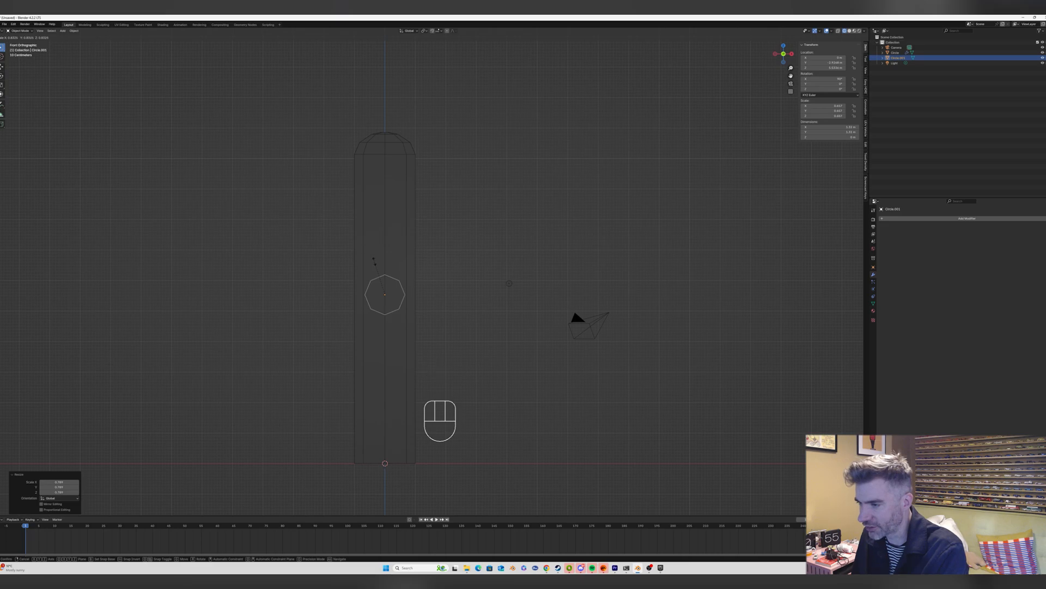
pyautogui.click(370, 265)
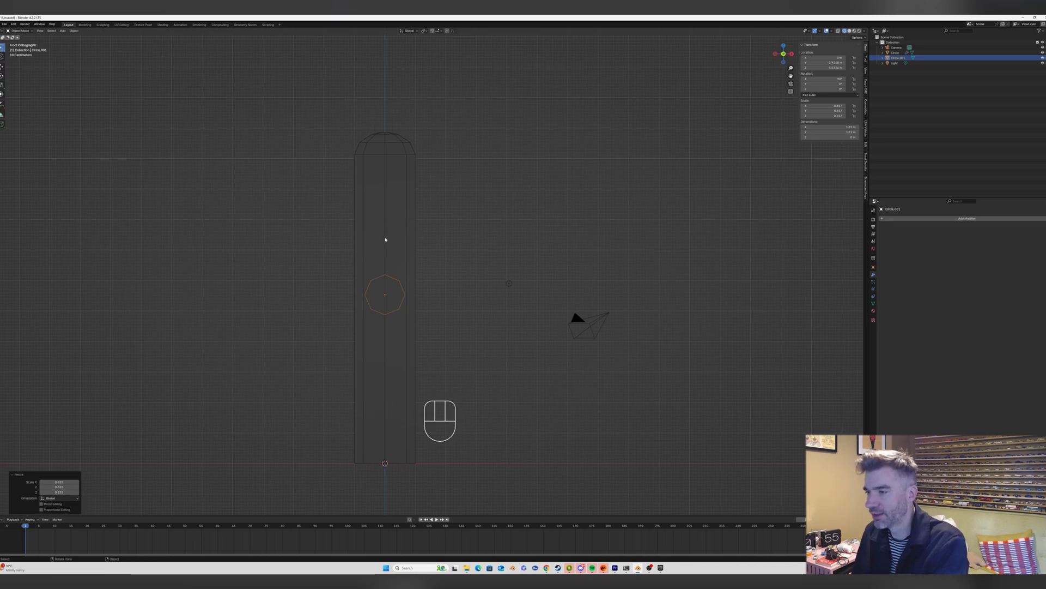
# In front view, add a loop cut around the trunk and slide it just above the arm circle.
pyautogui.moveTo(386, 239); pyautogui.dragTo(409, 281, button='middle')
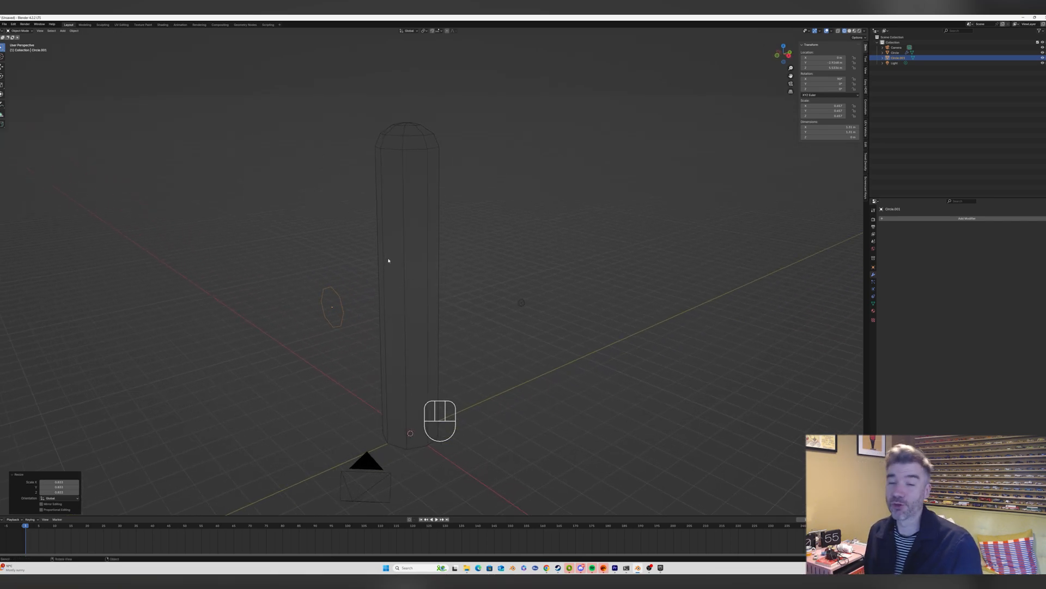
pyautogui.moveTo(392, 255); pyautogui.dragTo(387, 284, button='middle')
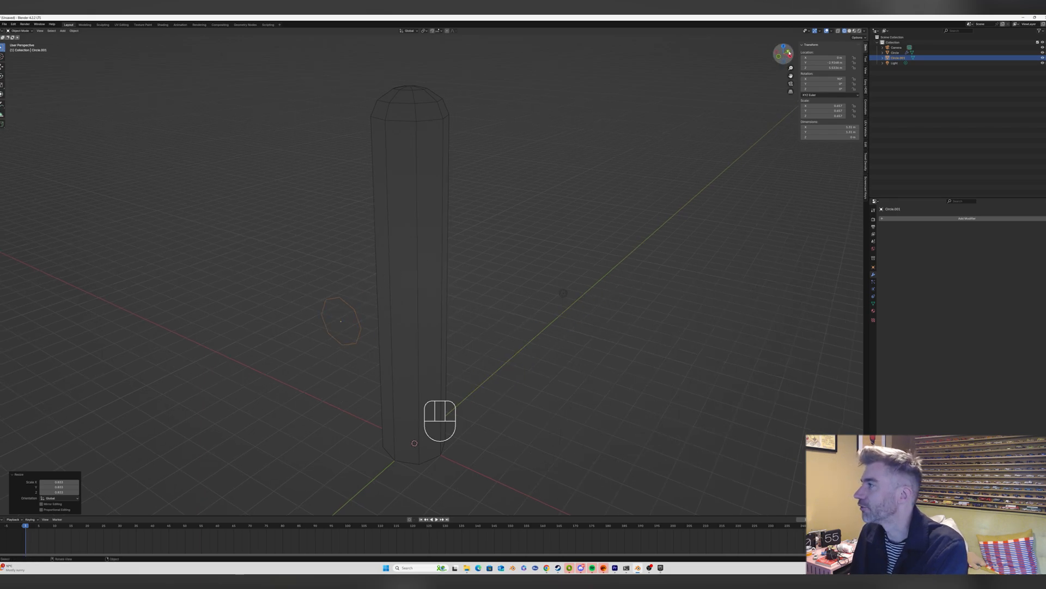
pyautogui.click(780, 58)
pyautogui.scroll(1, 409, 223)
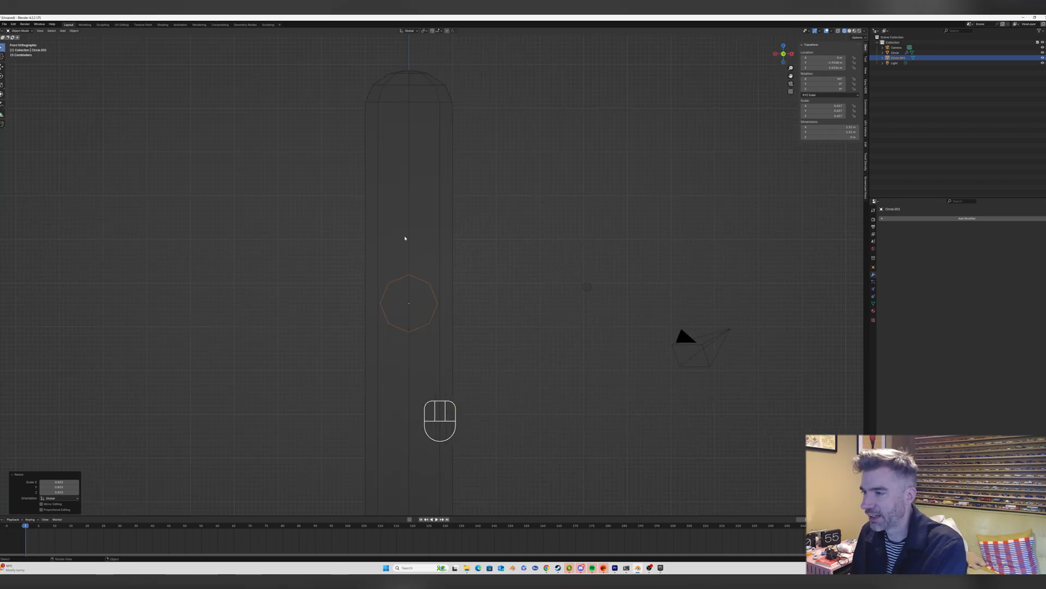
pyautogui.scroll(-2, 405, 238)
pyautogui.click(407, 235)
pyautogui.press('Tab')
pyautogui.hotkey('ctrl', 'r')
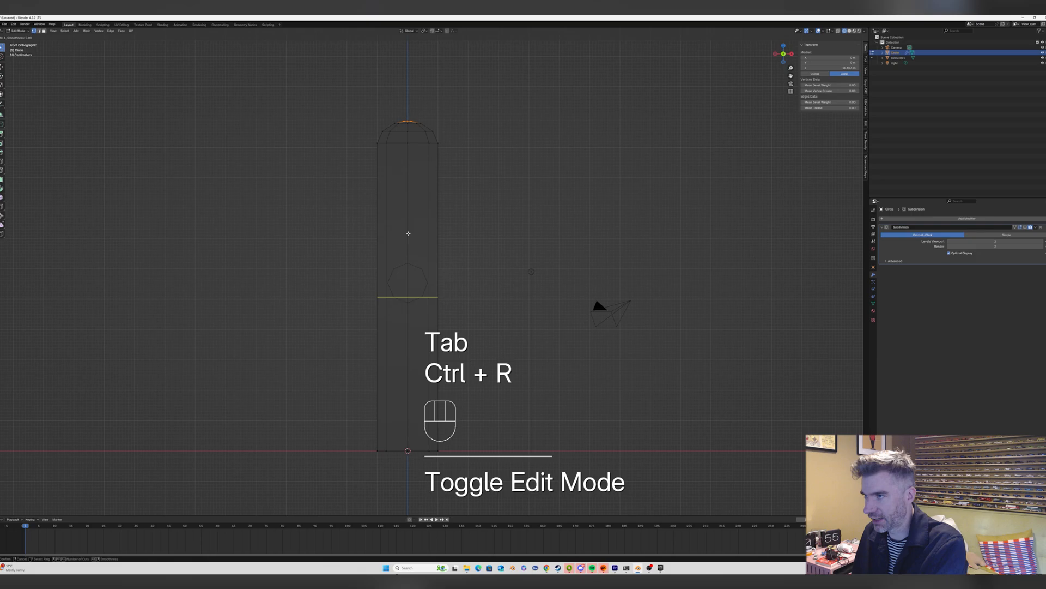
pyautogui.click(408, 284)
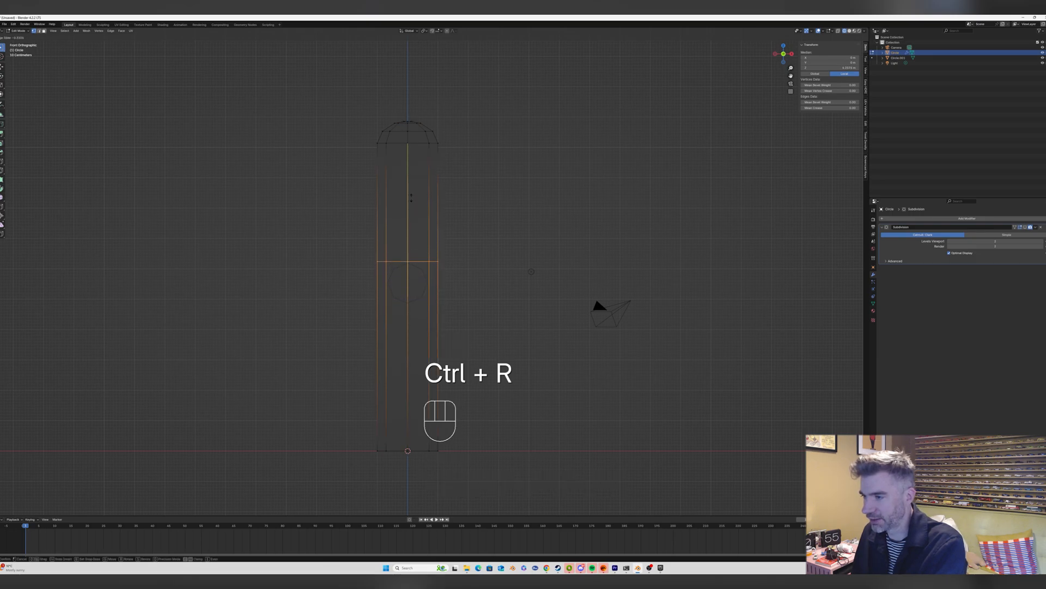
pyautogui.click(411, 195)
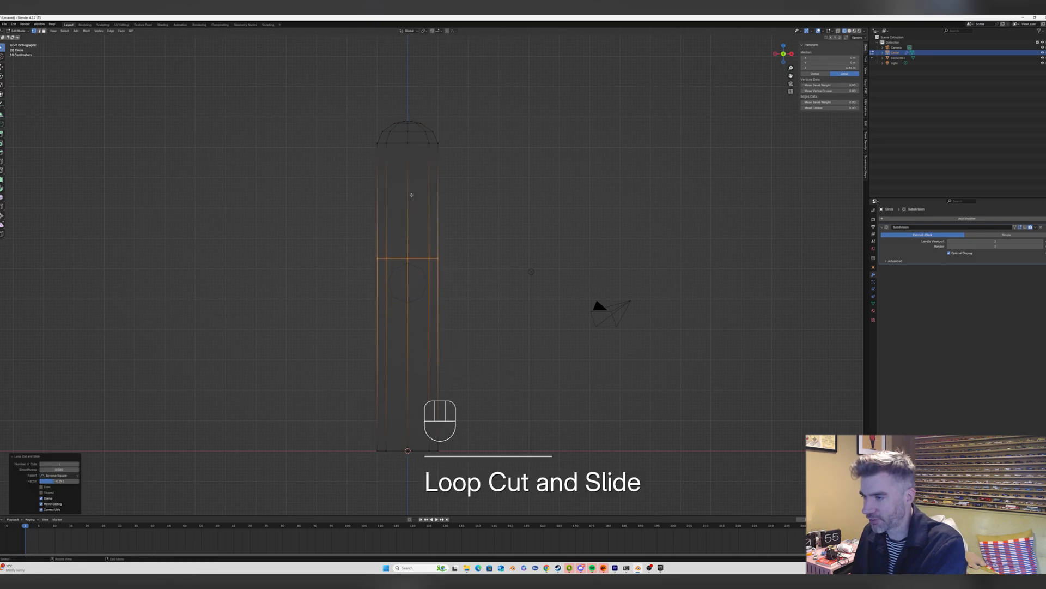
# Add a loop cut around the trunk just below the arm circle and another level with the circle's centre.
pyautogui.hotkey('ctrl', 'r')
pyautogui.click(408, 322)
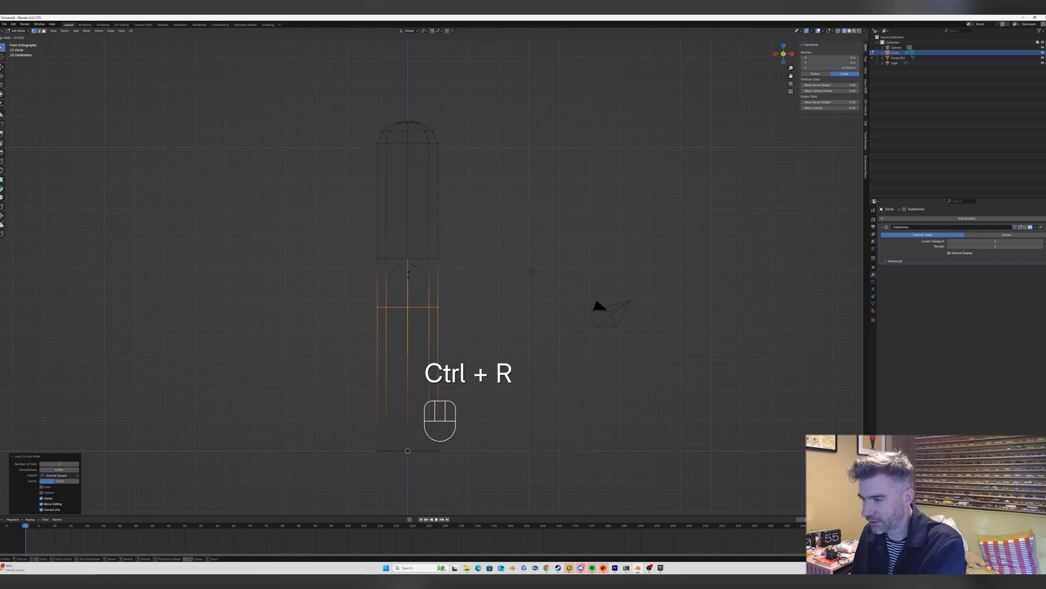
pyautogui.click(407, 277)
pyautogui.hotkey('ctrl', 'r')
pyautogui.click(388, 273)
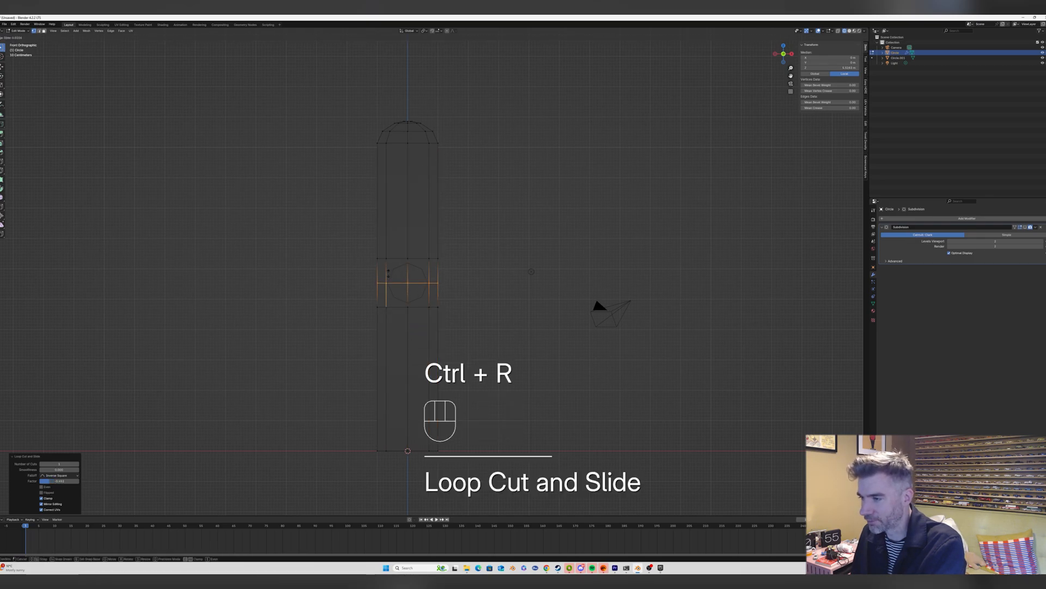
pyautogui.click(387, 274)
# Inset the four trunk faces facing the arm circle slightly, as one region.
pyautogui.moveTo(388, 275); pyautogui.dragTo(373, 273, button='middle')
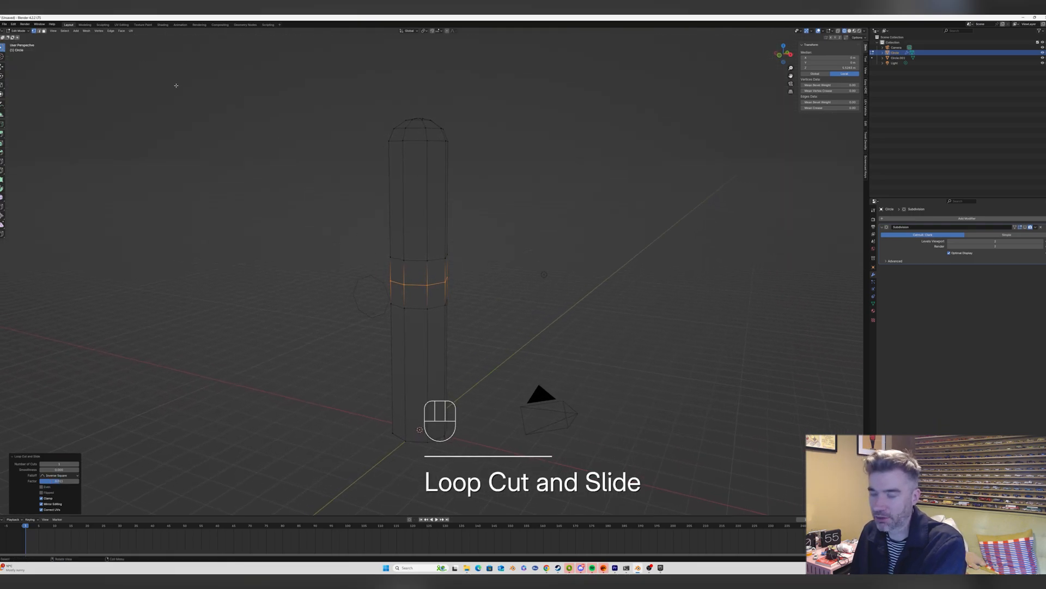
pyautogui.press('3')
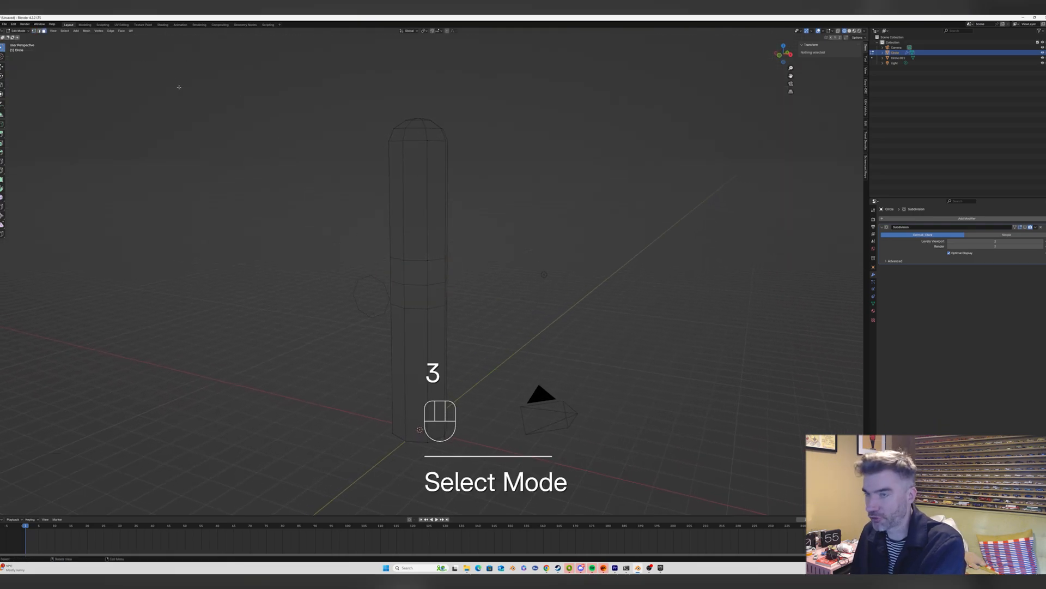
pyautogui.keyDown('shift'); pyautogui.click(394, 269); pyautogui.keyUp('shift')
pyautogui.keyDown('shift'); pyautogui.click(406, 274); pyautogui.keyUp('shift')
pyautogui.keyDown('shift'); pyautogui.click(398, 290); pyautogui.keyUp('shift')
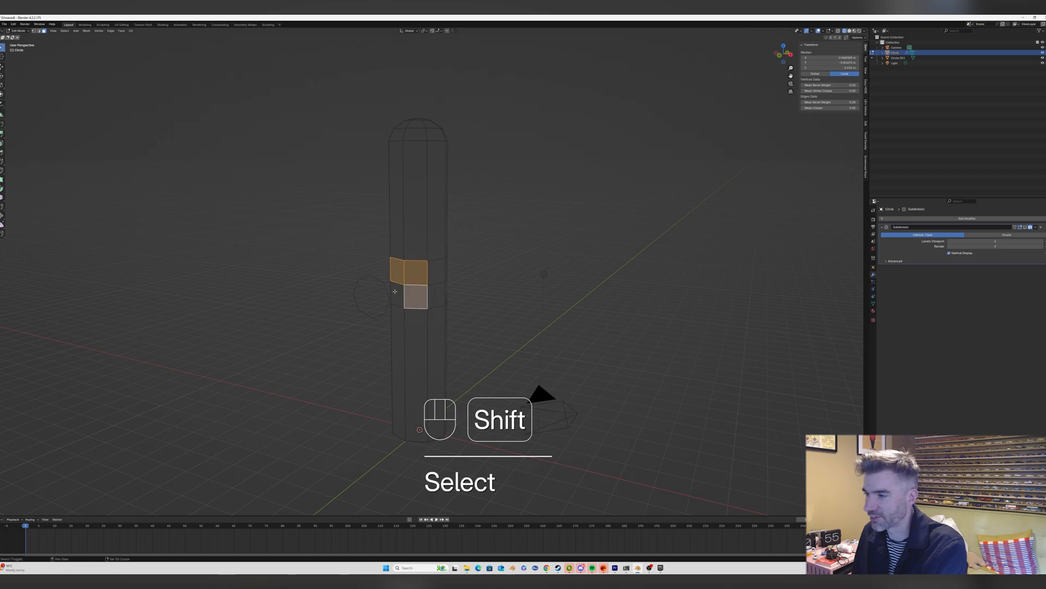
pyautogui.keyDown('shift'); pyautogui.click(394, 292); pyautogui.keyUp('shift')
pyautogui.moveTo(395, 292); pyautogui.dragTo(426, 279, button='middle')
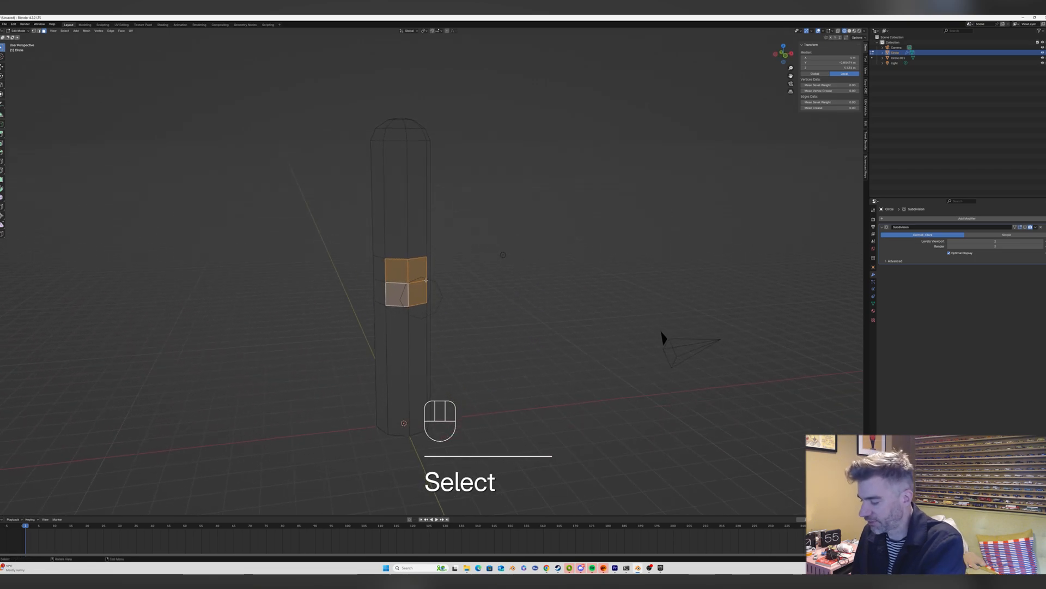
pyautogui.press('i')
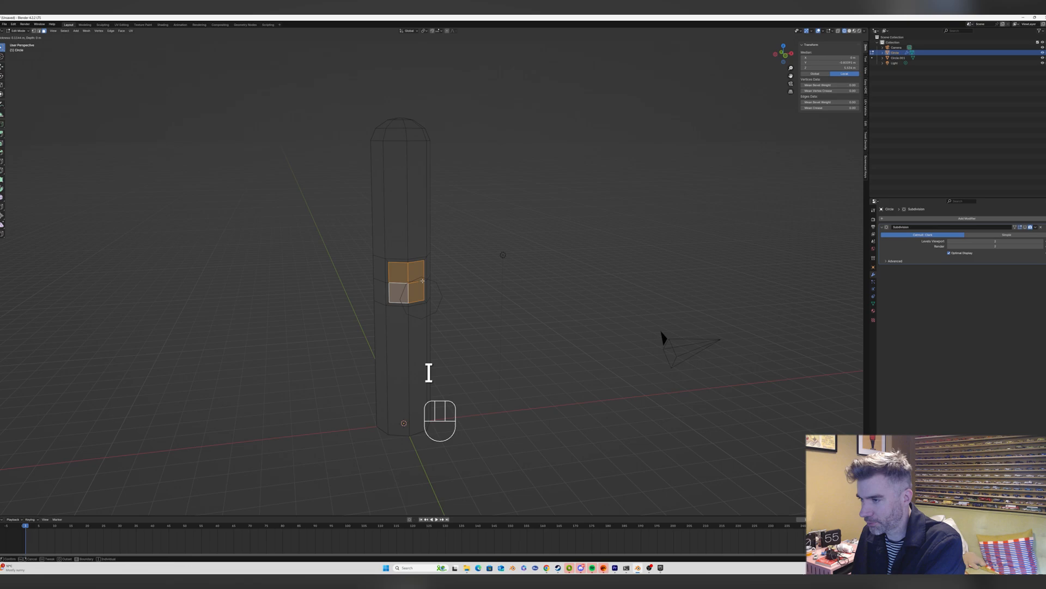
pyautogui.click(461, 266)
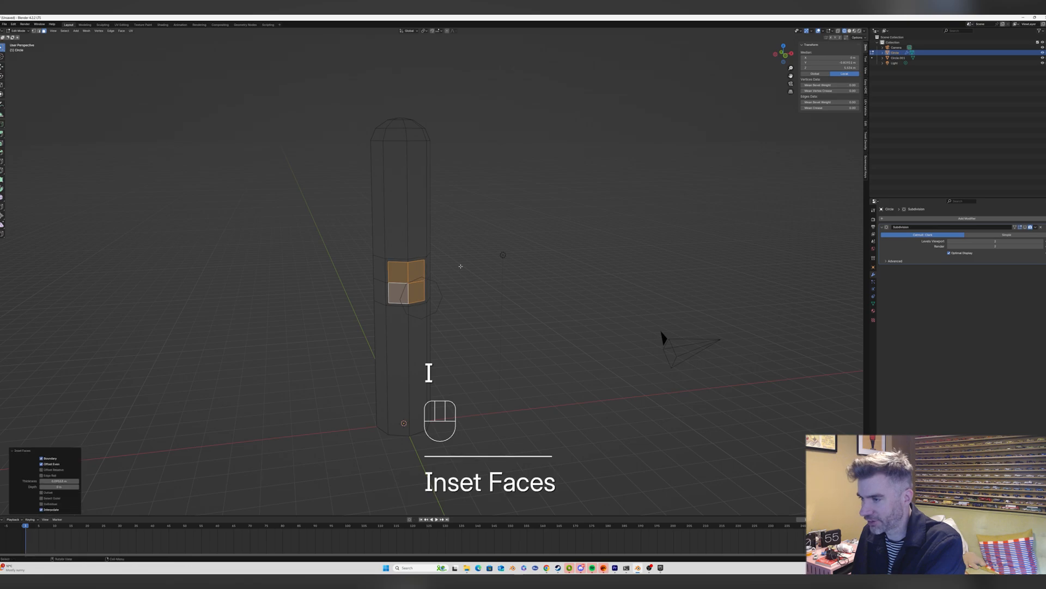
# Delete the four inset faces to open a hole in the trunk behind the arm circle.
pyautogui.click(780, 55)
pyautogui.scroll(4, 360, 269)
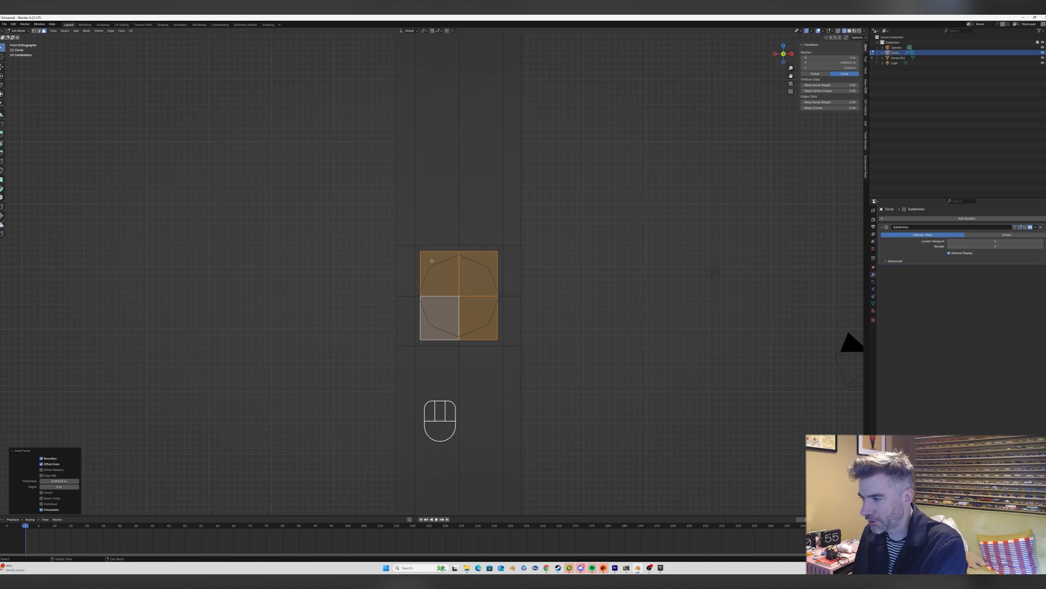
pyautogui.press('x')
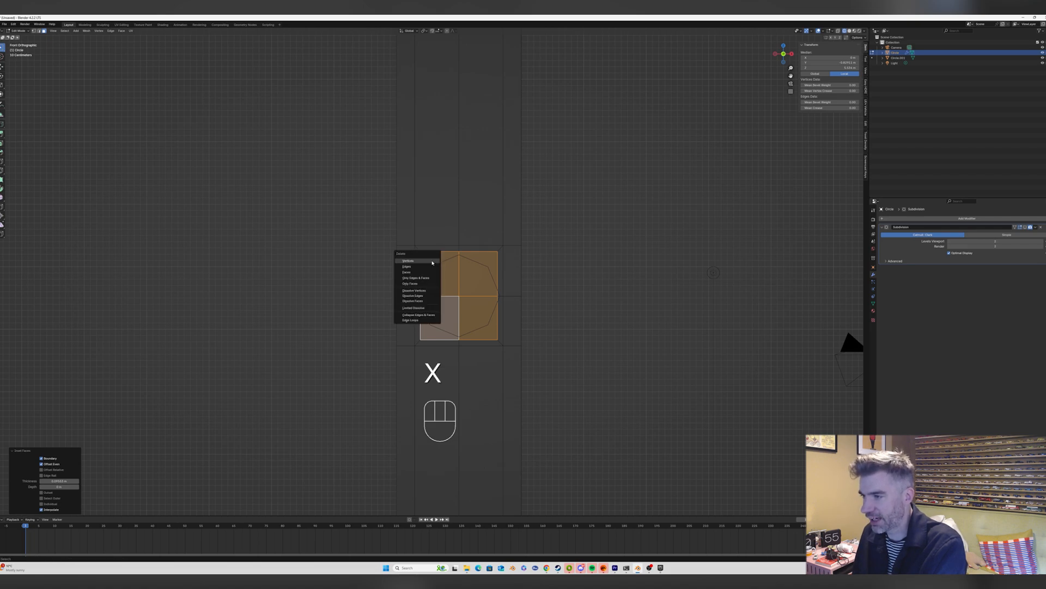
pyautogui.click(425, 273)
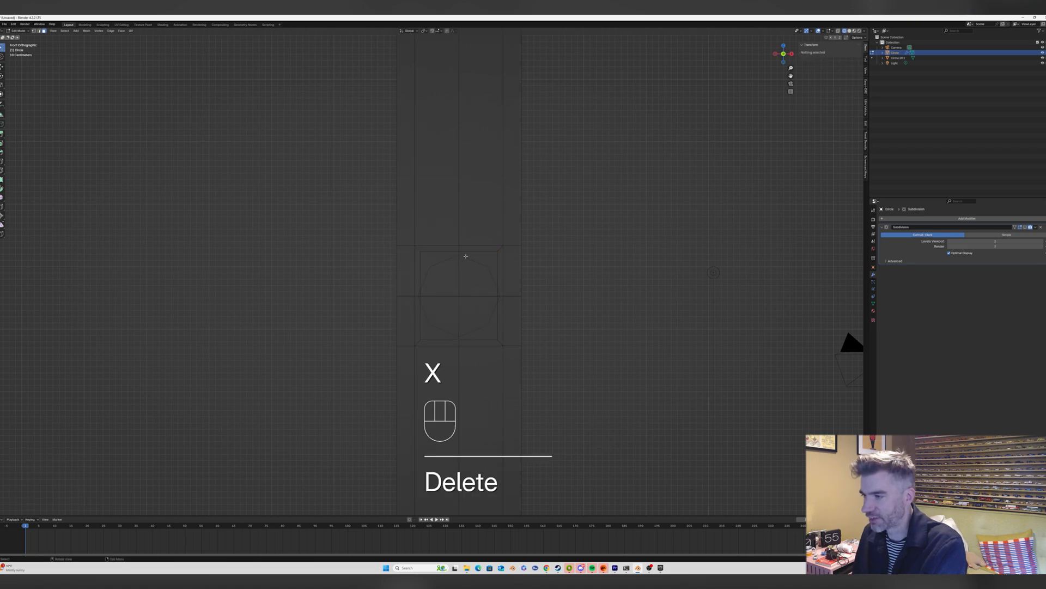
# Preview the trunk's opening with subdivision on, in solid shading, and compare it with the arm circle in front-view wireframe.
pyautogui.moveTo(466, 256); pyautogui.dragTo(448, 263, button='middle')
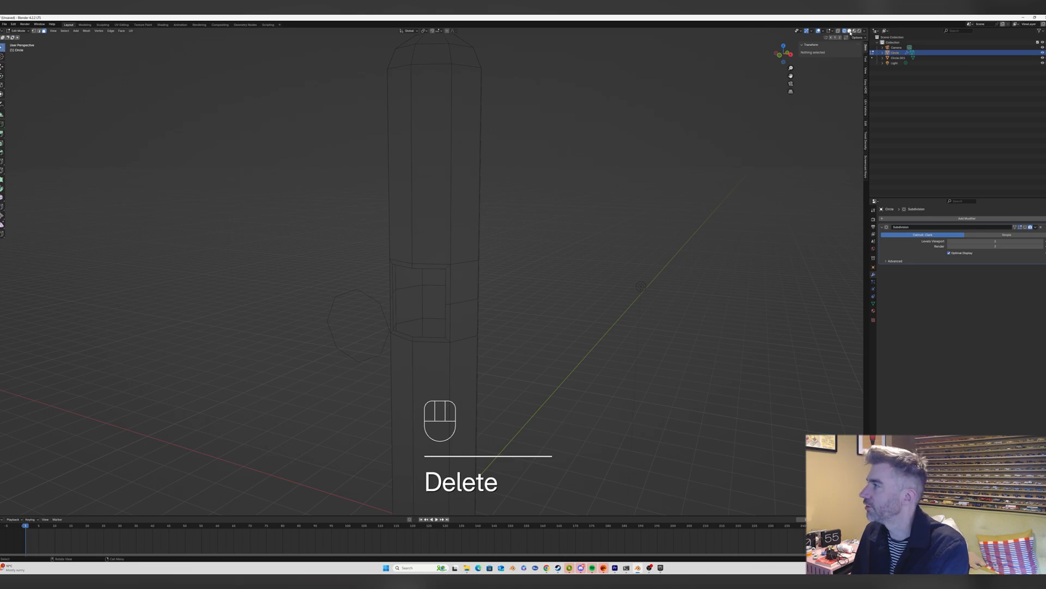
pyautogui.click(850, 31)
pyautogui.hotkey('alt', 'z')
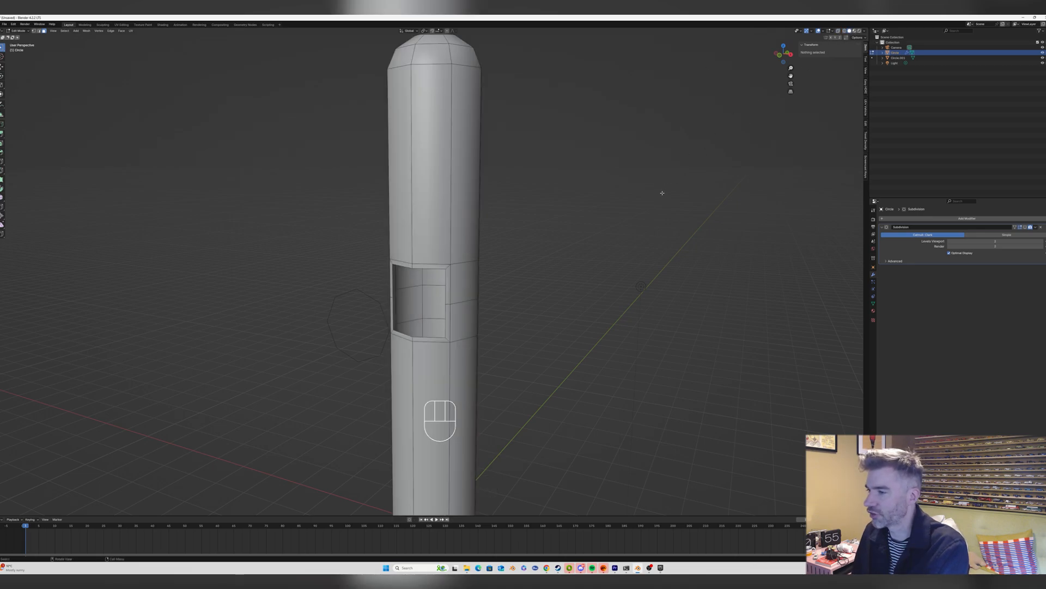
pyautogui.click(1026, 227)
pyautogui.press('Tab')
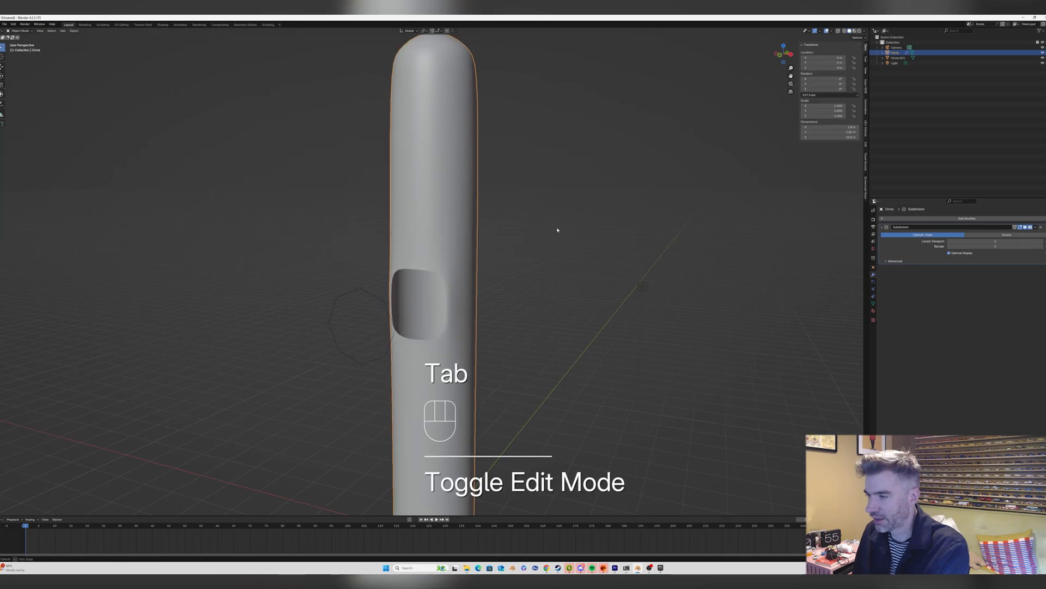
pyautogui.moveTo(558, 230); pyautogui.dragTo(563, 231, button='middle')
pyautogui.moveTo(402, 285); pyautogui.dragTo(396, 284, button='middle')
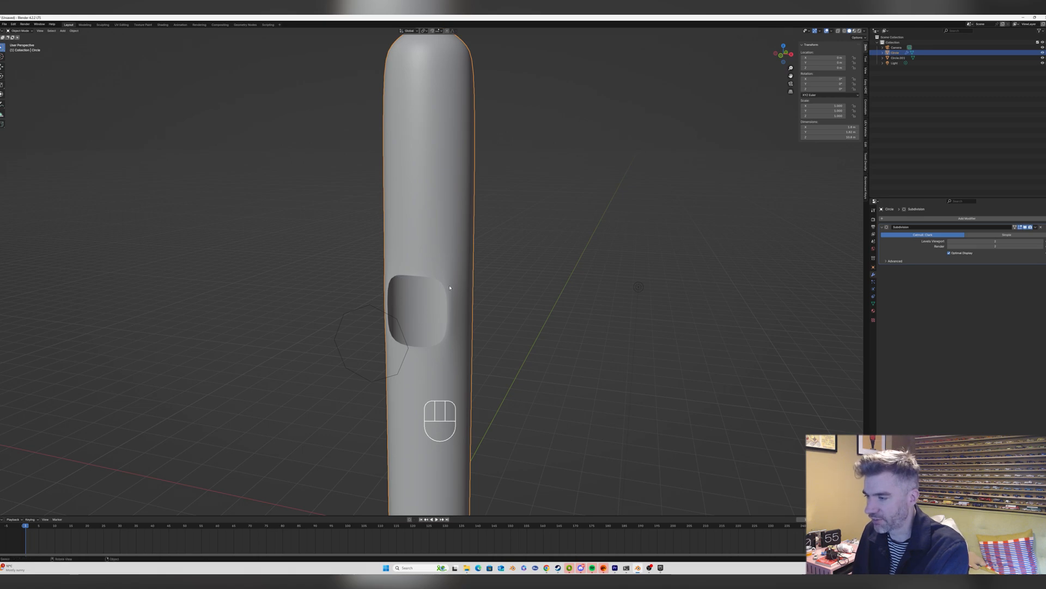
pyautogui.click(781, 60)
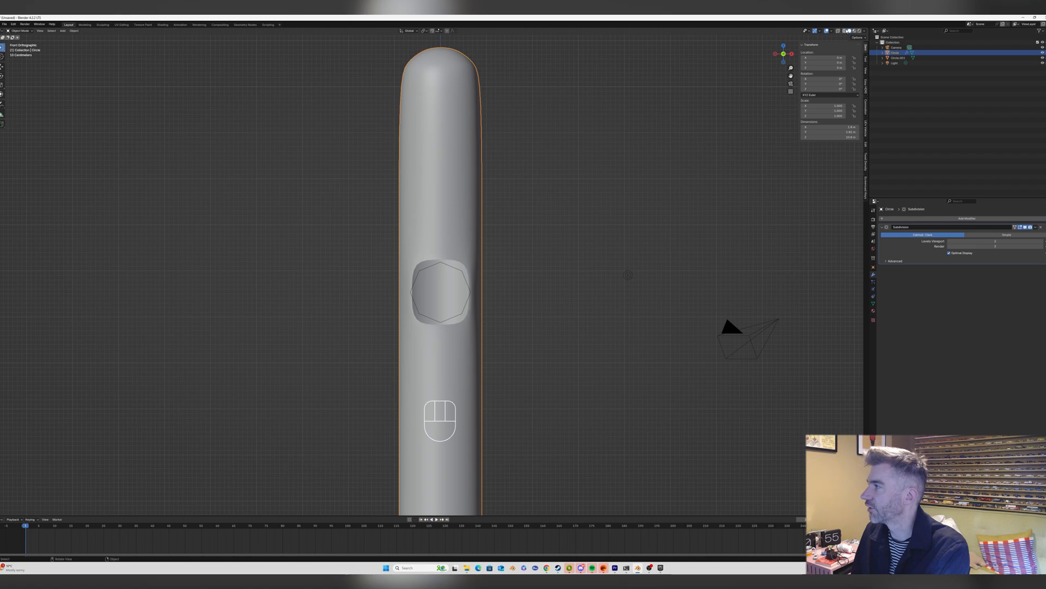
pyautogui.hotkey('shift', 'z')
pyautogui.scroll(1, 398, 223)
pyautogui.scroll(1, 397, 223)
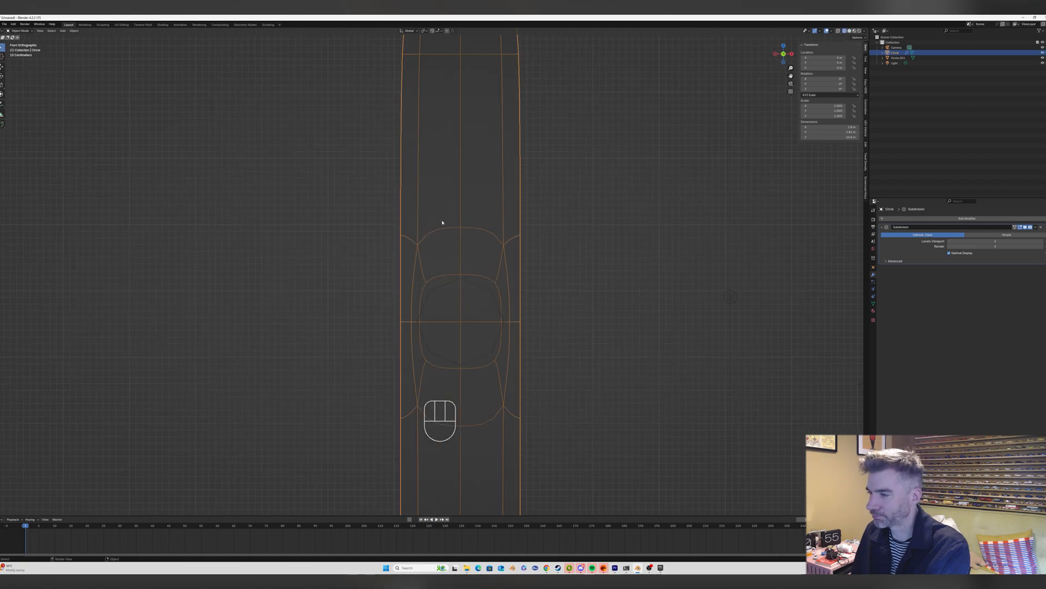
# Turn off the trunk's subdivision in the viewport and select the opening's upper-left corner vertex in Edit Mode.
pyautogui.click(1026, 226)
pyautogui.press('Tab')
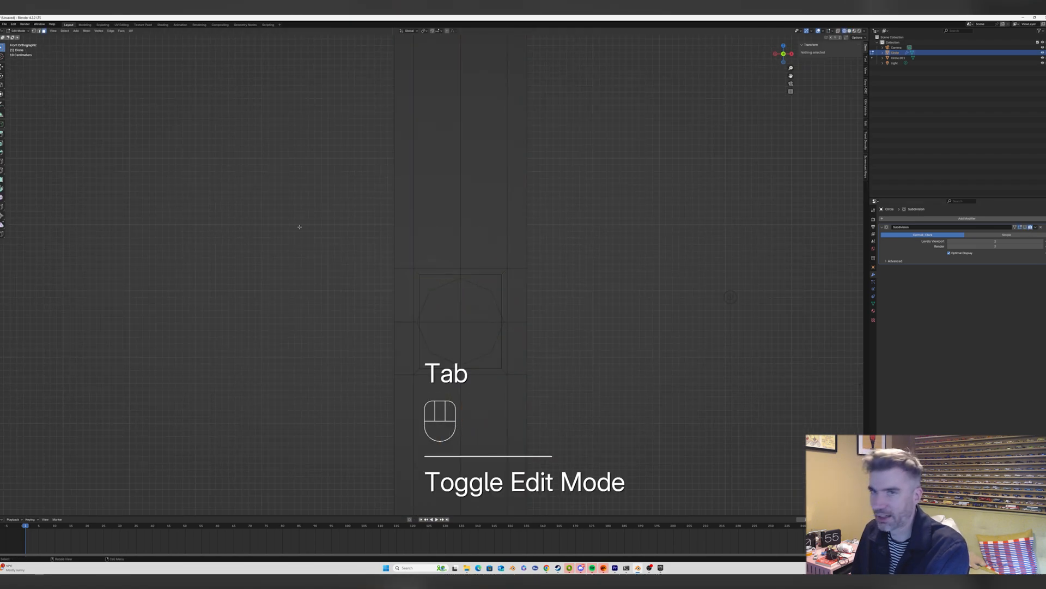
pyautogui.press('1')
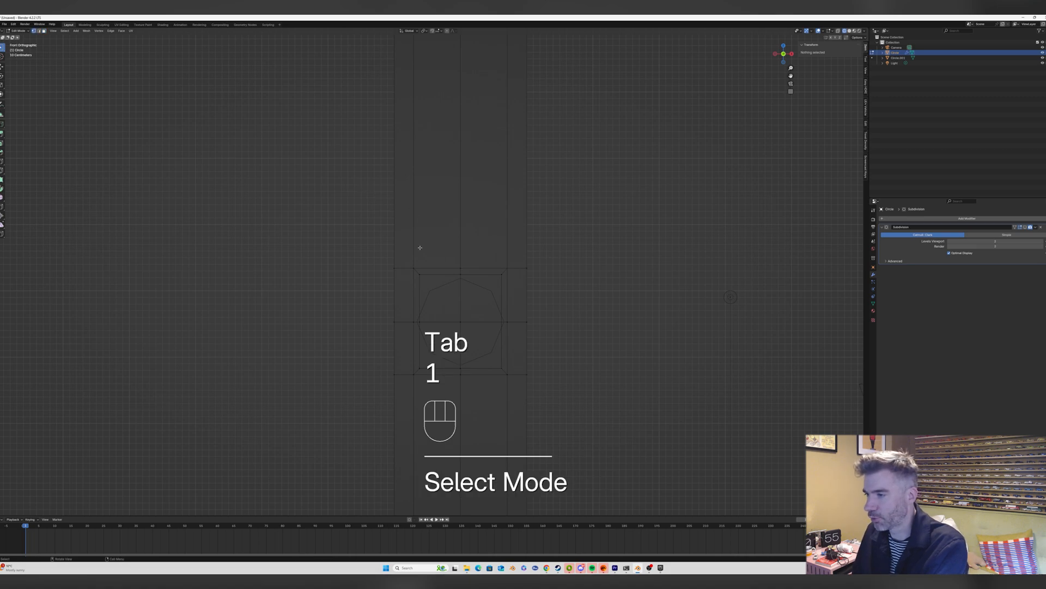
pyautogui.click(419, 274)
# Try to move the opening's upper-left corner vertex freely onto the arm circle's outline.
pyautogui.press('g')
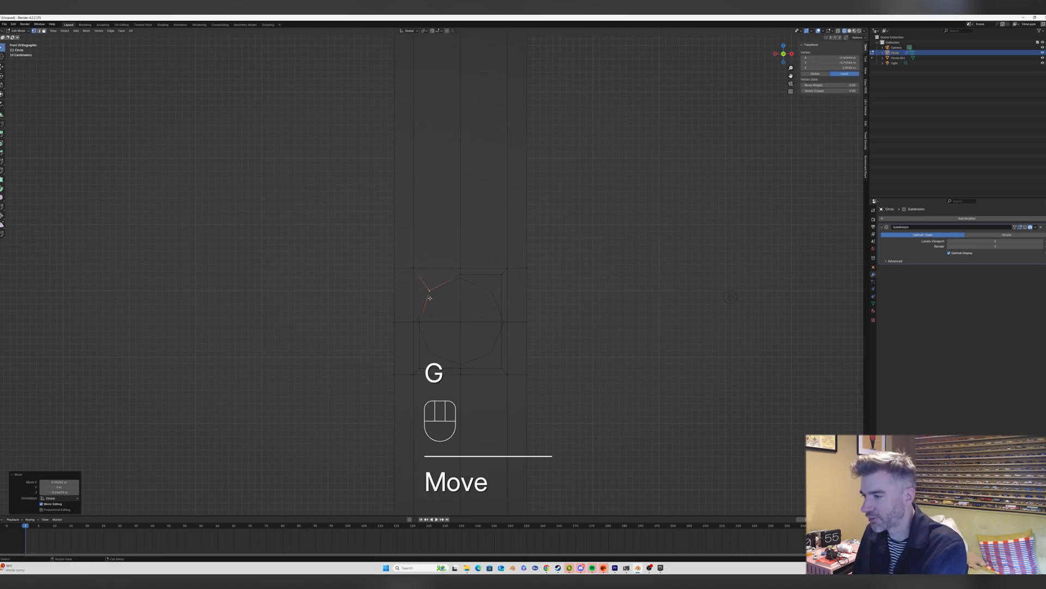
pyautogui.hotkey('ctrl', 'z')
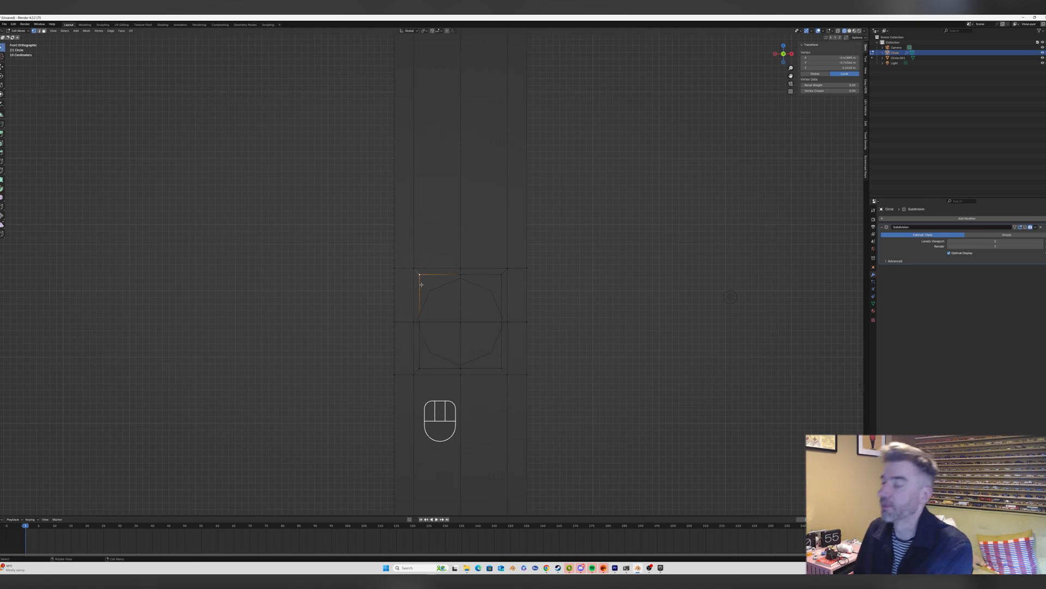
pyautogui.press('g')
pyautogui.press('g')
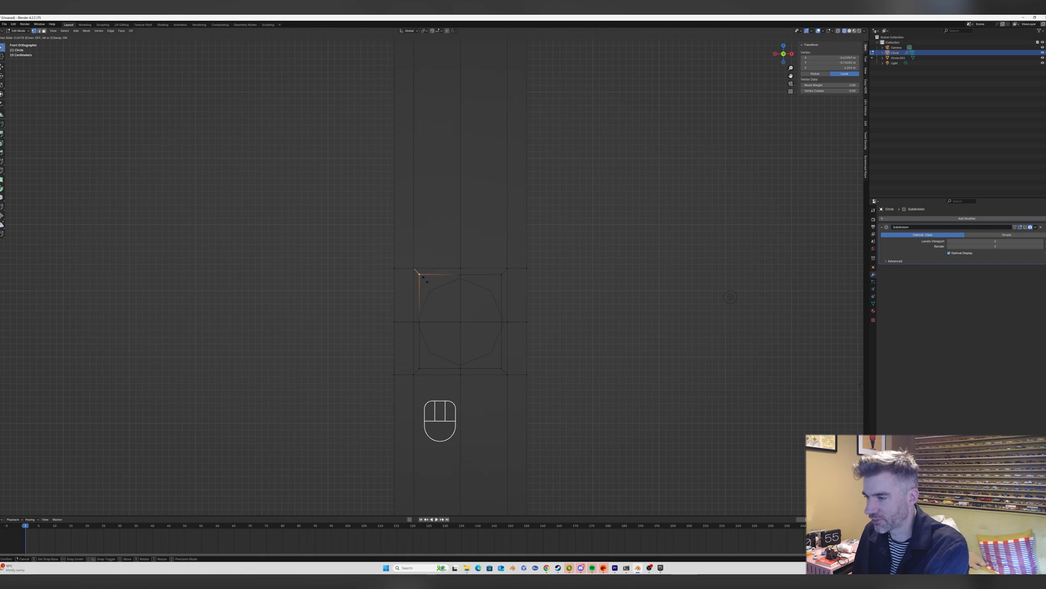
pyautogui.press('Escape')
# Slide the opening's upper-left corner vertex inward with clamping off, onto the matching corner of the arm circle.
pyautogui.press('g')
pyautogui.press('g')
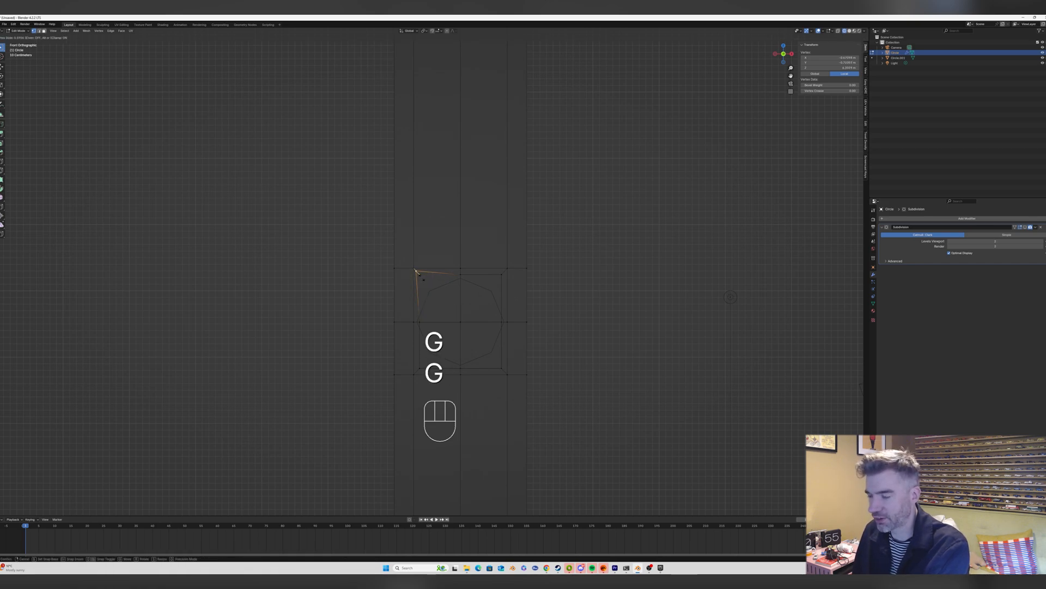
pyautogui.press('alt')
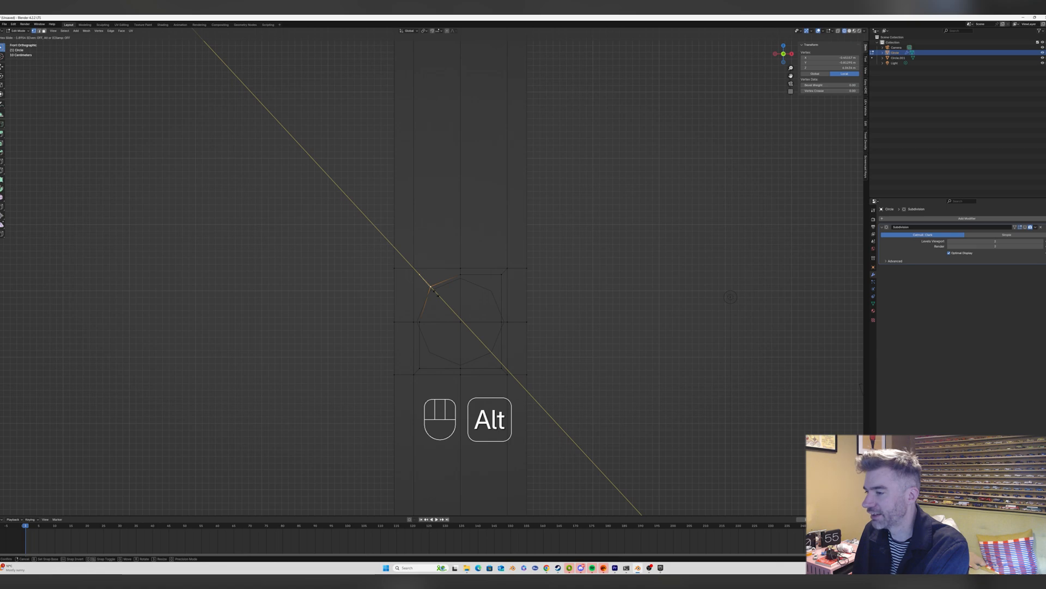
pyautogui.click(436, 293)
pyautogui.press('g')
pyautogui.press('g')
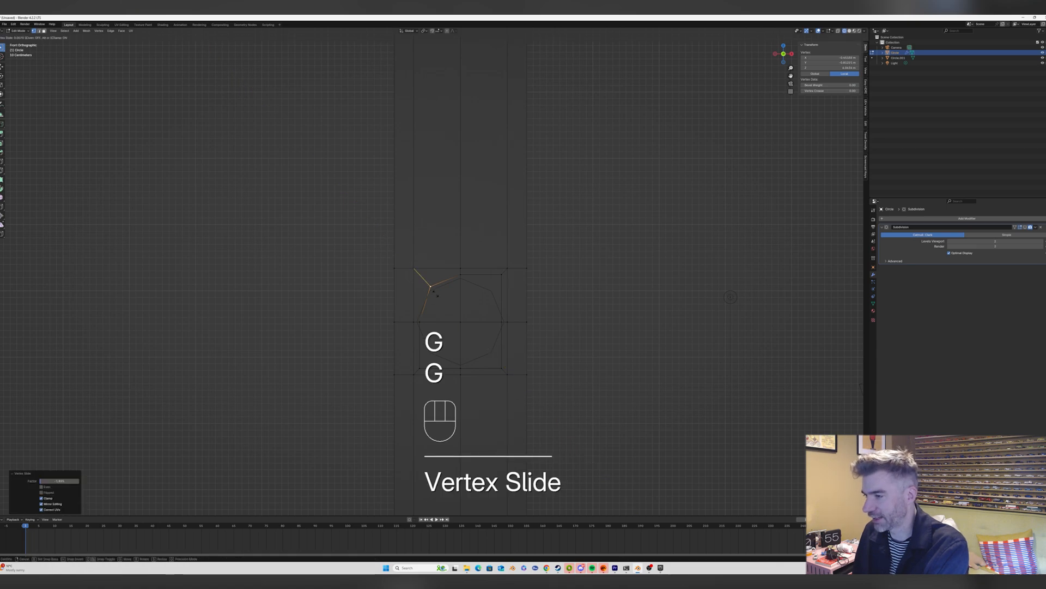
pyautogui.click(433, 295)
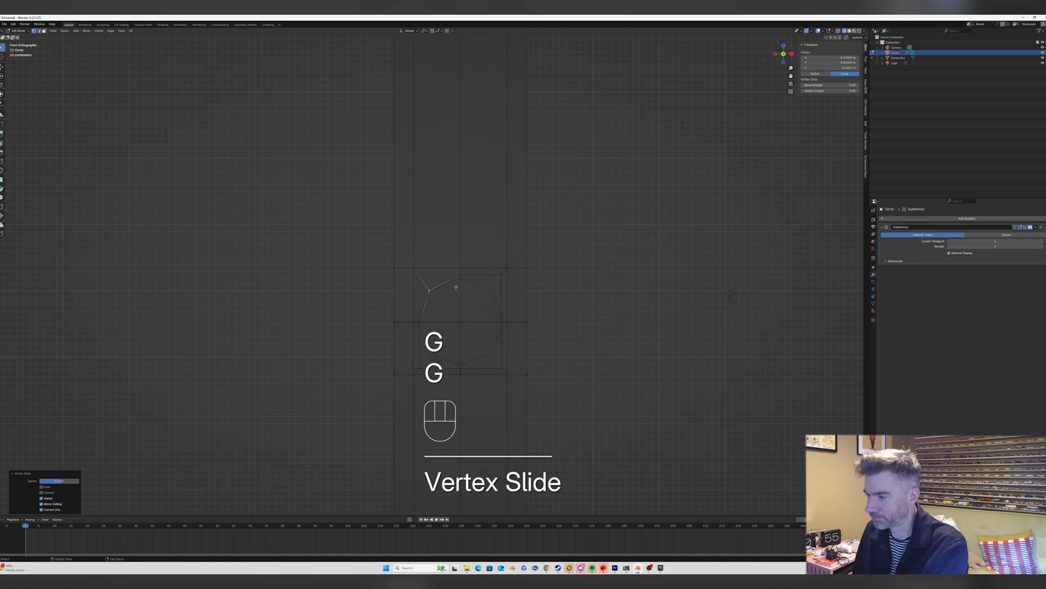
# Slide the opening's upper middle vertex down with clamping off, onto the topmost point of the arm circle.
pyautogui.click(460, 273)
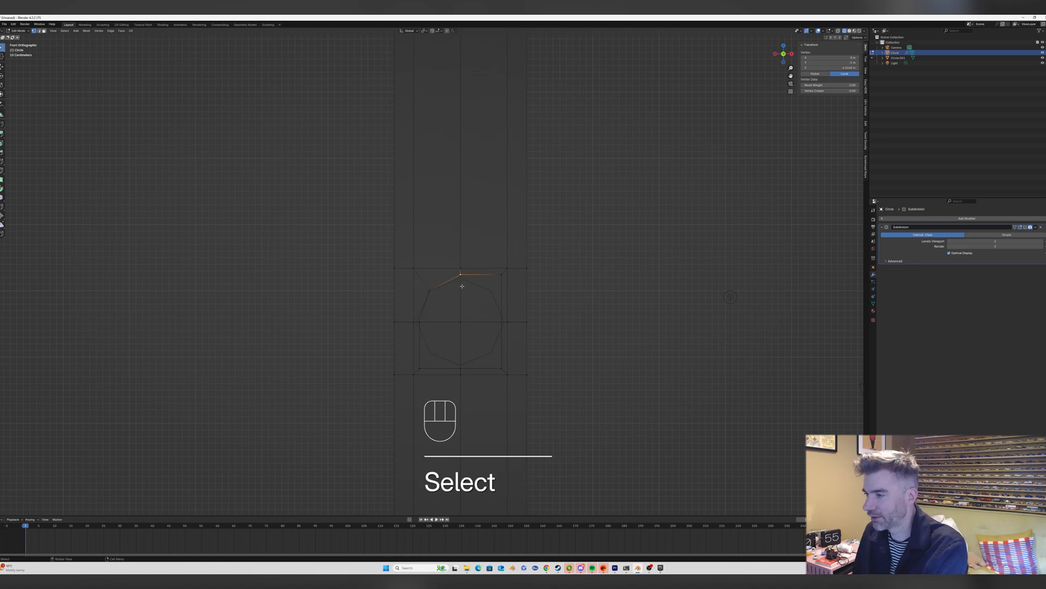
pyautogui.press('g')
pyautogui.press('g')
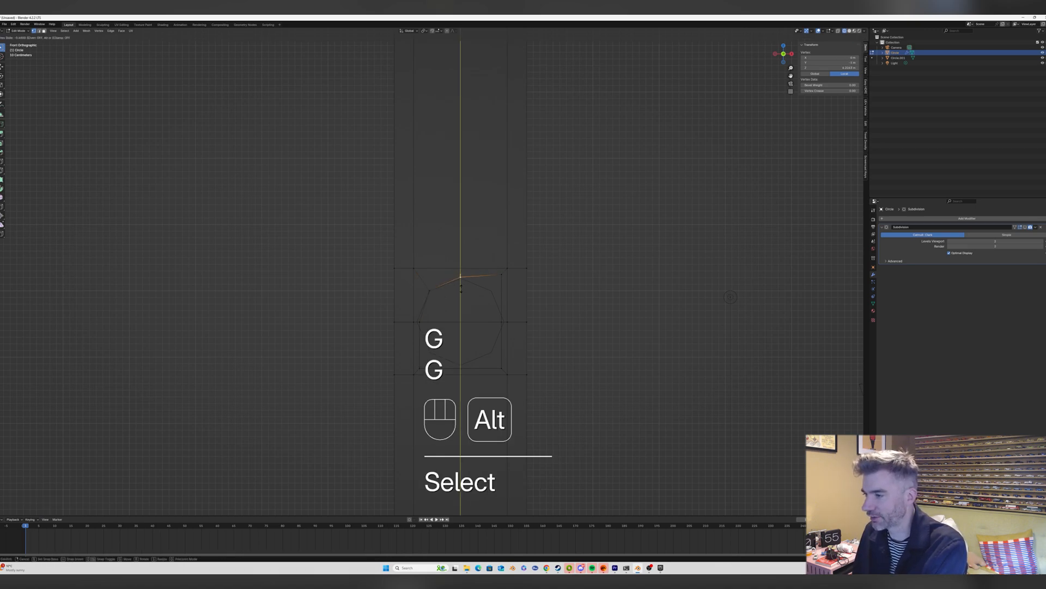
pyautogui.keyDown('alt'); pyautogui.click(464, 288); pyautogui.keyUp('alt')
# Slide the opening's upper-right corner vertex inward with clamping off, onto the matching corner of the arm circle.
pyautogui.click(502, 275)
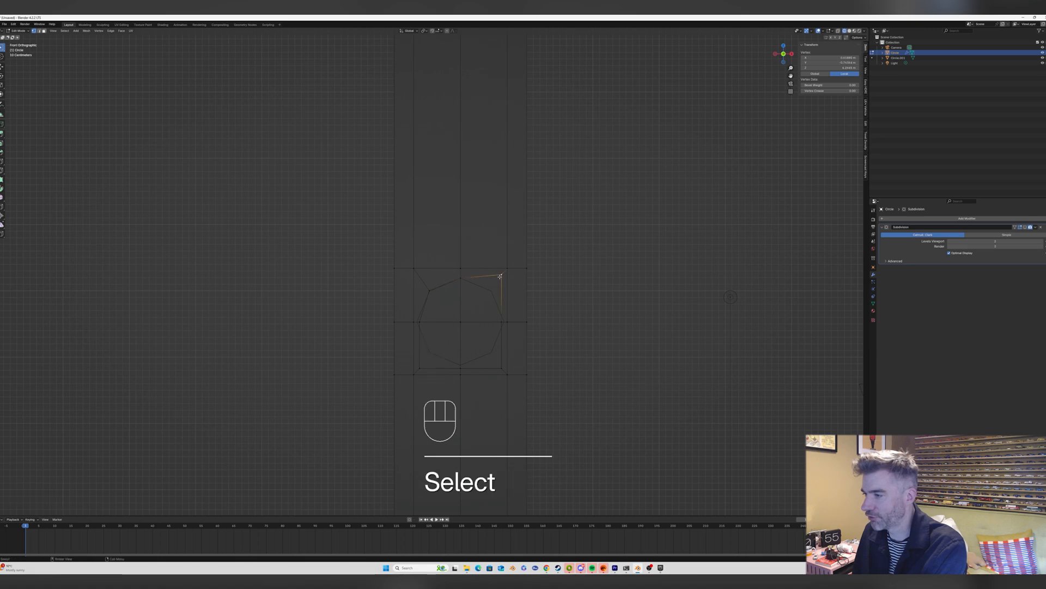
pyautogui.press('g')
pyautogui.press('g')
pyautogui.press('alt')
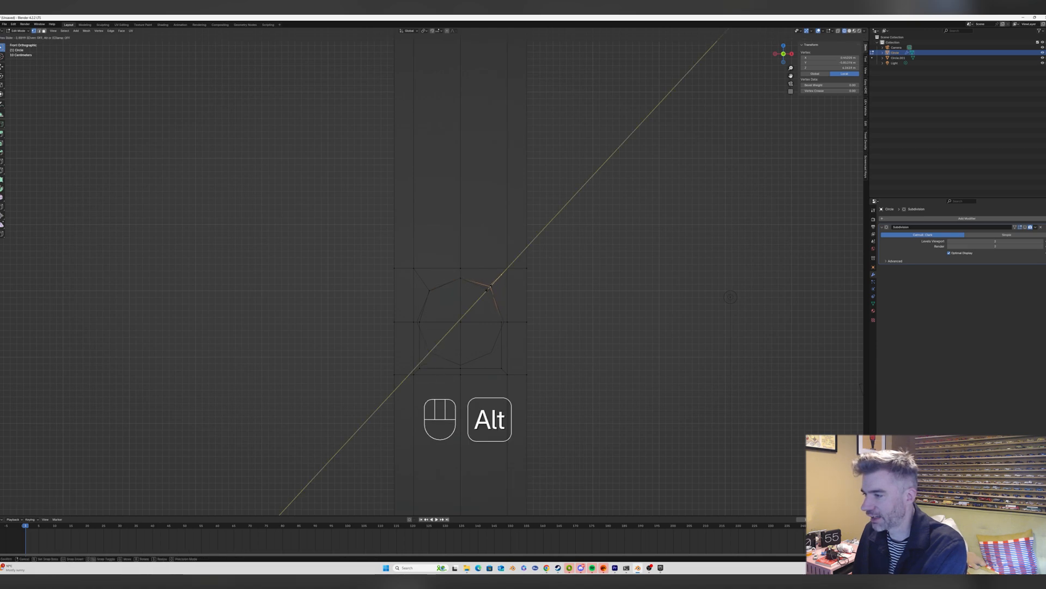
pyautogui.keyDown('alt'); pyautogui.click(490, 287); pyautogui.keyUp('alt')
pyautogui.press('g')
pyautogui.press('g')
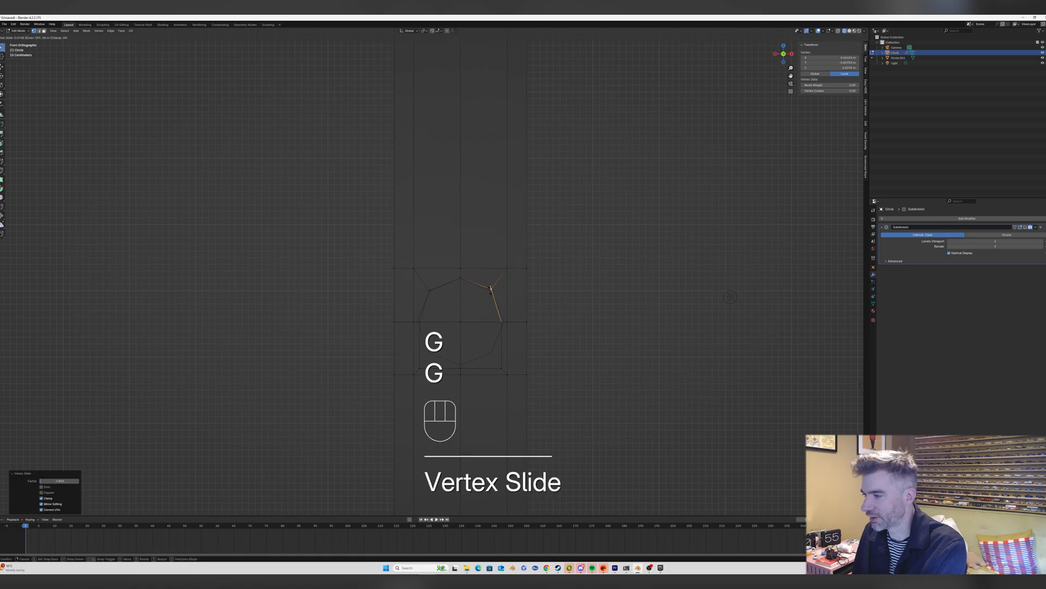
# Slide the opening's right middle vertex slightly outward and its lower-right corner vertex inward, unclamped, onto the arm circle's outline.
pyautogui.click(501, 328)
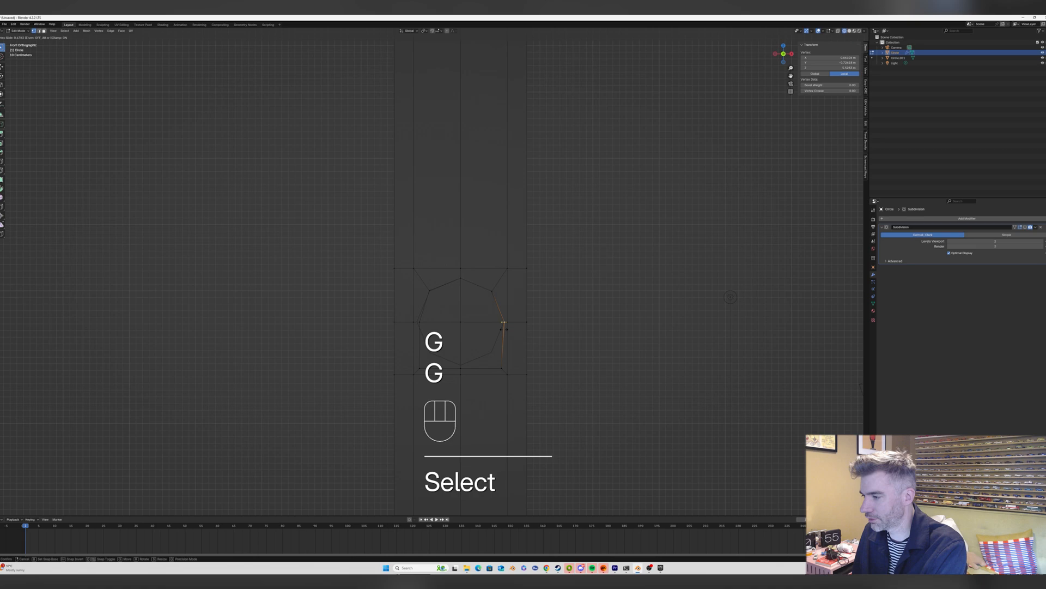
pyautogui.click(504, 329)
pyautogui.click(502, 367)
pyautogui.press('g')
pyautogui.press('g')
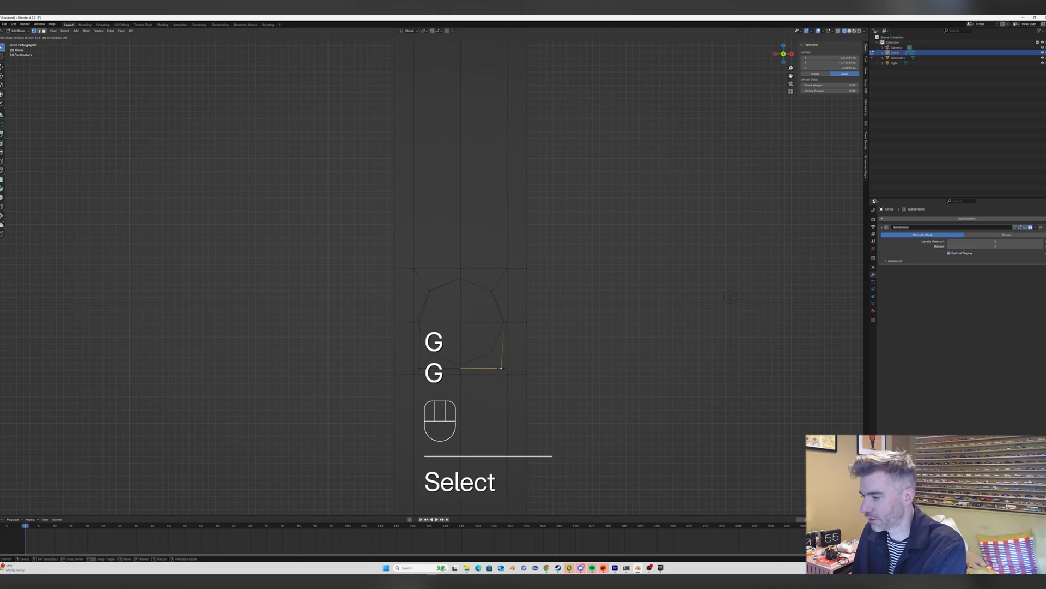
pyautogui.press('alt')
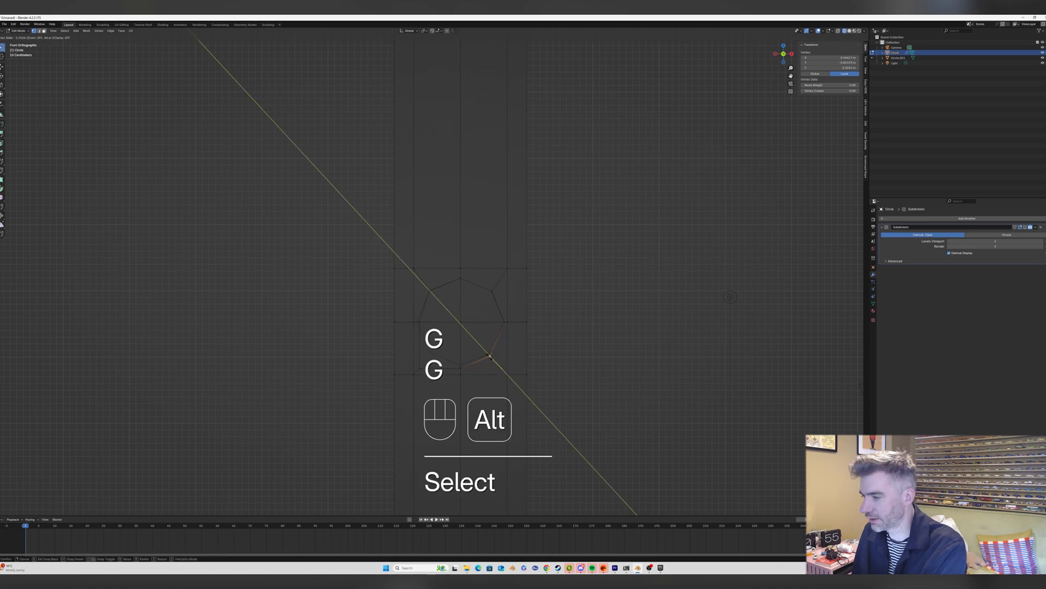
pyautogui.click(490, 355)
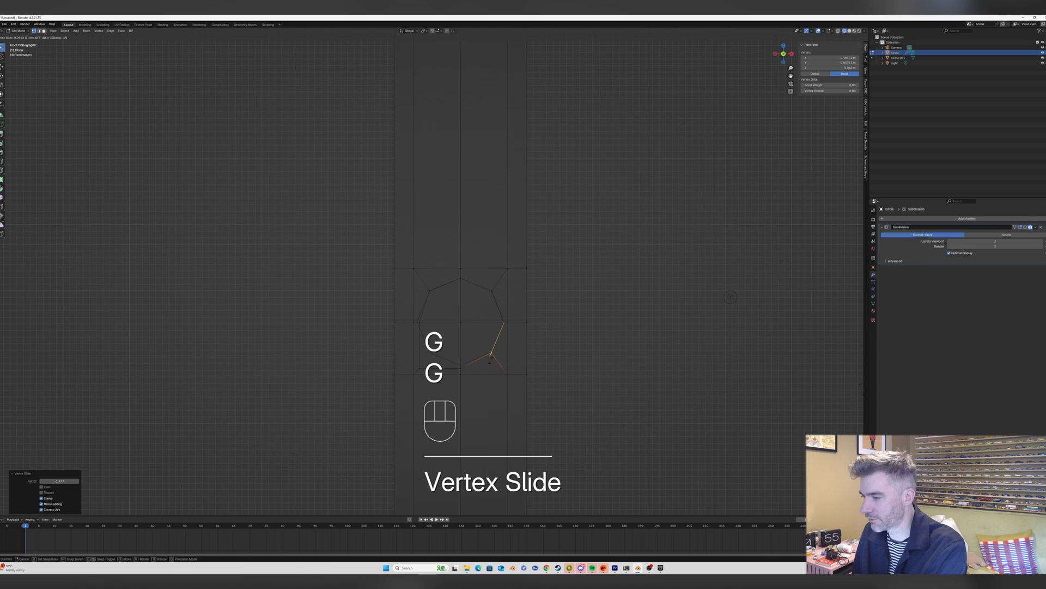
# Slide the opening's lower middle vertex up with clamping off, onto the lowest point of the arm circle.
pyautogui.click(461, 367)
pyautogui.press('g')
pyautogui.press('g')
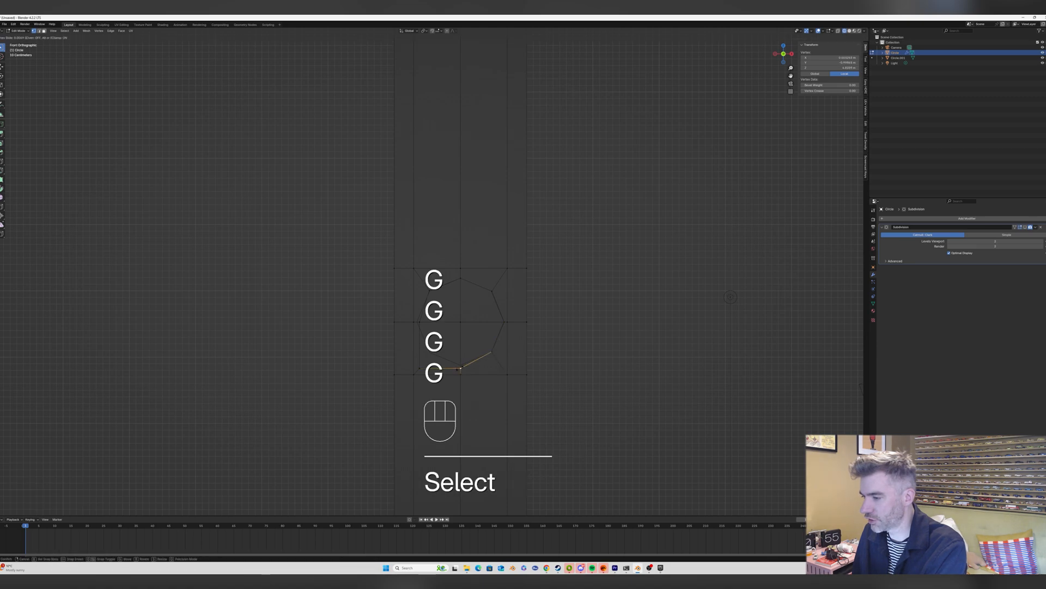
pyautogui.press('alt')
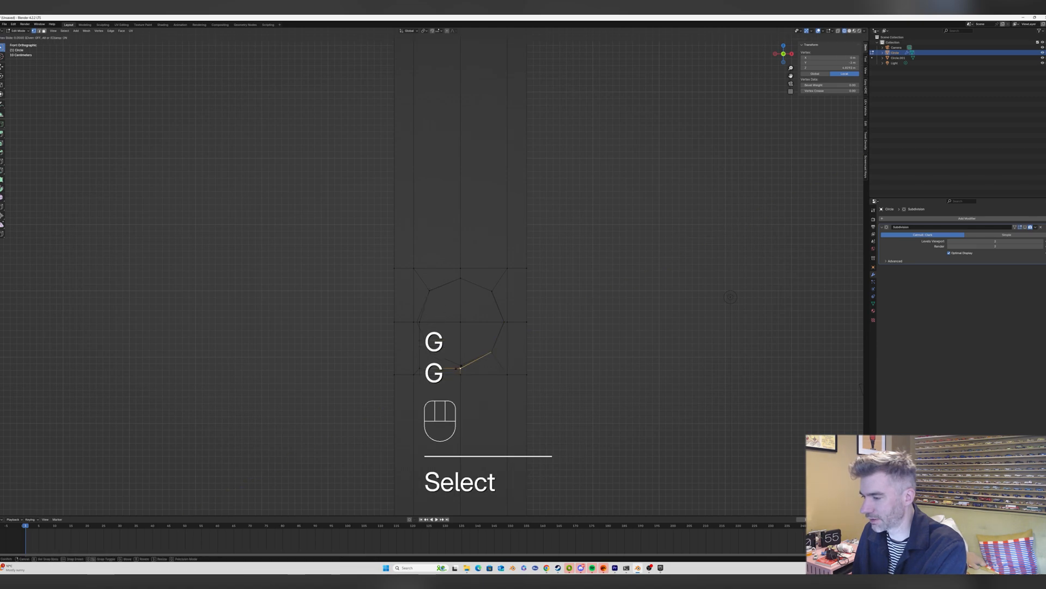
pyautogui.rightClick(460, 368)
pyautogui.press('g')
pyautogui.press('g')
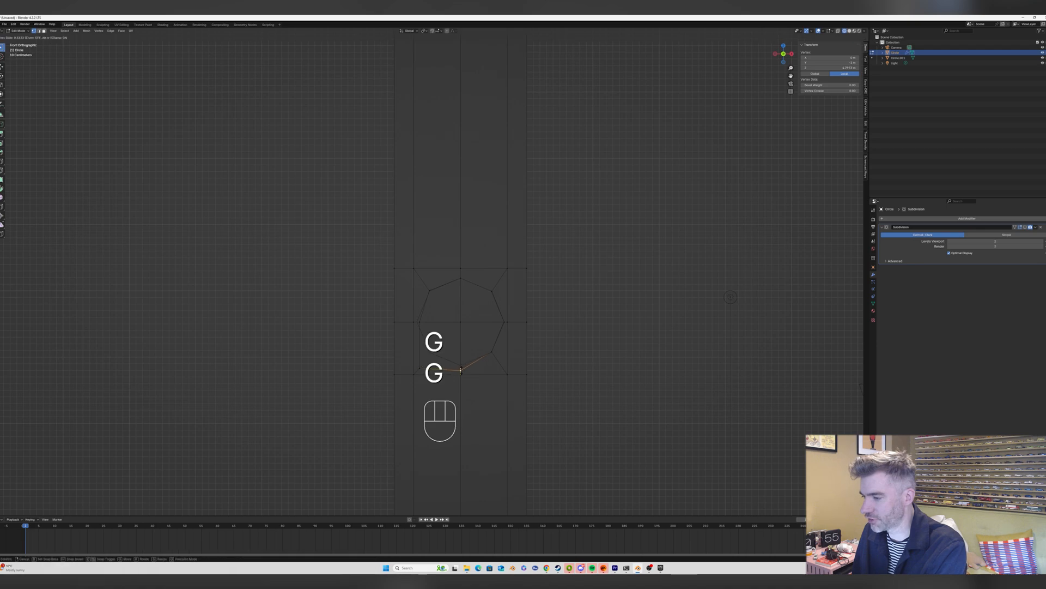
pyautogui.press('alt')
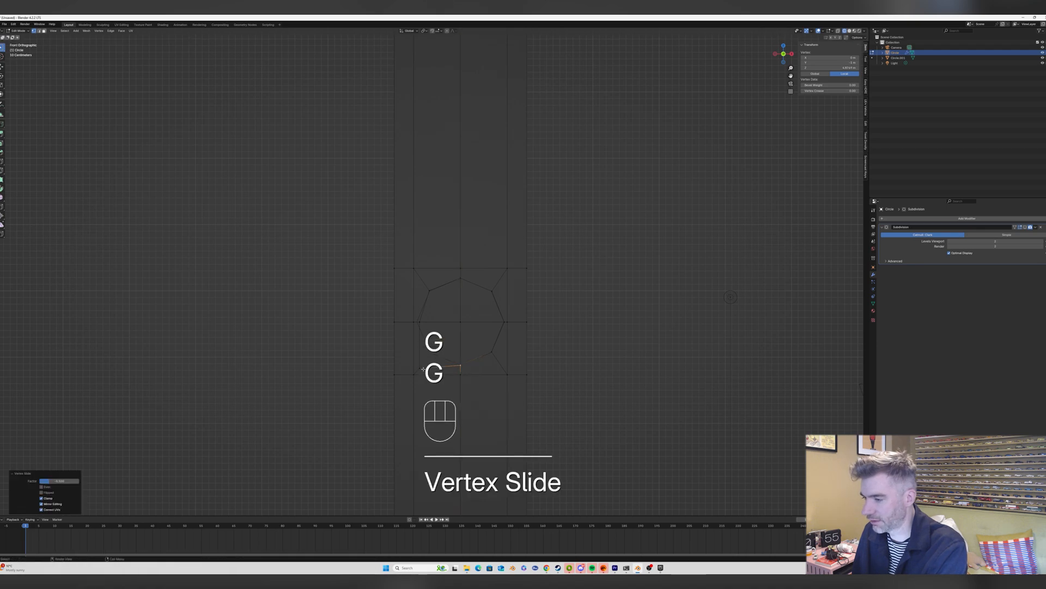
# Slide the opening's lower-left corner vertex inward with clamping off and refine it onto the matching corner of the arm circle.
pyautogui.click(420, 370)
pyautogui.press('g')
pyautogui.press('g')
pyautogui.press('alt')
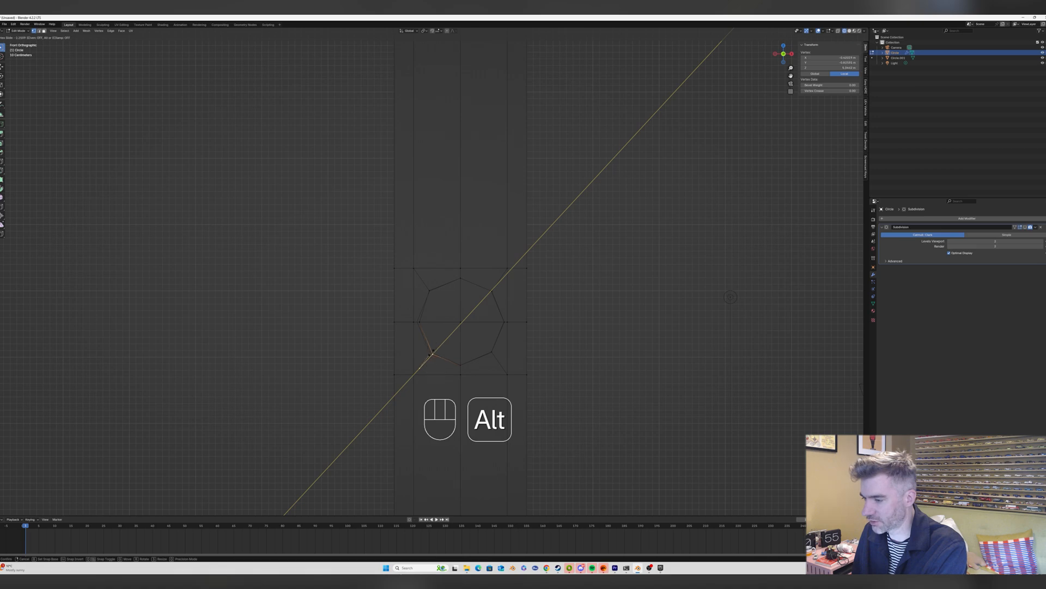
pyautogui.click(433, 351)
pyautogui.press('g')
pyautogui.press('g')
pyautogui.press('alt')
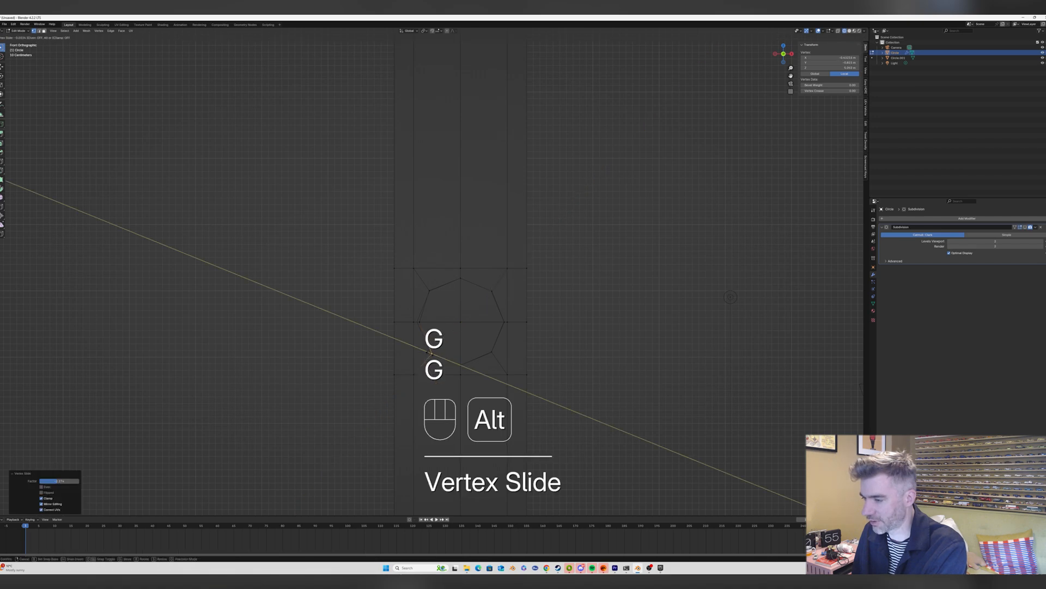
pyautogui.click(429, 352)
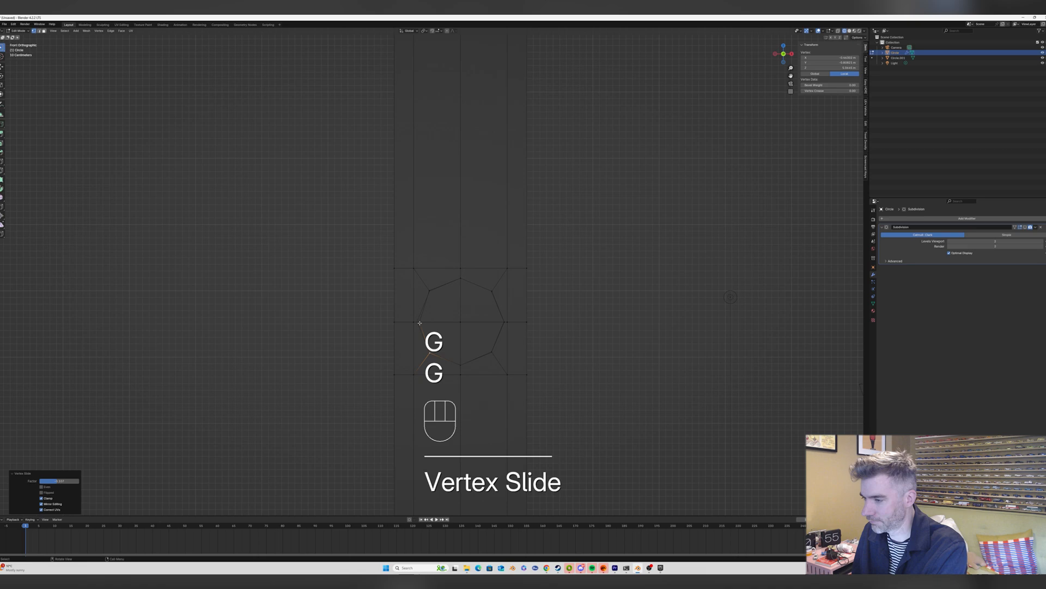
# Slide the opening's left middle vertex slightly outward to round off the outline.
pyautogui.click(421, 323)
pyautogui.press('g')
pyautogui.press('g')
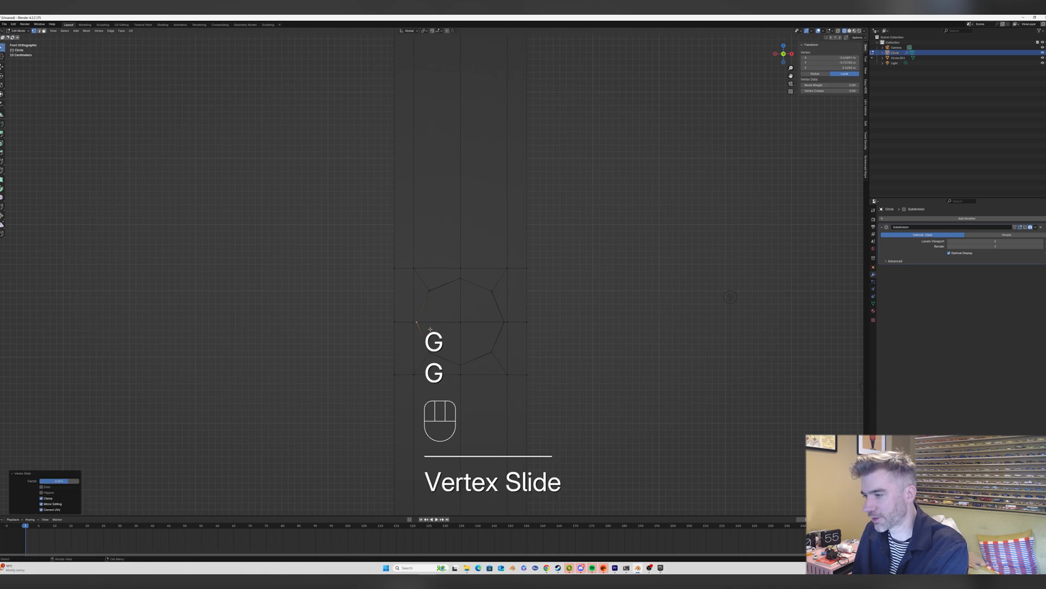
pyautogui.click(487, 315)
# Return to Object Mode, turn the trunk's subdivision back on in the viewport and switch to solid shading.
pyautogui.press('Tab')
pyautogui.moveTo(488, 316); pyautogui.dragTo(459, 321, button='middle')
pyautogui.moveTo(376, 299); pyautogui.dragTo(389, 319, button='middle')
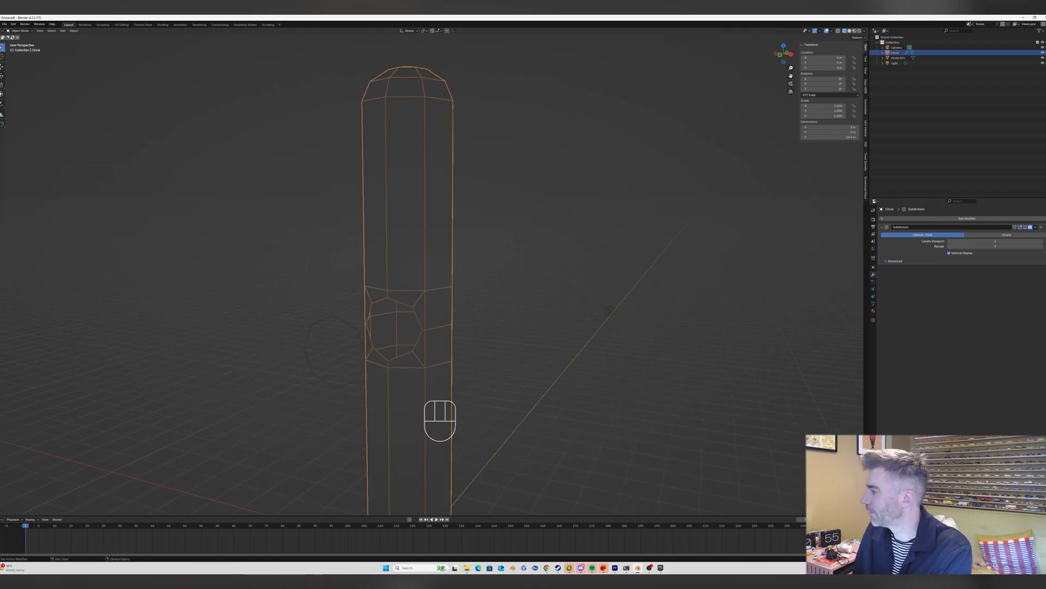
pyautogui.click(1025, 228)
pyautogui.click(850, 31)
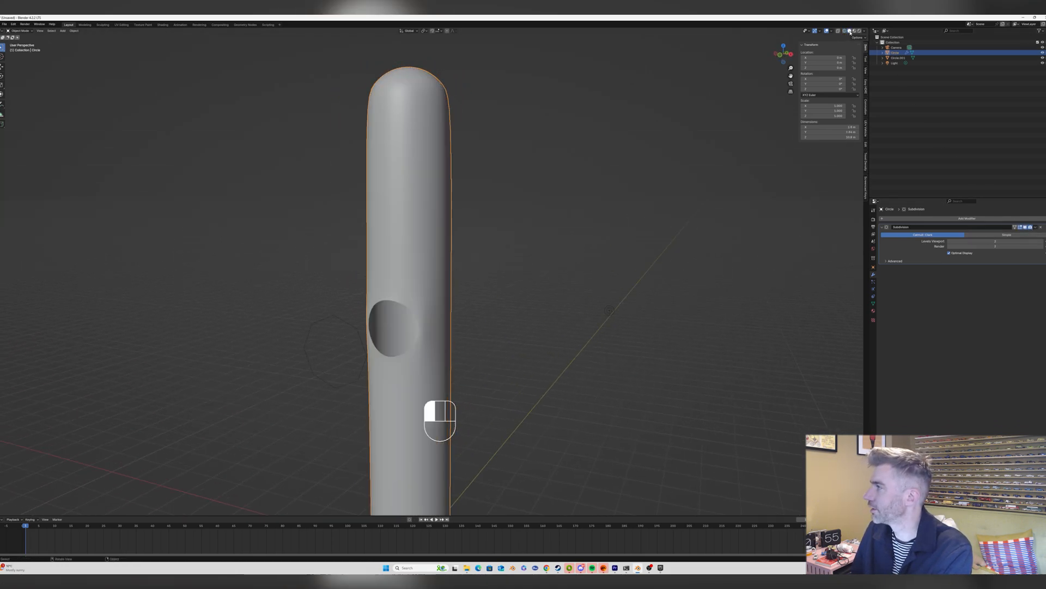
pyautogui.moveTo(594, 237)
pyautogui.mouseDown(button='middle')
pyautogui.moveTo(546, 251)
pyautogui.moveTo(537, 236)
pyautogui.moveTo(526, 243)
pyautogui.mouseUp(button='middle')
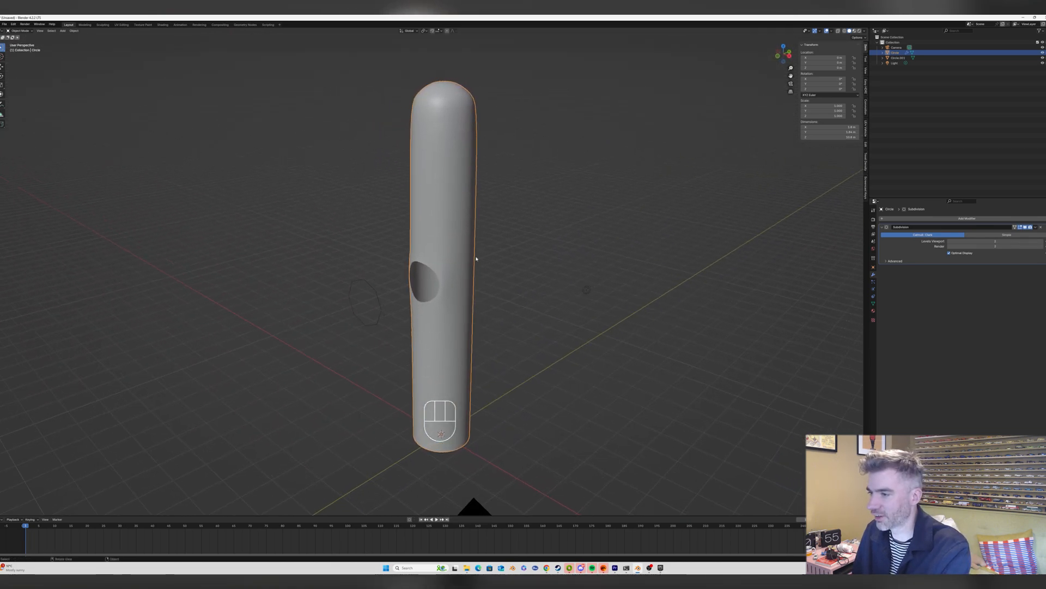
# Delete the separate arm circle beside the trunk.
pyautogui.click(373, 290)
pyautogui.press('x')
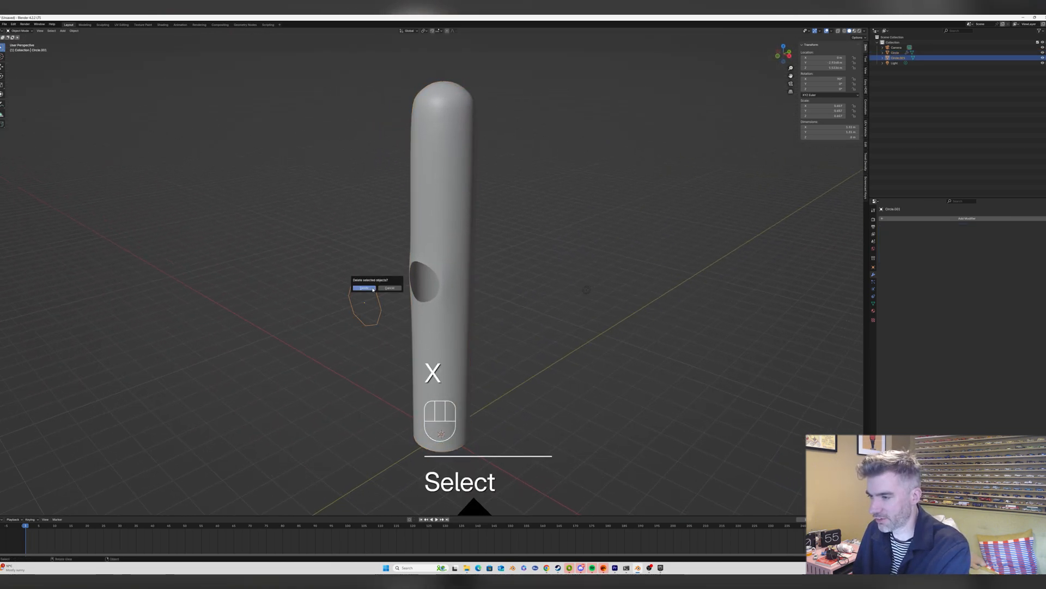
pyautogui.click(373, 290)
# Select the edge loop around the trunk's opening in Edit Mode and extrude it a short way outward along Y.
pyautogui.click(422, 264)
pyautogui.press('Tab')
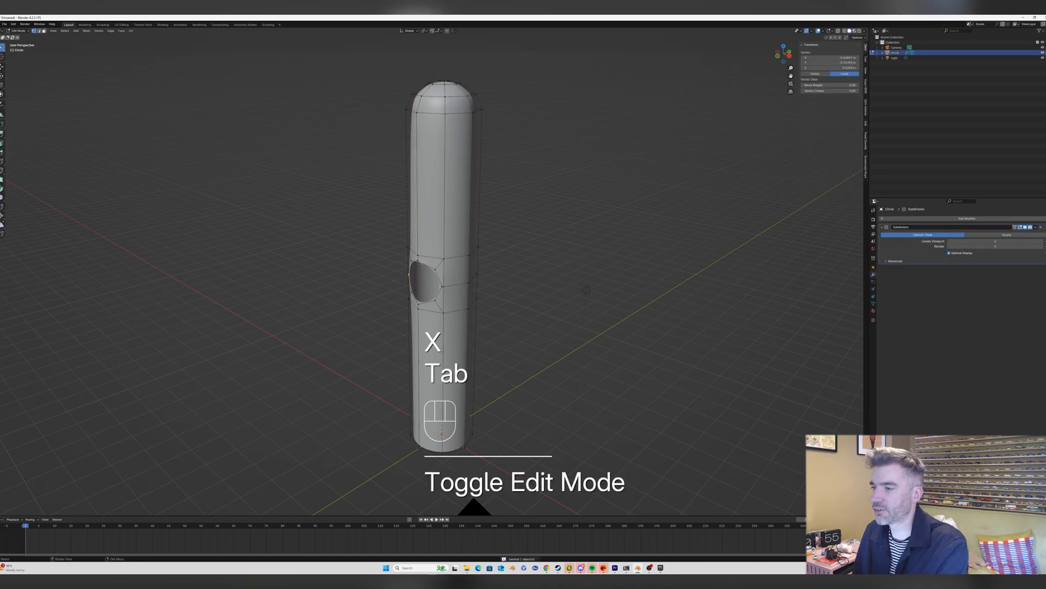
pyautogui.press('2')
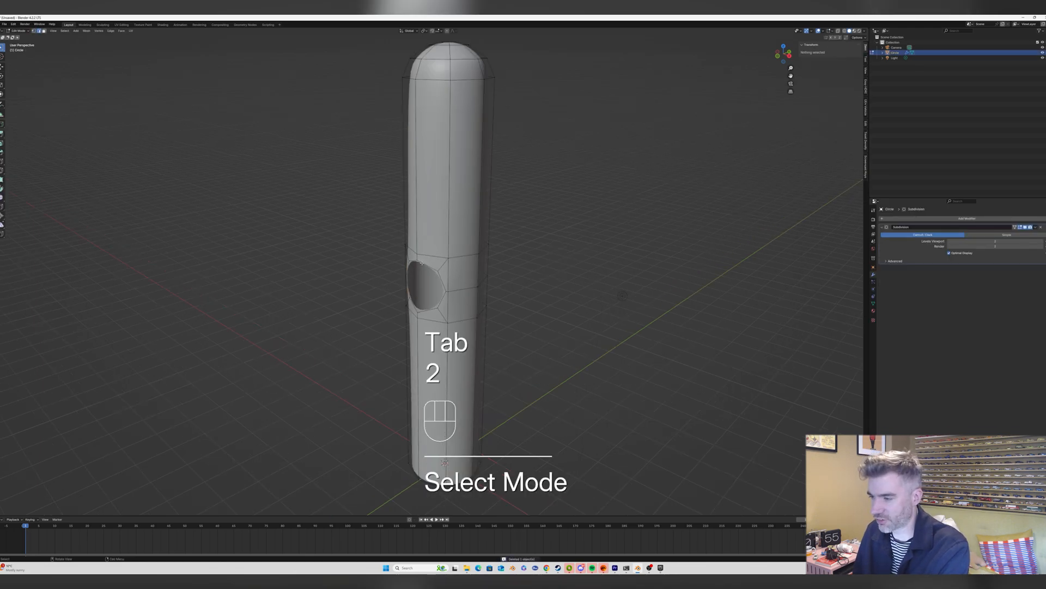
pyautogui.keyDown('alt'); pyautogui.click(423, 263); pyautogui.keyUp('alt')
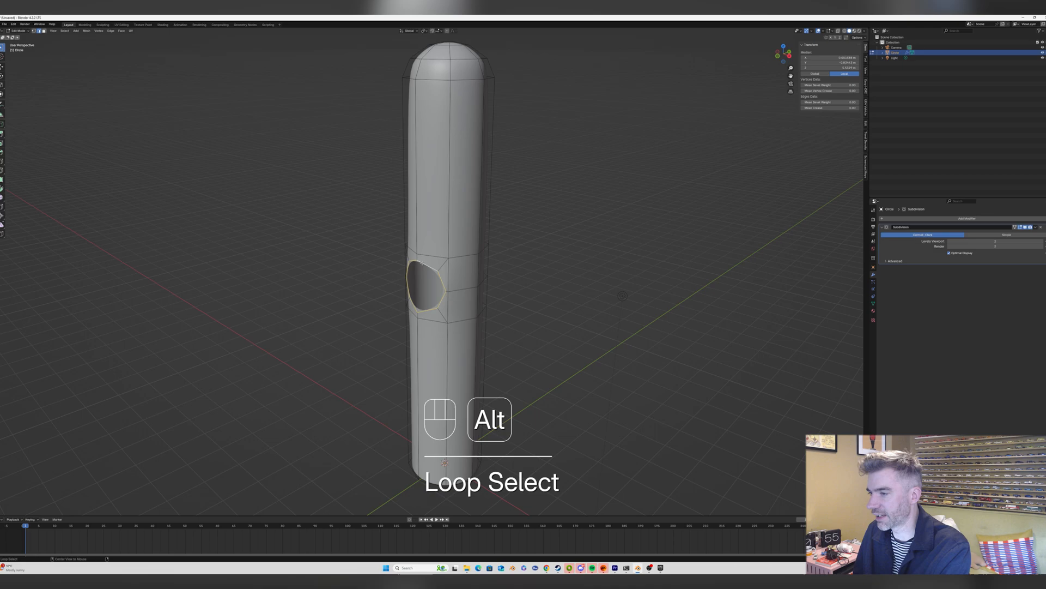
pyautogui.moveTo(422, 264); pyautogui.dragTo(414, 262, button='middle')
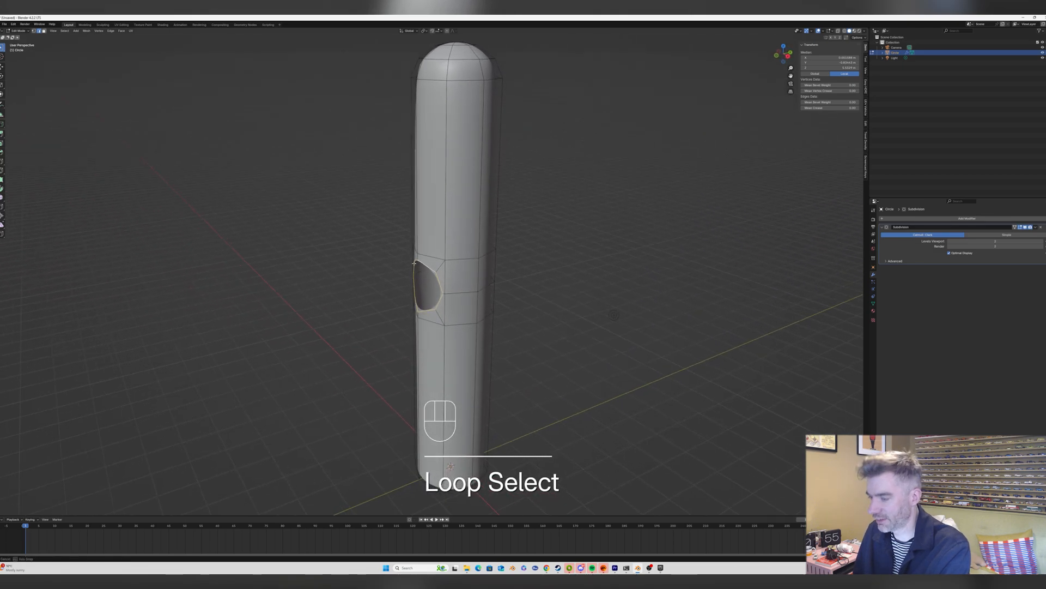
pyautogui.press('e')
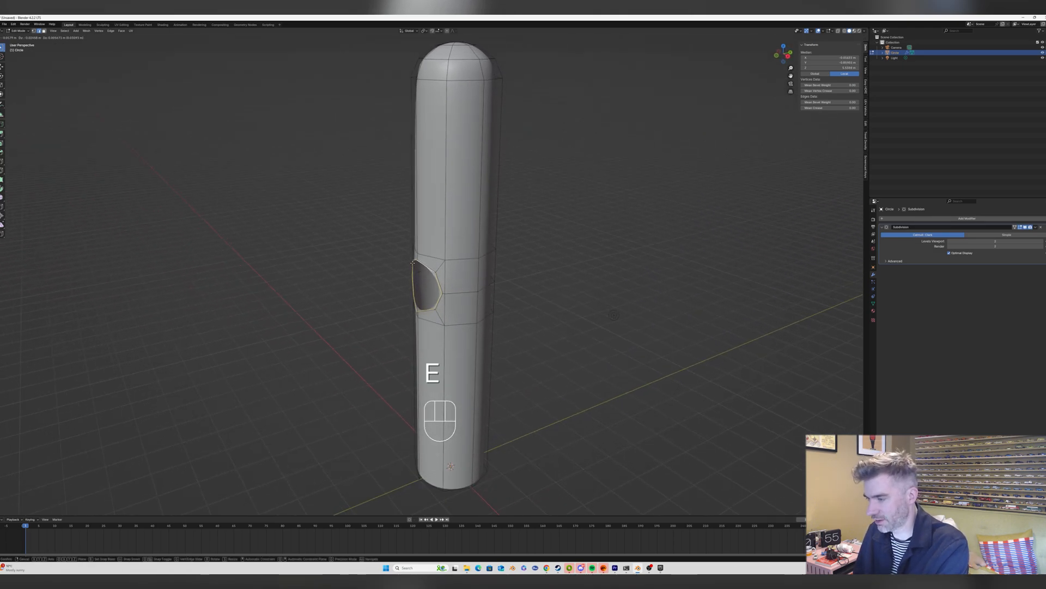
pyautogui.press('y')
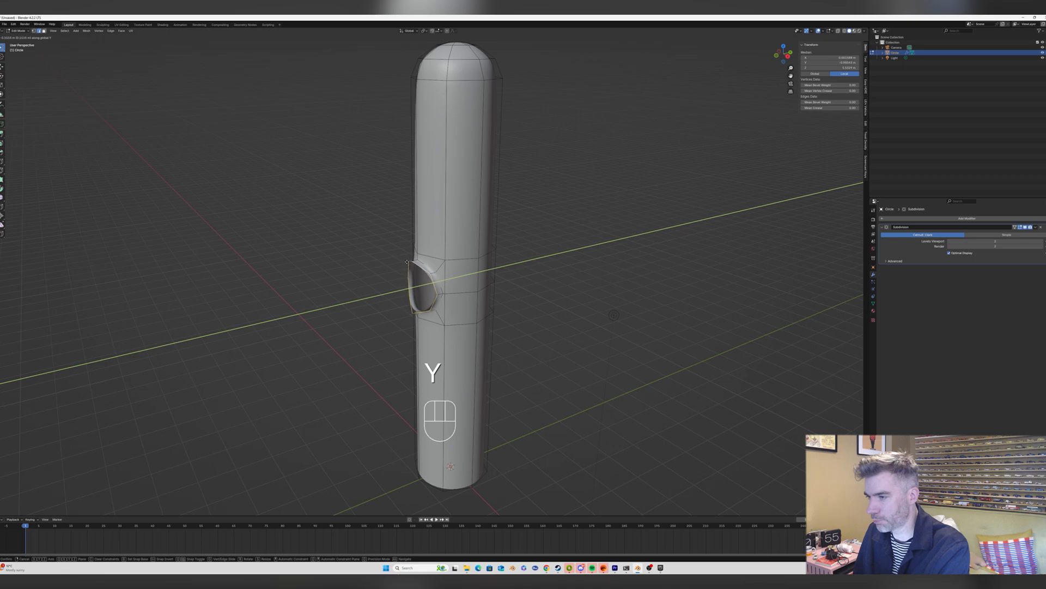
pyautogui.click(404, 263)
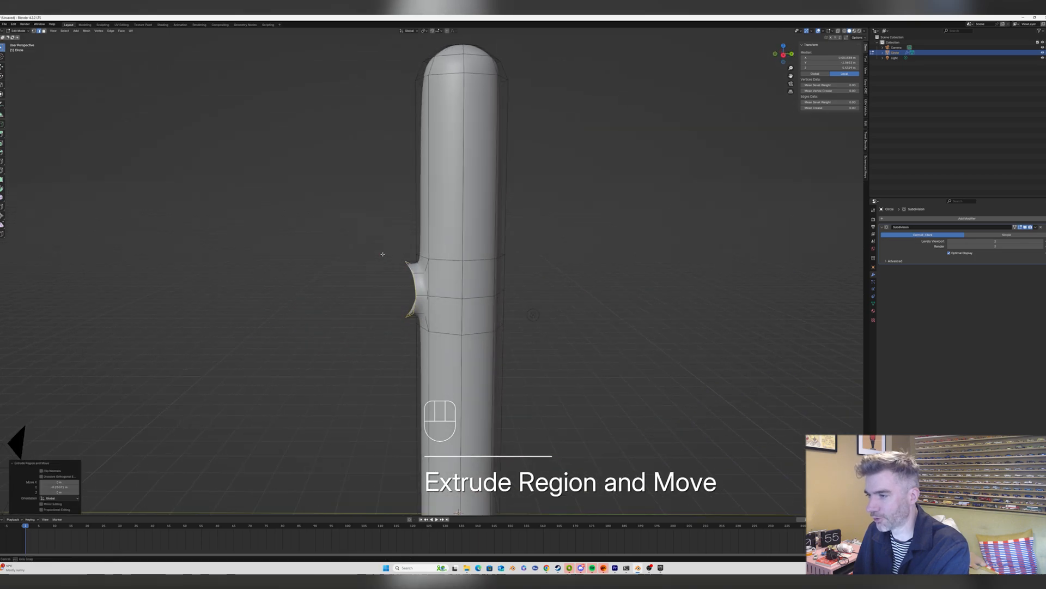
# Extrude the stub's rim a second short length outward along Y.
pyautogui.moveTo(400, 264); pyautogui.dragTo(393, 262, button='middle')
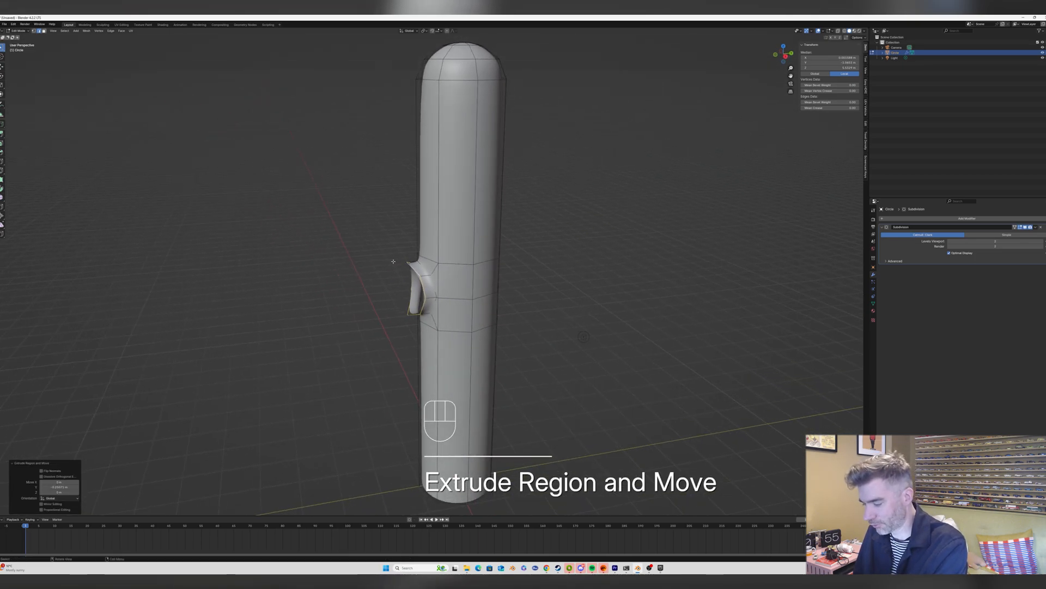
pyautogui.press('e')
pyautogui.press('y')
pyautogui.click(381, 263)
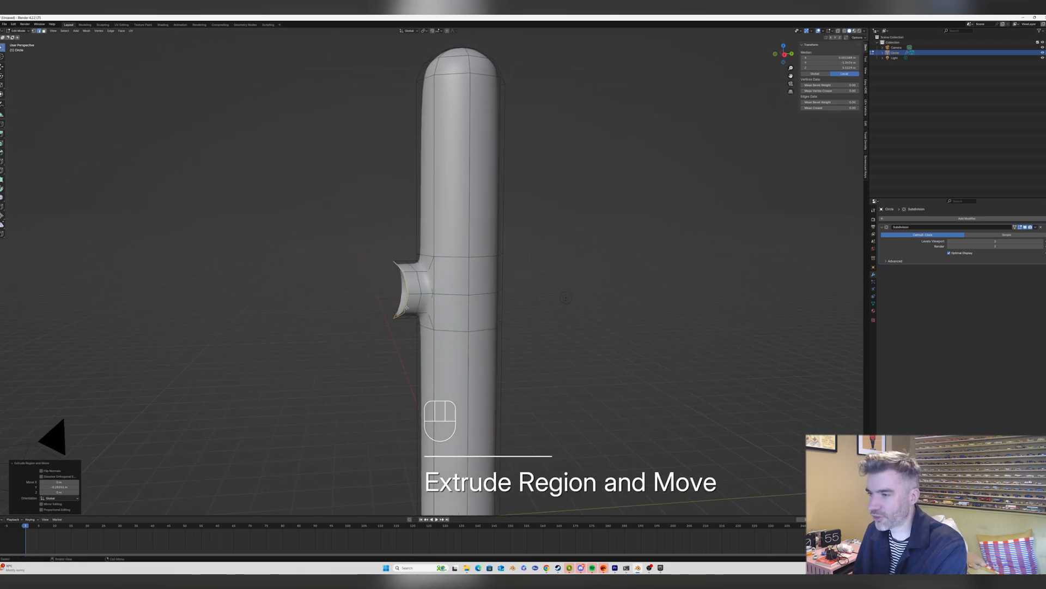
# Flatten the stub's curved end loop by scaling it to 0 along Y.
pyautogui.moveTo(384, 263); pyautogui.dragTo(449, 277, button='middle')
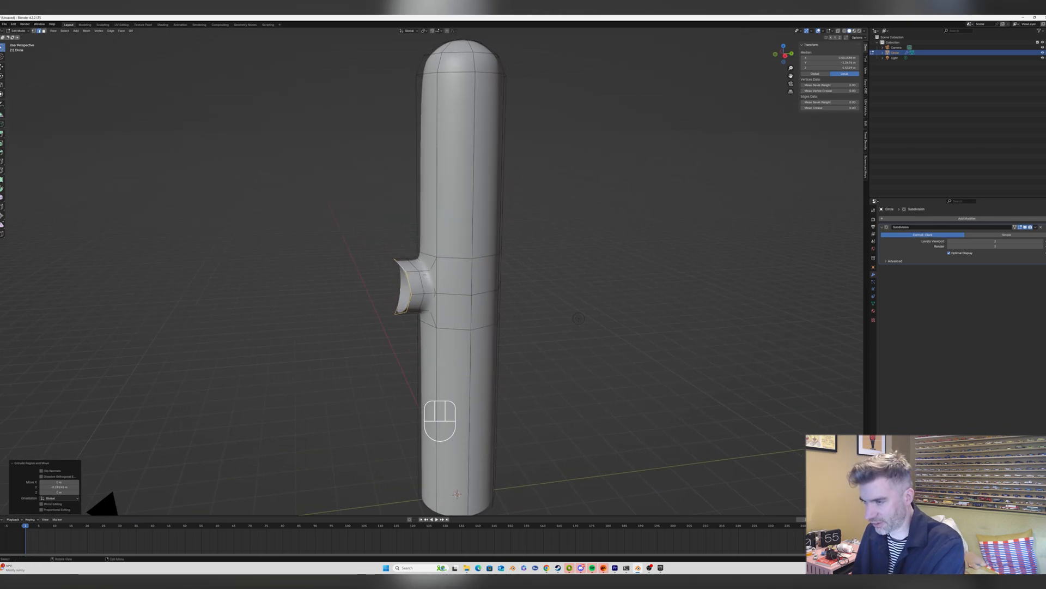
pyautogui.press('1')
pyautogui.moveTo(579, 318)
pyautogui.mouseDown(button='middle')
pyautogui.moveTo(600, 299)
pyautogui.moveTo(560, 308)
pyautogui.mouseUp(button='middle')
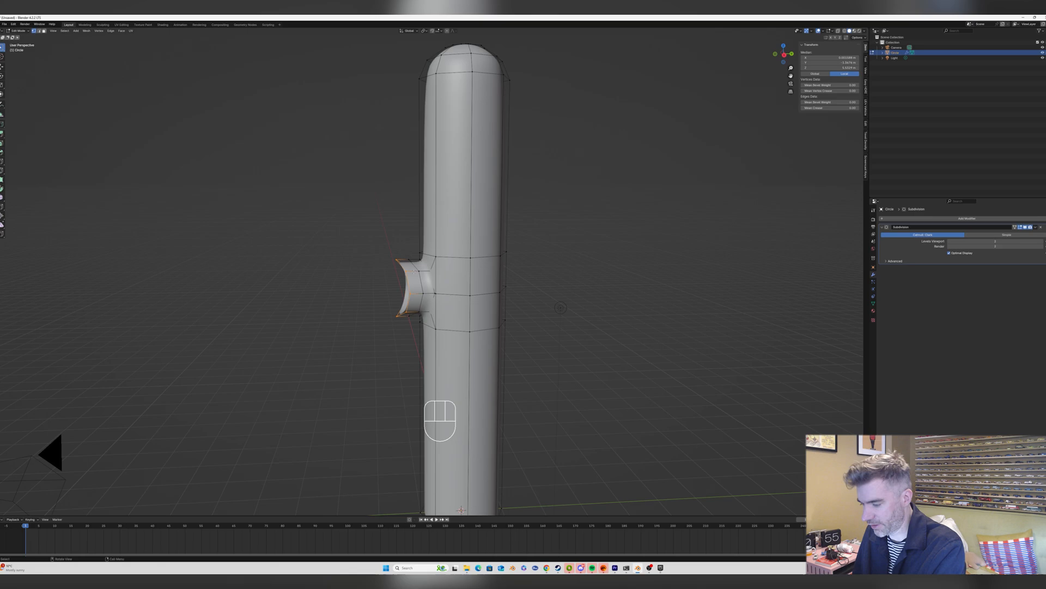
pyautogui.press('s')
pyautogui.press('y')
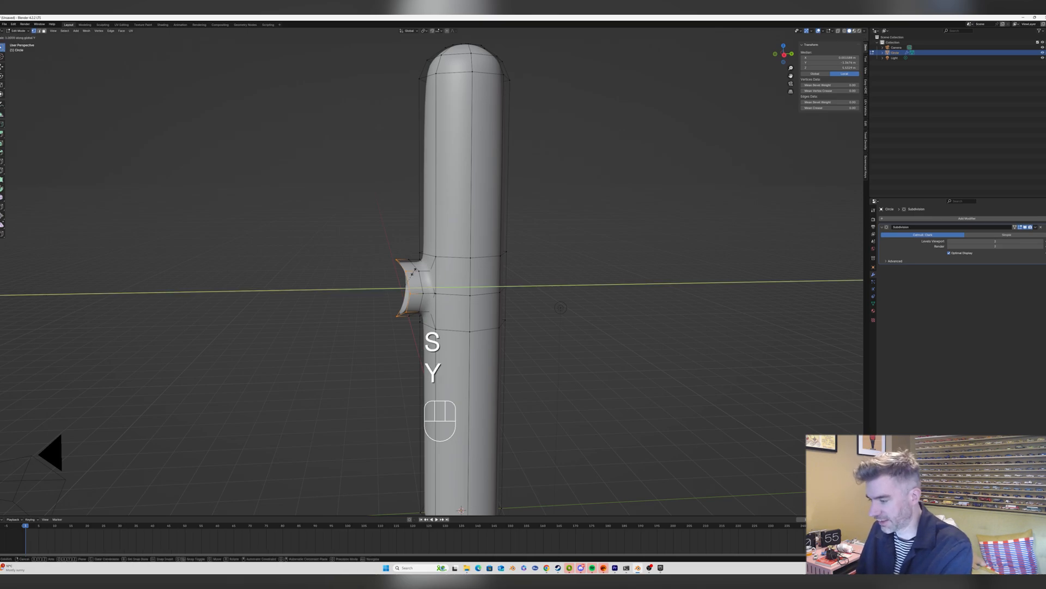
pyautogui.press('0')
pyautogui.press('Return')
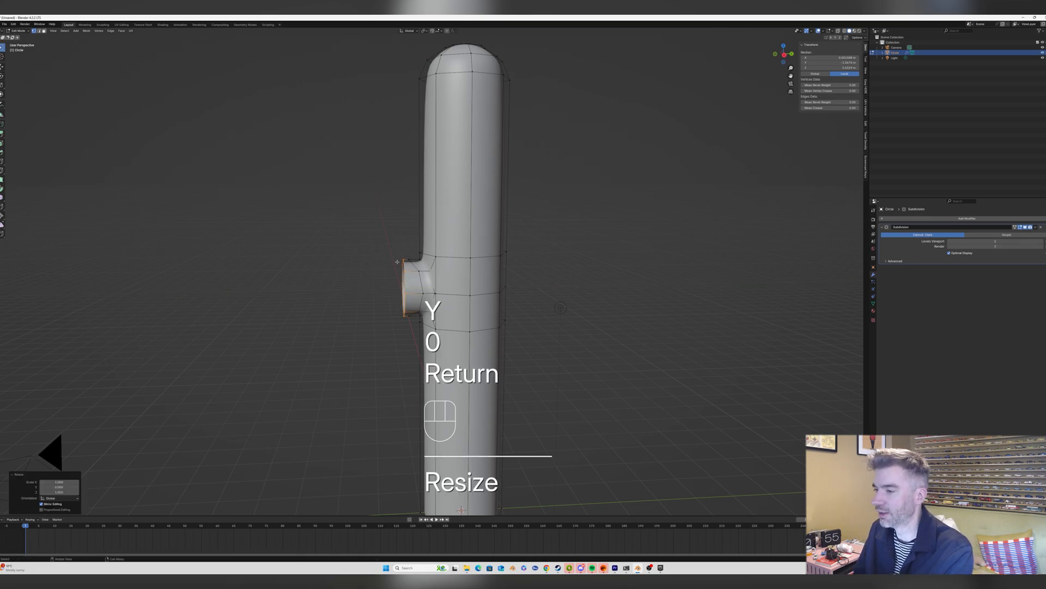
pyautogui.moveTo(387, 257); pyautogui.dragTo(420, 261, button='middle')
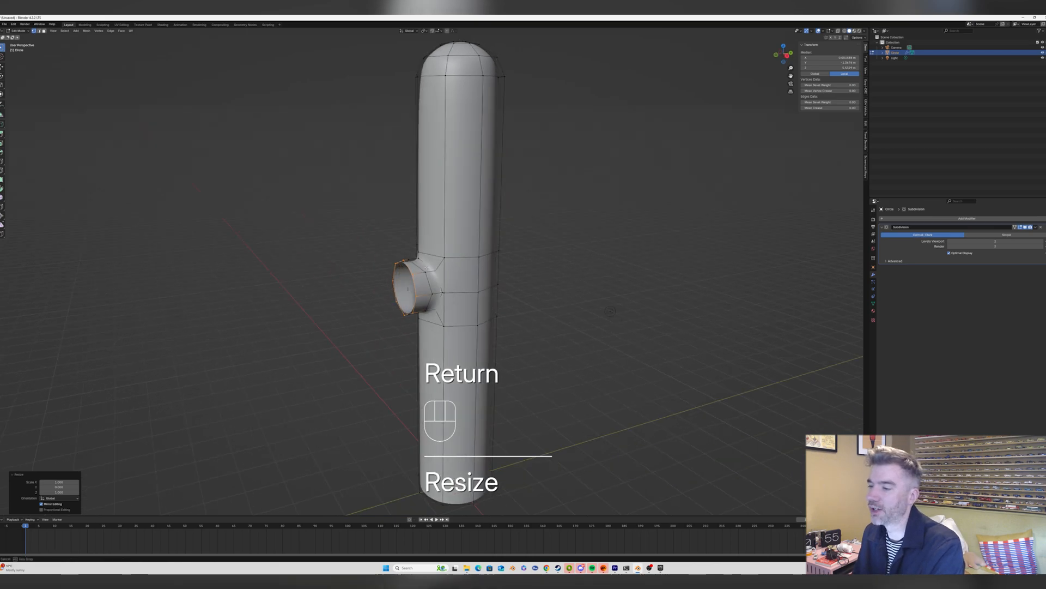
# Extrude the arm stub's rim a short way outward in right view, then tilt and nudge it to start the upward bend.
pyautogui.moveTo(609, 311); pyautogui.dragTo(341, 263, button='middle')
pyautogui.press('e')
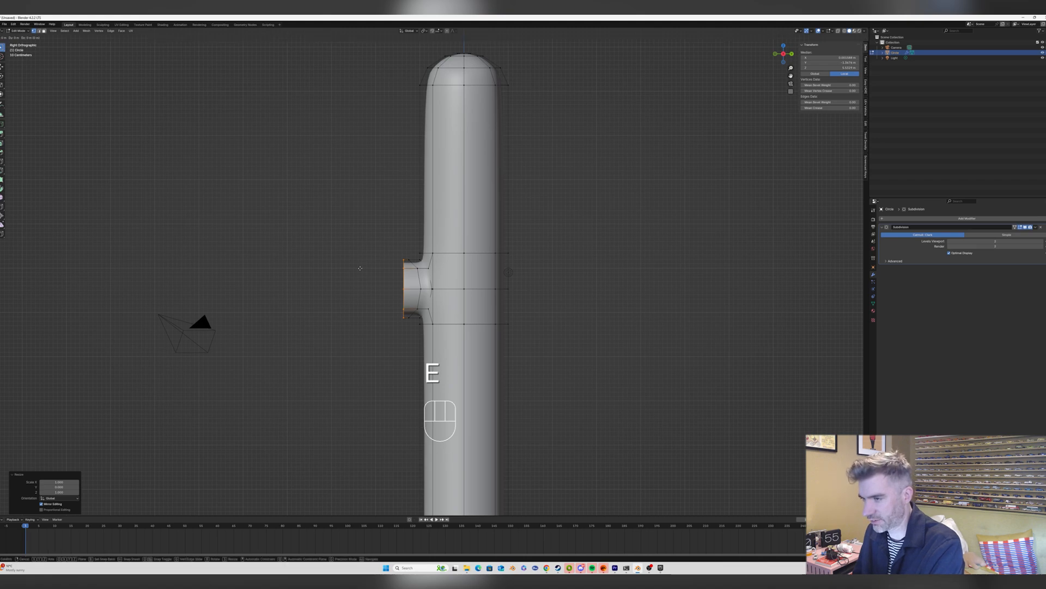
pyautogui.click(346, 270)
pyautogui.press('r')
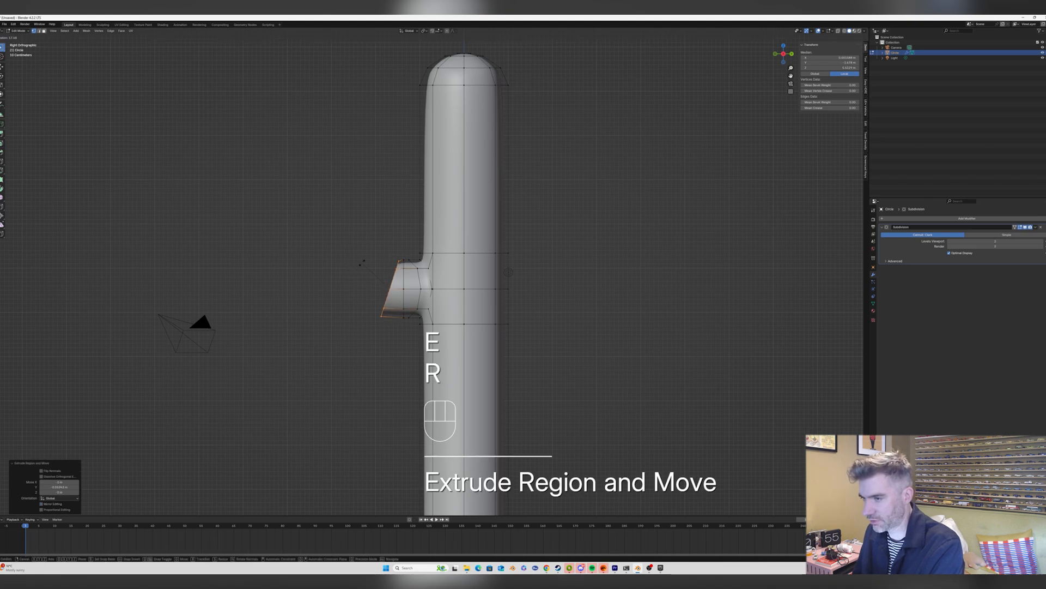
pyautogui.click(361, 262)
pyautogui.press('g')
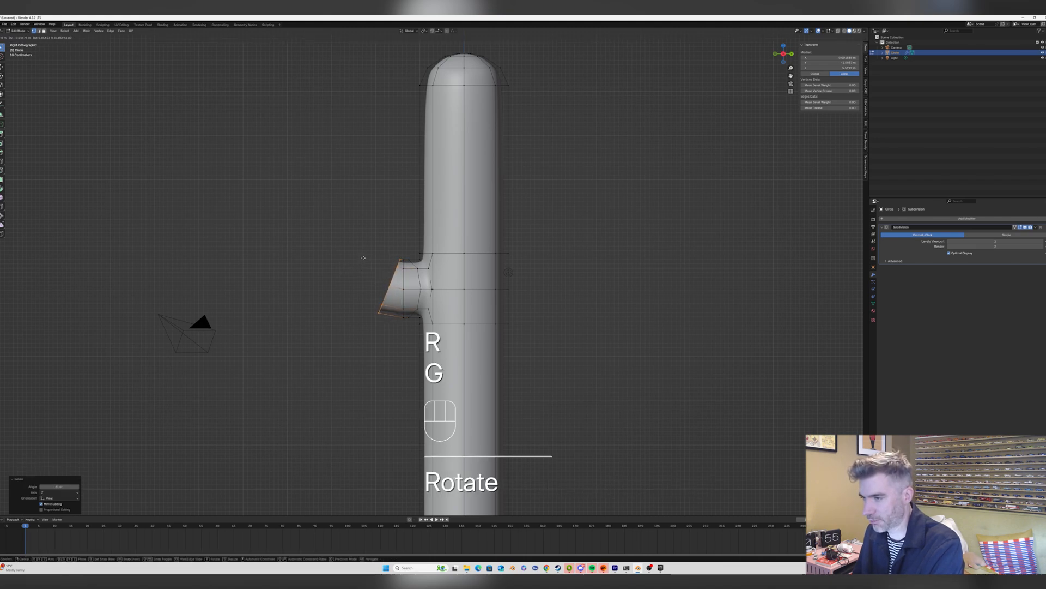
pyautogui.click(363, 258)
# Extrude a second bend segment from the arm's rim, rotating it further upward and repositioning it to follow the curve.
pyautogui.press('e')
pyautogui.click(359, 252)
pyautogui.press('r')
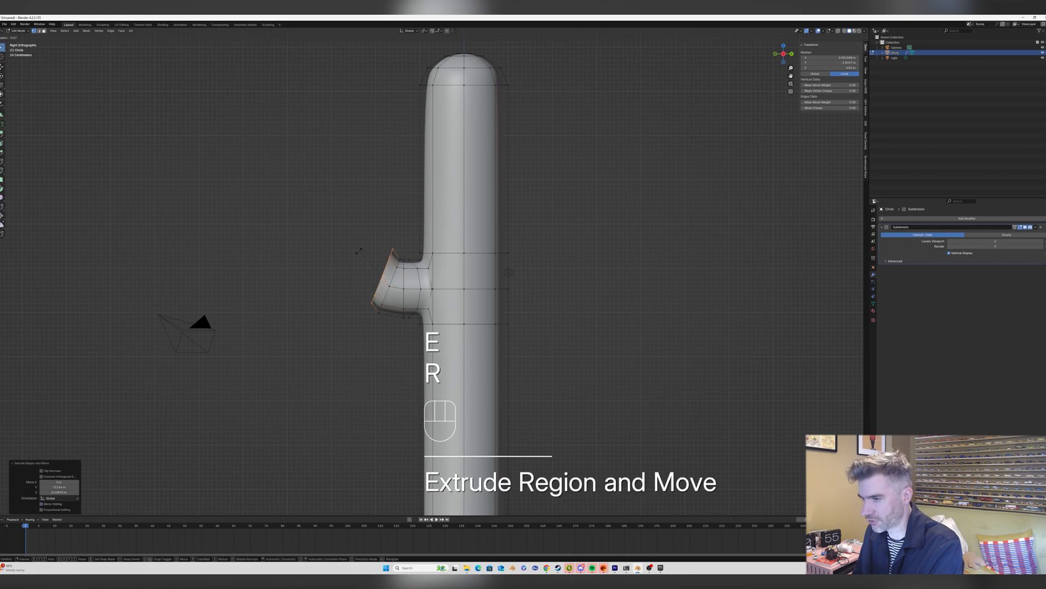
pyautogui.click(373, 250)
pyautogui.press('g')
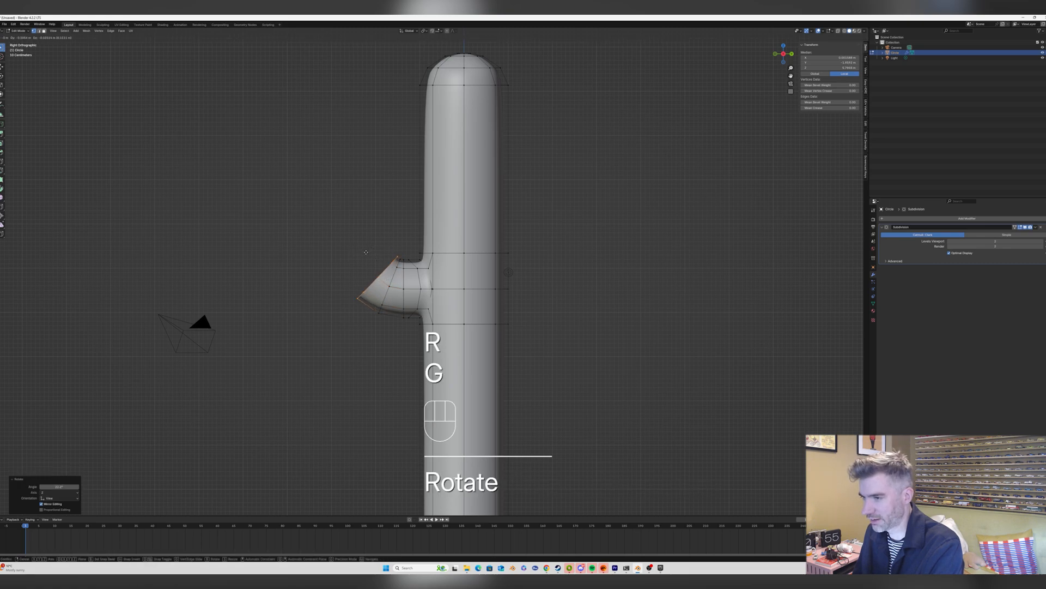
pyautogui.click(367, 253)
pyautogui.press('r')
pyautogui.click(370, 257)
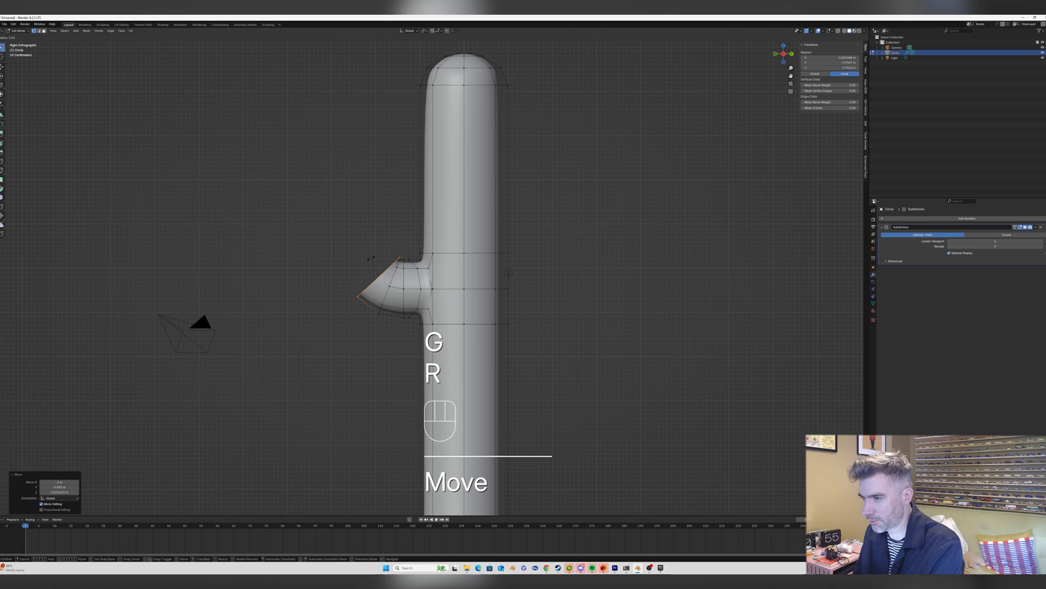
pyautogui.press('g')
pyautogui.click(369, 256)
# Extrude a third bend segment from the arm's rim and rotate it closer to horizontal.
pyautogui.press('e')
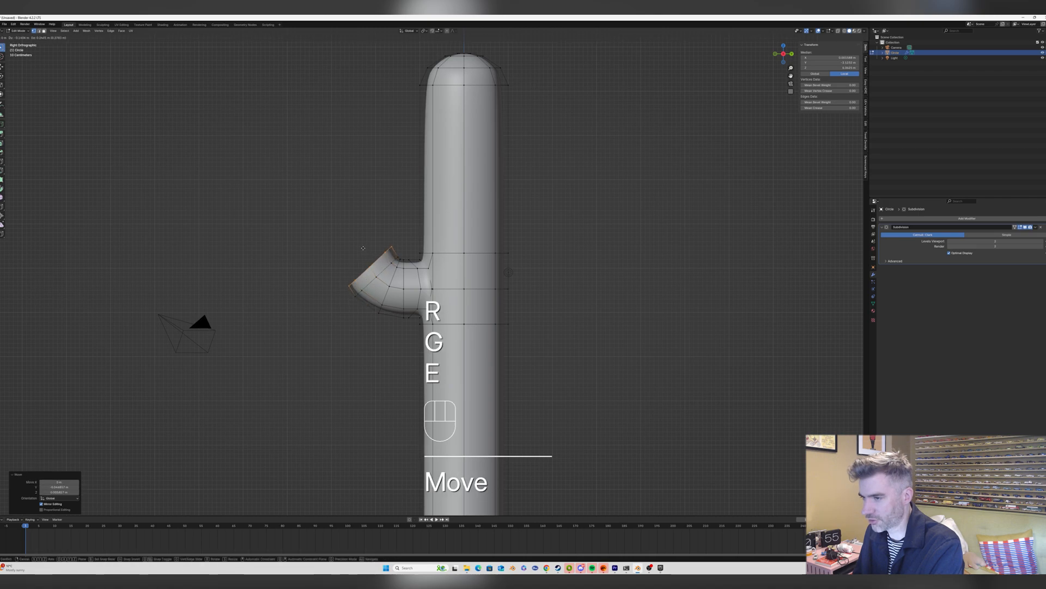
pyautogui.click(367, 254)
pyautogui.press('r')
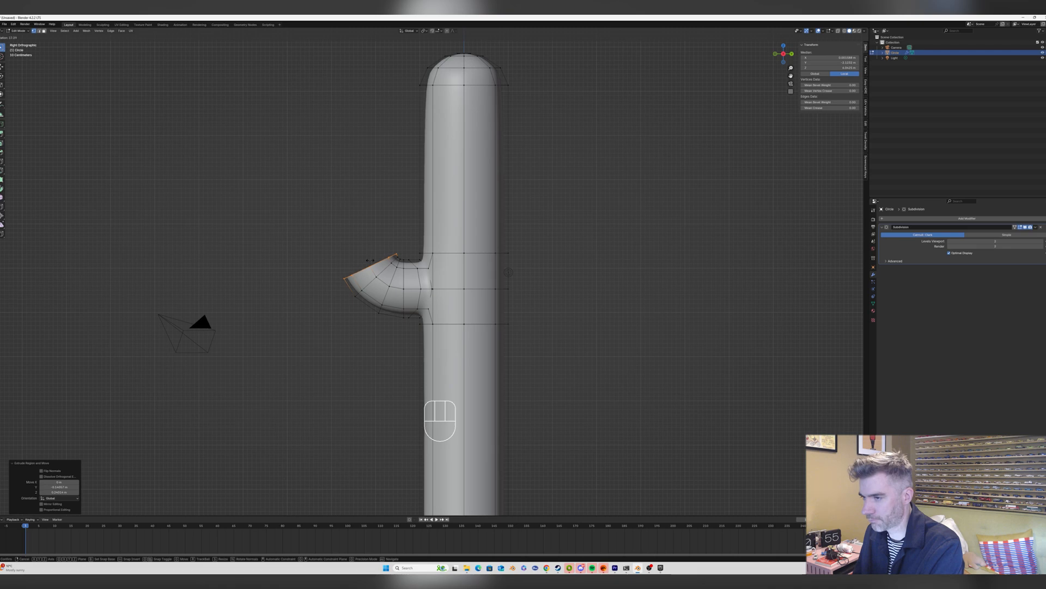
pyautogui.click(371, 260)
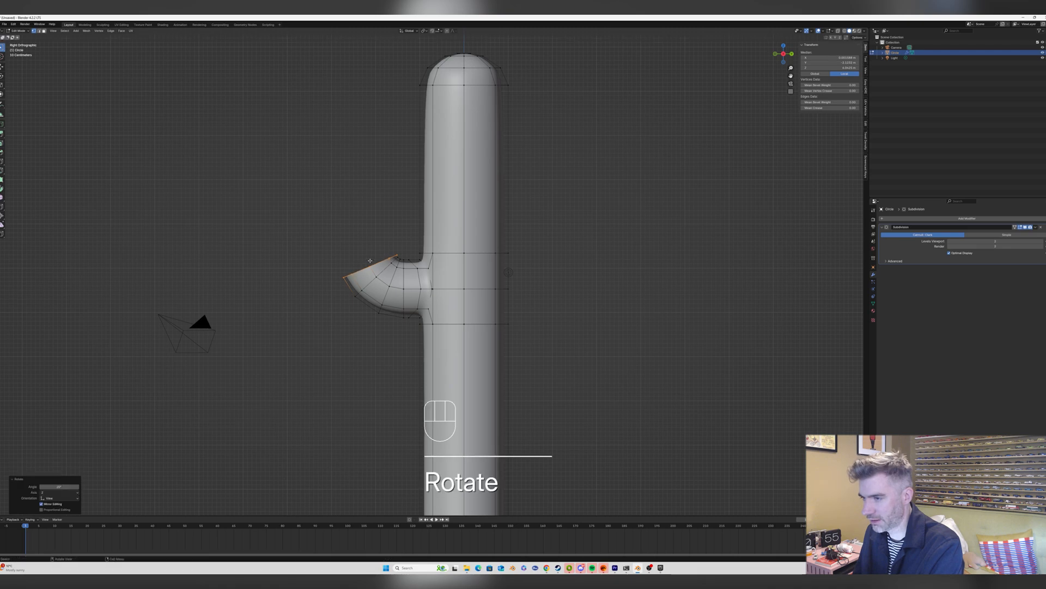
# Extrude a last bend segment, rotate its rim level and raise it slightly so the arm faces straight up.
pyautogui.press('e')
pyautogui.click(370, 257)
pyautogui.press('r')
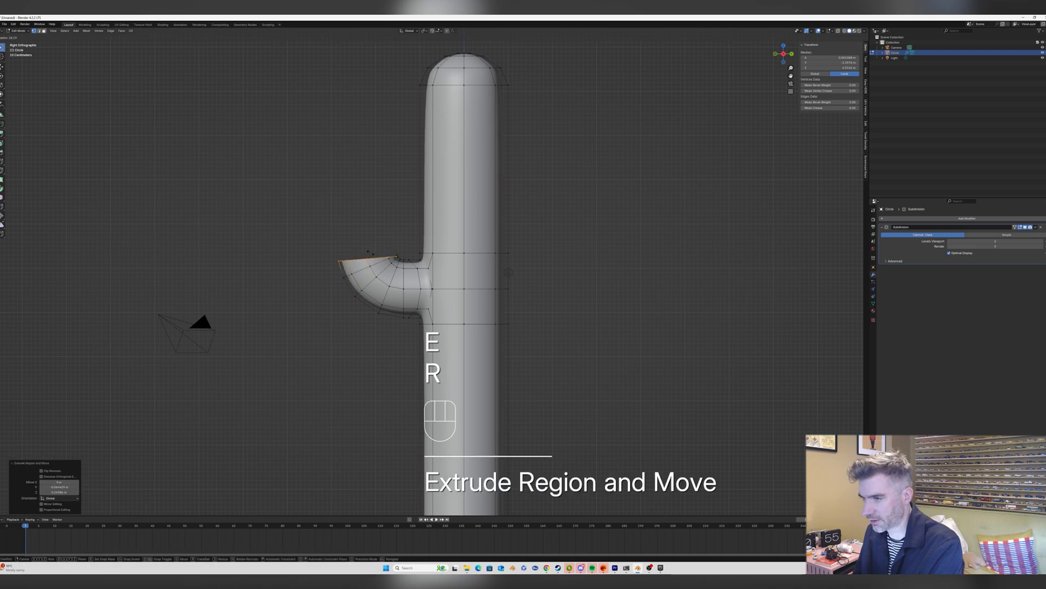
pyautogui.click(369, 253)
pyautogui.press('g')
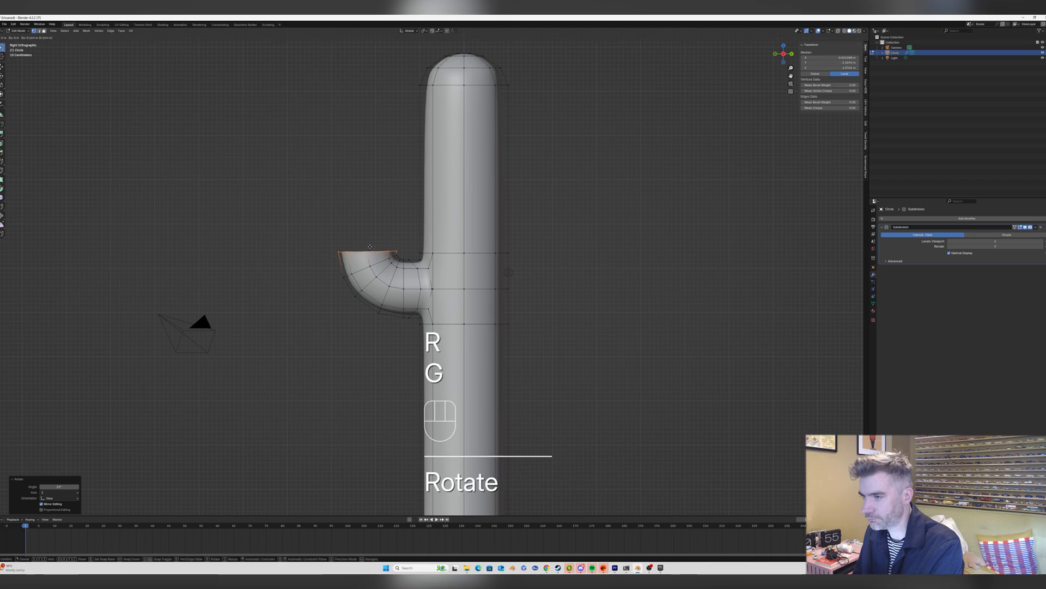
pyautogui.click(370, 246)
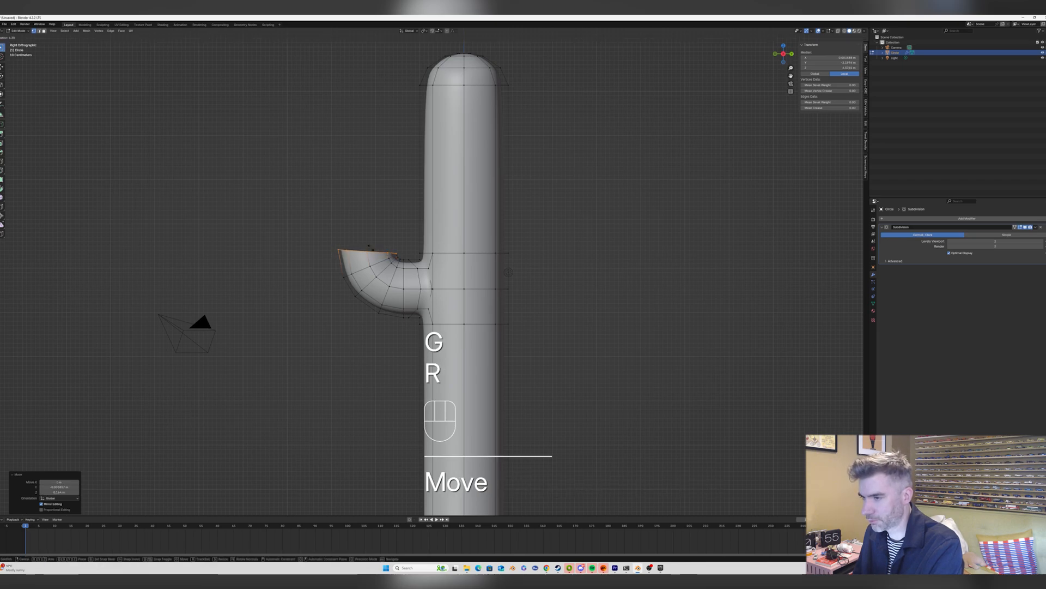
pyautogui.click(370, 248)
# Extrude the arm's rim straight up into a long vertical section ending somewhat below the trunk's top.
pyautogui.press('e')
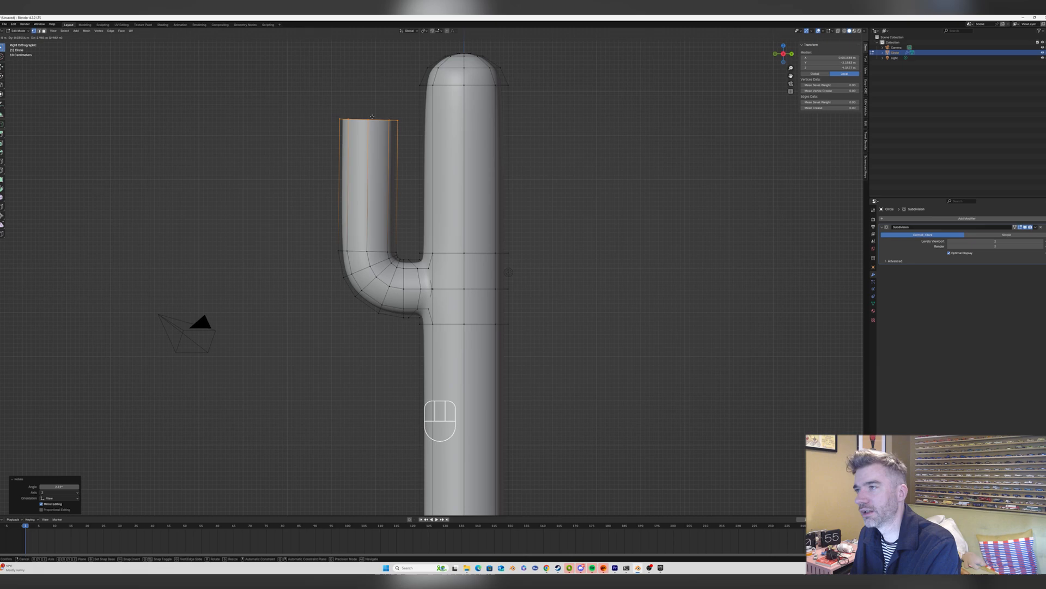
pyautogui.click(372, 117)
pyautogui.moveTo(372, 117); pyautogui.dragTo(407, 158, button='middle')
pyautogui.scroll(2, 407, 157)
# Extrude two short rings upward along Z from the arm's open end, scaling each one narrower to round the tip.
pyautogui.press('e')
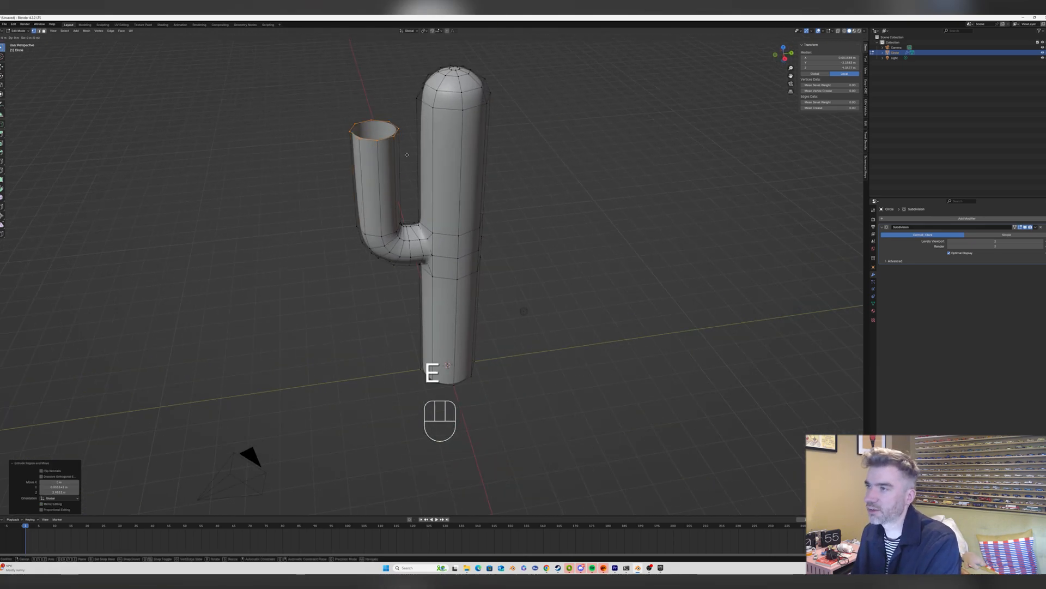
pyautogui.press('z')
pyautogui.click(406, 146)
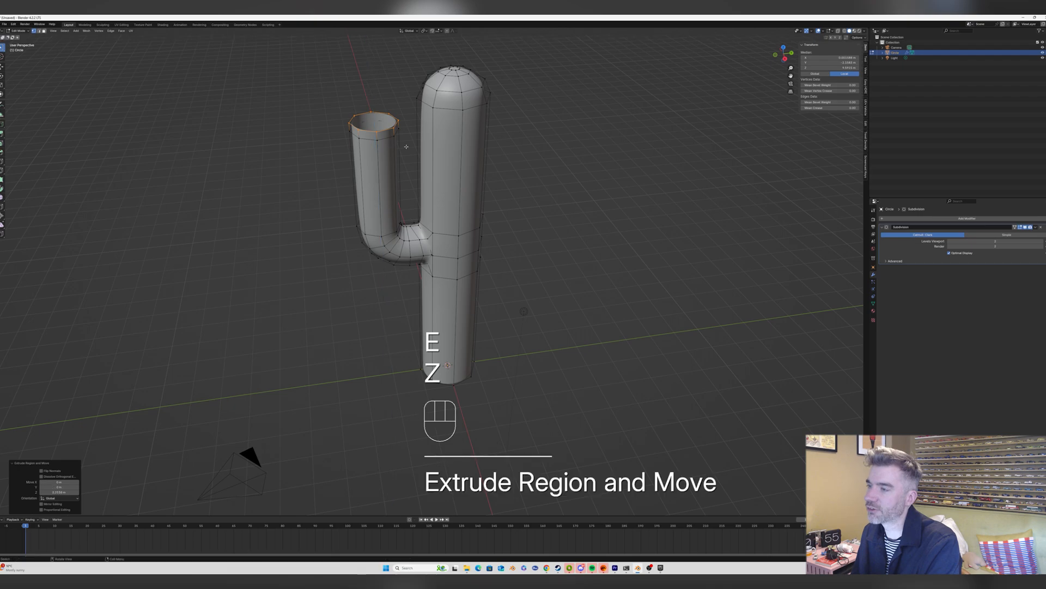
pyautogui.press('s')
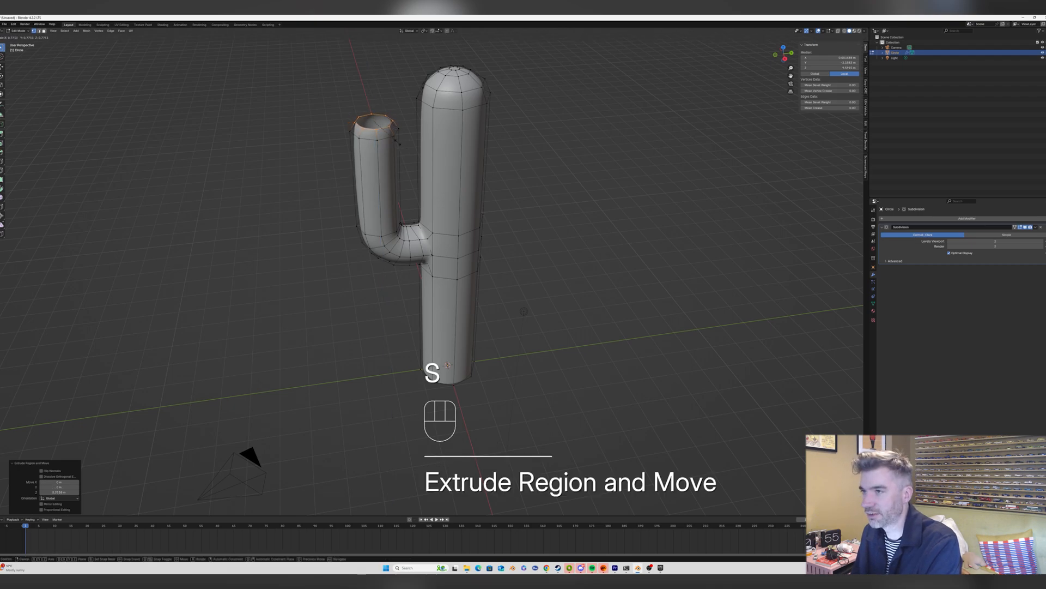
pyautogui.click(399, 143)
pyautogui.press('e')
pyautogui.press('z')
pyautogui.click(392, 137)
pyautogui.press('s')
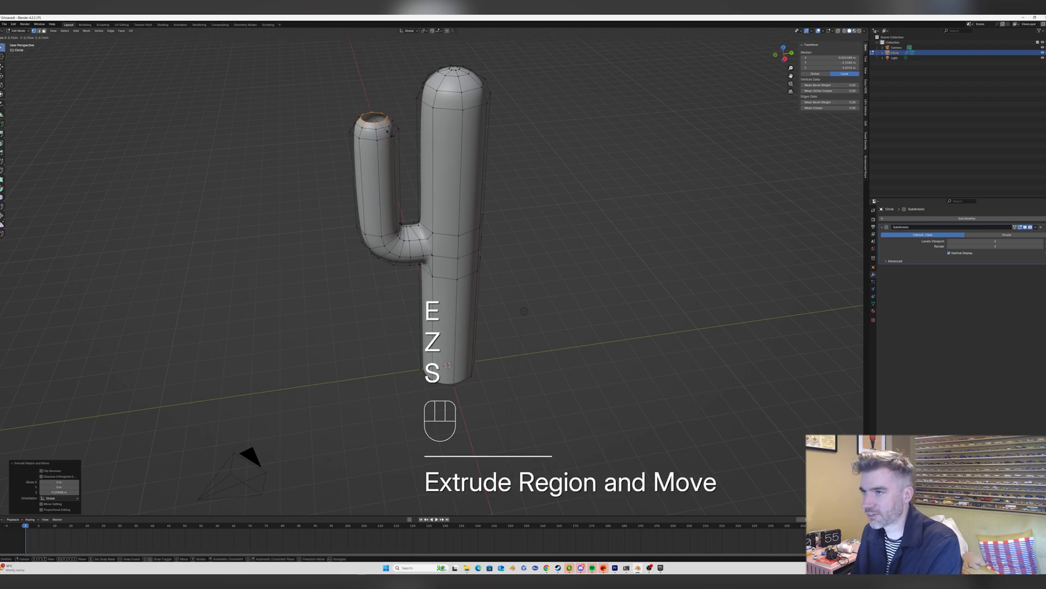
pyautogui.click(389, 133)
# Extrude a third small ring along Z, shrink it and fill the remaining hole to close the arm's tip.
pyautogui.press('e')
pyautogui.press('z')
pyautogui.click(386, 129)
pyautogui.press('s')
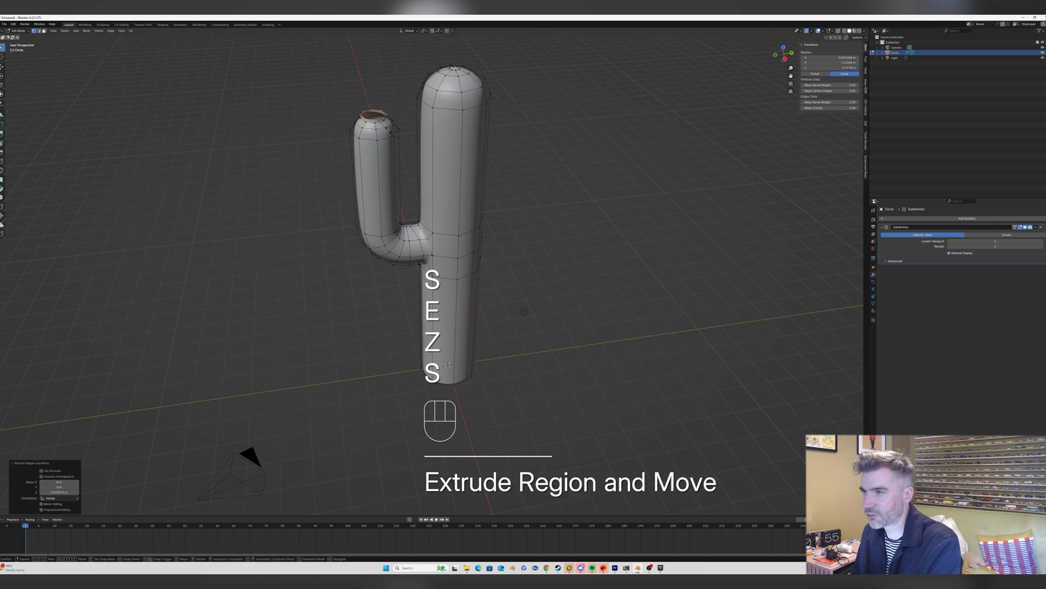
pyautogui.click(380, 119)
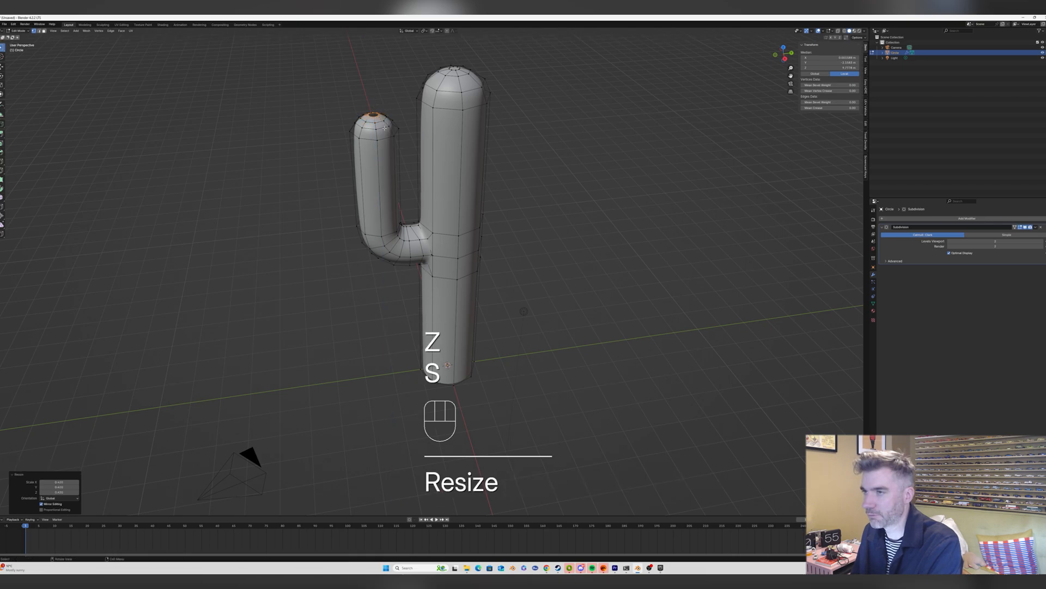
pyautogui.press('f')
pyautogui.press('Tab')
# Set up the cactus mesh in Edit Mode from the right orthographic view with X-ray turned on.
pyautogui.moveTo(617, 229); pyautogui.dragTo(598, 220, button='middle')
pyautogui.scroll(-3, 599, 219)
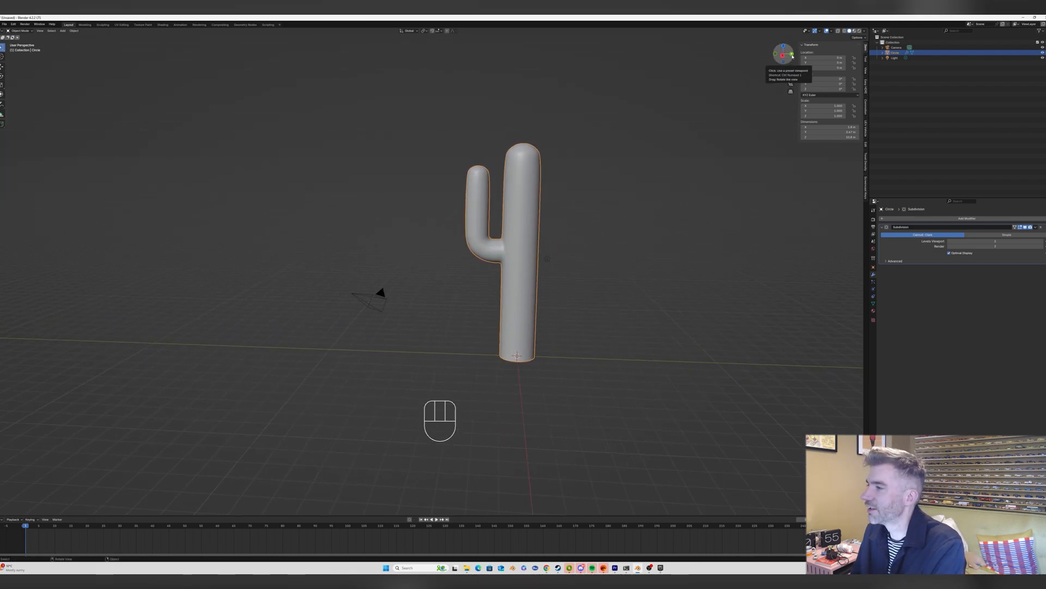
pyautogui.click(791, 56)
pyautogui.click(791, 56)
pyautogui.click(791, 55)
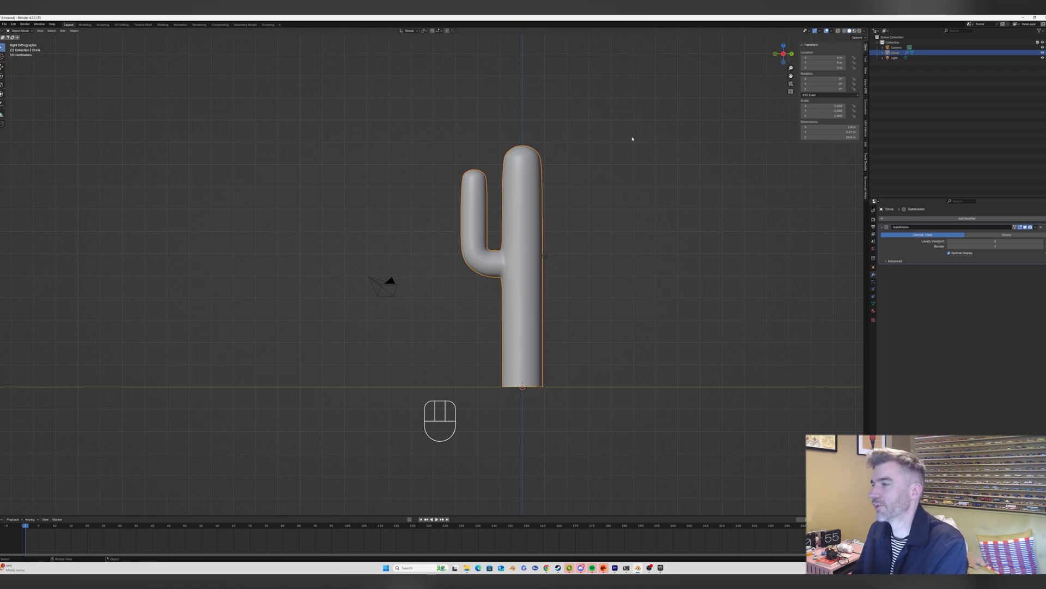
pyautogui.press('Tab')
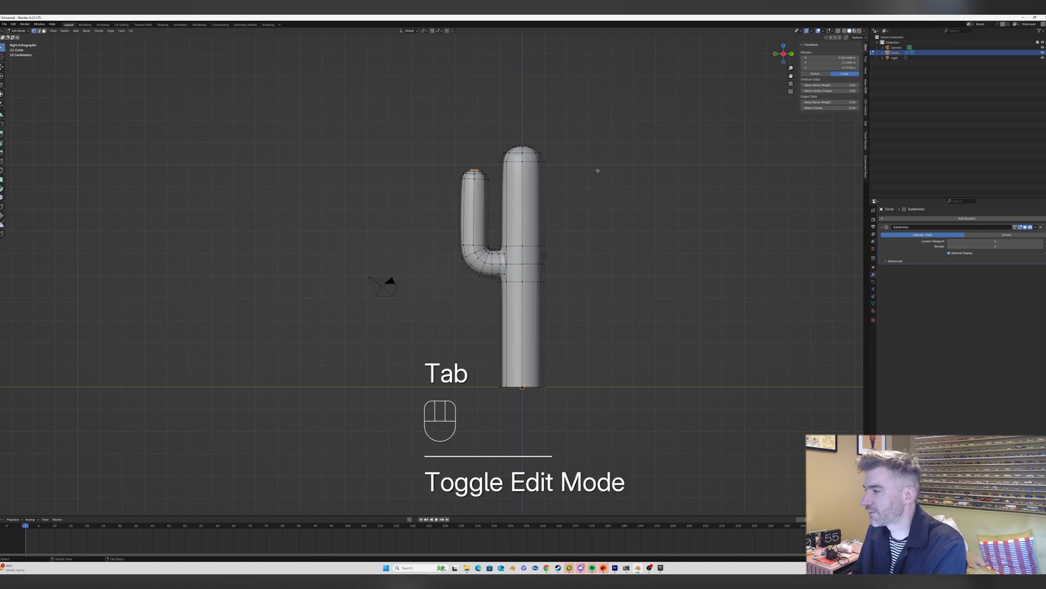
pyautogui.click(839, 31)
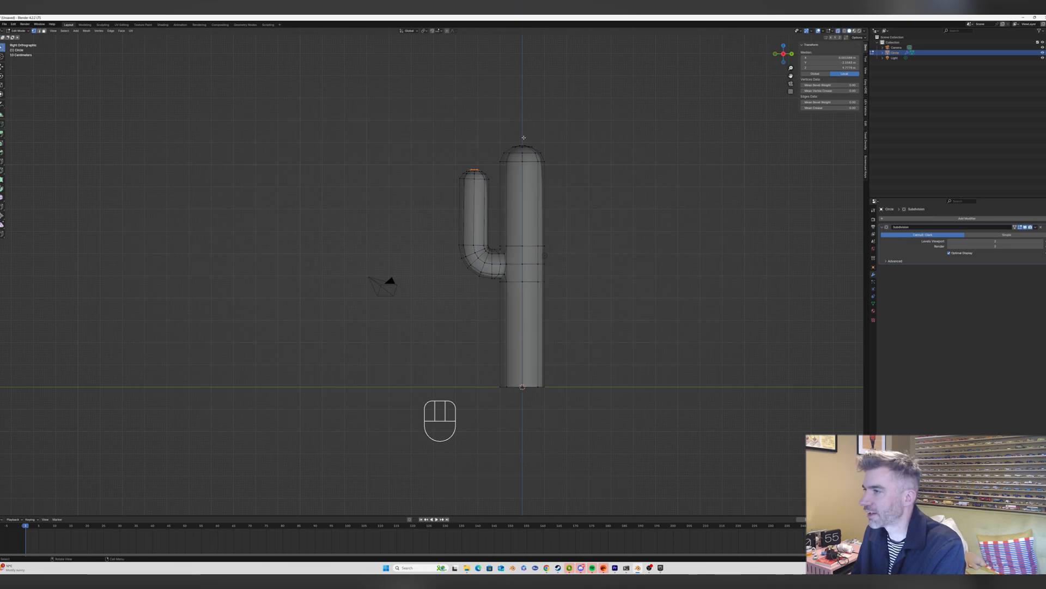
# Select the half of the trunk opposite the arm, delete its faces and return to Object Mode.
pyautogui.moveTo(523, 138); pyautogui.dragTo(578, 405)
pyautogui.moveTo(578, 405); pyautogui.dragTo(520, 154, button='middle')
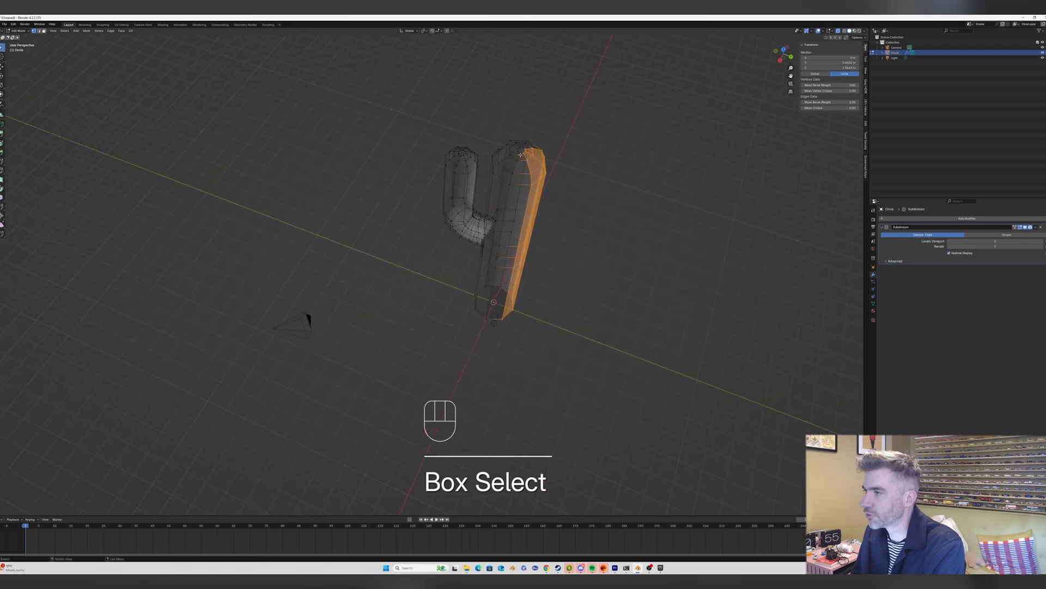
pyautogui.scroll(3, 523, 154)
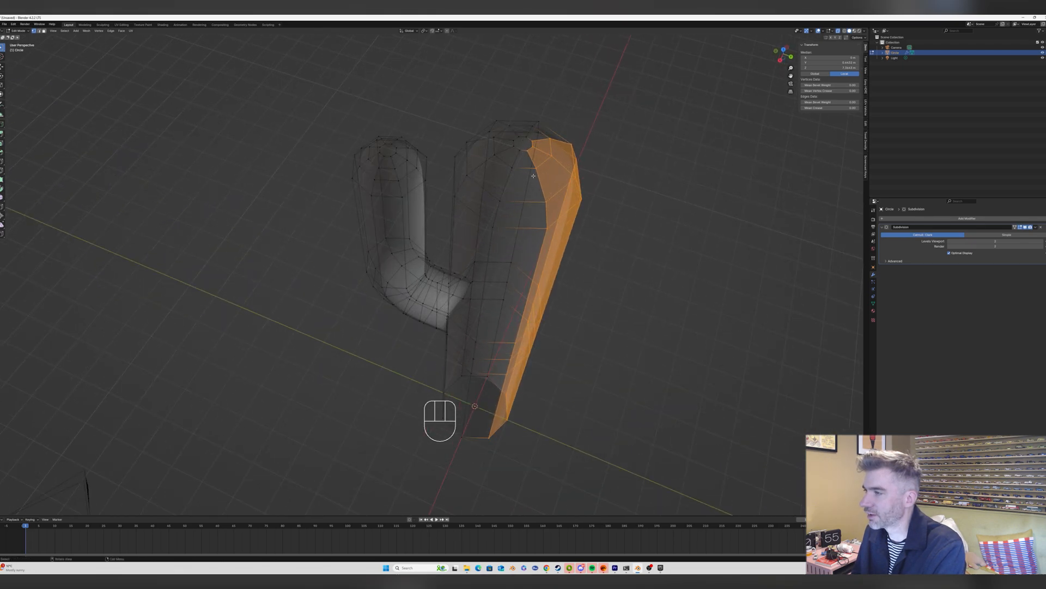
pyautogui.scroll(-5, 533, 176)
pyautogui.press('x')
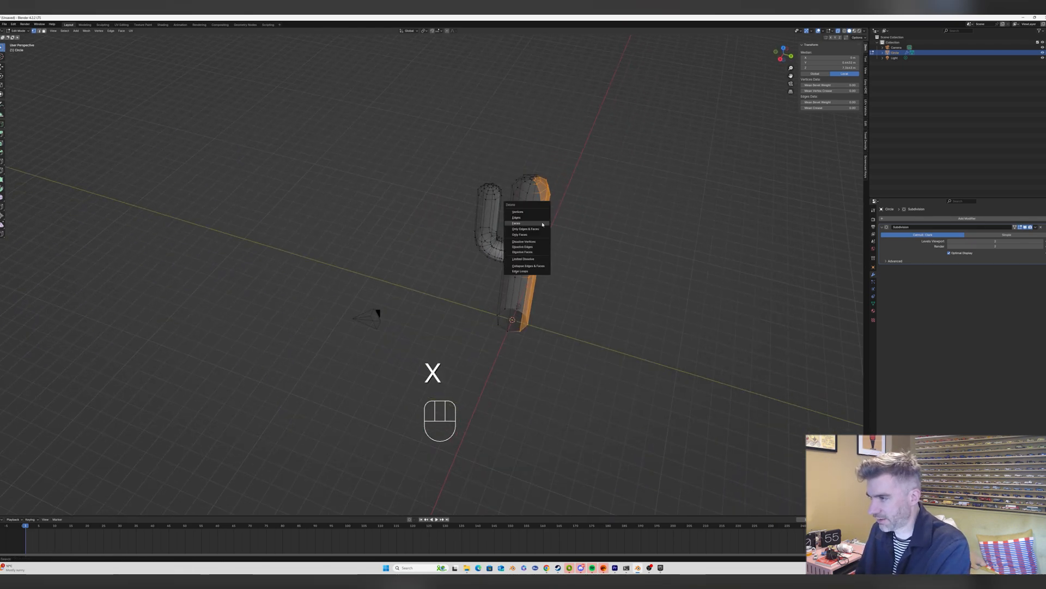
pyautogui.click(542, 224)
pyautogui.moveTo(542, 224); pyautogui.dragTo(540, 203, button='middle')
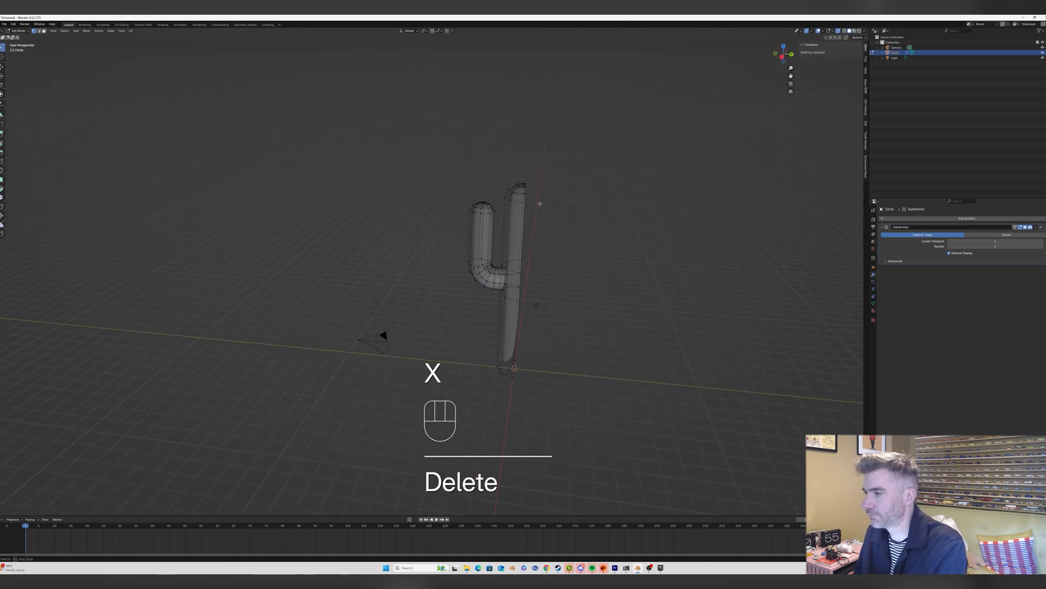
pyautogui.press('Tab')
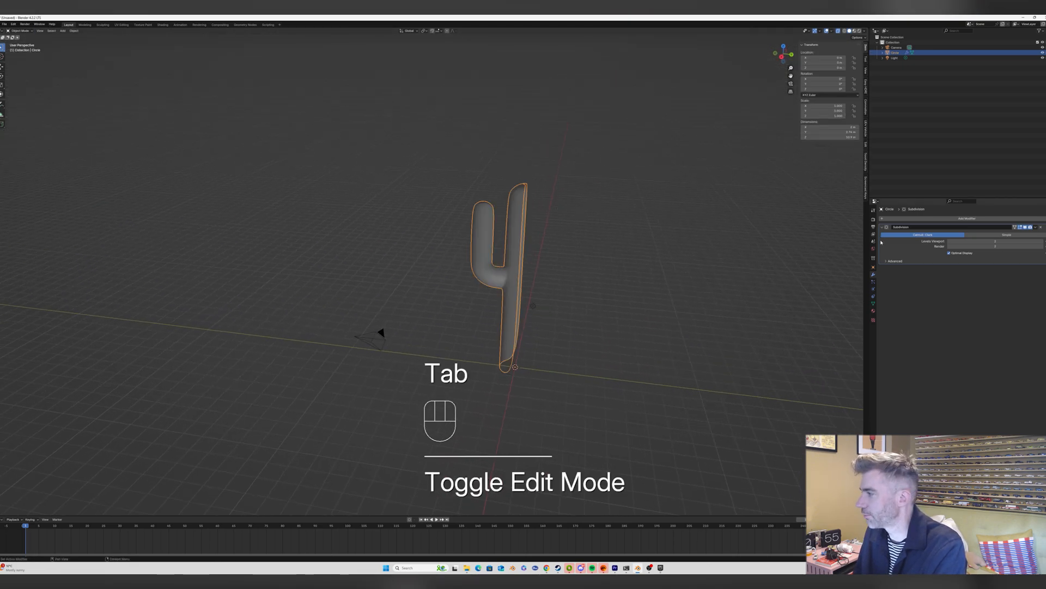
# Add a Mirror modifier to the half cactus and set its axis to Y only instead of X.
pyautogui.moveTo(778, 92); pyautogui.dragTo(737, 116, button='middle')
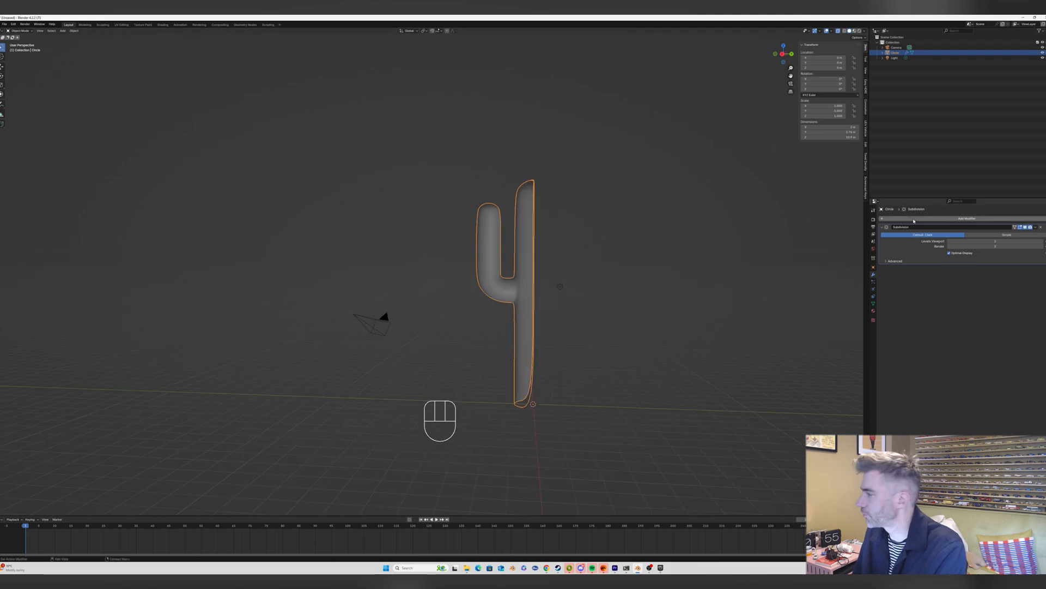
pyautogui.click(917, 219)
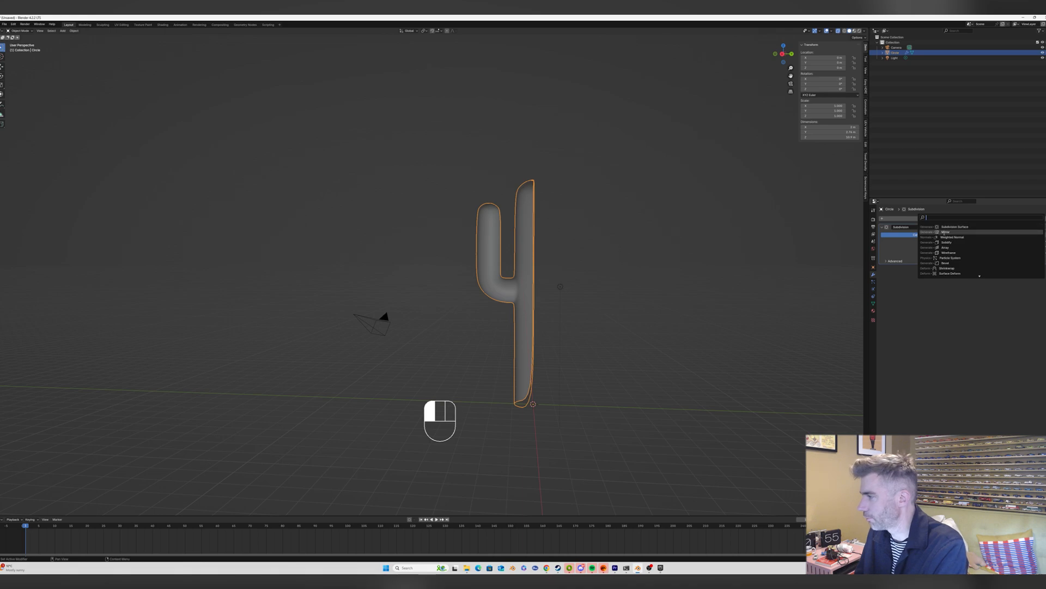
pyautogui.click(946, 232)
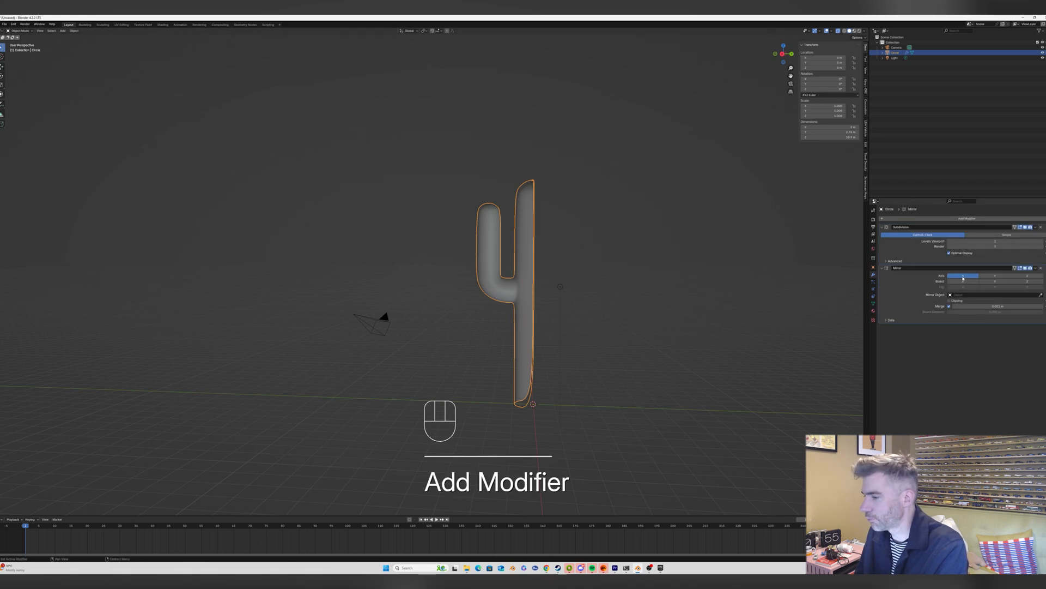
pyautogui.click(963, 277)
pyautogui.click(996, 276)
pyautogui.moveTo(599, 245); pyautogui.dragTo(540, 319, button='middle')
pyautogui.moveTo(499, 177); pyautogui.dragTo(482, 233, button='middle')
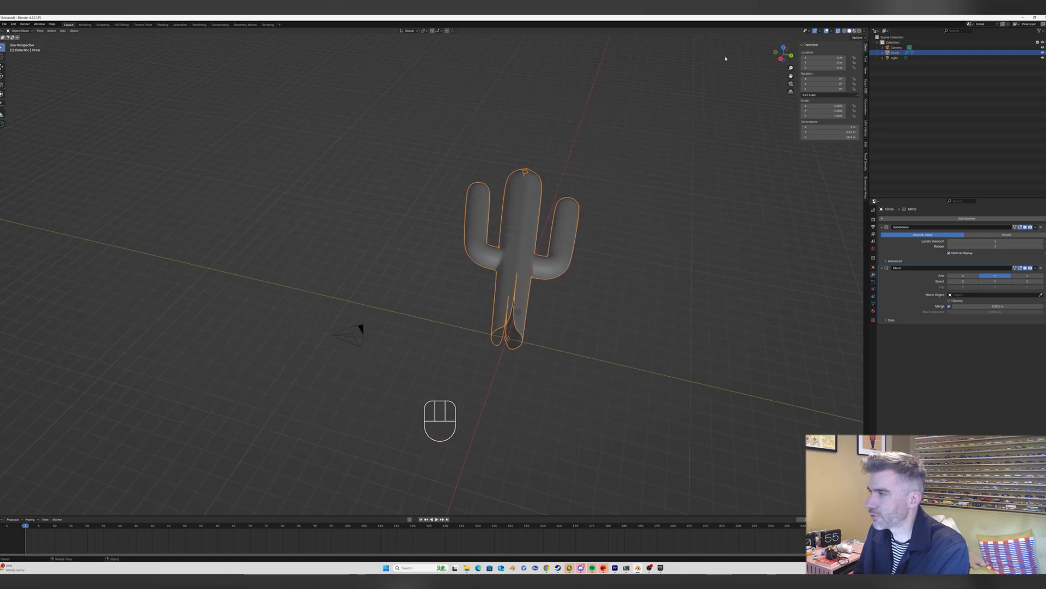
# Turn off X-ray and move the Mirror modifier above the Subdivision modifier in the stack.
pyautogui.click(839, 31)
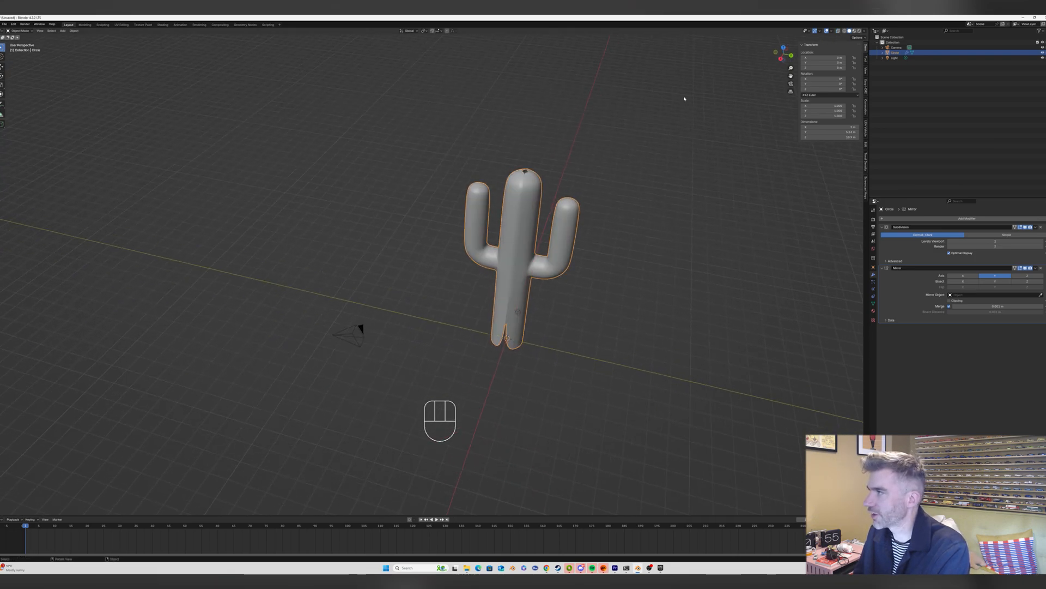
pyautogui.moveTo(682, 327); pyautogui.dragTo(729, 261, button='middle')
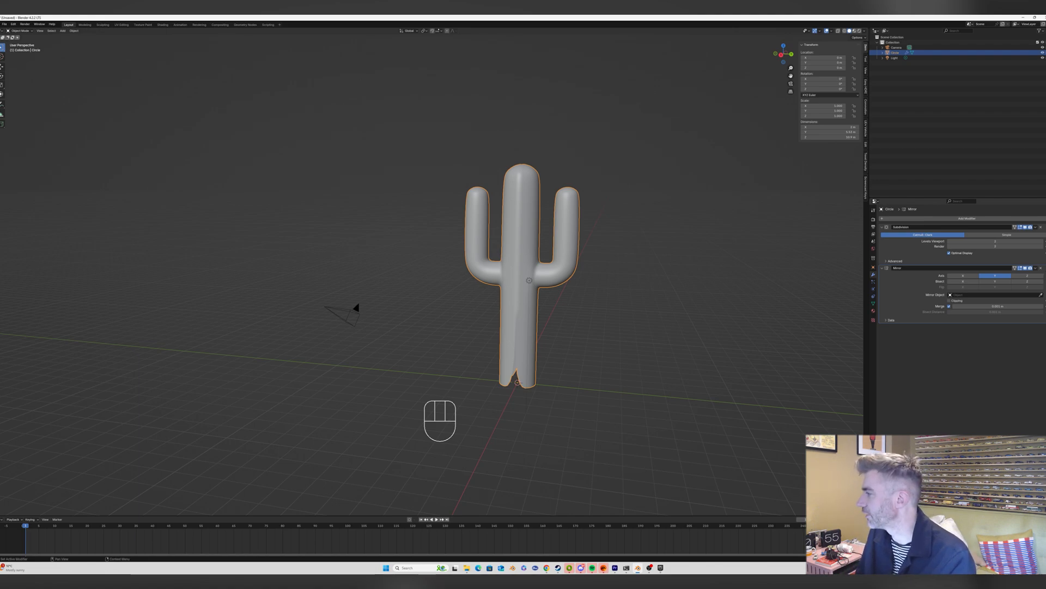
pyautogui.moveTo(1044, 268); pyautogui.dragTo(1045, 228)
# Fill the open hole at the top of the trunk with a face in Edit Mode, then return to Object Mode.
pyautogui.moveTo(588, 216); pyautogui.dragTo(565, 194, button='middle')
pyautogui.scroll(4, 537, 177)
pyautogui.press('Tab')
pyautogui.moveTo(525, 151); pyautogui.dragTo(549, 153, button='middle')
pyautogui.scroll(1, 508, 125)
pyautogui.rightClick(507, 125)
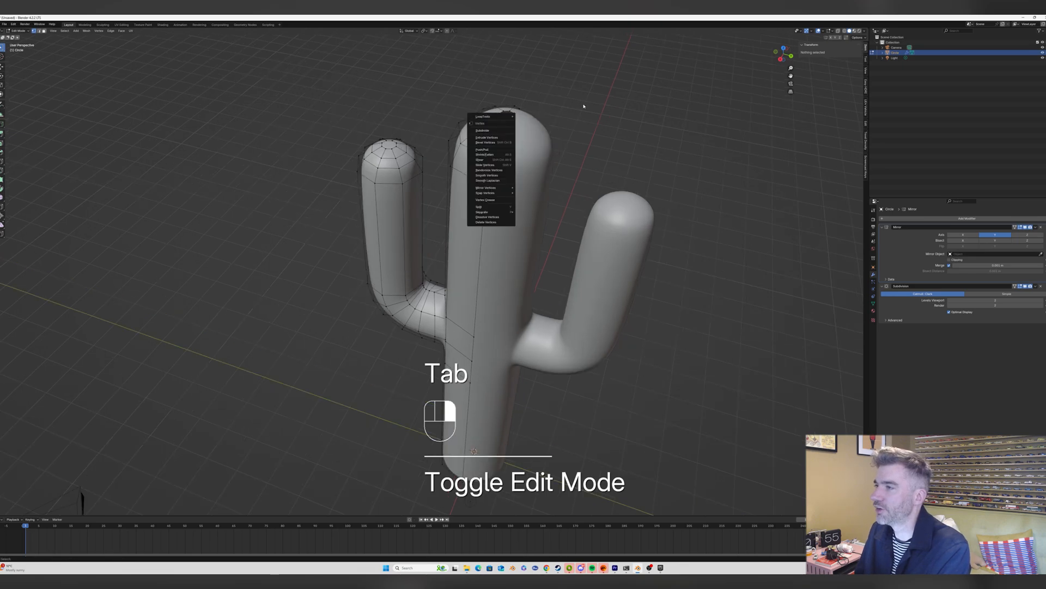
pyautogui.moveTo(565, 111); pyautogui.dragTo(569, 114, button='middle')
pyautogui.scroll(2, 507, 115)
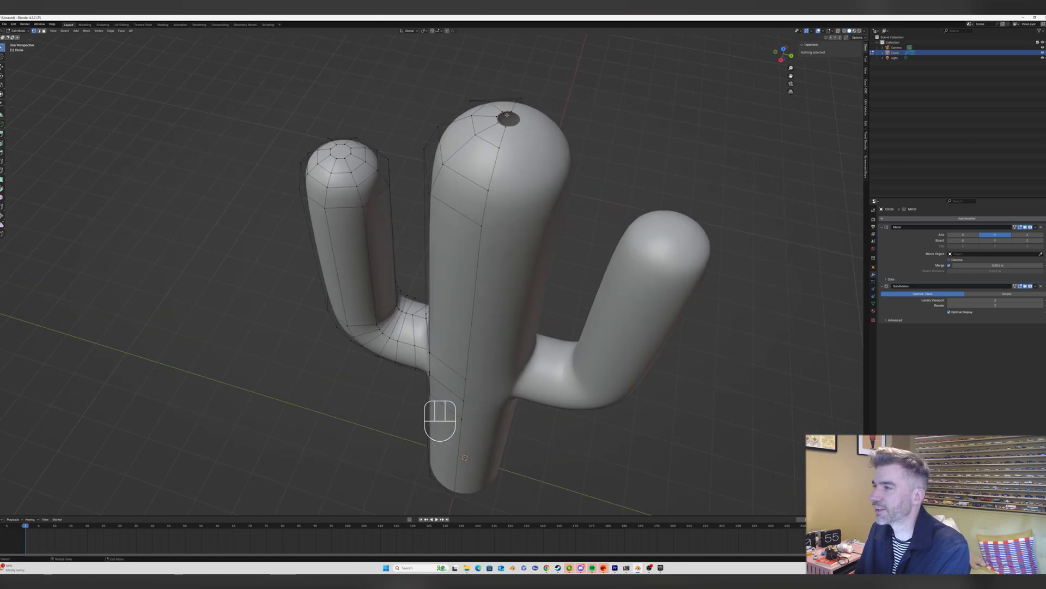
pyautogui.click(514, 114)
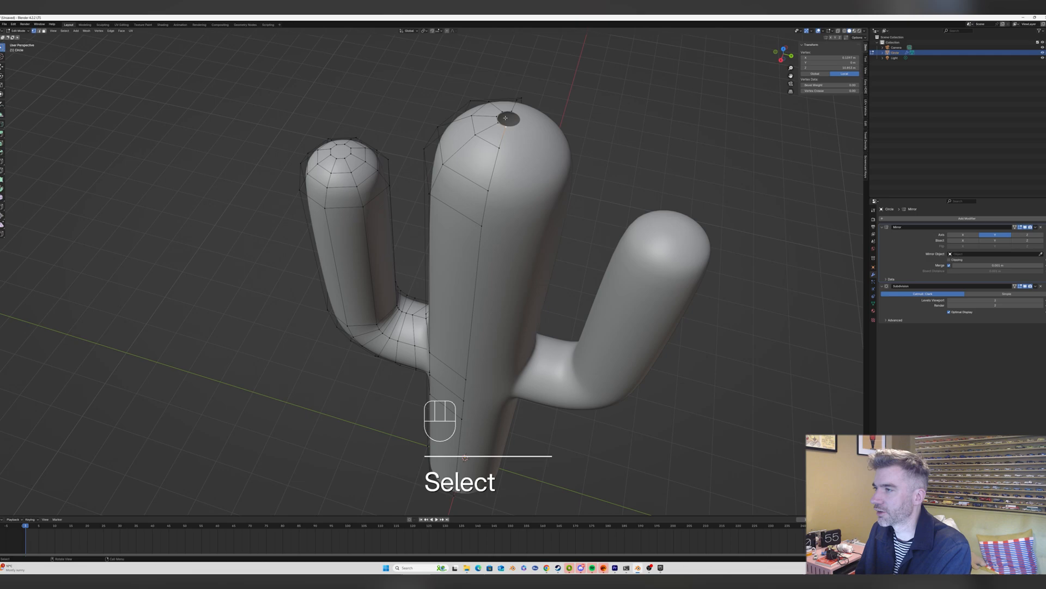
pyautogui.keyDown('alt'); pyautogui.click(508, 112); pyautogui.keyUp('alt')
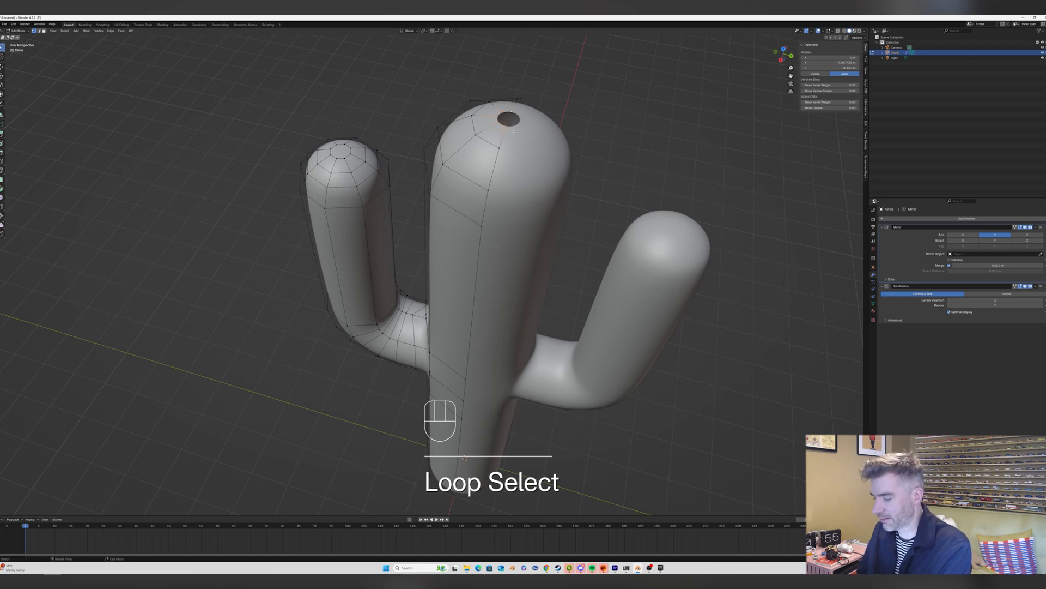
pyautogui.press('f')
pyautogui.press('Tab')
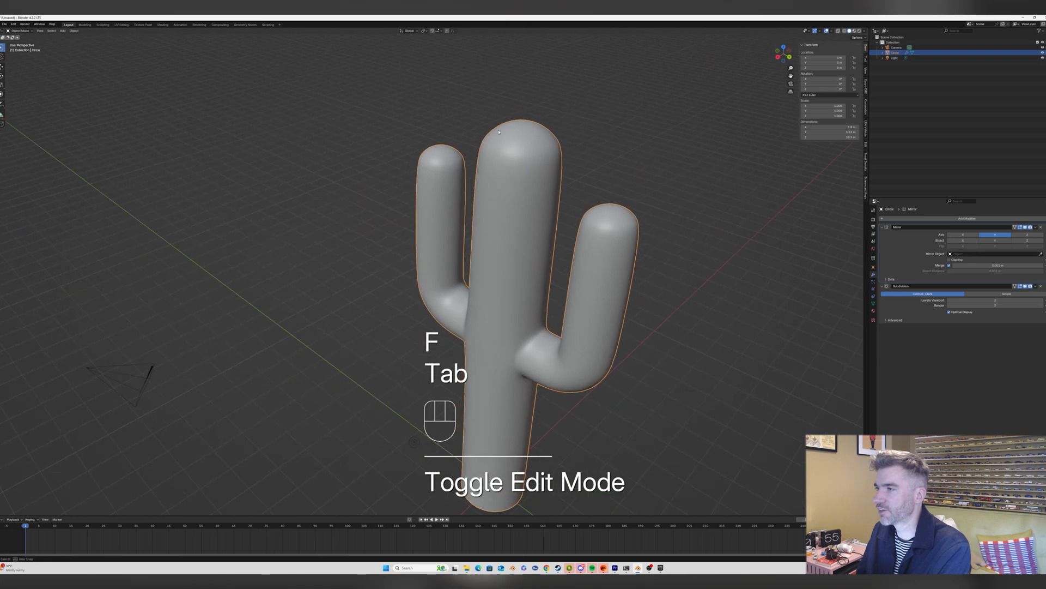
pyautogui.moveTo(499, 132); pyautogui.dragTo(353, 290, button='middle')
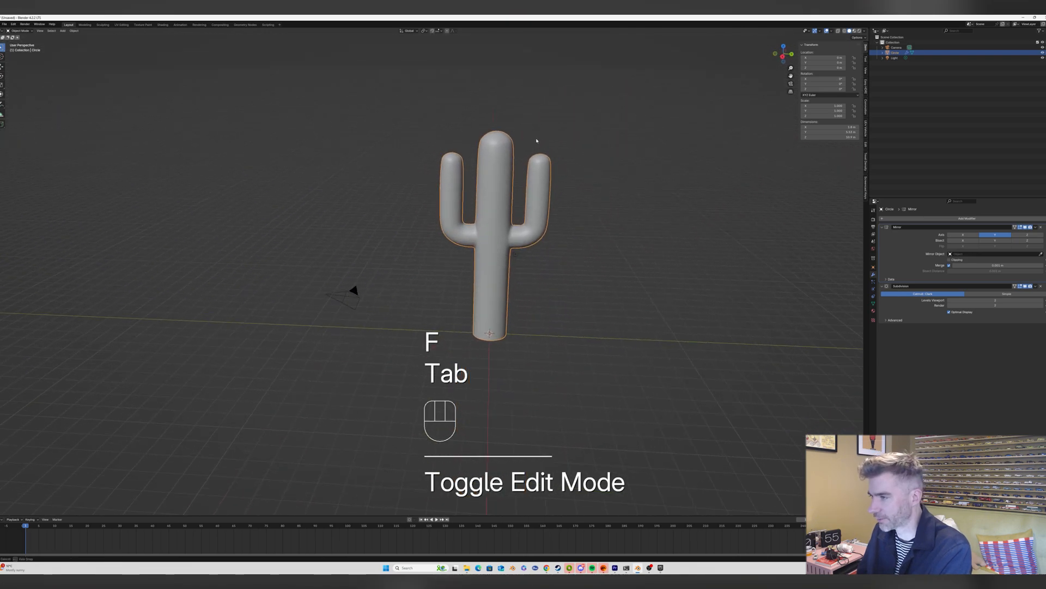
# Apply the Mirror modifier and enter Edit Mode on the full cactus in the right orthographic view.
pyautogui.click(792, 55)
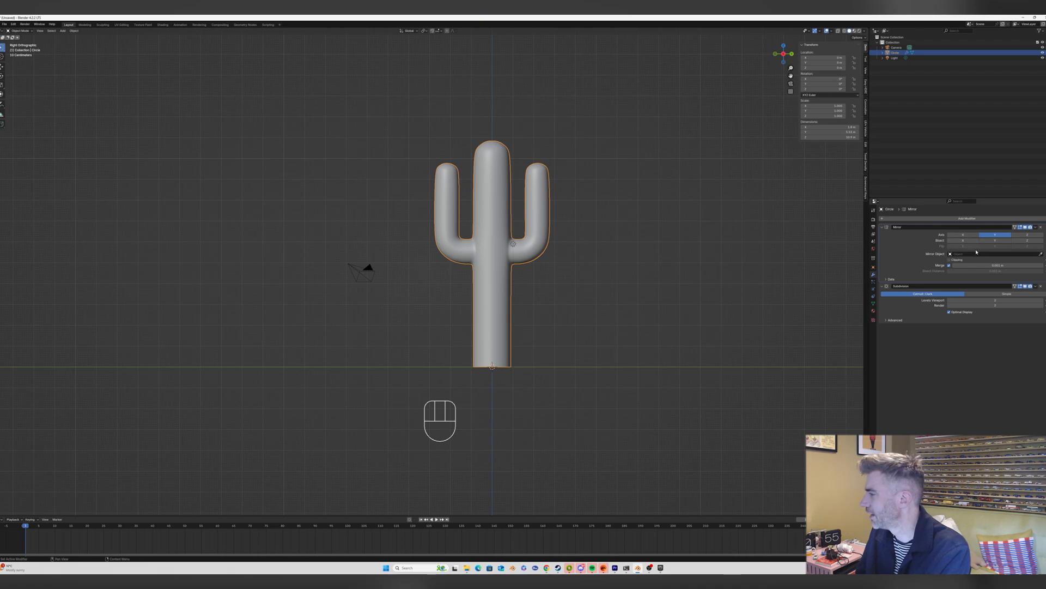
pyautogui.click(1036, 228)
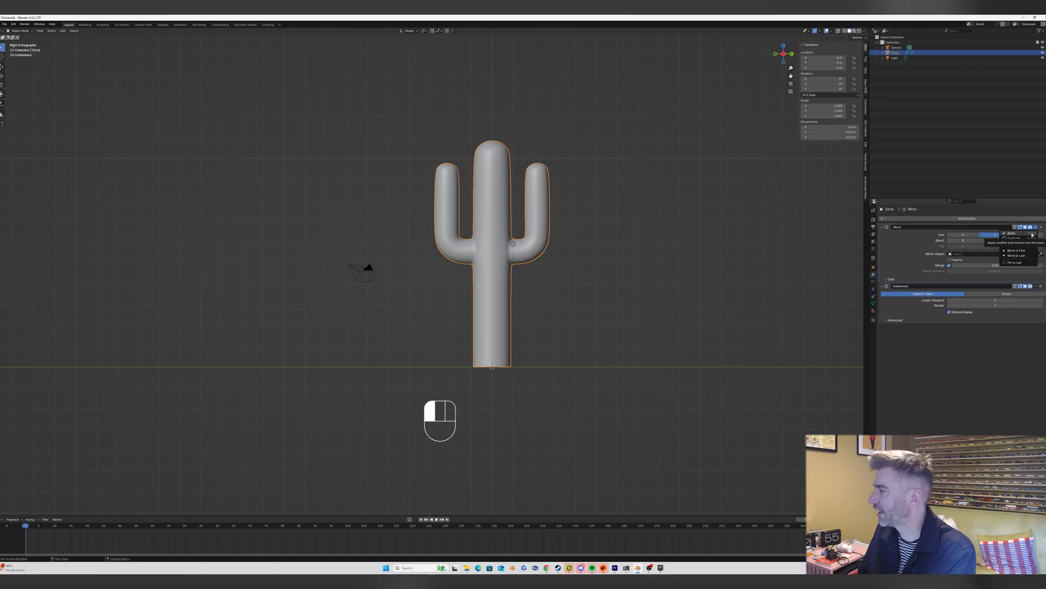
pyautogui.click(1032, 235)
pyautogui.press('Tab')
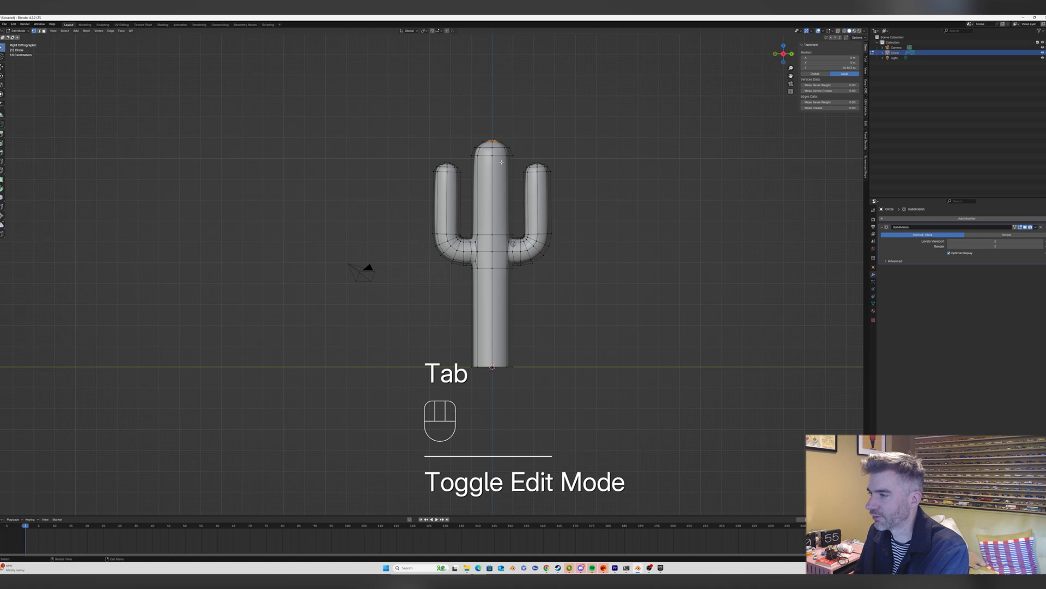
pyautogui.moveTo(502, 159); pyautogui.dragTo(567, 291)
pyautogui.press('g')
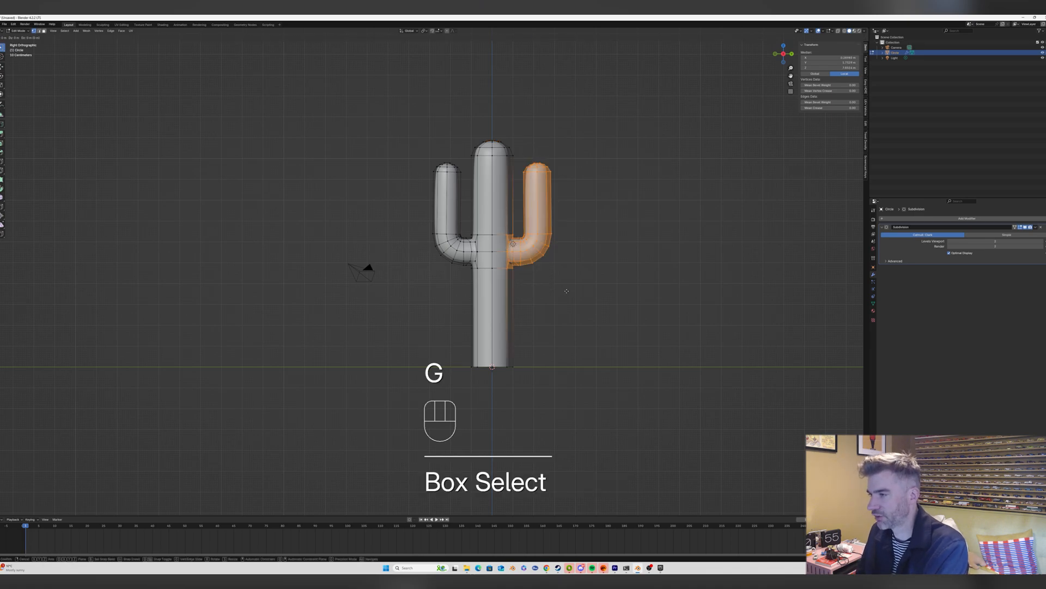
pyautogui.press('z')
pyautogui.click(565, 303)
pyautogui.hotkey('ctrl', 'z')
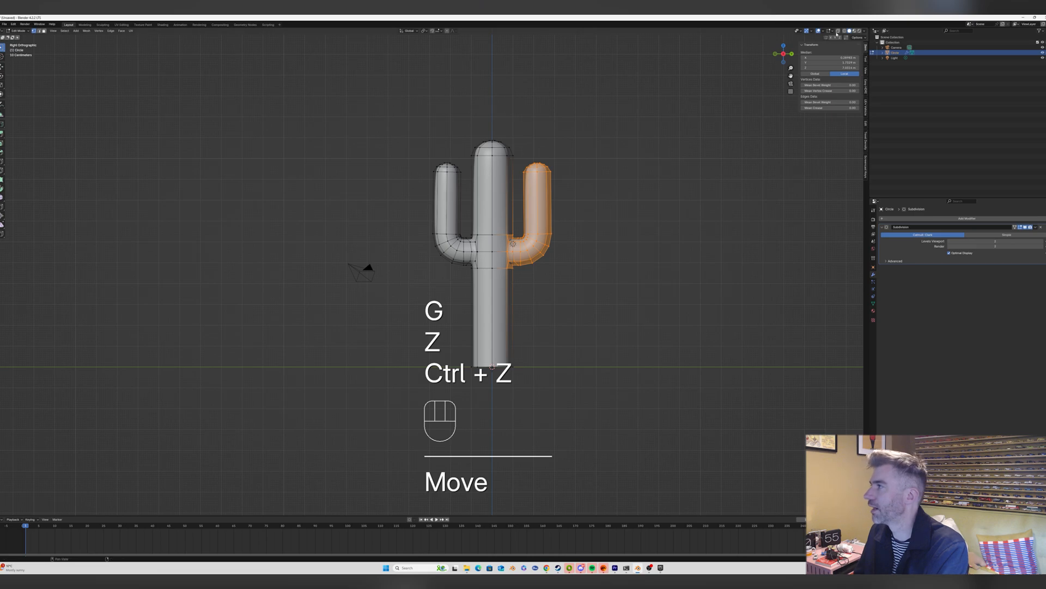
# Turn on X-ray in the right orthographic view, box-select the whole positive-Y arm and lower it along Z.
pyautogui.moveTo(360, 272); pyautogui.dragTo(764, 48, button='middle')
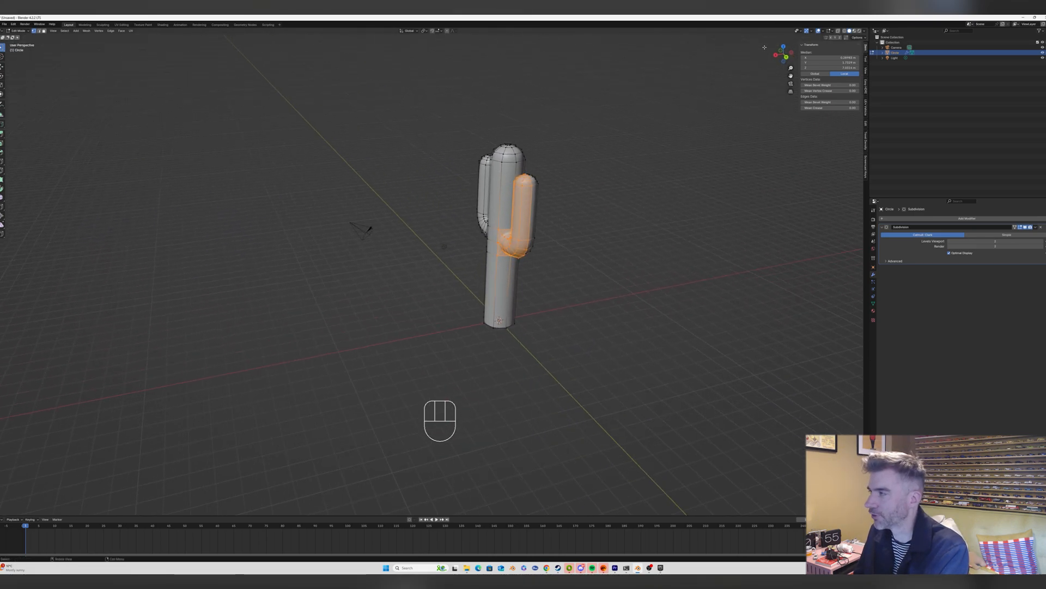
pyautogui.click(785, 57)
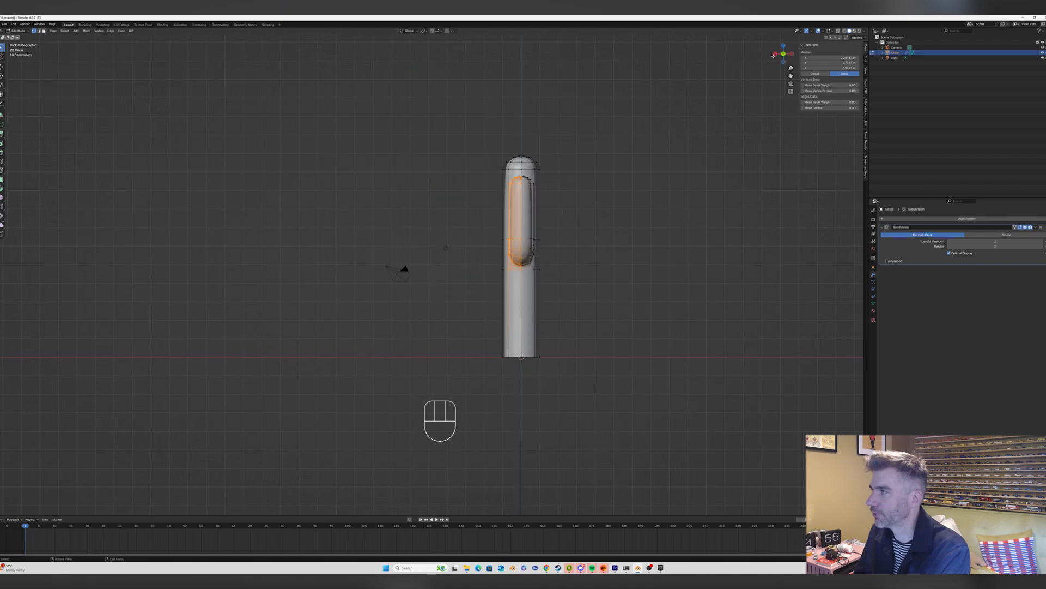
pyautogui.click(775, 55)
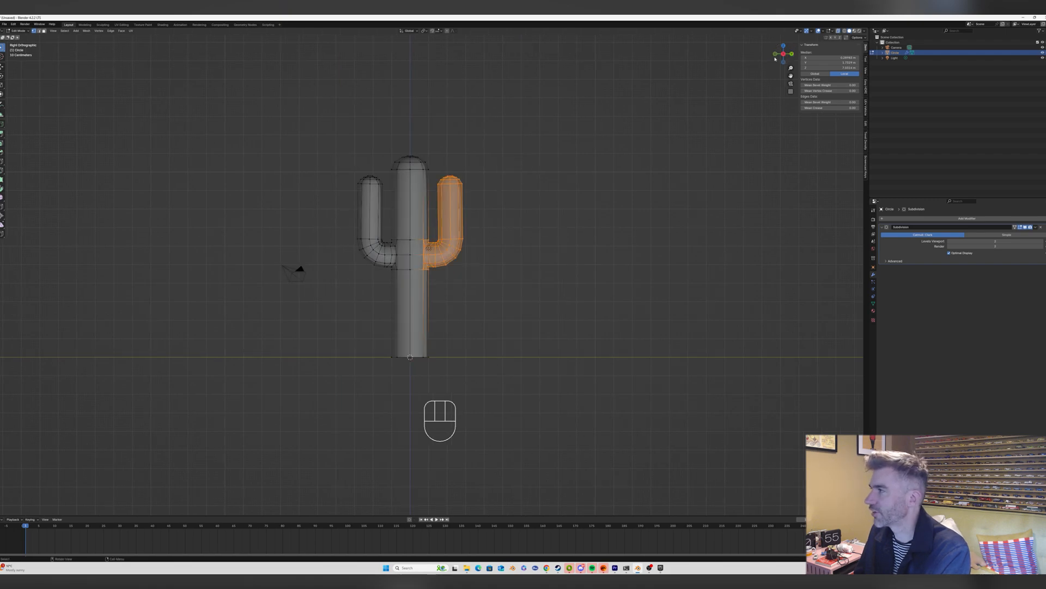
pyautogui.moveTo(419, 174); pyautogui.dragTo(493, 295)
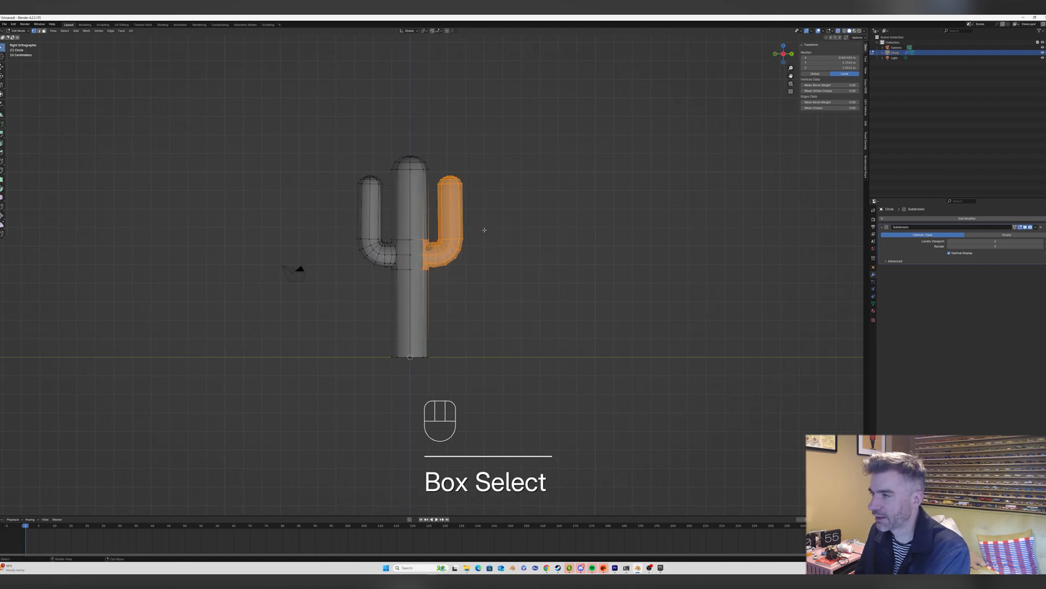
pyautogui.moveTo(480, 234); pyautogui.dragTo(415, 246, button='middle')
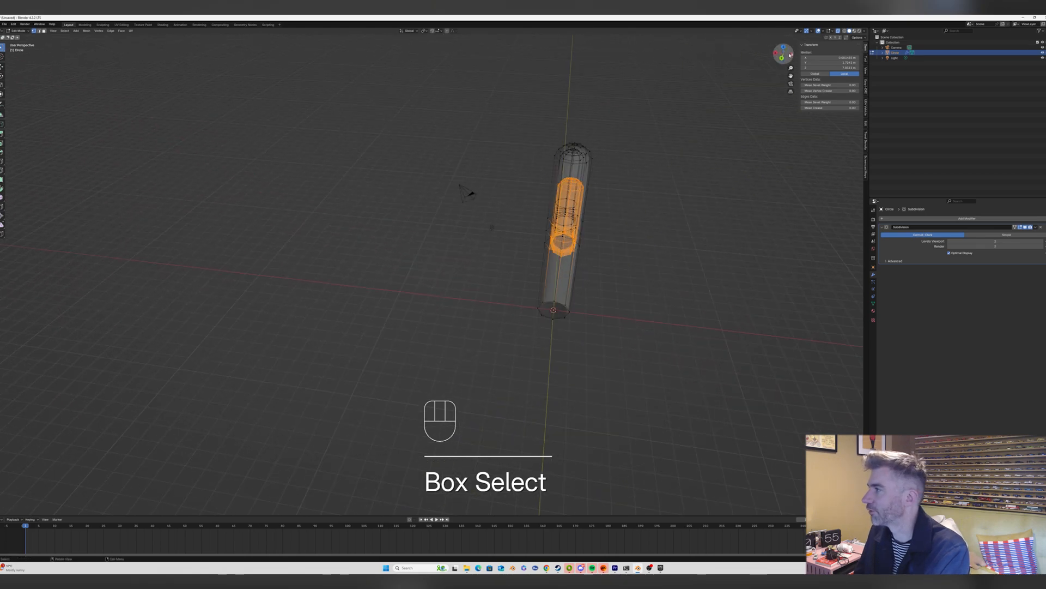
pyautogui.click(792, 56)
pyautogui.click(793, 55)
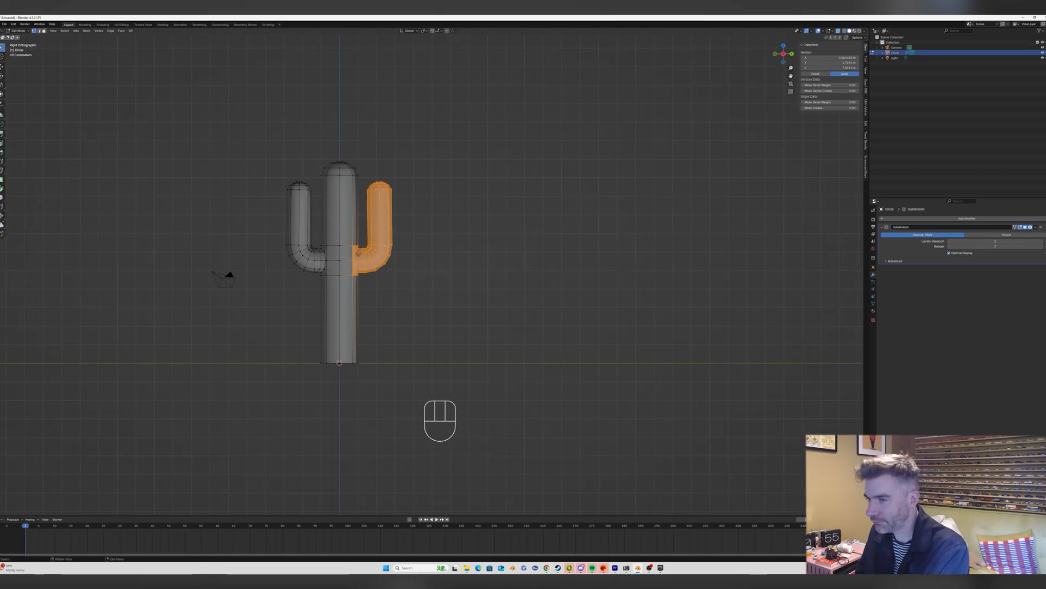
pyautogui.press('g')
pyautogui.press('z')
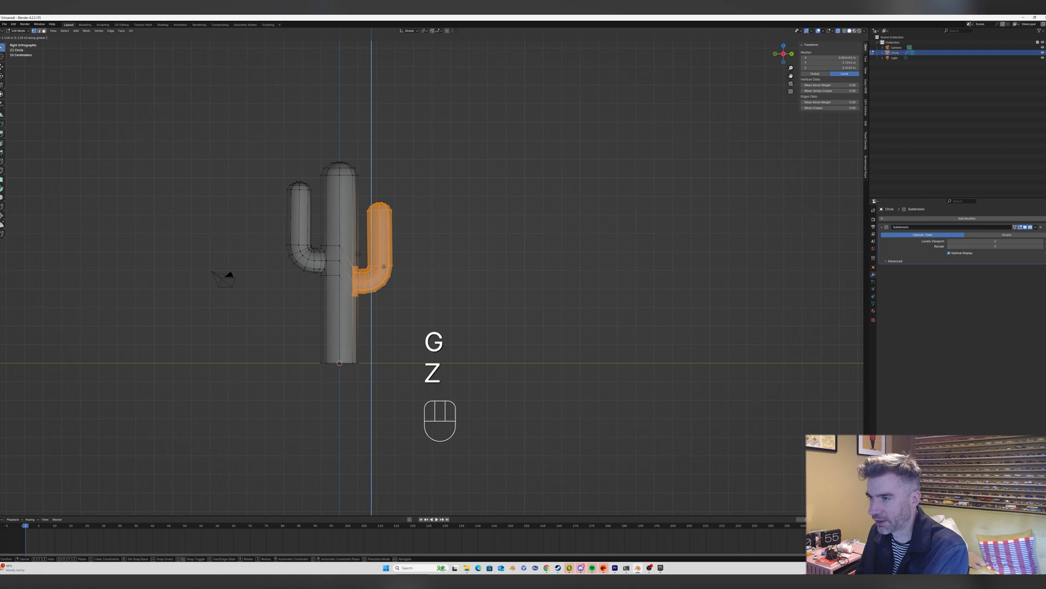
pyautogui.click(362, 190)
# Select the rounded tip of the lowered positive-Y arm and raise it along Z to lengthen the arm.
pyautogui.moveTo(362, 190); pyautogui.dragTo(407, 233)
pyautogui.press('g')
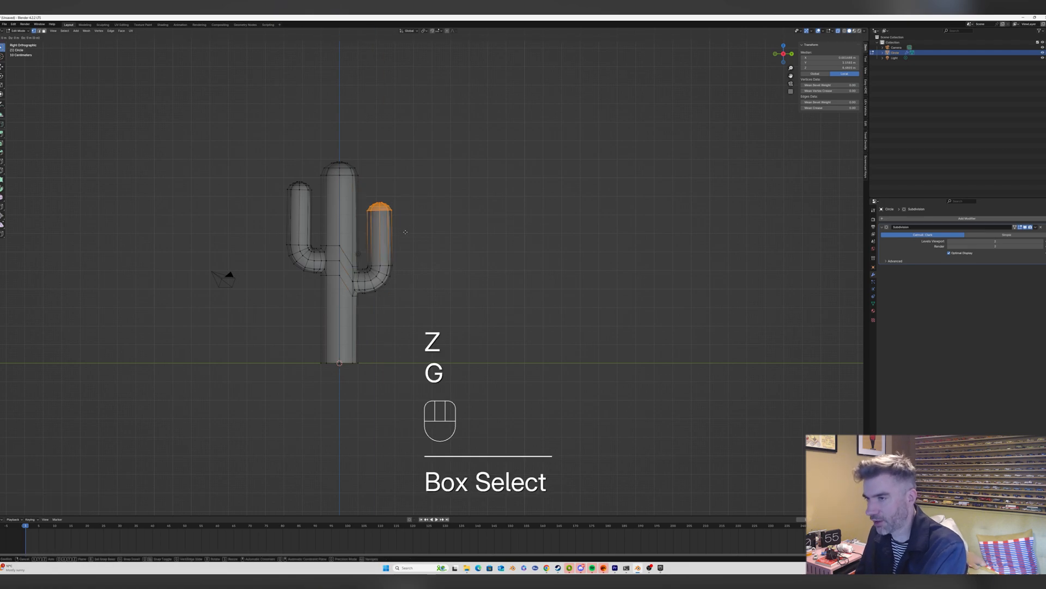
pyautogui.press('z')
pyautogui.click(404, 217)
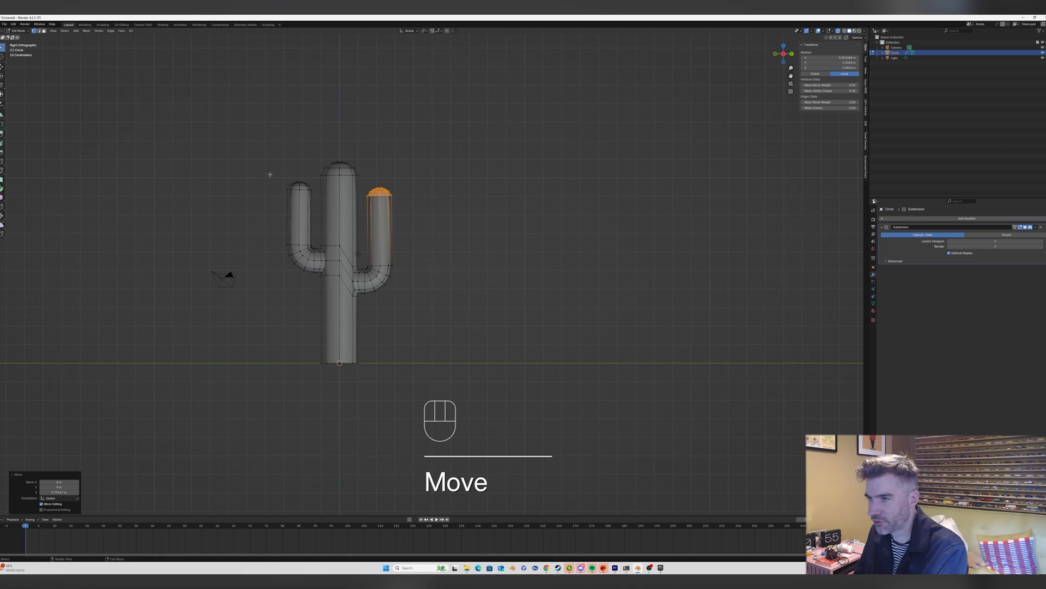
# Select the whole negative-Y arm including its joint at the trunk and lower it slightly along Z.
pyautogui.moveTo(269, 170); pyautogui.dragTo(319, 286)
pyautogui.keyDown('shift'); pyautogui.moveTo(265, 228); pyautogui.dragTo(343, 297); pyautogui.keyUp('shift')
pyautogui.press('g')
pyautogui.press('z')
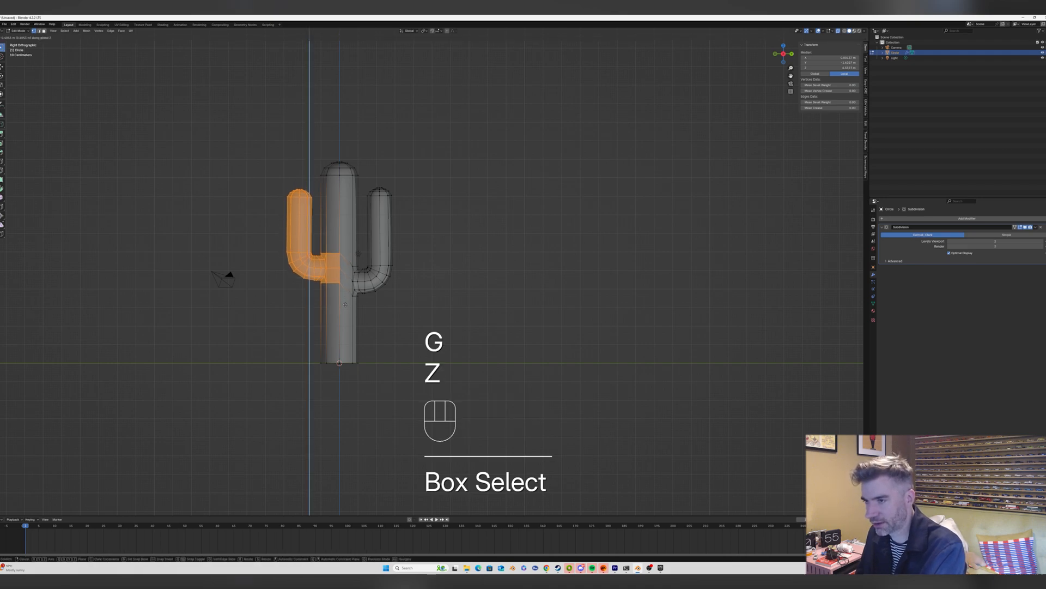
pyautogui.click(332, 274)
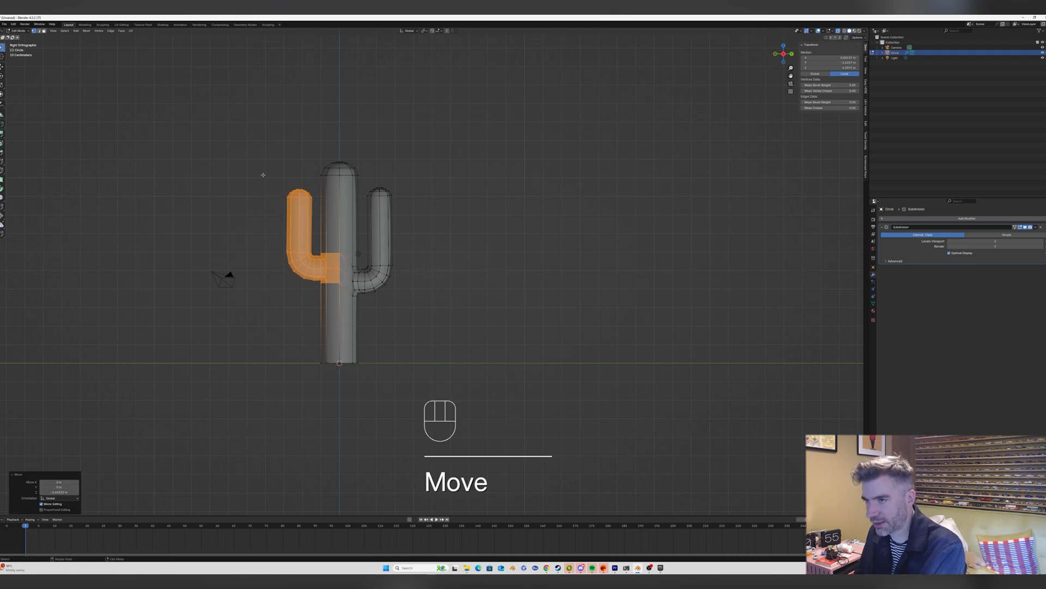
# Move the tip of the negative-Y arm along Z, then return to Object Mode with X-ray turned off.
pyautogui.moveTo(264, 170); pyautogui.dragTo(316, 215)
pyautogui.press('g')
pyautogui.press('z')
pyautogui.press('Tab')
pyautogui.moveTo(305, 212); pyautogui.dragTo(308, 191, button='middle')
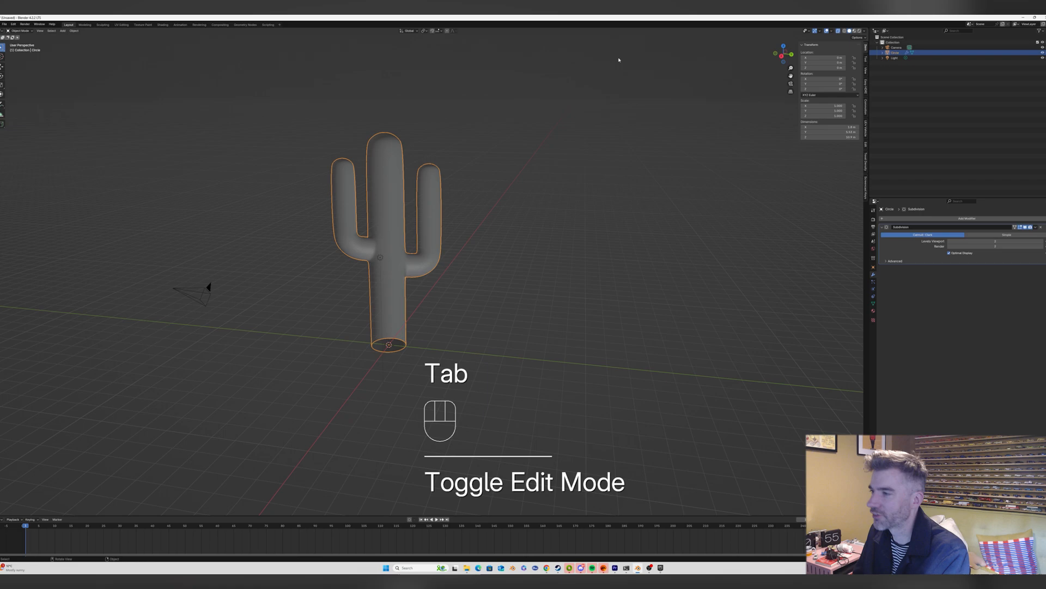
pyautogui.moveTo(550, 109); pyautogui.dragTo(577, 164, button='middle')
# Rename the object as cactus.
pyautogui.press('F2')
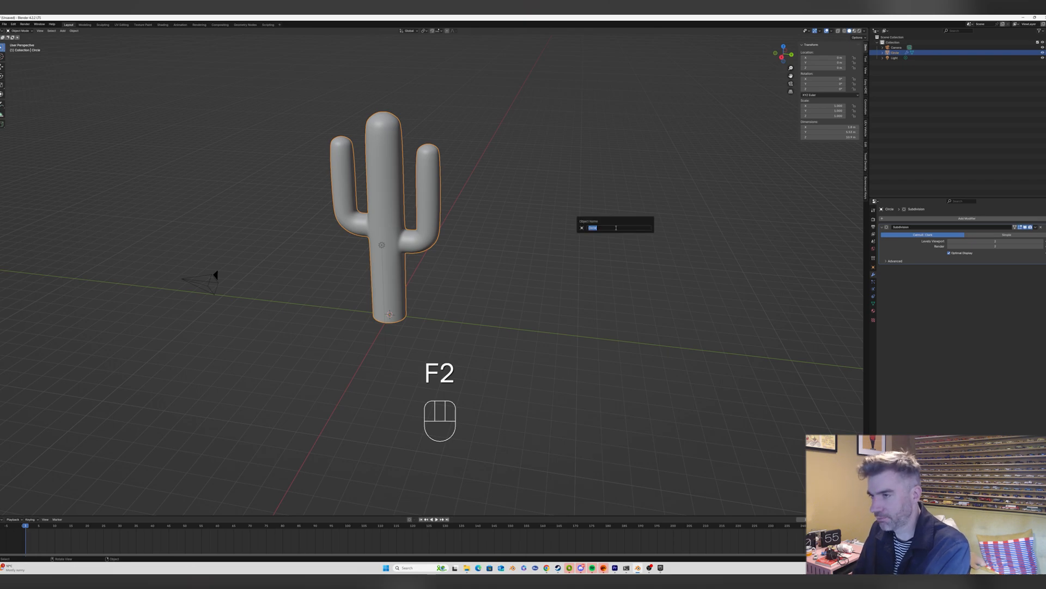
pyautogui.write('cactus')
pyautogui.press('Return')
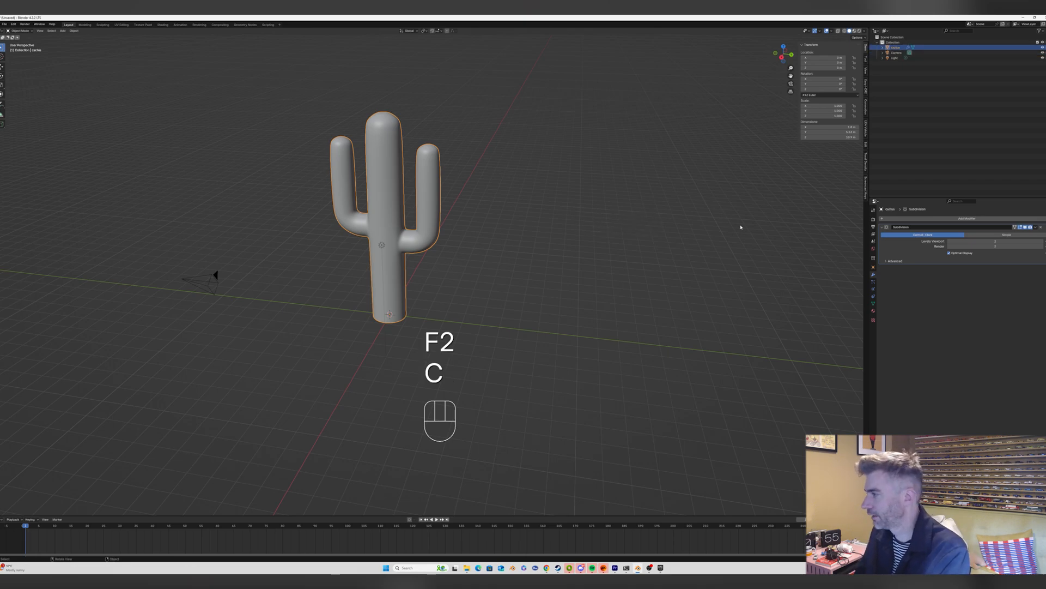
# Add a new material with a yellow-green base color to the cactus and show it in Material Preview shading.
pyautogui.click(873, 310)
pyautogui.click(936, 240)
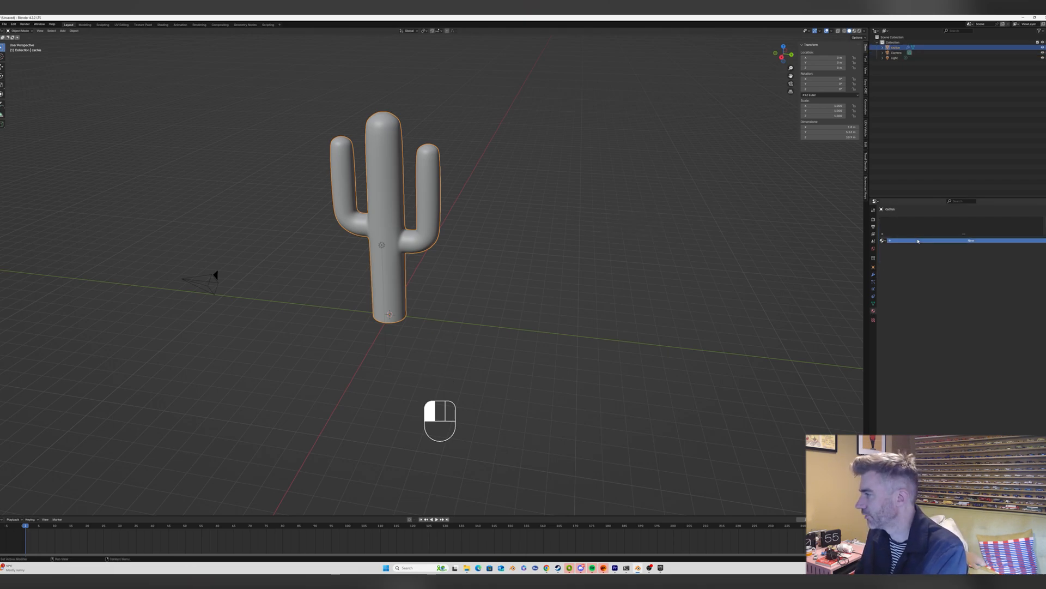
pyautogui.click(997, 273)
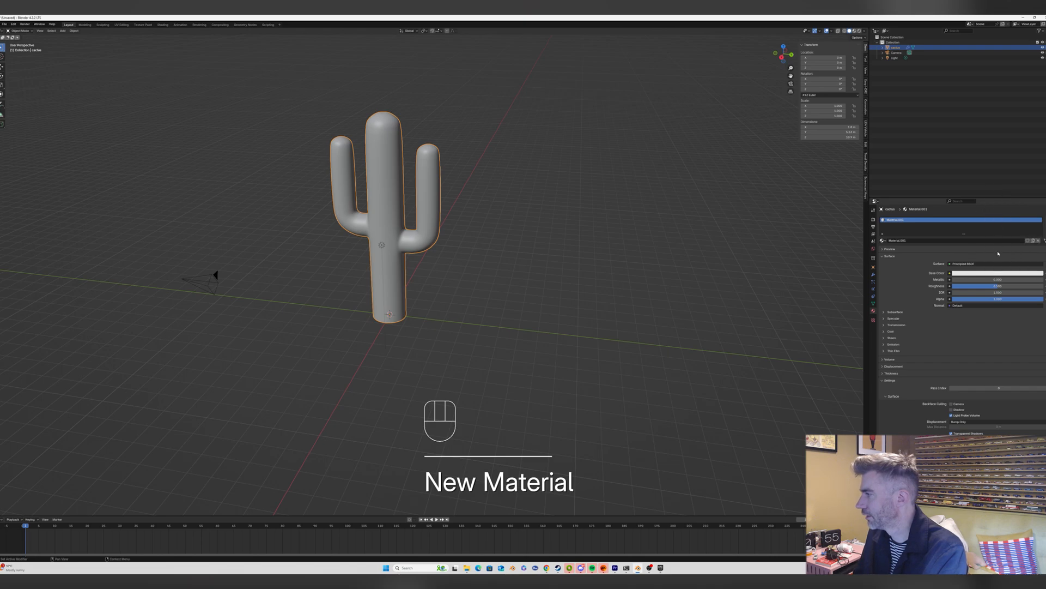
pyautogui.click(993, 273)
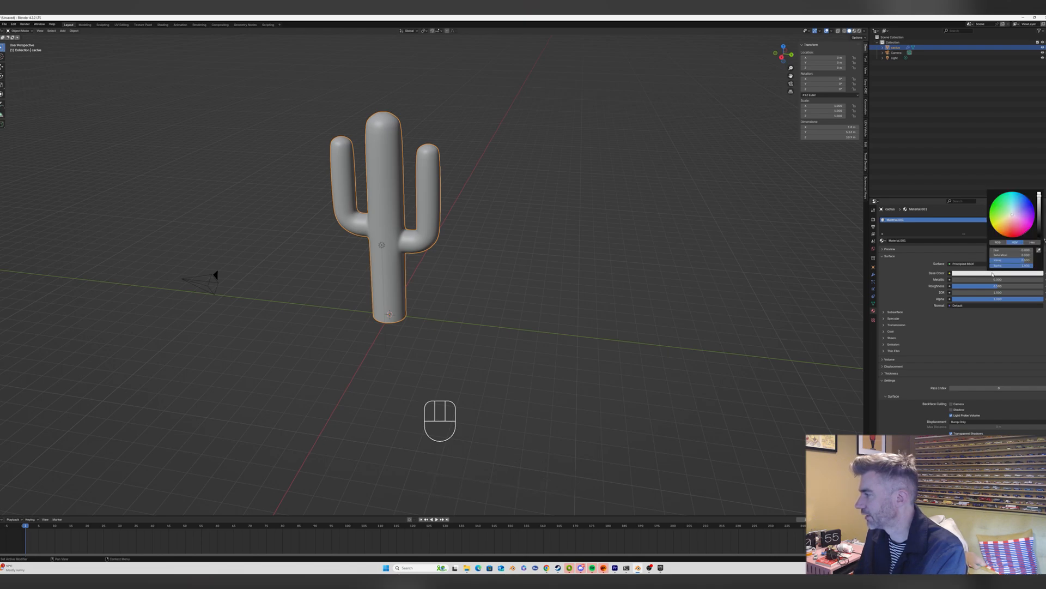
pyautogui.click(1006, 209)
pyautogui.moveTo(1001, 208); pyautogui.dragTo(1000, 215)
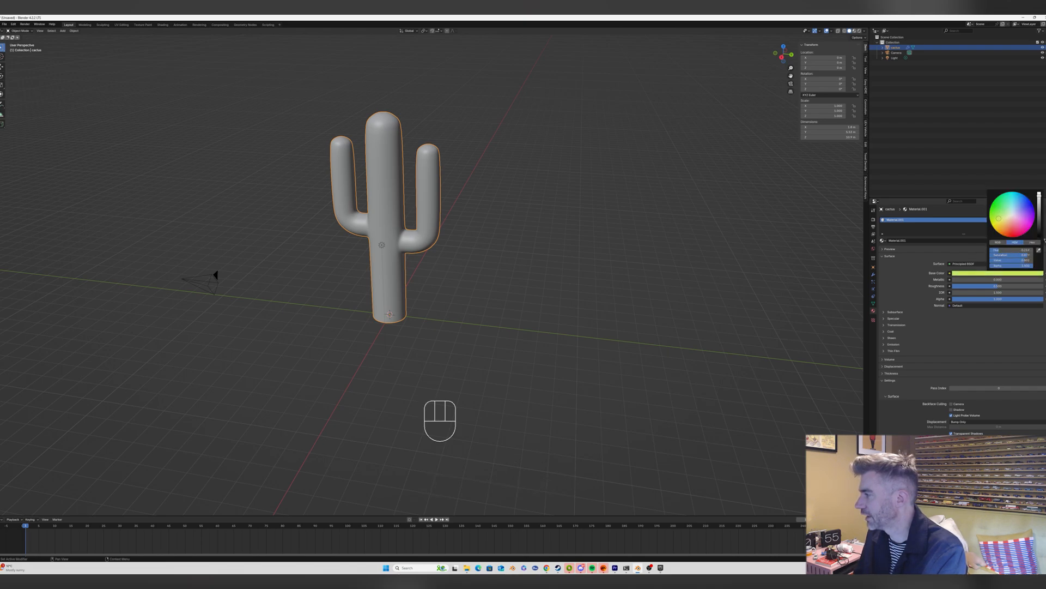
pyautogui.click(855, 31)
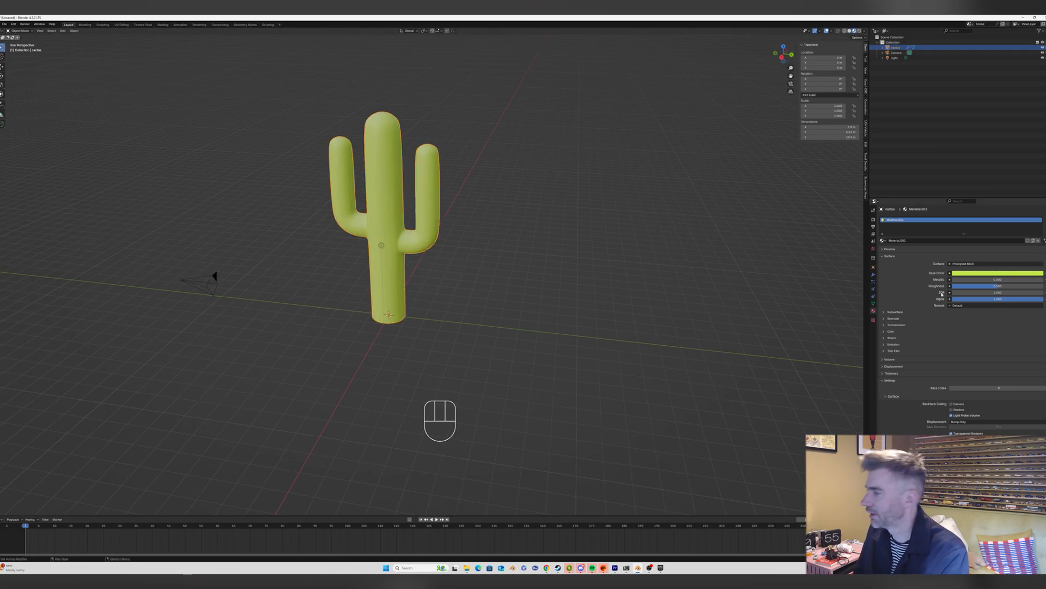
# Shift the material's base color to a greener lime tone and rename the material as cactus.
pyautogui.click(979, 274)
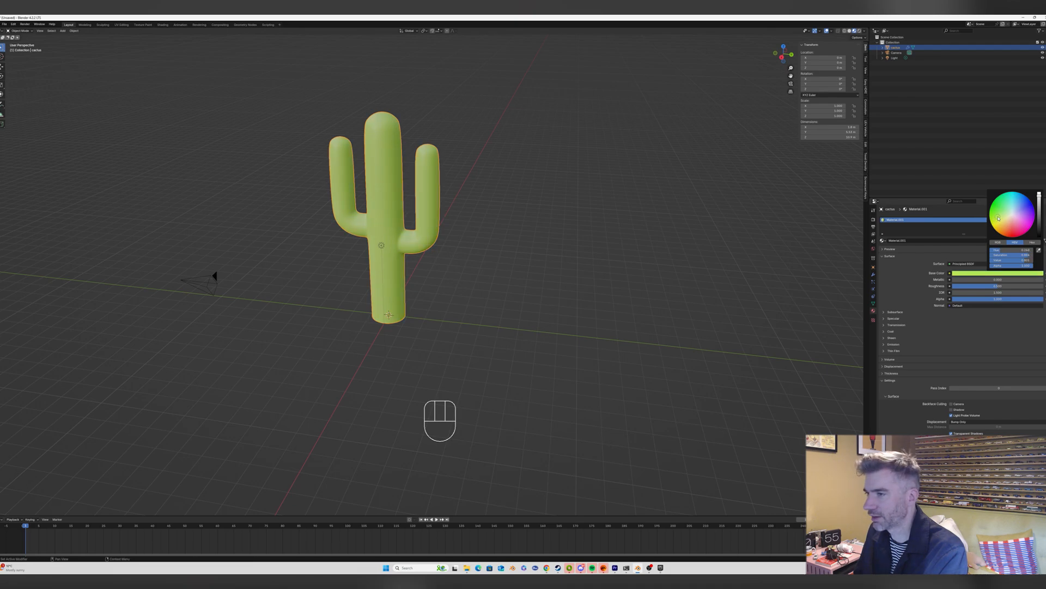
pyautogui.click(905, 240)
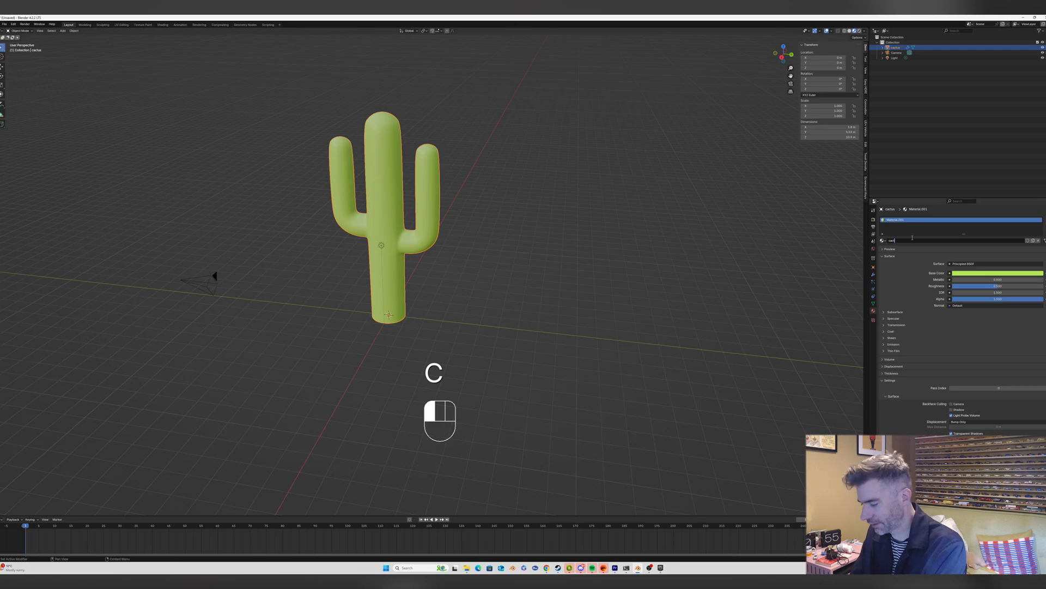
pyautogui.scroll(5, 367, 202)
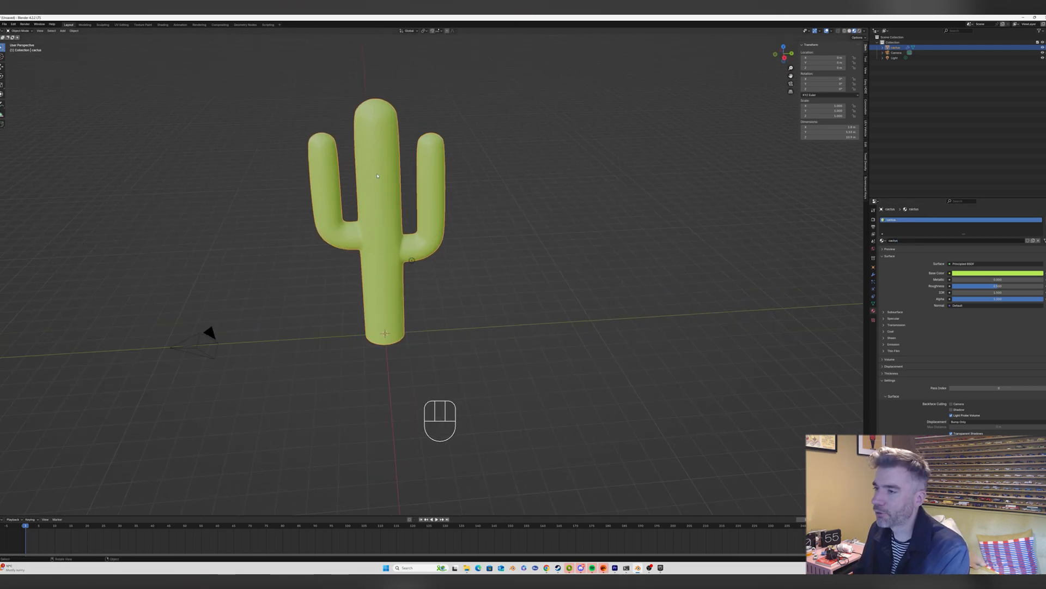
# Subdivide the entire cactus mesh once in Edit Mode.
pyautogui.press('Tab')
pyautogui.moveTo(371, 186); pyautogui.dragTo(384, 166, button='middle')
pyautogui.press('a')
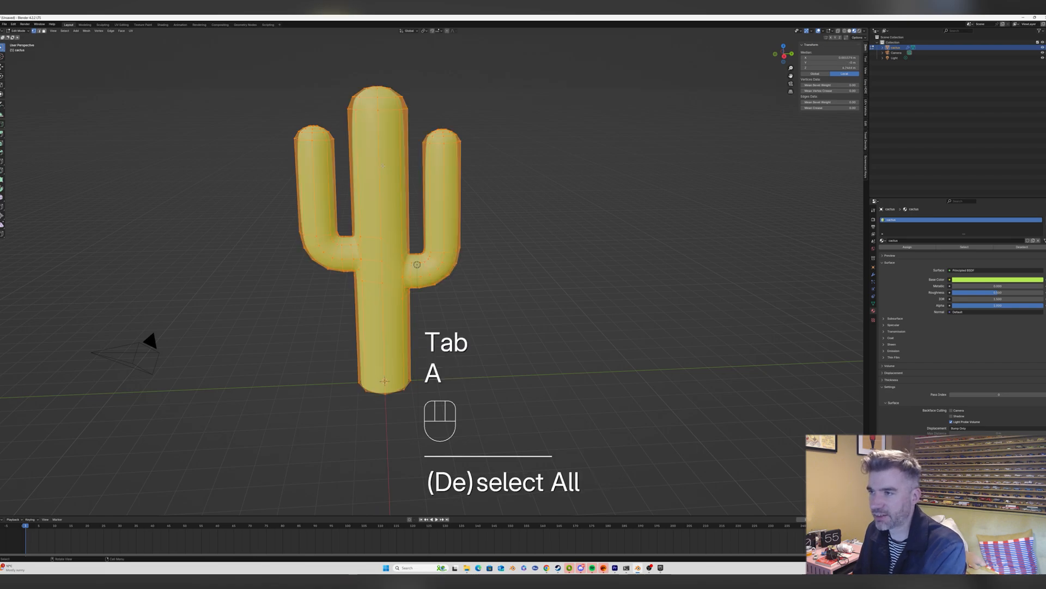
pyautogui.rightClick(389, 155)
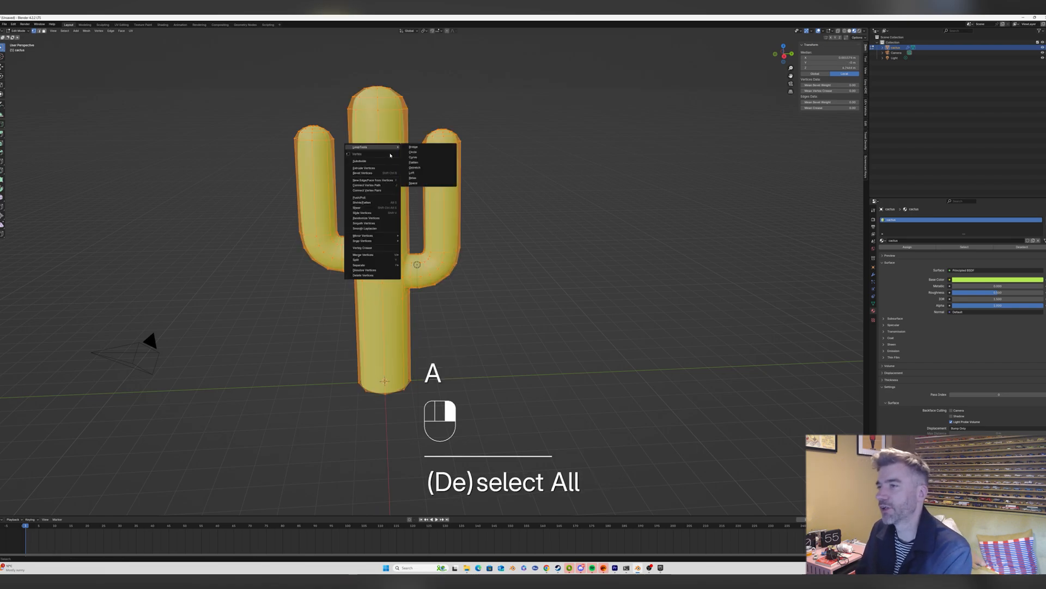
pyautogui.click(385, 162)
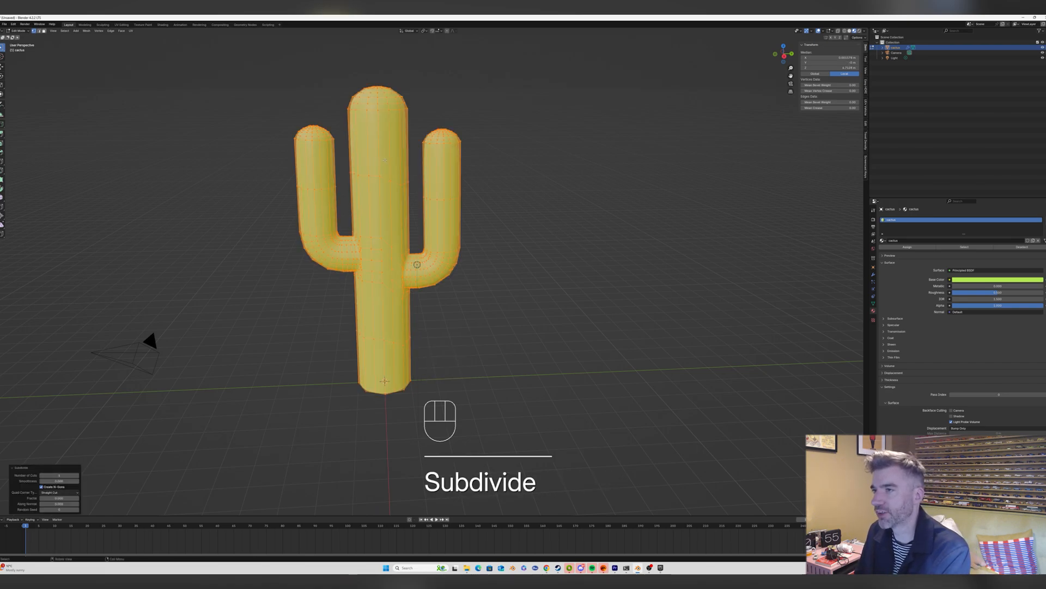
pyautogui.moveTo(385, 162)
pyautogui.mouseDown(button='middle')
pyautogui.moveTo(376, 163)
pyautogui.moveTo(390, 153)
pyautogui.mouseUp(button='middle')
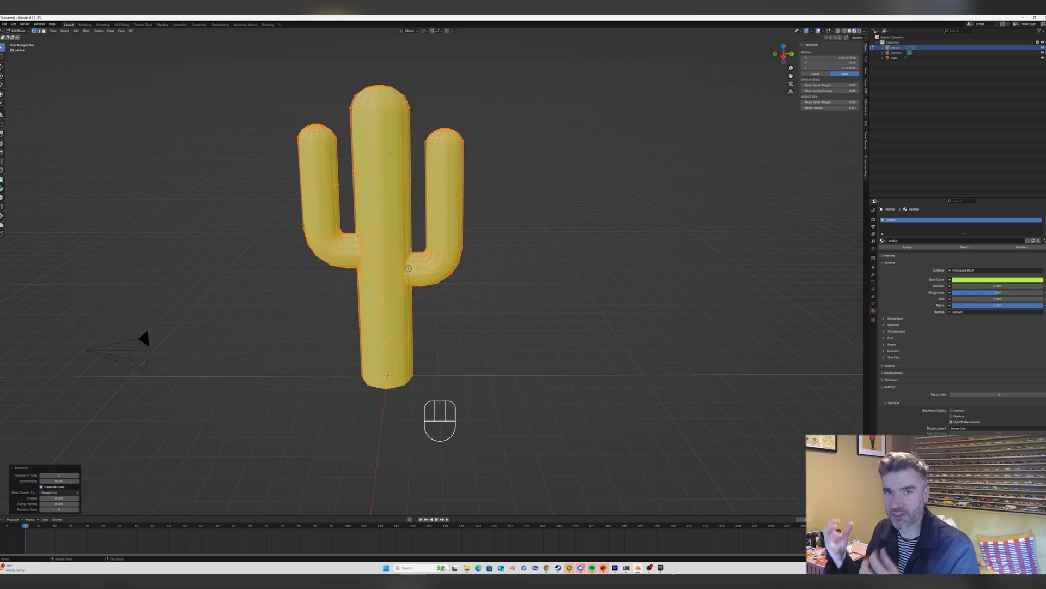
pyautogui.moveTo(369, 151)
pyautogui.mouseDown(button='middle')
pyautogui.moveTo(395, 131)
pyautogui.moveTo(351, 145)
pyautogui.mouseUp(button='middle')
# Switch to edge selection, clear the selection and select every other vertical edge loop on the front of the trunk.
pyautogui.press('2')
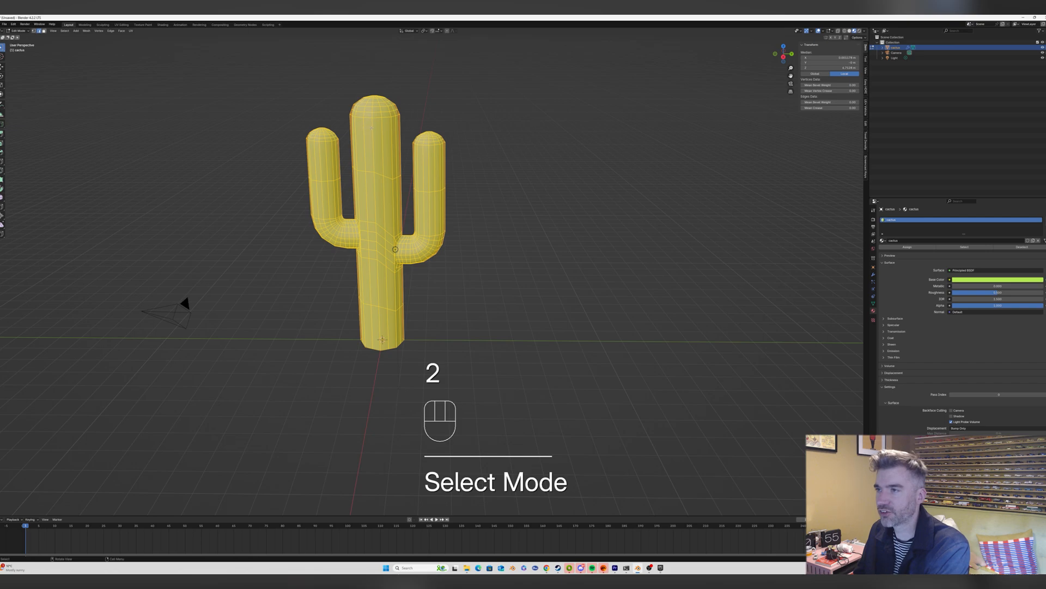
pyautogui.click(447, 90)
pyautogui.moveTo(447, 90); pyautogui.dragTo(436, 123, button='middle')
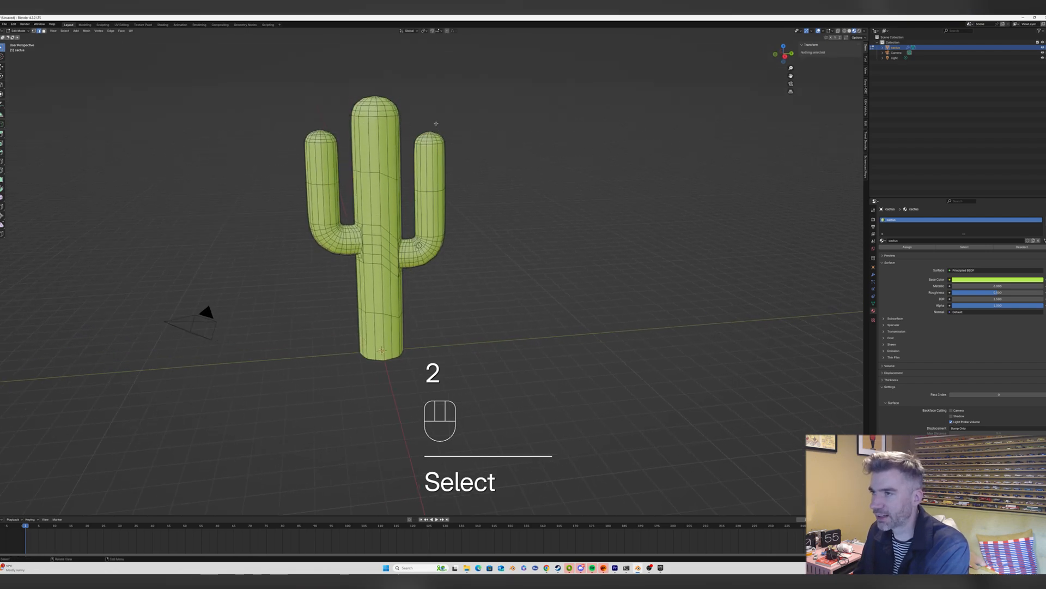
pyautogui.keyDown('alt'); pyautogui.click(367, 131); pyautogui.keyUp('alt')
pyautogui.keyDown('alt'); pyautogui.click(387, 134); pyautogui.keyUp('alt')
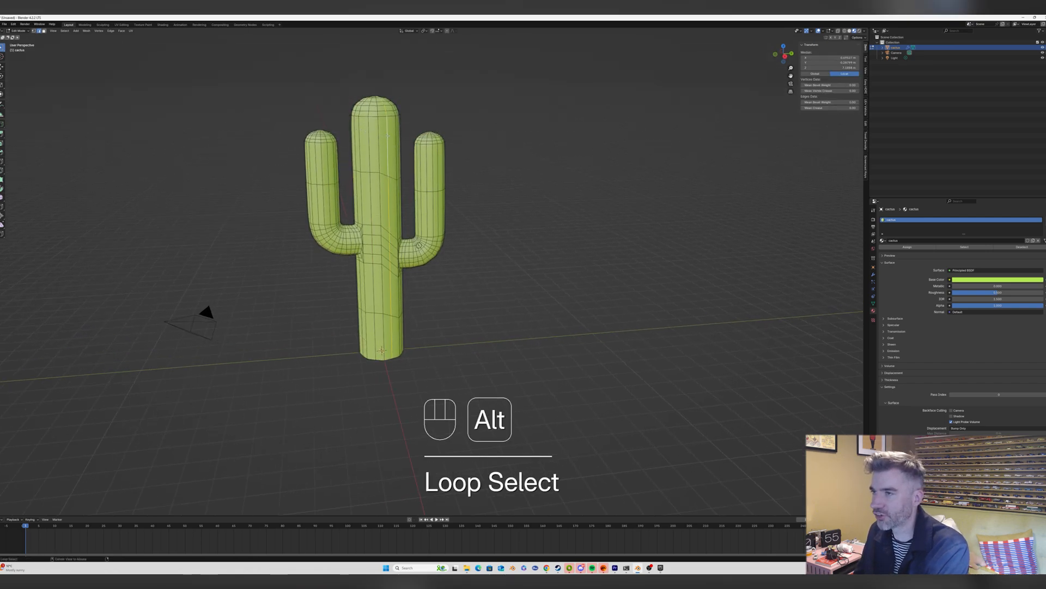
pyautogui.press('alt')
pyautogui.keyDown('alt'); pyautogui.keyDown('shift'); pyautogui.click(368, 137); pyautogui.keyUp('shift'); pyautogui.keyUp('alt')
pyautogui.moveTo(368, 137); pyautogui.dragTo(402, 139, button='middle')
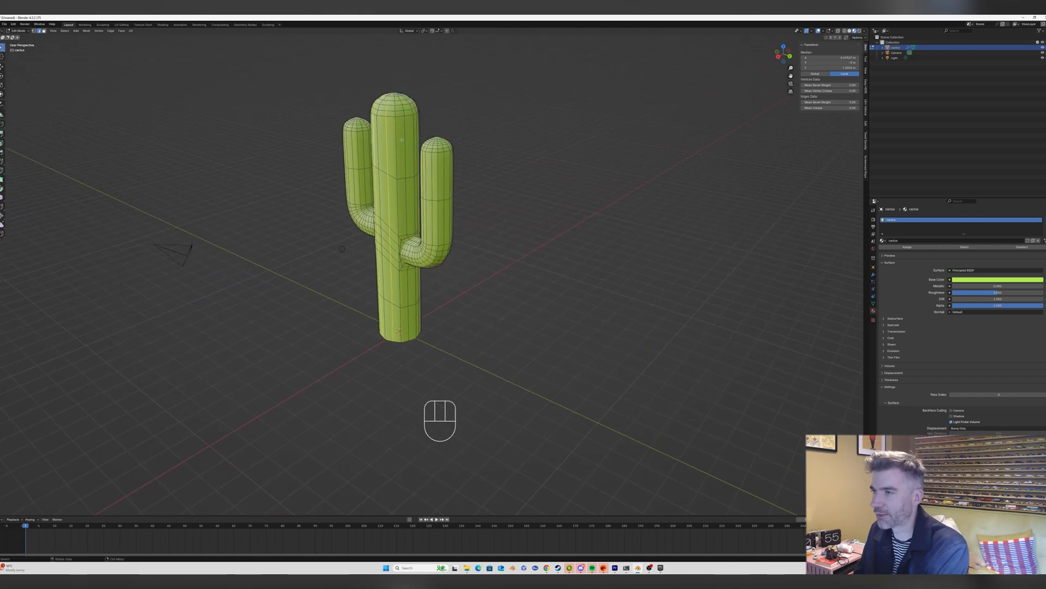
pyautogui.press('alt')
pyautogui.press('shift')
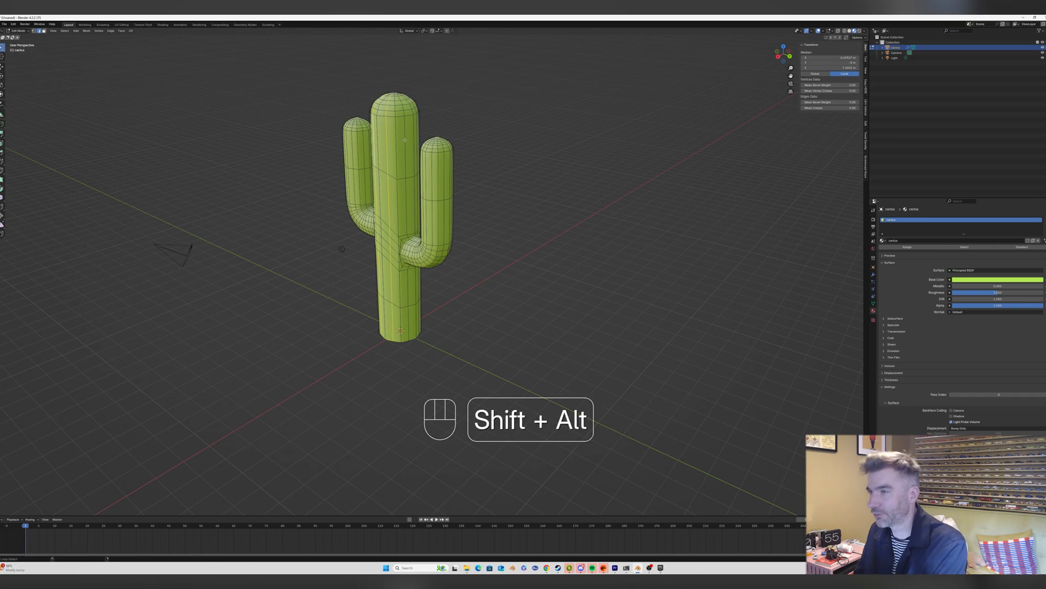
pyautogui.keyDown('alt'); pyautogui.keyDown('shift'); pyautogui.click(416, 136); pyautogui.keyUp('shift'); pyautogui.keyUp('alt')
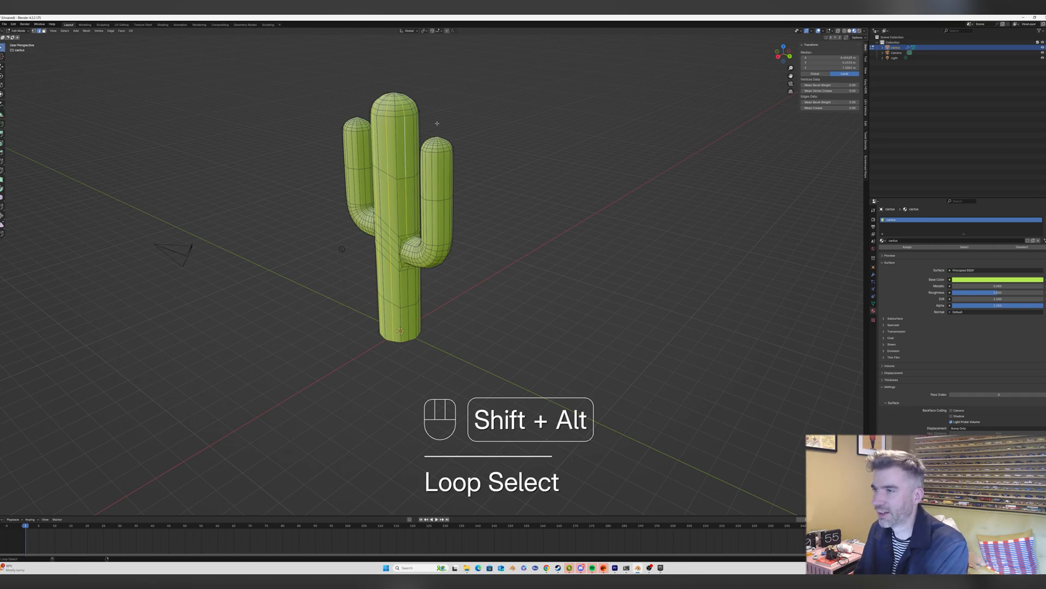
# Extend the selection with alternate lengthwise edge loops around the rest of the trunk and both arms.
pyautogui.moveTo(435, 124); pyautogui.dragTo(412, 144, button='middle')
pyautogui.keyDown('alt'); pyautogui.keyDown('shift'); pyautogui.click(433, 117); pyautogui.keyUp('shift'); pyautogui.keyUp('alt')
pyautogui.keyDown('alt'); pyautogui.keyDown('shift'); pyautogui.click(470, 118); pyautogui.keyUp('shift'); pyautogui.keyUp('alt')
pyautogui.keyDown('alt'); pyautogui.keyDown('shift'); pyautogui.click(480, 117); pyautogui.keyUp('shift'); pyautogui.keyUp('alt')
pyautogui.keyDown('alt'); pyautogui.keyDown('shift'); pyautogui.click(521, 130); pyautogui.keyUp('shift'); pyautogui.keyUp('alt')
pyautogui.keyDown('alt'); pyautogui.keyDown('shift'); pyautogui.click(490, 126); pyautogui.keyUp('shift'); pyautogui.keyUp('alt')
pyautogui.keyDown('alt'); pyautogui.keyDown('shift'); pyautogui.click(456, 143); pyautogui.keyUp('shift'); pyautogui.keyUp('alt')
pyautogui.keyDown('alt'); pyautogui.keyDown('shift'); pyautogui.click(447, 130); pyautogui.keyUp('shift'); pyautogui.keyUp('alt')
pyautogui.keyDown('alt'); pyautogui.keyDown('shift'); pyautogui.click(436, 131); pyautogui.keyUp('shift'); pyautogui.keyUp('alt')
pyautogui.keyDown('alt'); pyautogui.keyDown('shift'); pyautogui.click(336, 164); pyautogui.keyUp('shift'); pyautogui.keyUp('alt')
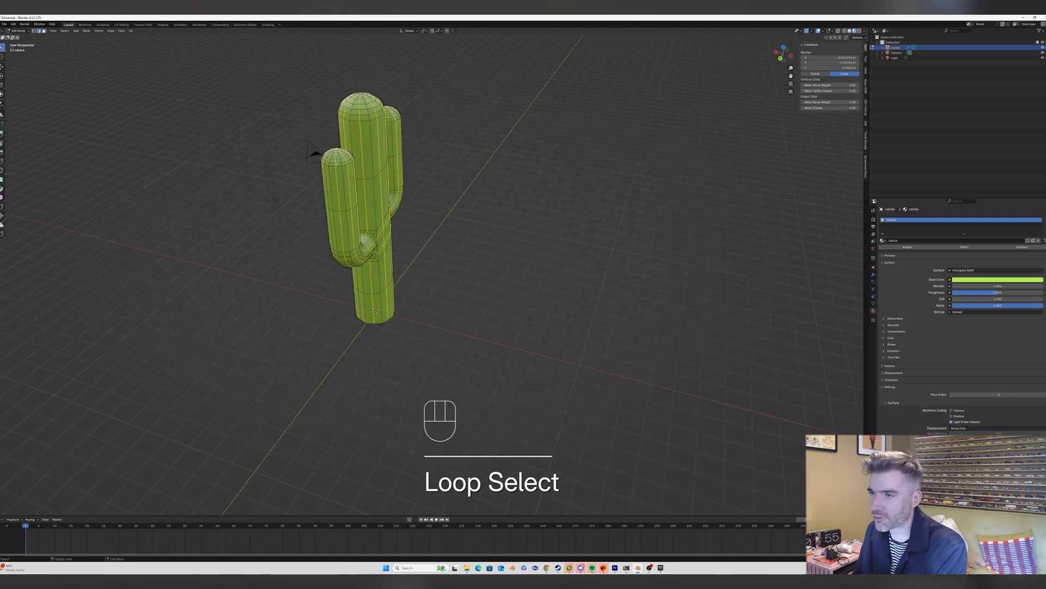
pyautogui.moveTo(336, 164); pyautogui.dragTo(367, 297, button='middle')
pyautogui.keyDown('alt'); pyautogui.keyDown('shift'); pyautogui.click(327, 164); pyautogui.keyUp('shift'); pyautogui.keyUp('alt')
pyautogui.moveTo(790, 76); pyautogui.dragTo(936, 49)
pyautogui.moveTo(784, 53)
pyautogui.mouseDown()
pyautogui.moveTo(797, 51)
pyautogui.moveTo(782, 44)
pyautogui.mouseUp()
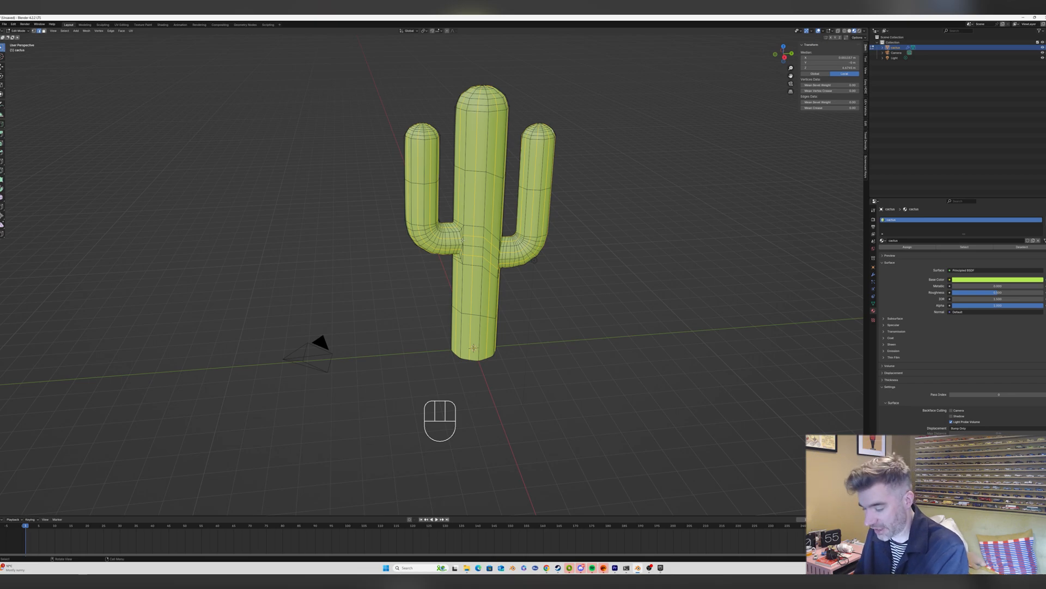
# Deselect the stray cross edges on the trunk between the two arm joints, working around from the front.
pyautogui.press('ctrl')
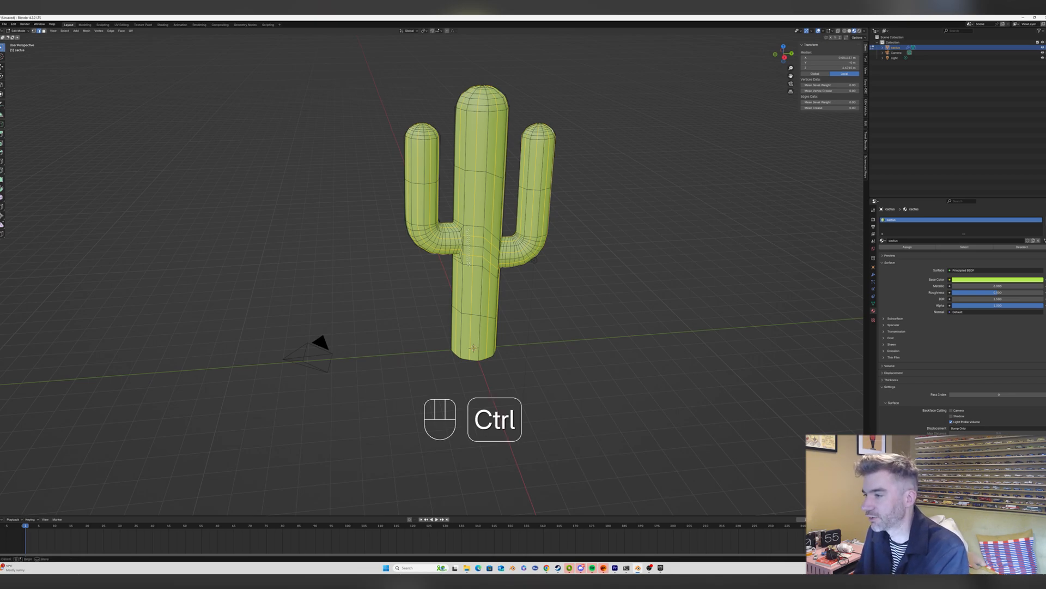
pyautogui.keyDown('ctrl'); pyautogui.moveTo(467, 230); pyautogui.dragTo(478, 265); pyautogui.keyUp('ctrl')
pyautogui.moveTo(496, 259); pyautogui.dragTo(469, 248, button='middle')
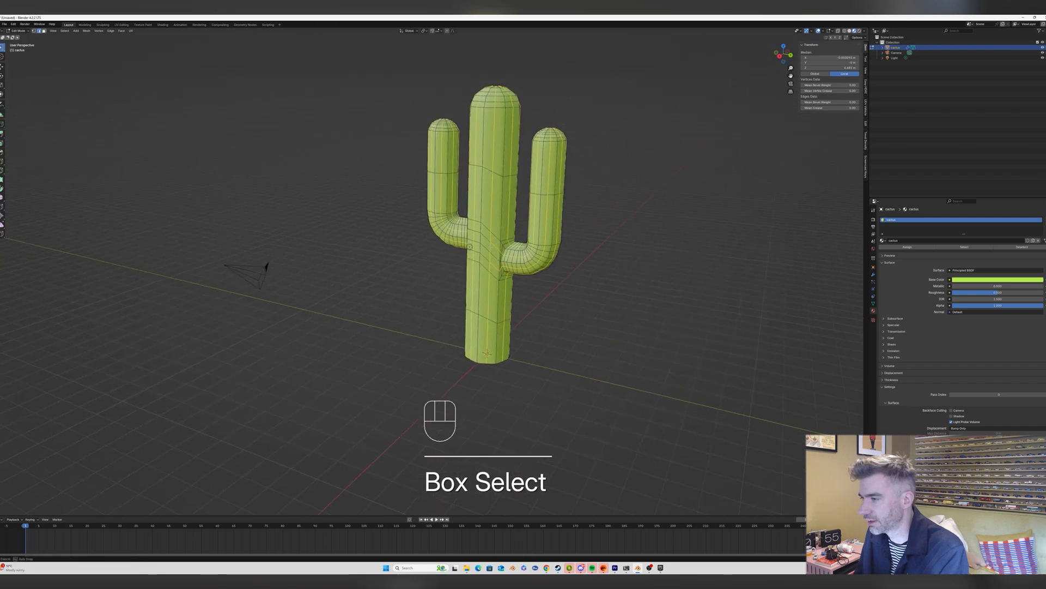
pyautogui.scroll(3, 480, 248)
pyautogui.keyDown('ctrl'); pyautogui.moveTo(497, 243); pyautogui.dragTo(509, 294); pyautogui.keyUp('ctrl')
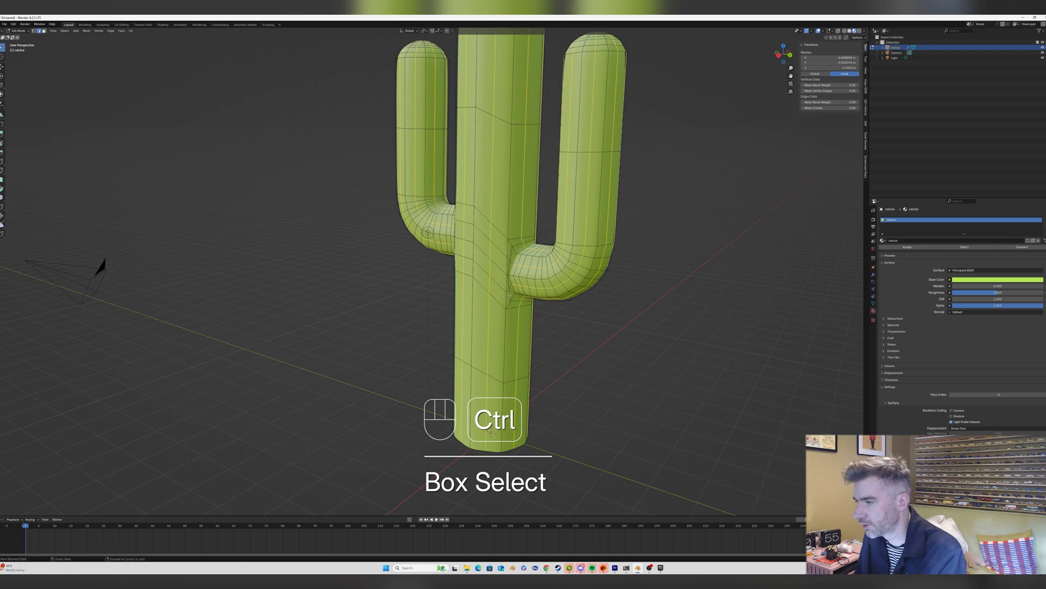
pyautogui.moveTo(510, 295); pyautogui.dragTo(564, 292, button='middle')
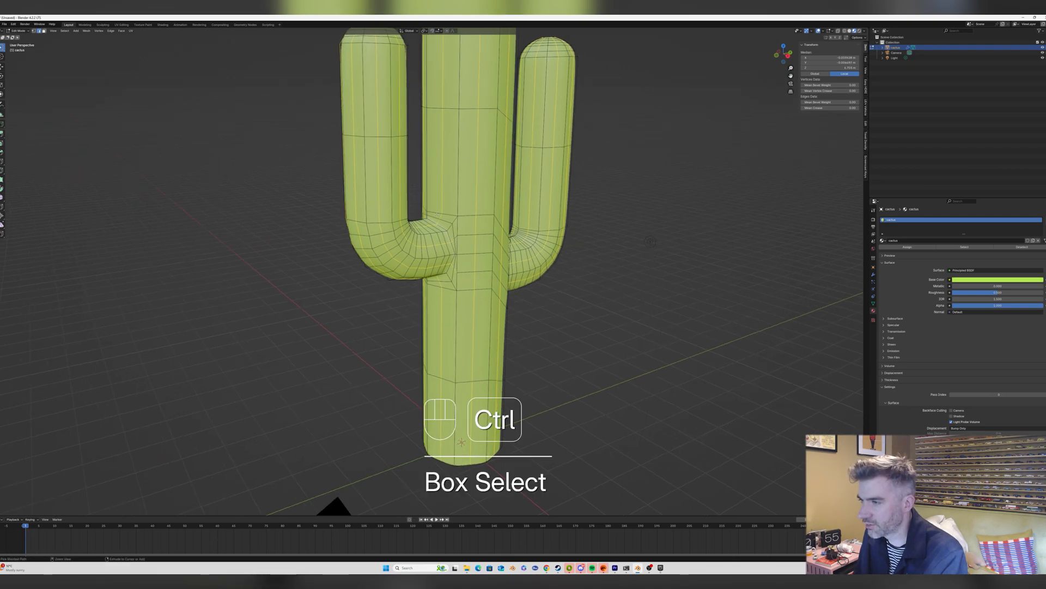
pyautogui.keyDown('ctrl'); pyautogui.moveTo(437, 215); pyautogui.dragTo(453, 270); pyautogui.keyUp('ctrl')
pyautogui.moveTo(454, 271); pyautogui.dragTo(464, 266, button='middle')
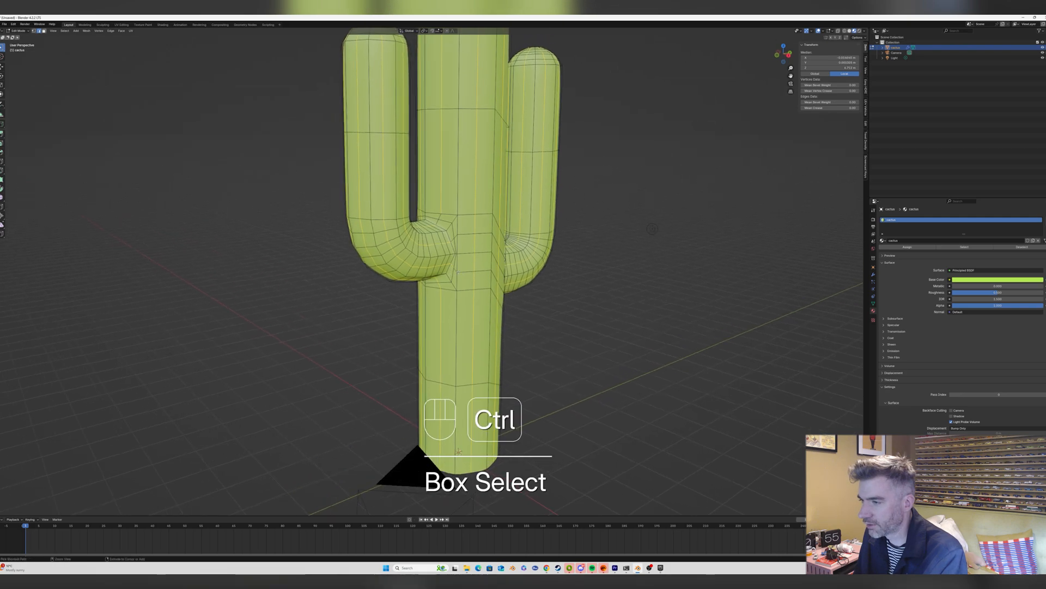
pyautogui.keyDown('ctrl'); pyautogui.moveTo(451, 265); pyautogui.dragTo(454, 271); pyautogui.keyUp('ctrl')
pyautogui.scroll(1, 454, 271)
pyautogui.scroll(-4, 453, 272)
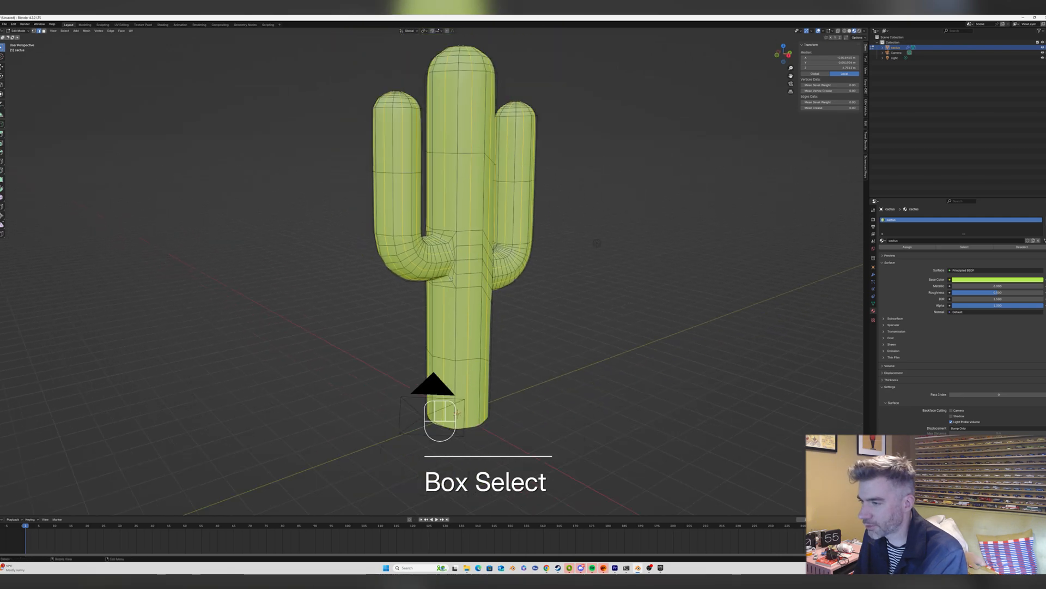
# Deselect the remaining stray cross edges around the arm joints on the opposite side of the trunk.
pyautogui.moveTo(447, 277)
pyautogui.mouseDown(button='middle')
pyautogui.moveTo(483, 257)
pyautogui.moveTo(493, 280)
pyautogui.moveTo(509, 279)
pyautogui.moveTo(456, 267)
pyautogui.mouseUp(button='middle')
pyautogui.keyDown('ctrl'); pyautogui.moveTo(414, 241); pyautogui.dragTo(425, 254); pyautogui.keyUp('ctrl')
pyautogui.moveTo(425, 254); pyautogui.dragTo(416, 242, button='middle')
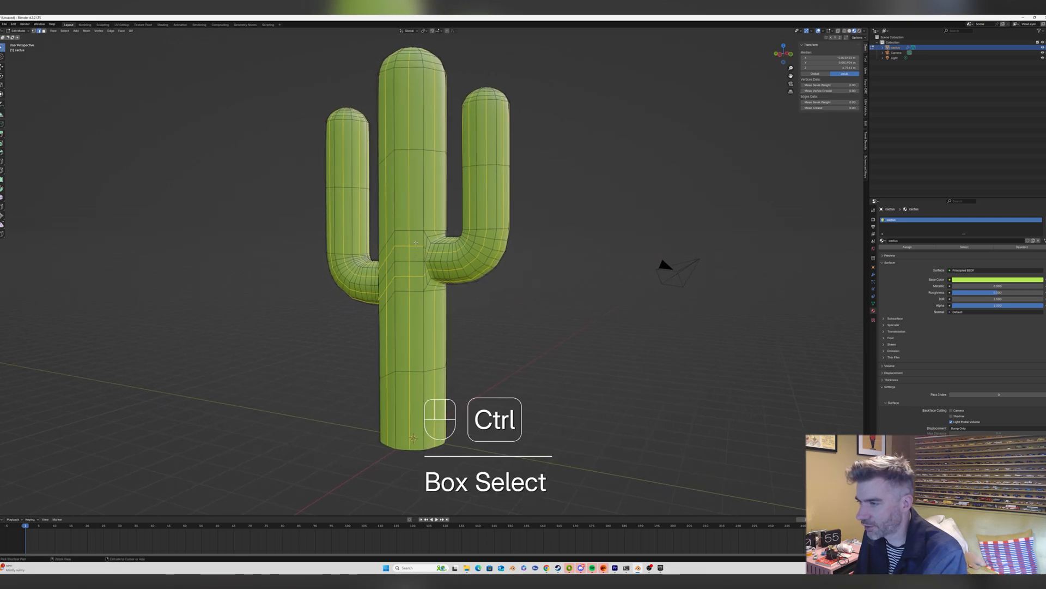
pyautogui.keyDown('ctrl'); pyautogui.moveTo(428, 251); pyautogui.dragTo(429, 255); pyautogui.keyUp('ctrl')
pyautogui.moveTo(429, 257); pyautogui.dragTo(418, 268, button='middle')
pyautogui.moveTo(419, 270)
pyautogui.keyDown('ctrl'); pyautogui.mouseDown()
pyautogui.moveTo(429, 280)
pyautogui.moveTo(419, 280)
pyautogui.mouseUp(); pyautogui.keyUp('ctrl')
pyautogui.moveTo(419, 273); pyautogui.dragTo(429, 266, button='middle')
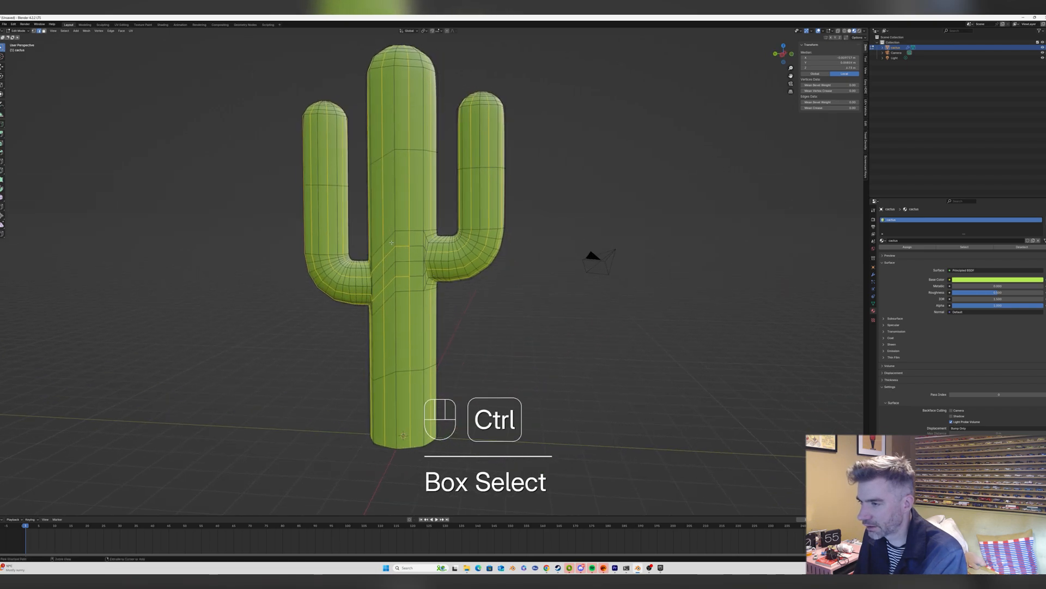
pyautogui.keyDown('ctrl'); pyautogui.moveTo(400, 276); pyautogui.dragTo(401, 278); pyautogui.keyUp('ctrl')
pyautogui.moveTo(402, 277); pyautogui.dragTo(386, 268, button='middle')
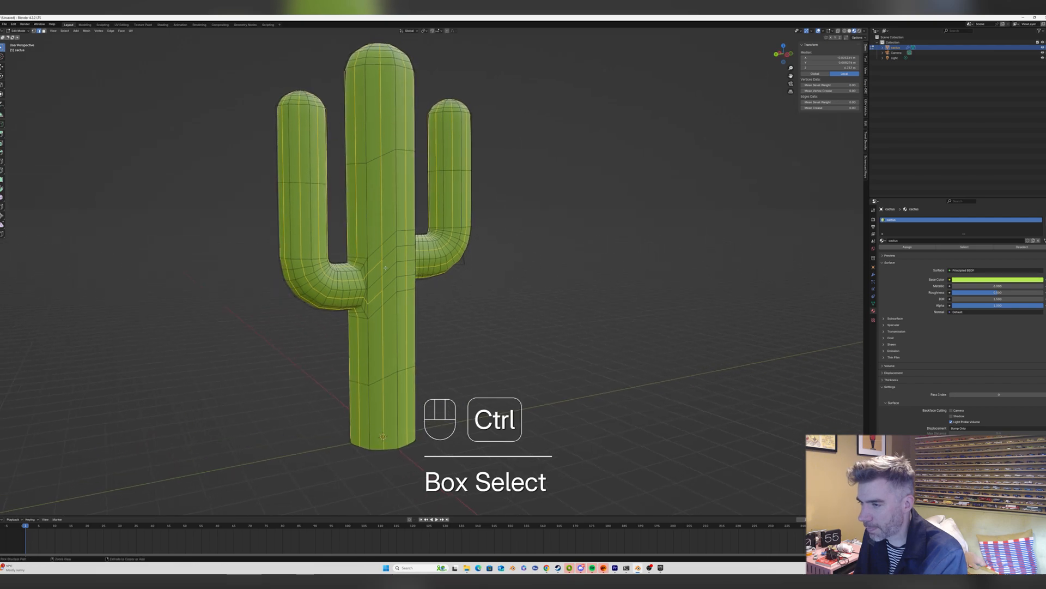
pyautogui.keyDown('ctrl'); pyautogui.moveTo(371, 280); pyautogui.dragTo(373, 281); pyautogui.keyUp('ctrl')
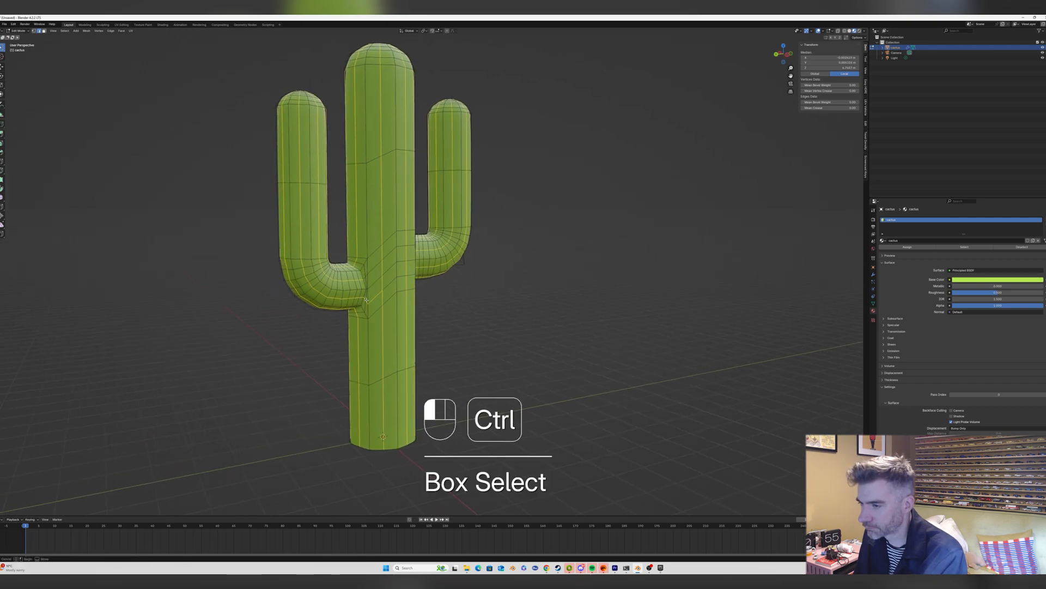
pyautogui.keyDown('ctrl'); pyautogui.moveTo(366, 299); pyautogui.dragTo(372, 304); pyautogui.keyUp('ctrl')
pyautogui.moveTo(371, 305); pyautogui.dragTo(409, 268, button='middle')
pyautogui.scroll(-5, 452, 296)
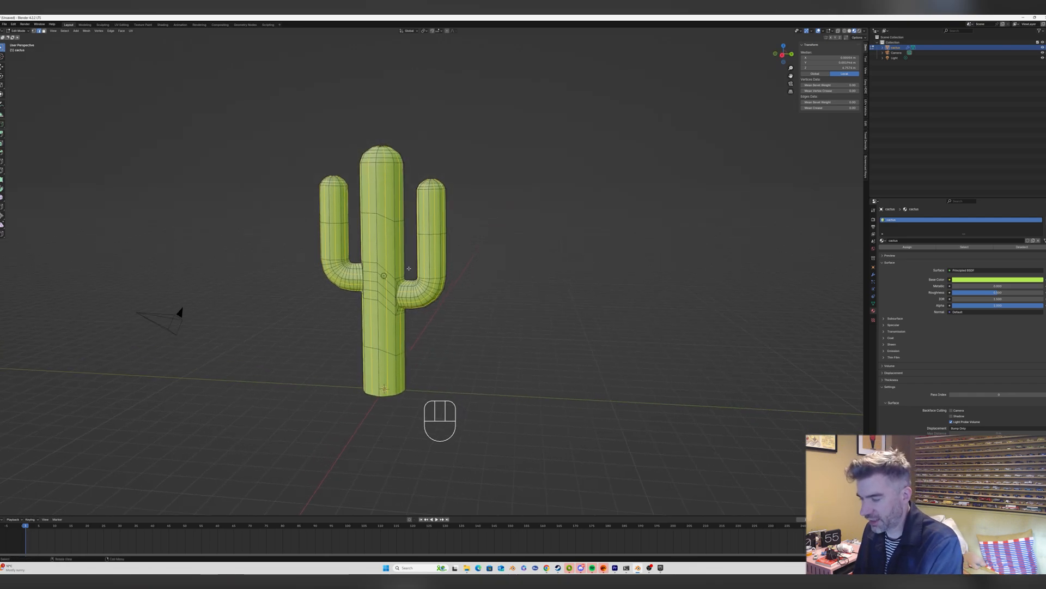
# Scale the selected edge loops slightly inward to form ribbed grooves, then return to Object Mode.
pyautogui.press('s')
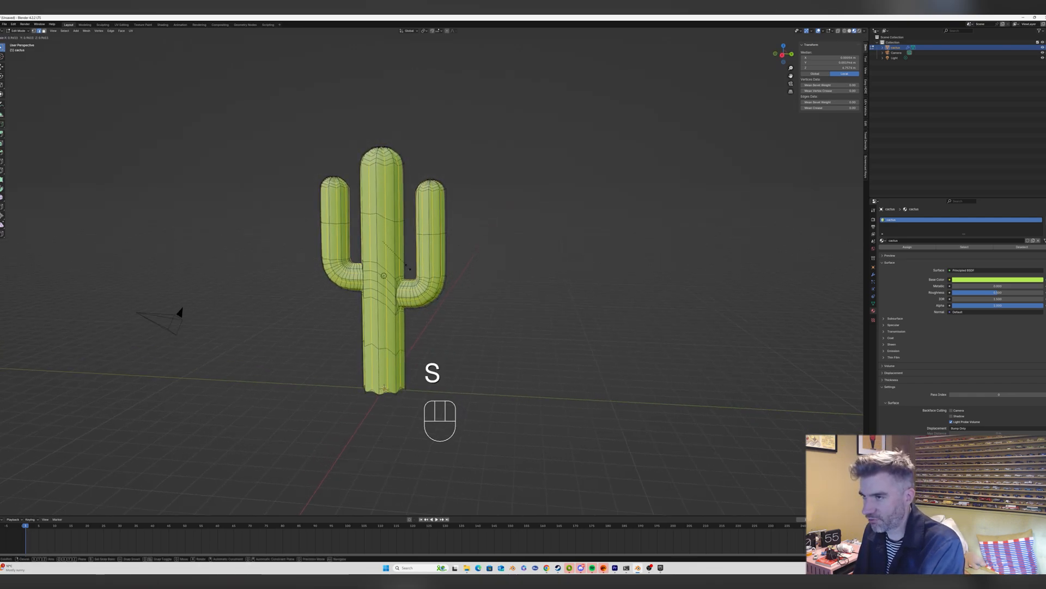
pyautogui.click(408, 267)
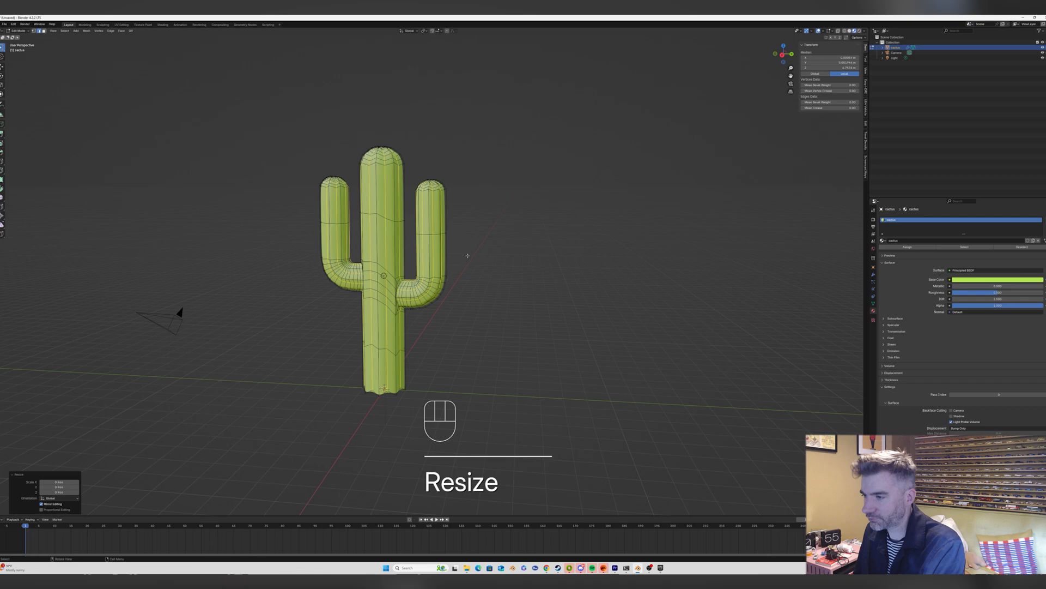
pyautogui.press('Tab')
pyautogui.moveTo(464, 255); pyautogui.dragTo(437, 270, button='middle')
pyautogui.scroll(3, 439, 270)
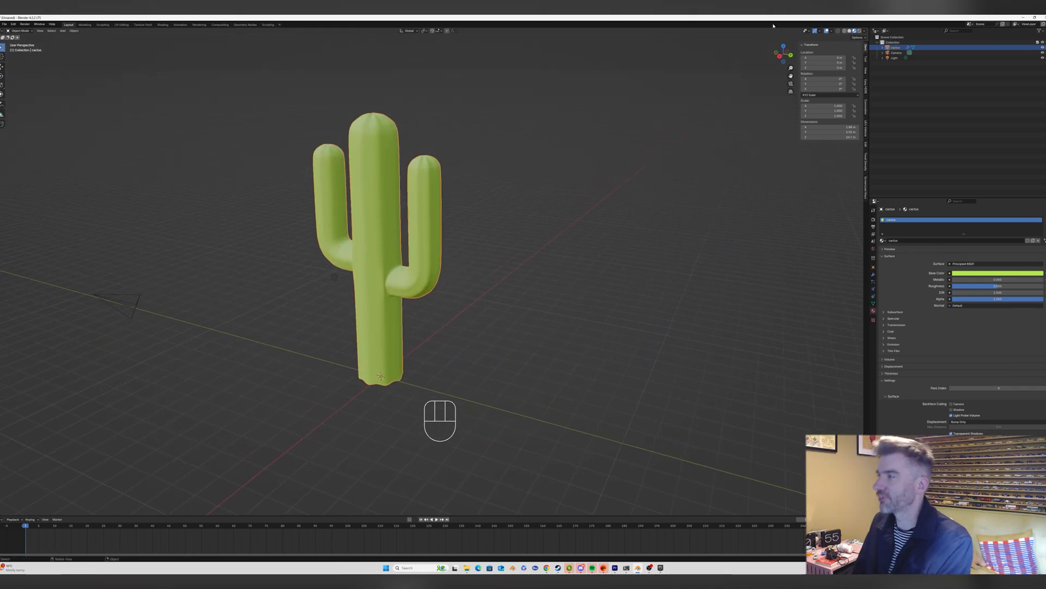
# Save the project as a new file named cactus character stage 1.blend.
pyautogui.moveTo(791, 76); pyautogui.dragTo(859, 29)
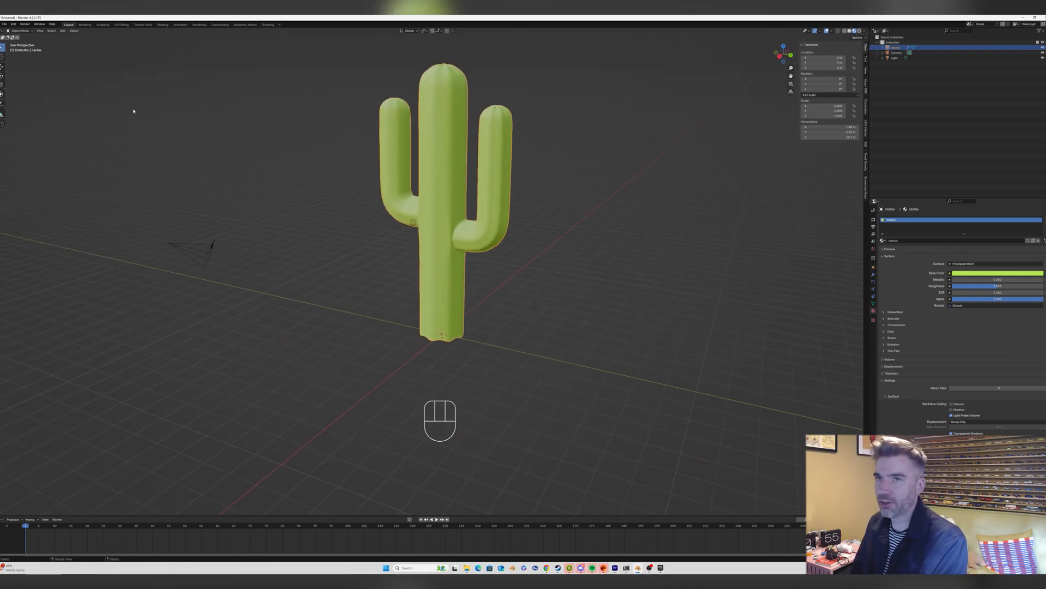
pyautogui.click(4, 25)
pyautogui.click(22, 67)
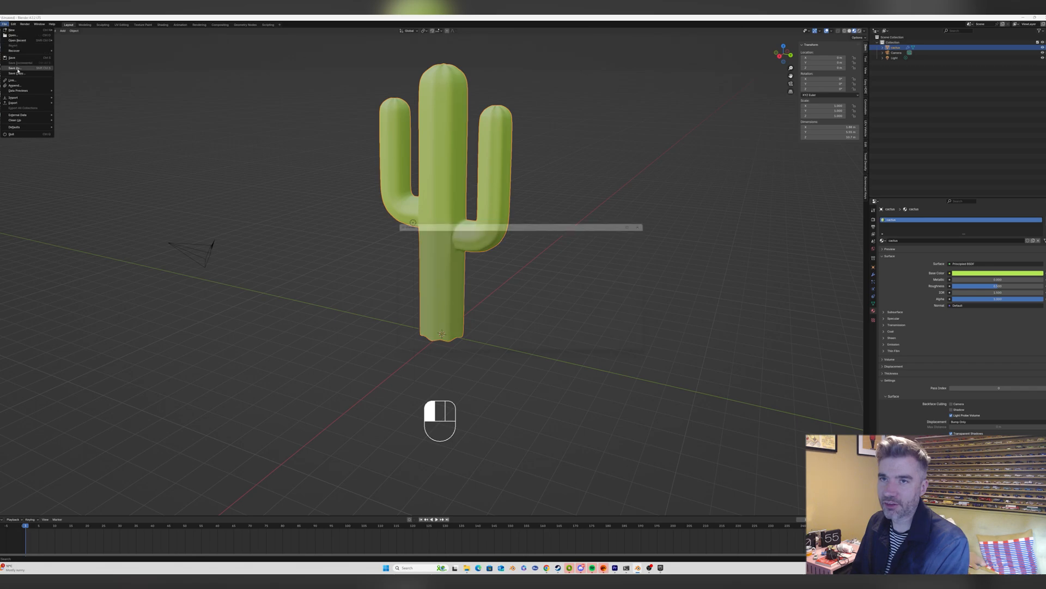
pyautogui.click(469, 351)
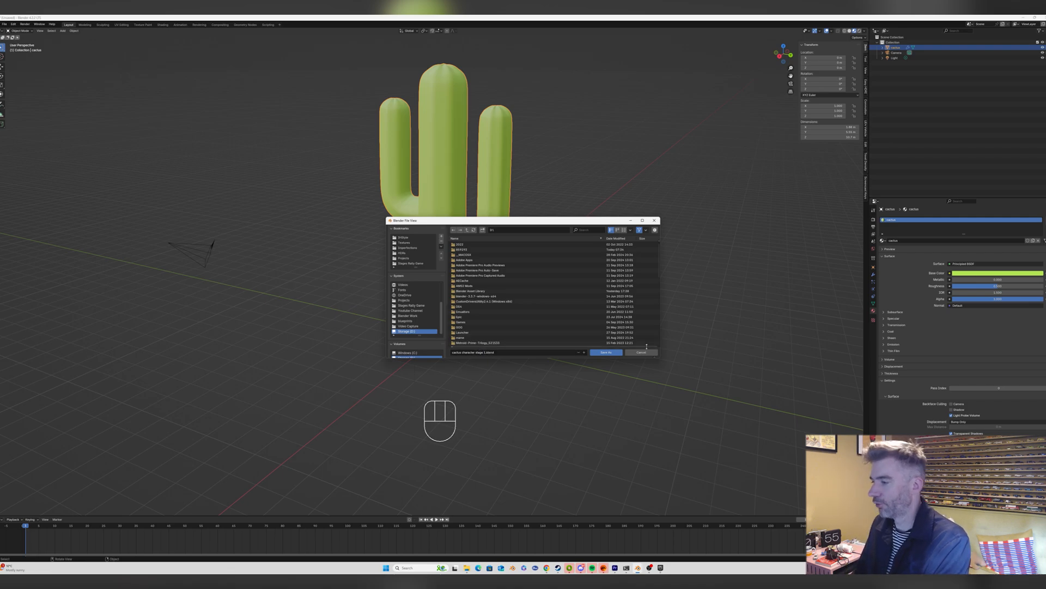
pyautogui.click(599, 354)
# Move the cactus straight up along Z so its base sits above the world origin.
pyautogui.moveTo(463, 280)
pyautogui.mouseDown(button='middle')
pyautogui.moveTo(407, 266)
pyautogui.moveTo(465, 298)
pyautogui.mouseUp(button='middle')
pyautogui.scroll(1, 422, 270)
pyautogui.scroll(-3, 464, 298)
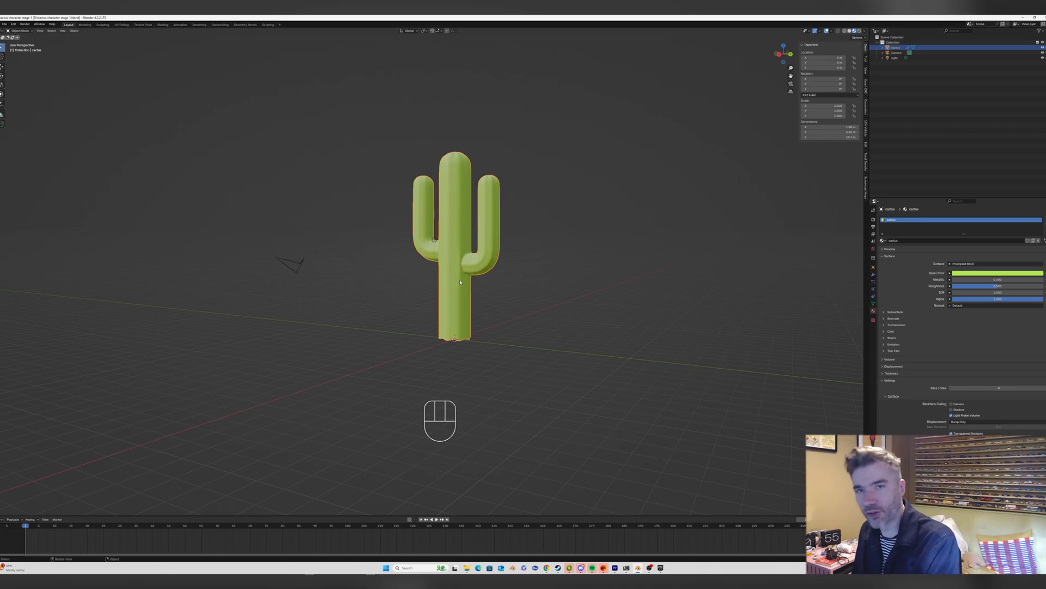
pyautogui.press('b')
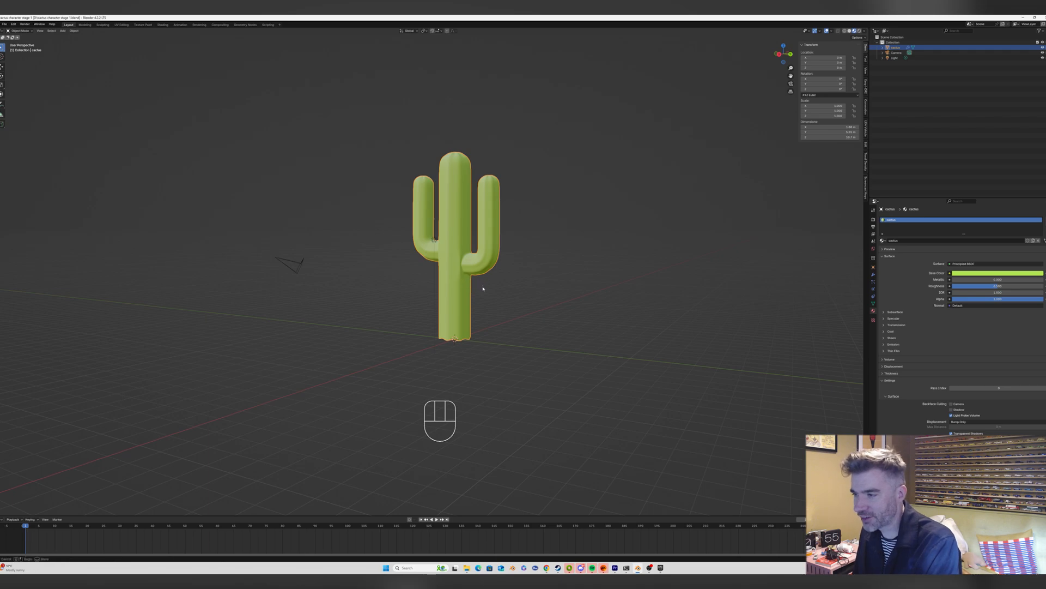
pyautogui.click(458, 246)
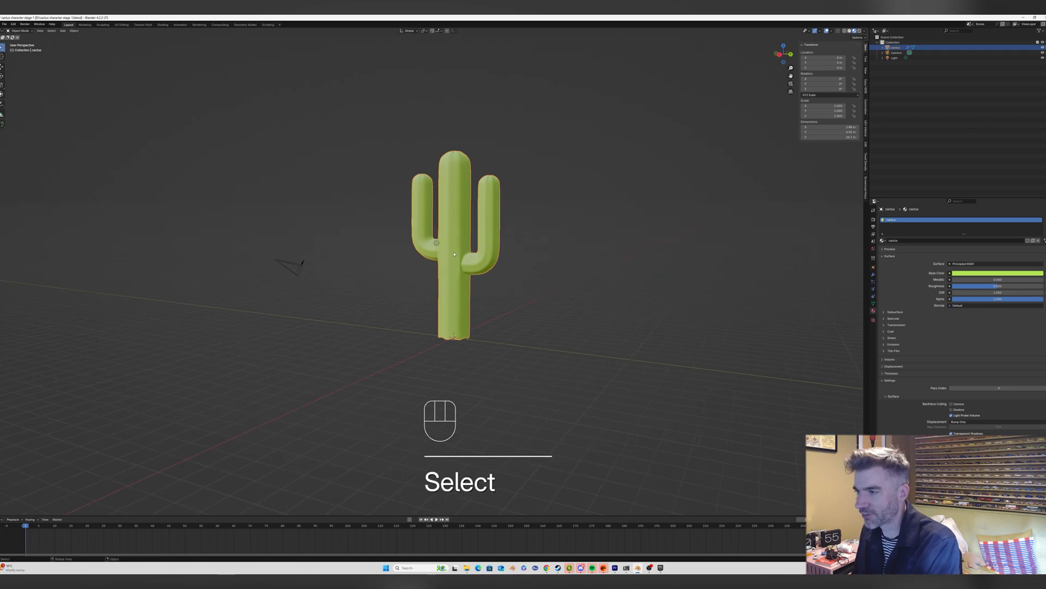
pyautogui.press('g')
pyautogui.press('z')
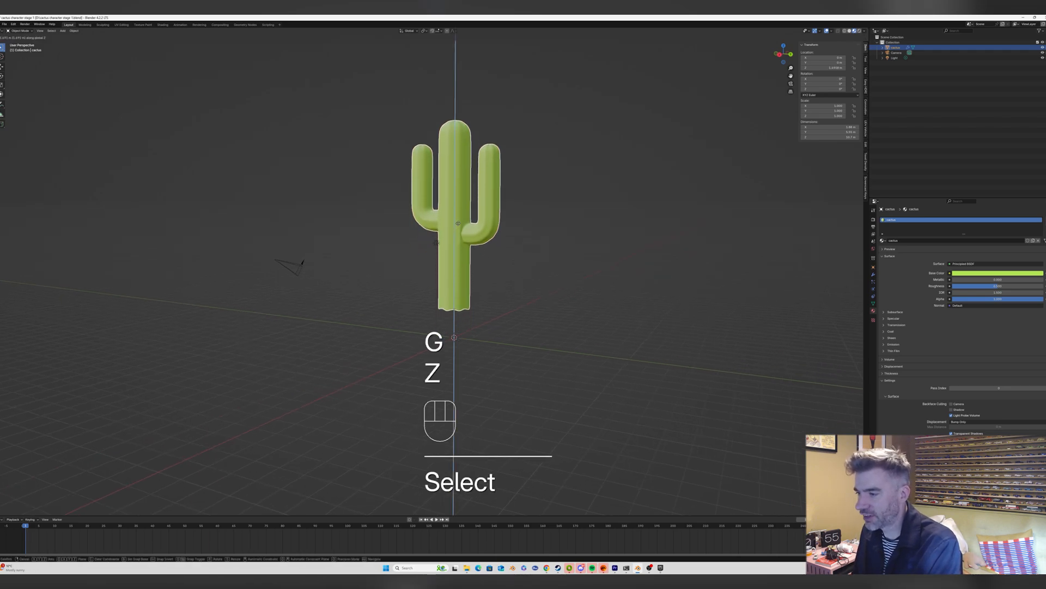
pyautogui.click(700, 109)
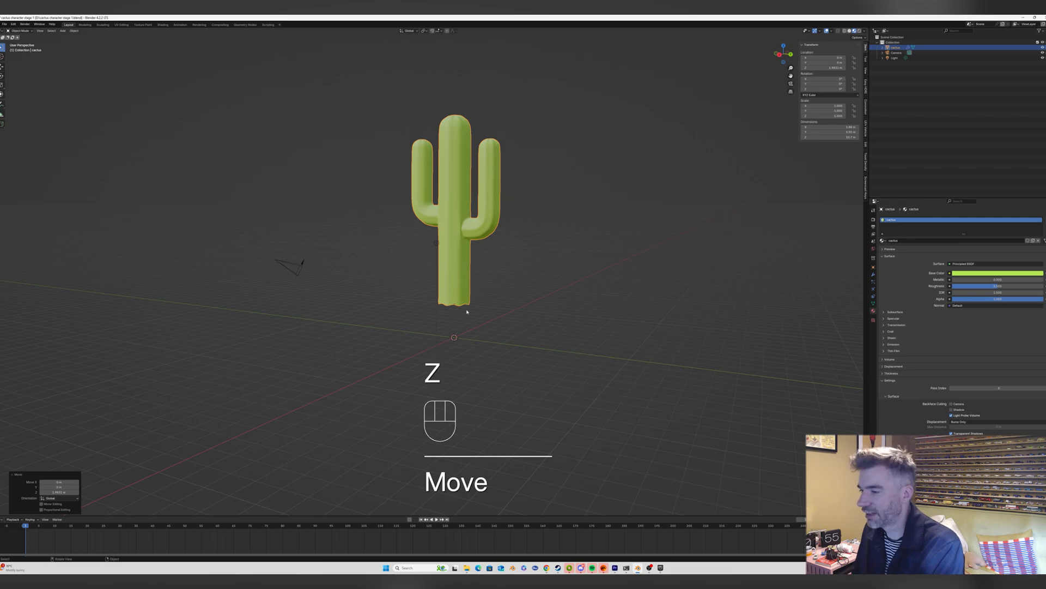
pyautogui.moveTo(485, 323); pyautogui.dragTo(487, 325, button='middle')
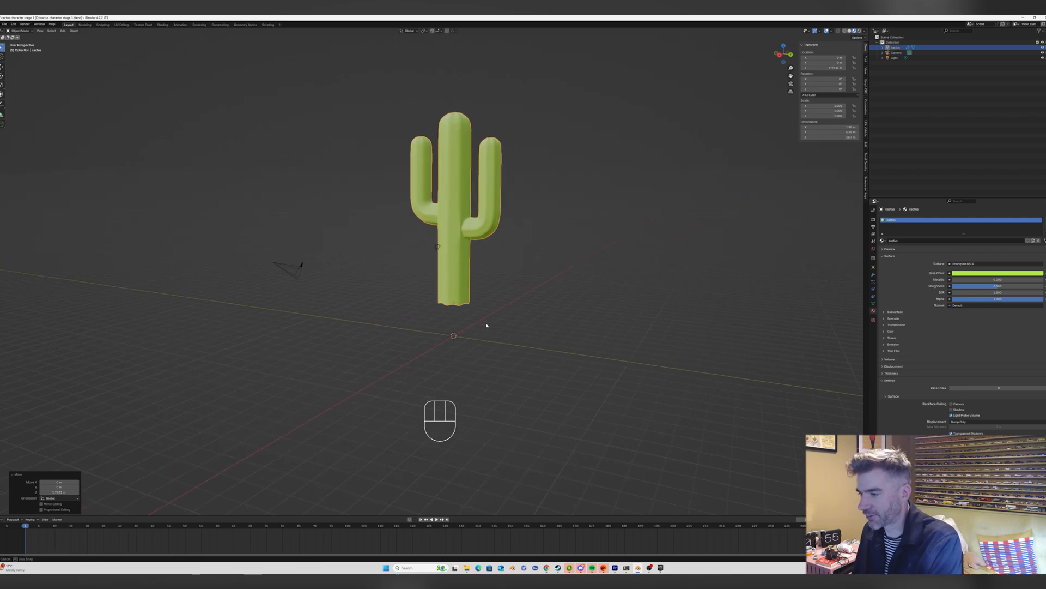
# Add a mesh circle at the world origin beneath the cactus as the base outline of a pot.
pyautogui.hotkey('shift', 'a')
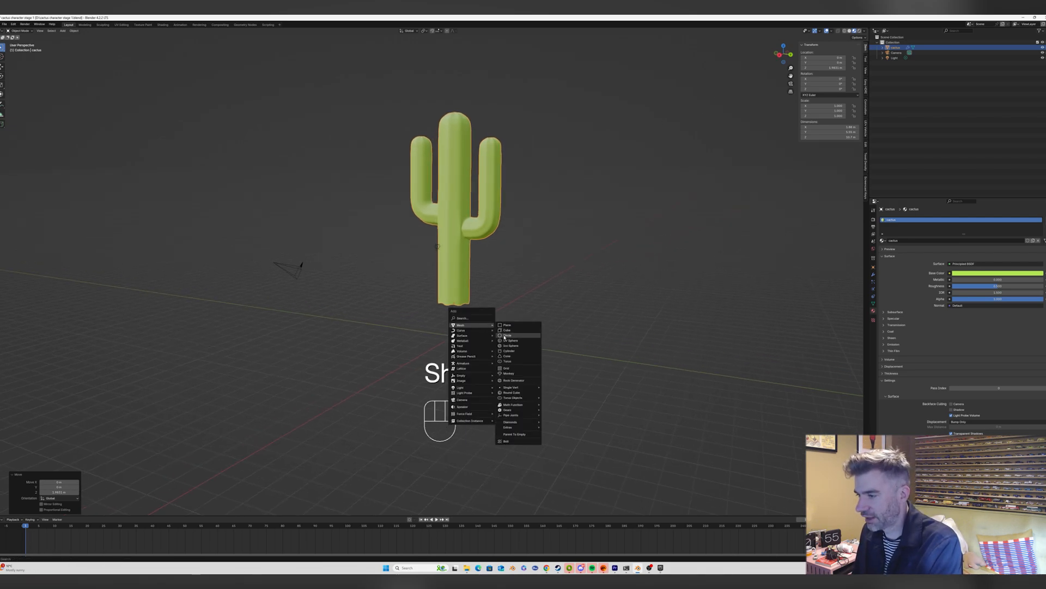
pyautogui.click(507, 335)
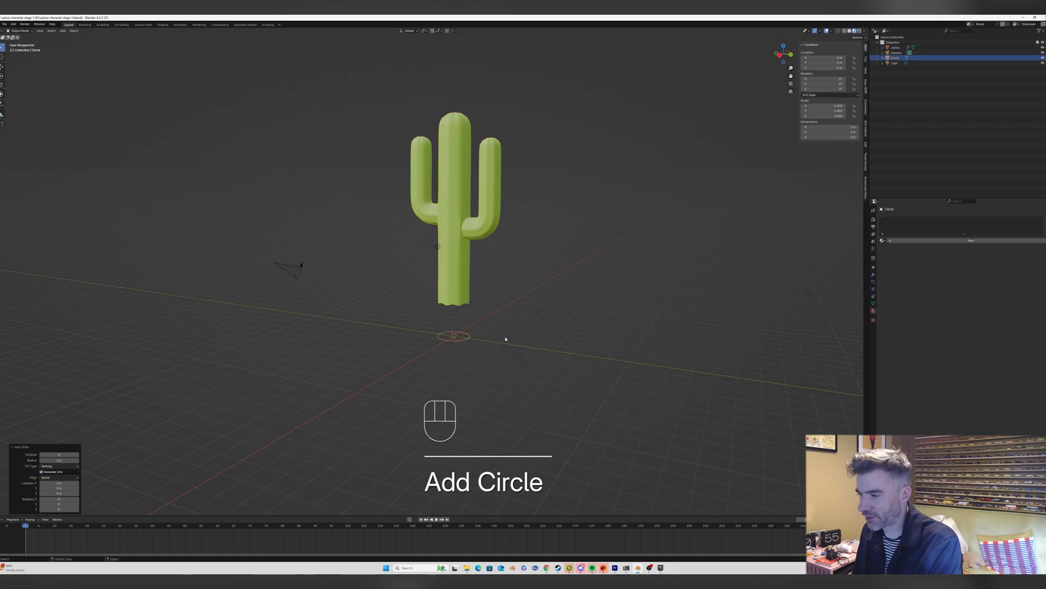
pyautogui.scroll(2, 467, 334)
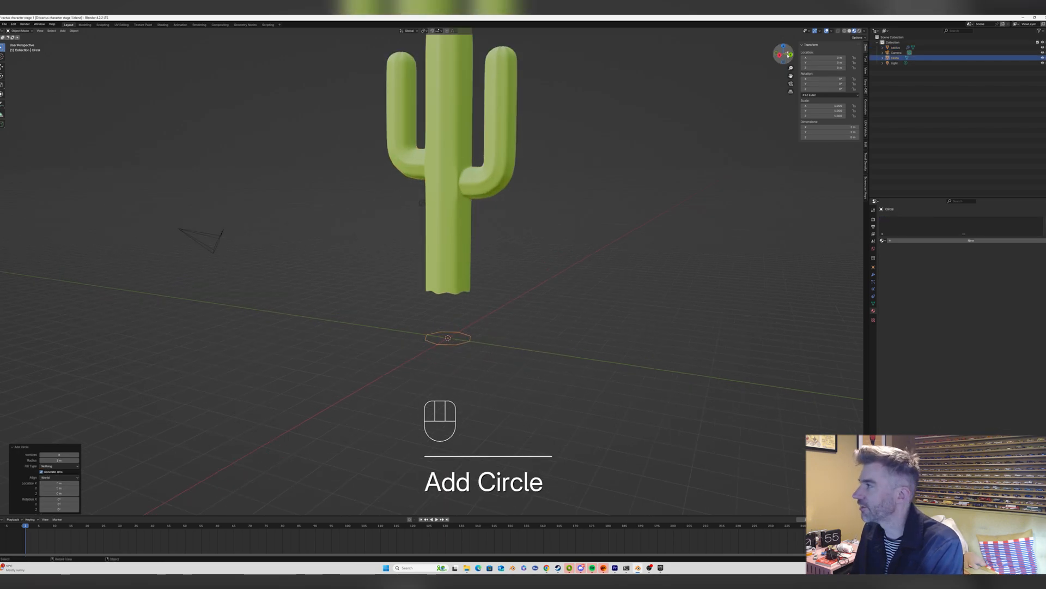
pyautogui.moveTo(487, 279); pyautogui.dragTo(479, 292, button='middle')
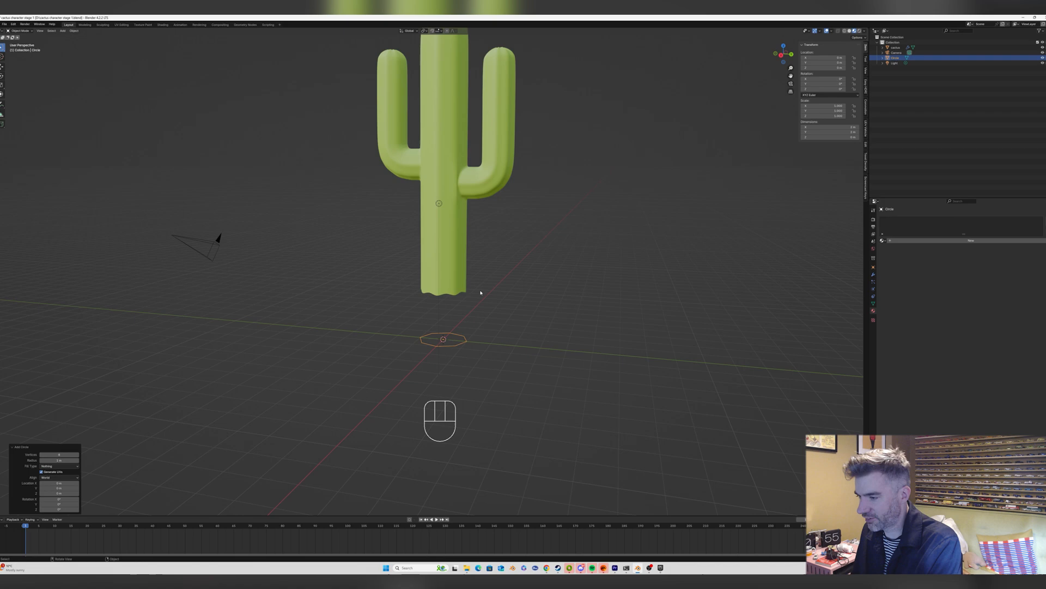
# Extrude the circle slightly upward along Z and scale its new top loop outward to flare the pot's base.
pyautogui.press('Tab')
pyautogui.press('e')
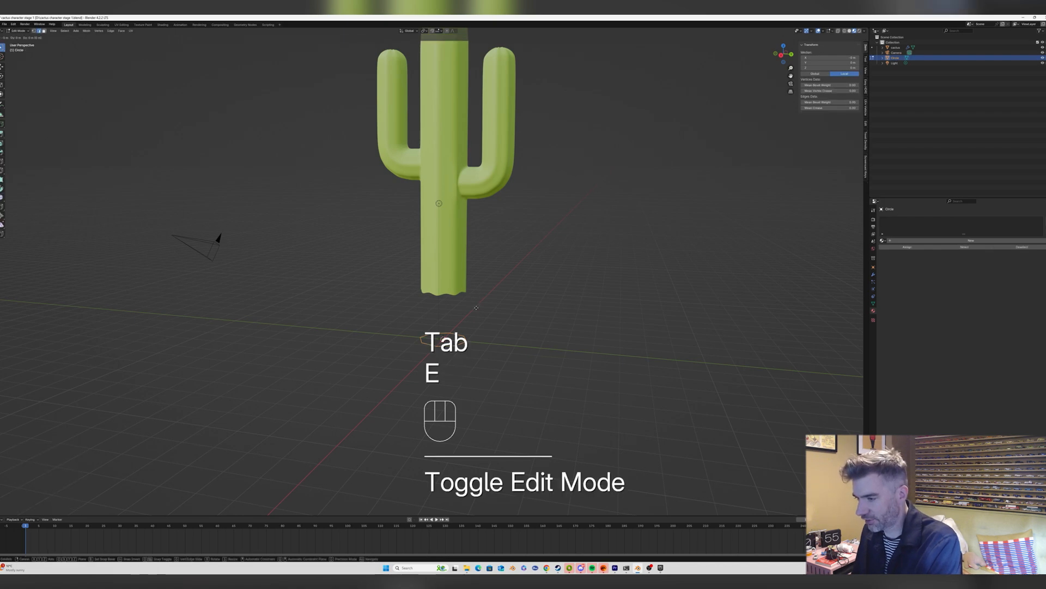
pyautogui.press('z')
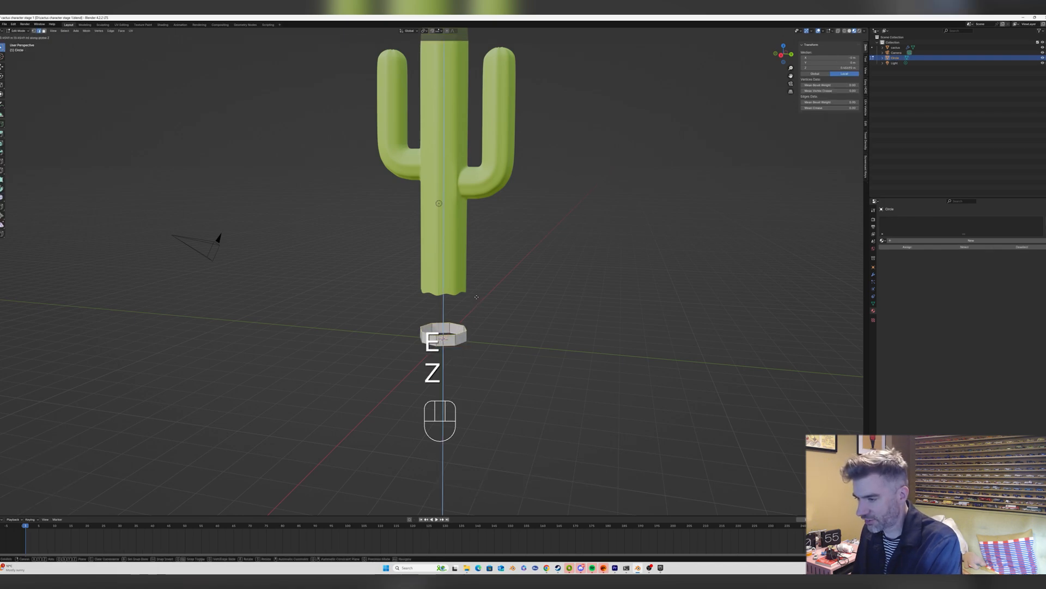
pyautogui.click(476, 294)
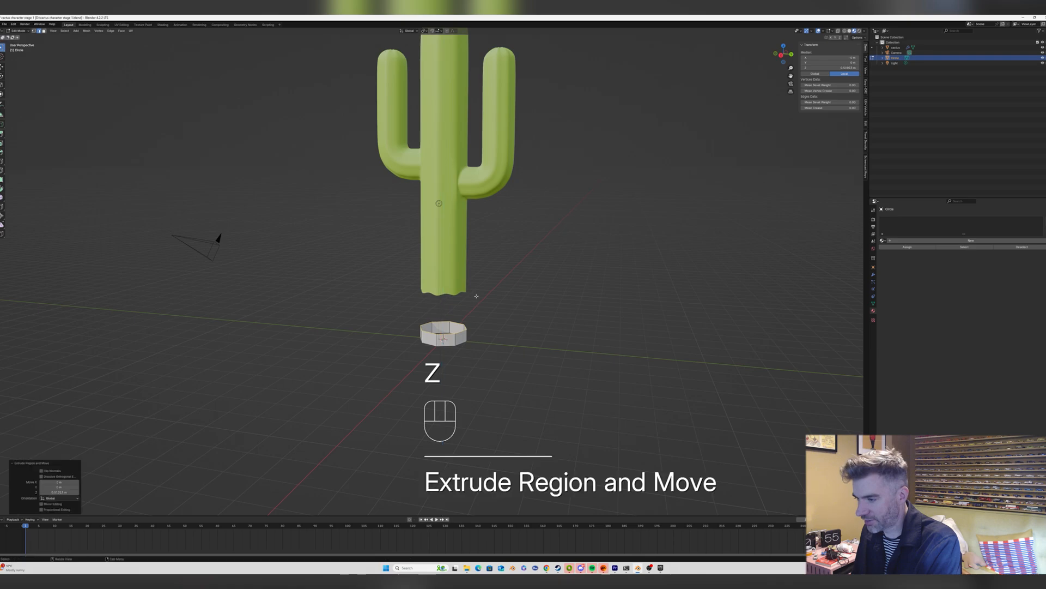
pyautogui.press('s')
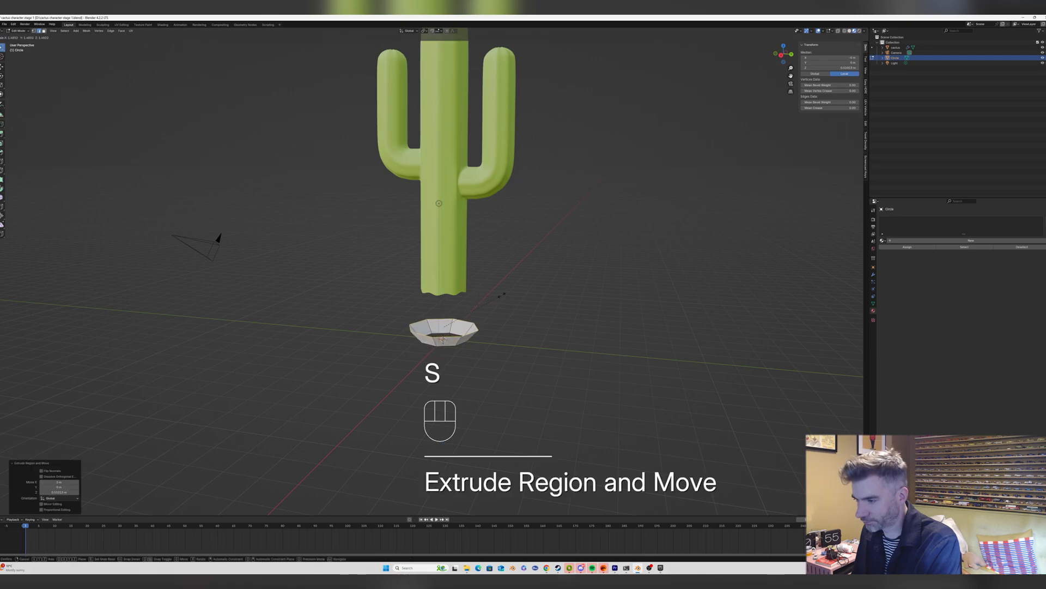
pyautogui.click(503, 294)
# Extrude the flared loop straight up along Z to form the pot's wall and widen its top edge slightly.
pyautogui.press('e')
pyautogui.press('z')
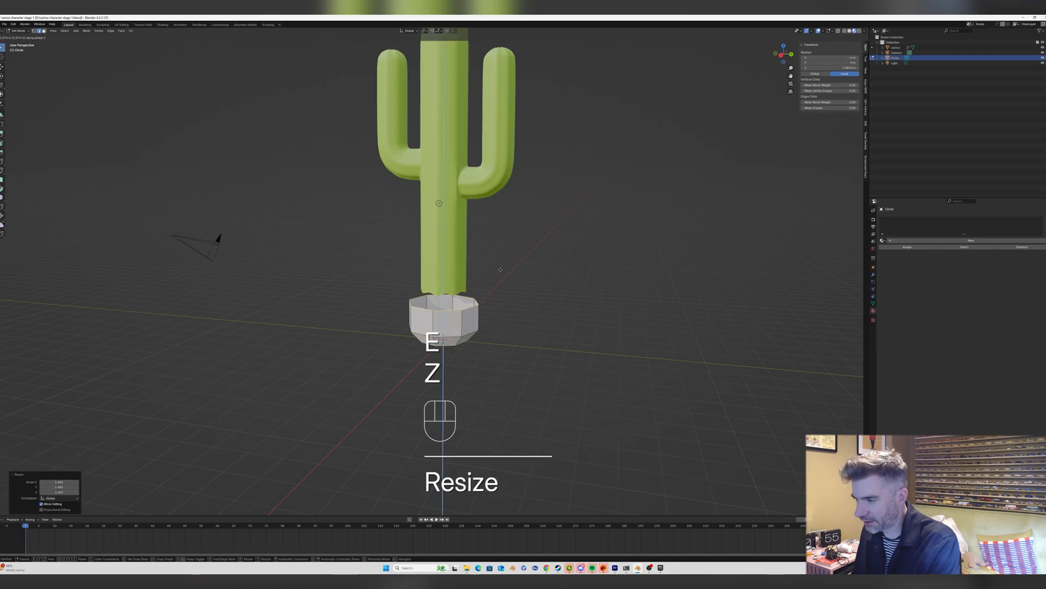
pyautogui.click(500, 269)
pyautogui.press('s')
pyautogui.click(507, 268)
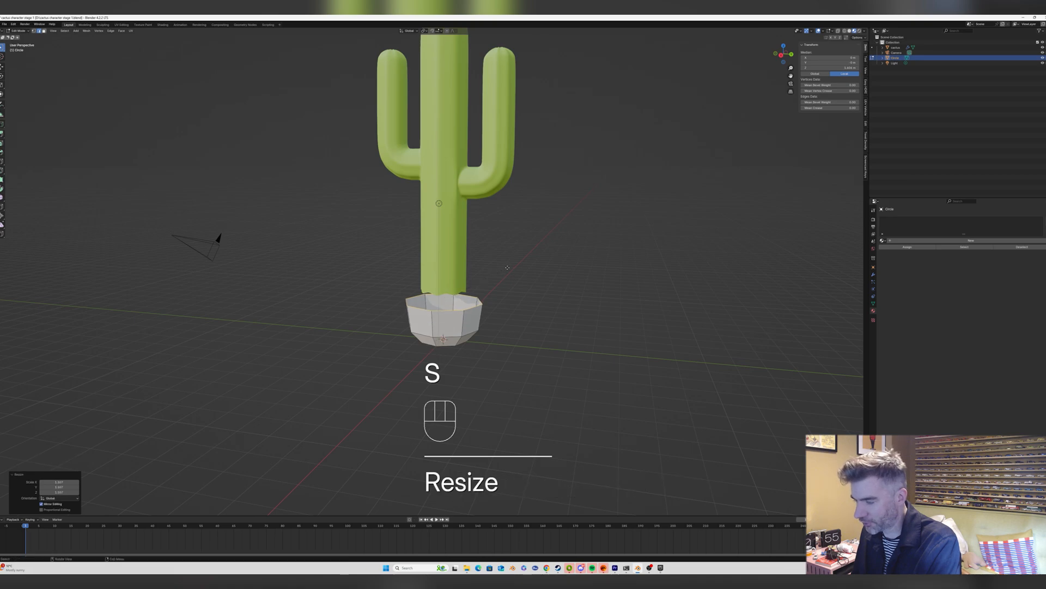
# Raise the pot's top edge loop along Z so it overlaps the cactus's base and fine-tune its scale.
pyautogui.press('g')
pyautogui.press('z')
pyautogui.click(508, 265)
pyautogui.moveTo(509, 263); pyautogui.dragTo(511, 258, button='middle')
pyautogui.press('g')
pyautogui.press('z')
pyautogui.click(513, 258)
pyautogui.press('s')
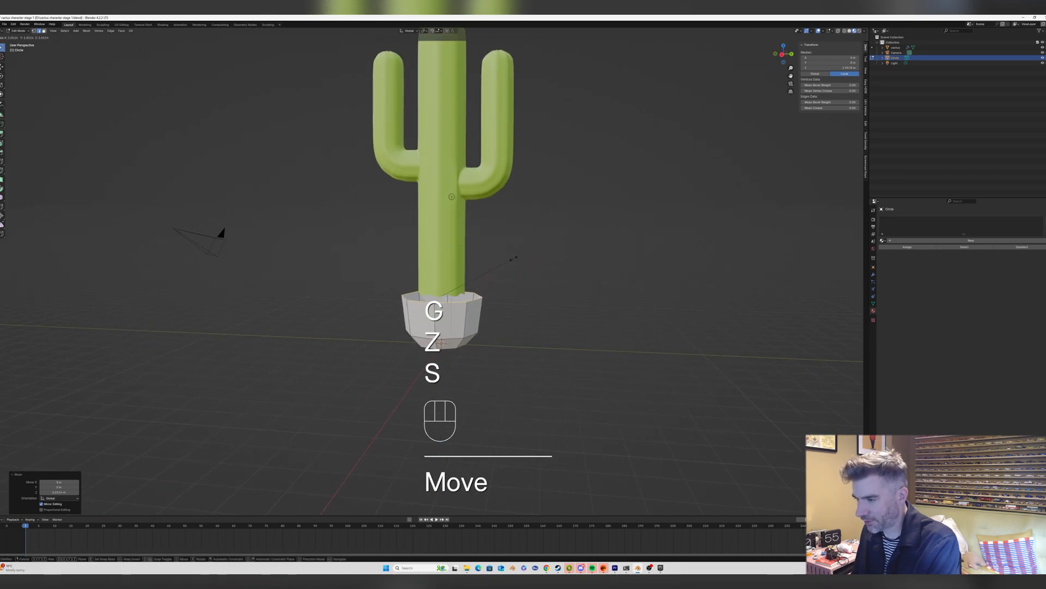
pyautogui.click(509, 263)
# Extrude the pot's top loop, scale it outward into a lip, and extrude the lip's outer edge slightly upward.
pyautogui.press('e')
pyautogui.press('z')
pyautogui.press('s')
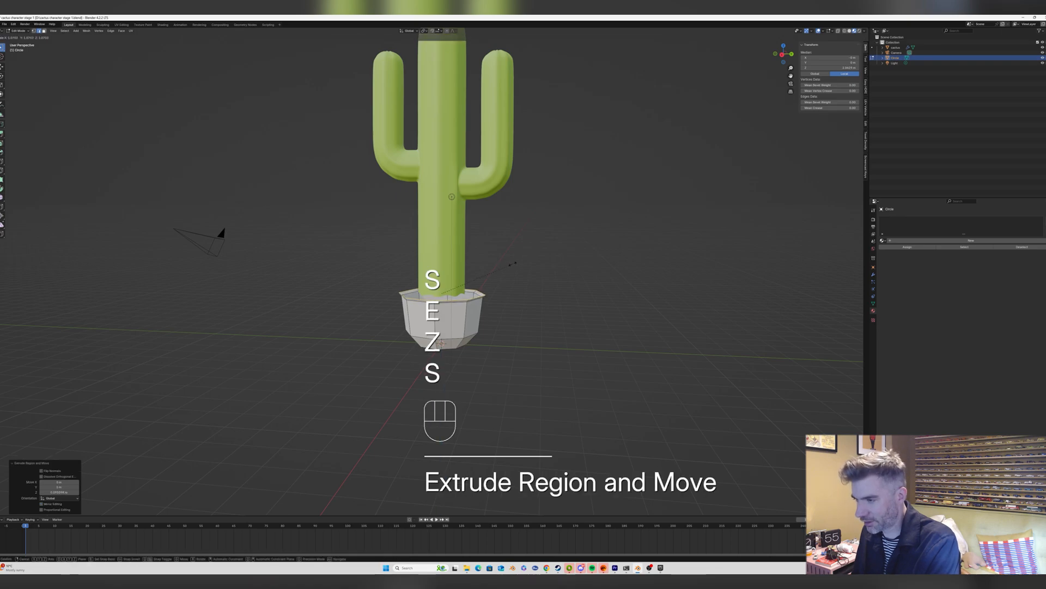
pyautogui.click(513, 263)
pyautogui.press('e')
pyautogui.press('z')
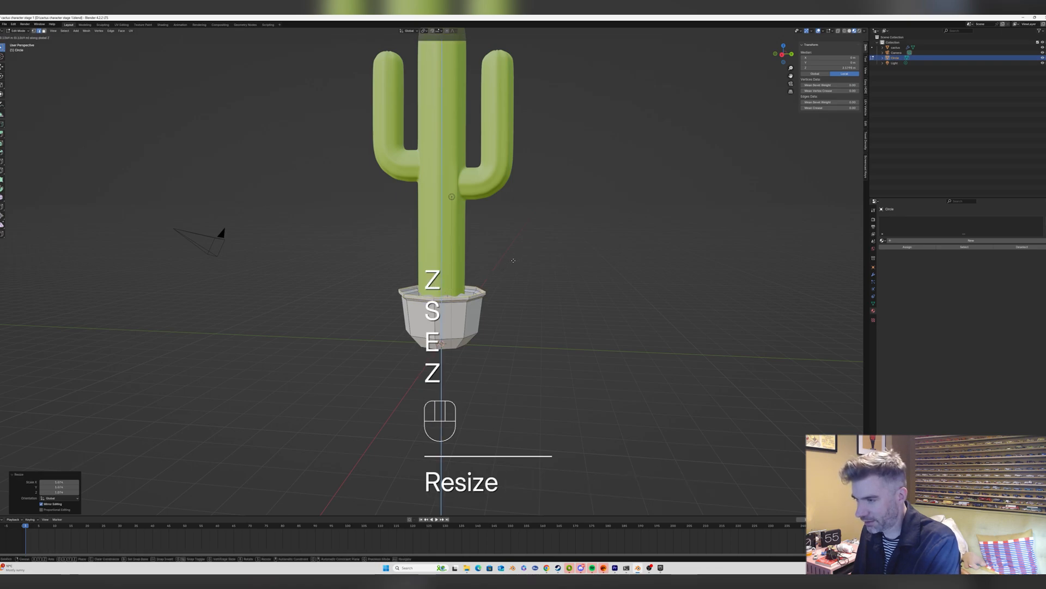
pyautogui.click(513, 259)
# Extrude the lip up once more and narrow its top, then extrude another loop inward to give the rim thickness.
pyautogui.press('e')
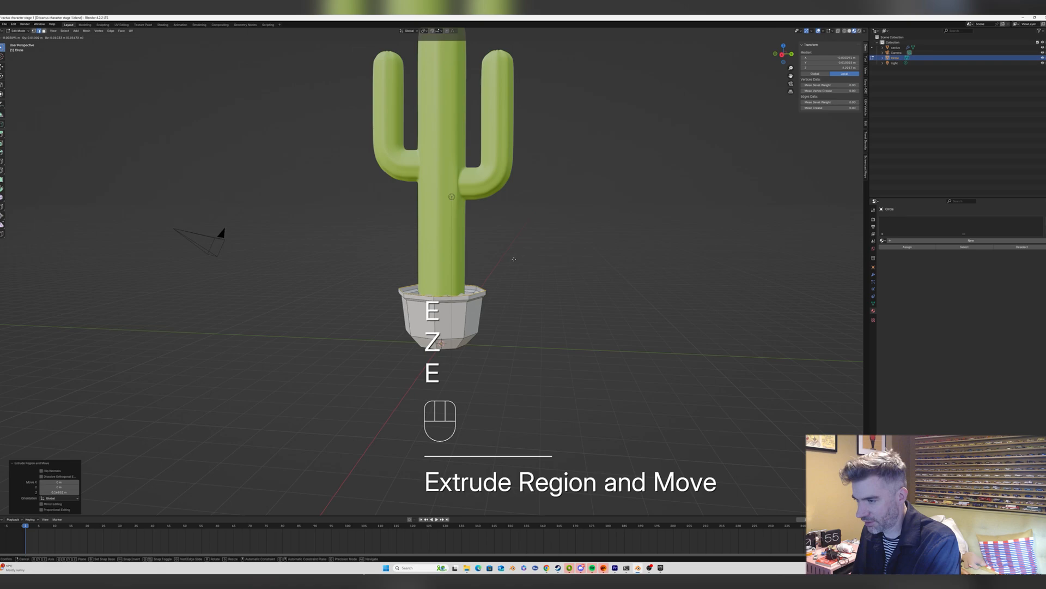
pyautogui.press('z')
pyautogui.click(514, 258)
pyautogui.press('s')
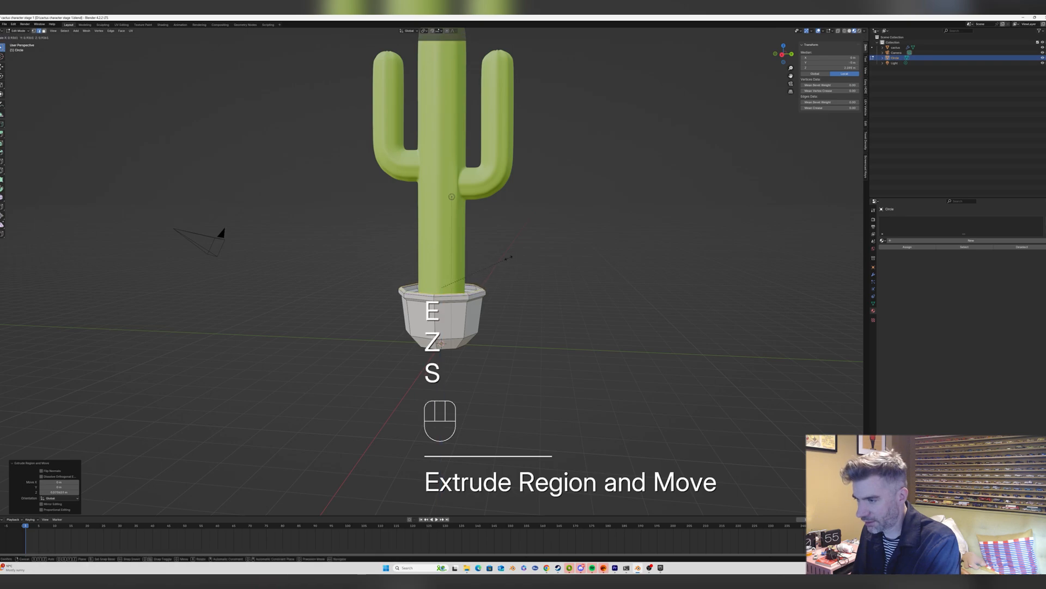
pyautogui.click(506, 257)
pyautogui.moveTo(506, 256); pyautogui.dragTo(510, 261, button='middle')
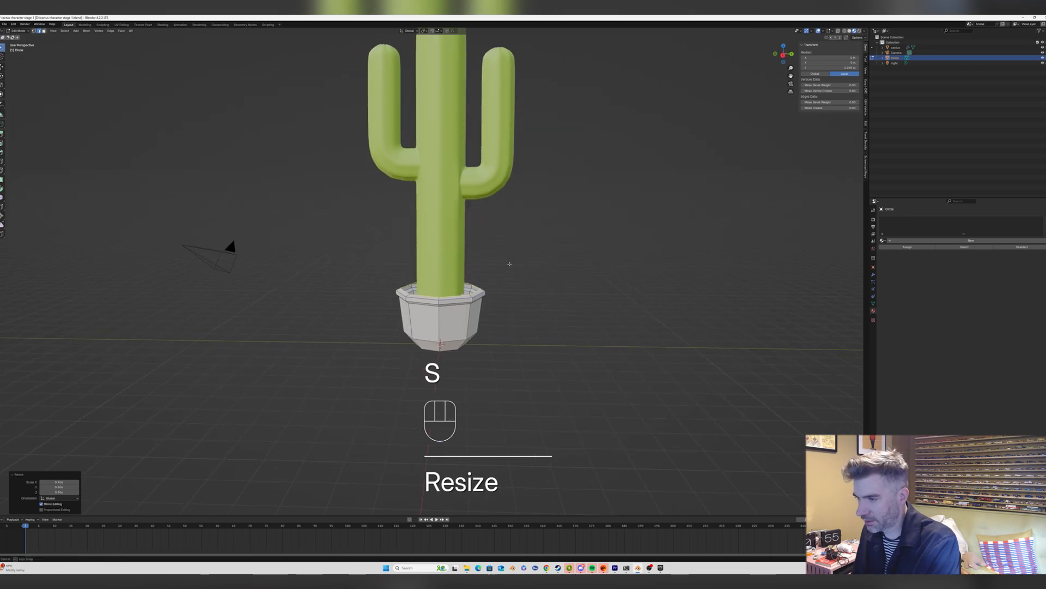
pyautogui.press('e')
pyautogui.press('s')
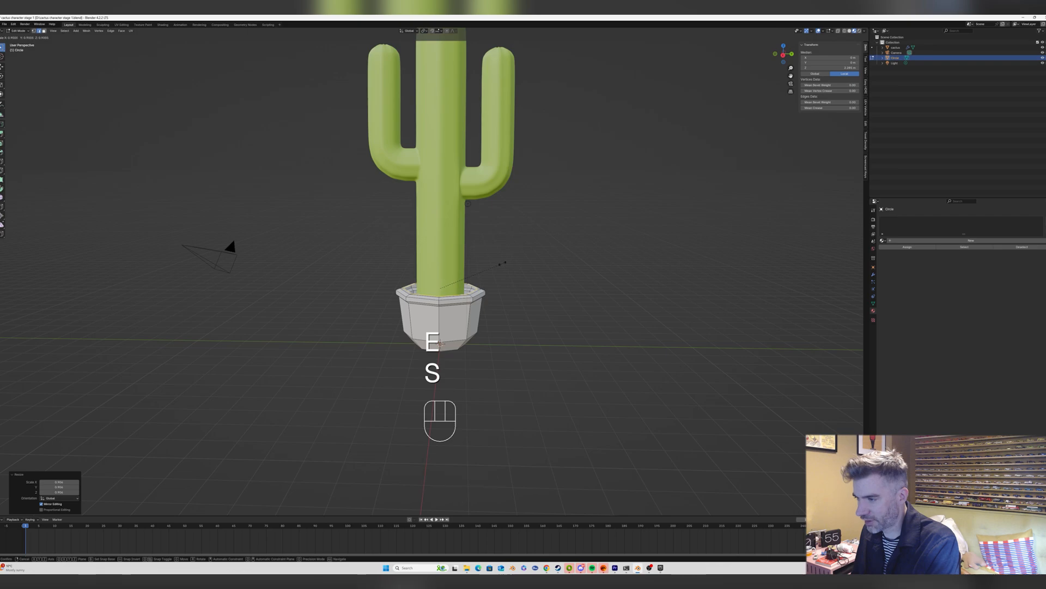
pyautogui.click(510, 262)
# Add a loop cut low around the pot's wall and scale it slightly outward to round the profile.
pyautogui.moveTo(510, 263); pyautogui.dragTo(467, 319, button='middle')
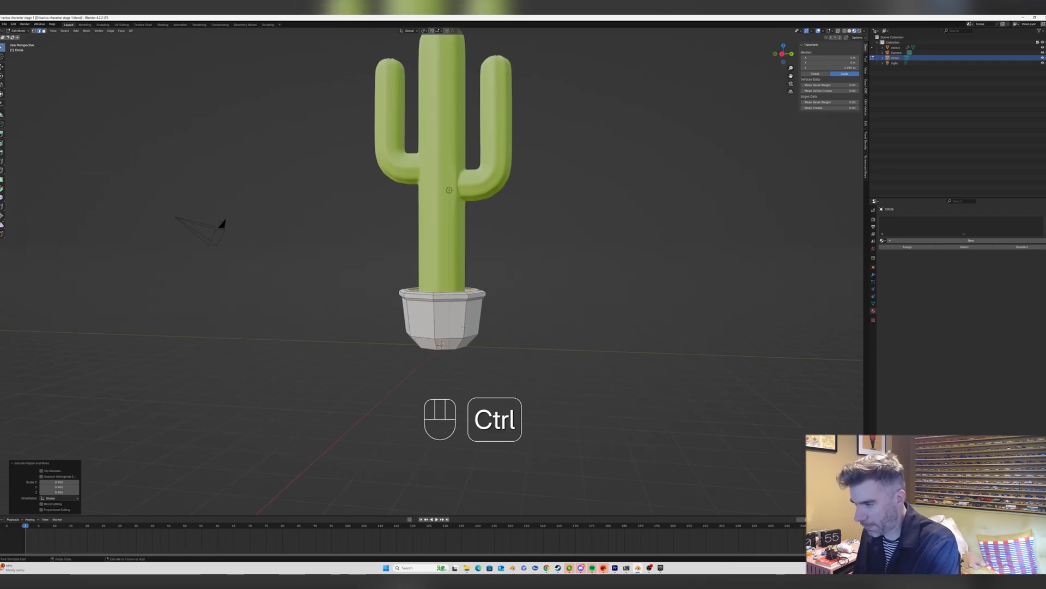
pyautogui.hotkey('ctrl', 'r')
pyautogui.click(466, 324)
pyautogui.click(467, 341)
pyautogui.press('s')
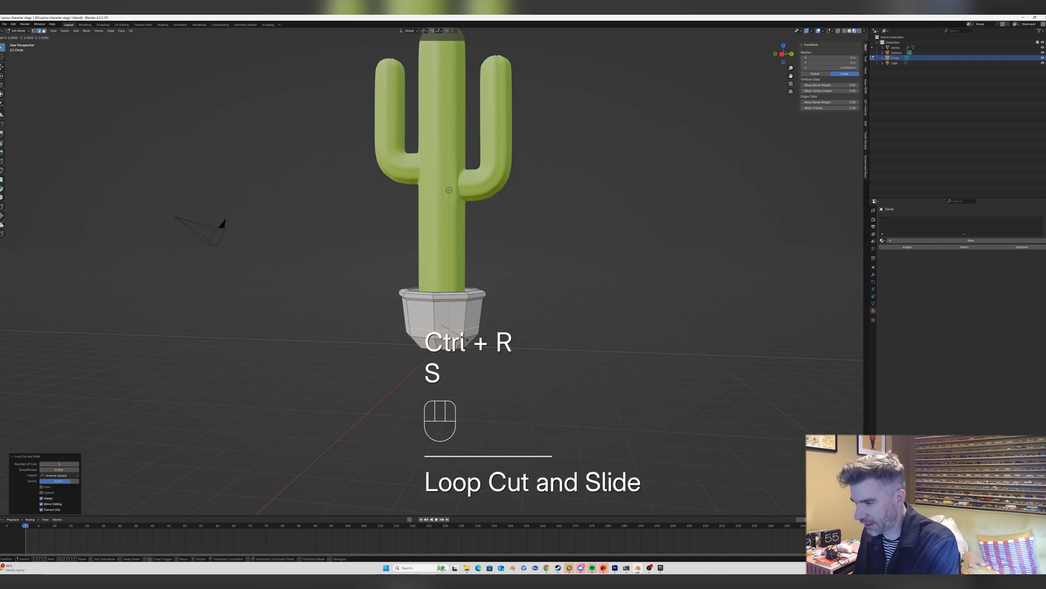
pyautogui.click(463, 327)
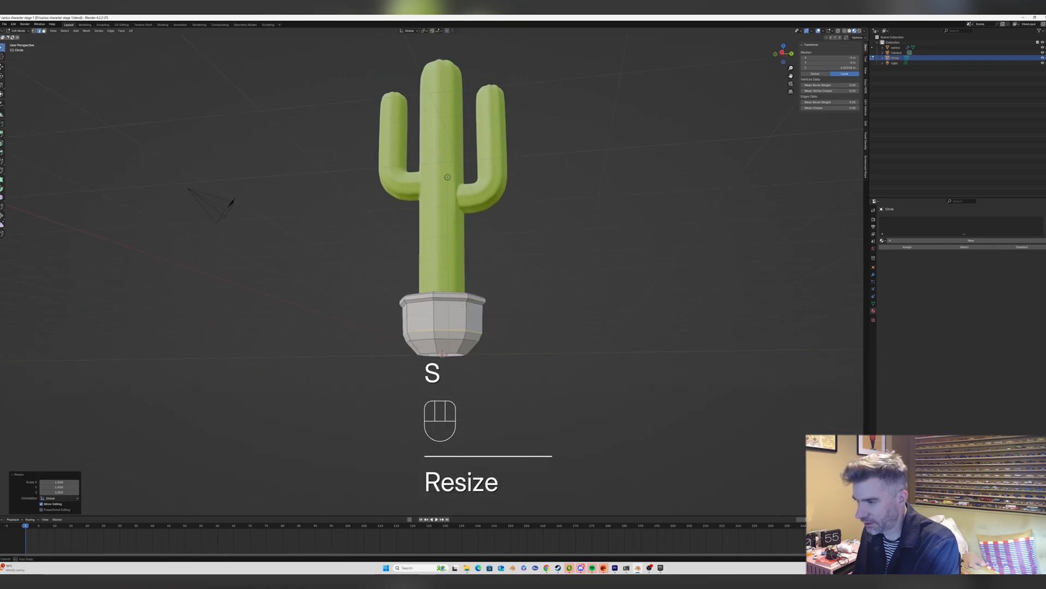
# Set up the right orthographic view in Solid shading with X-ray enabled and the pot in Edit Mode.
pyautogui.scroll(-3, 459, 315)
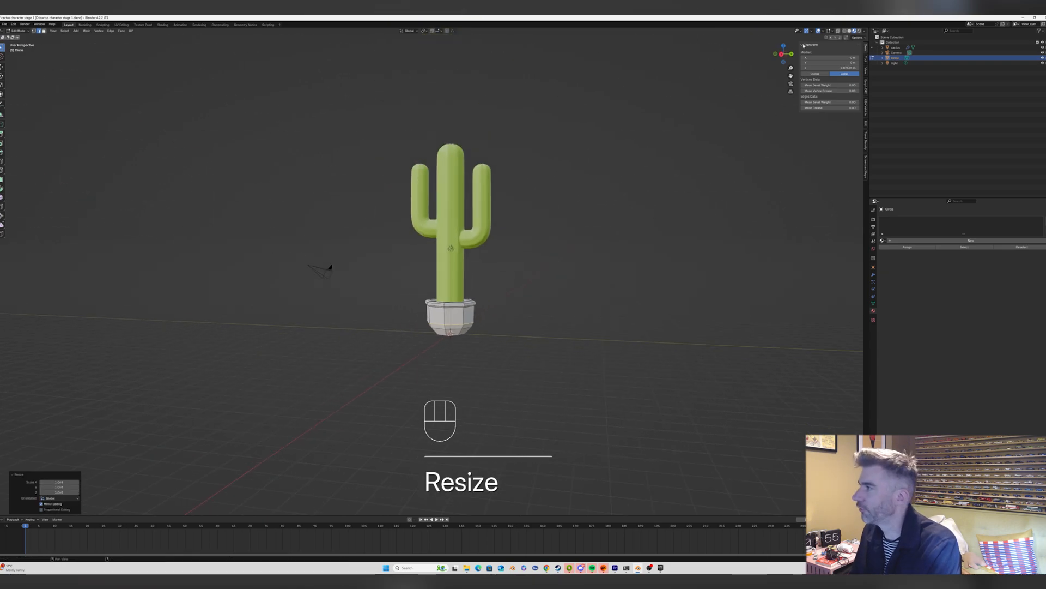
pyautogui.click(791, 56)
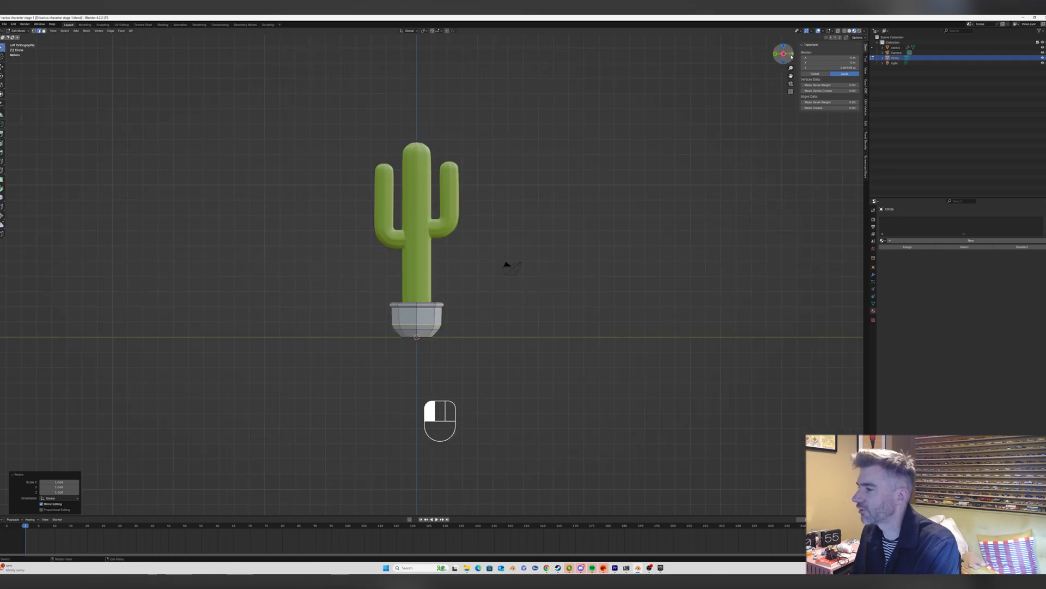
pyautogui.click(791, 56)
pyautogui.press('Tab')
pyautogui.press('1')
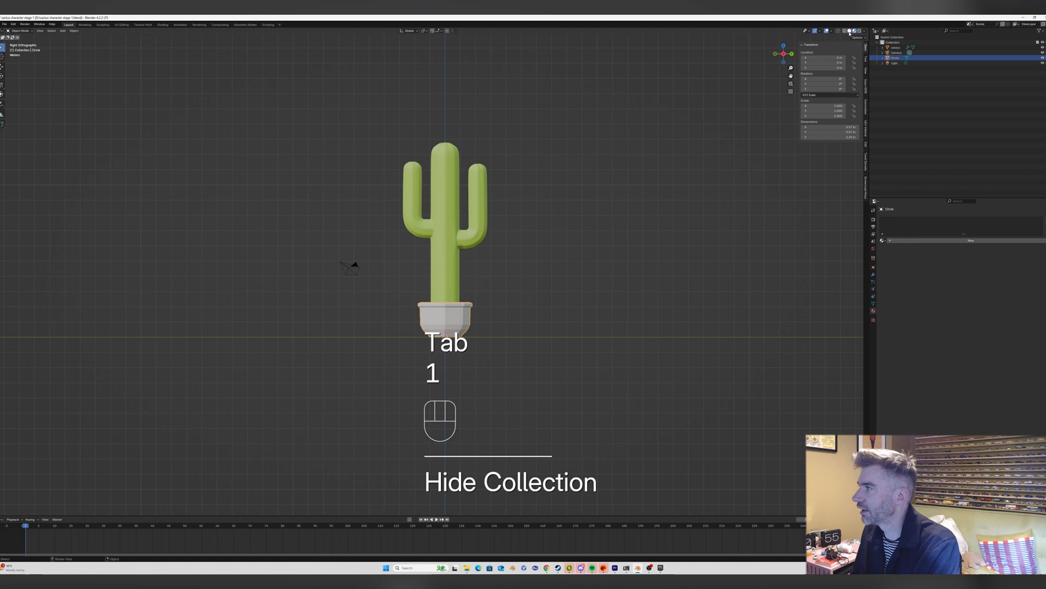
pyautogui.click(849, 31)
pyautogui.click(838, 31)
pyautogui.press('Tab')
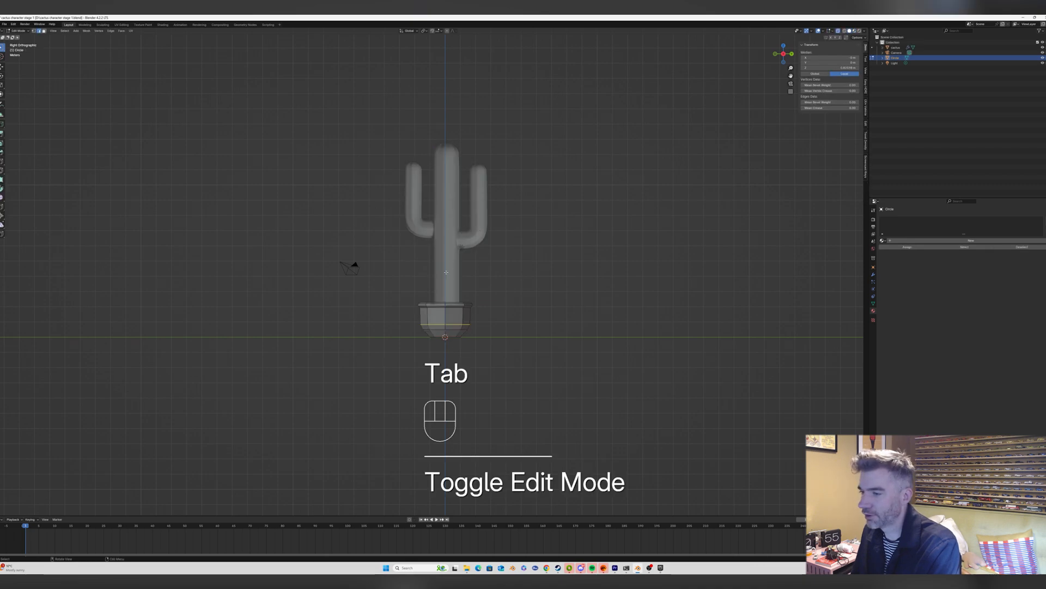
# Select all the rim's vertices, raise them along Z, and scale them outward to make the pot taller and wider.
pyautogui.press('1')
pyautogui.moveTo(396, 291); pyautogui.dragTo(482, 313)
pyautogui.press('g')
pyautogui.press('z')
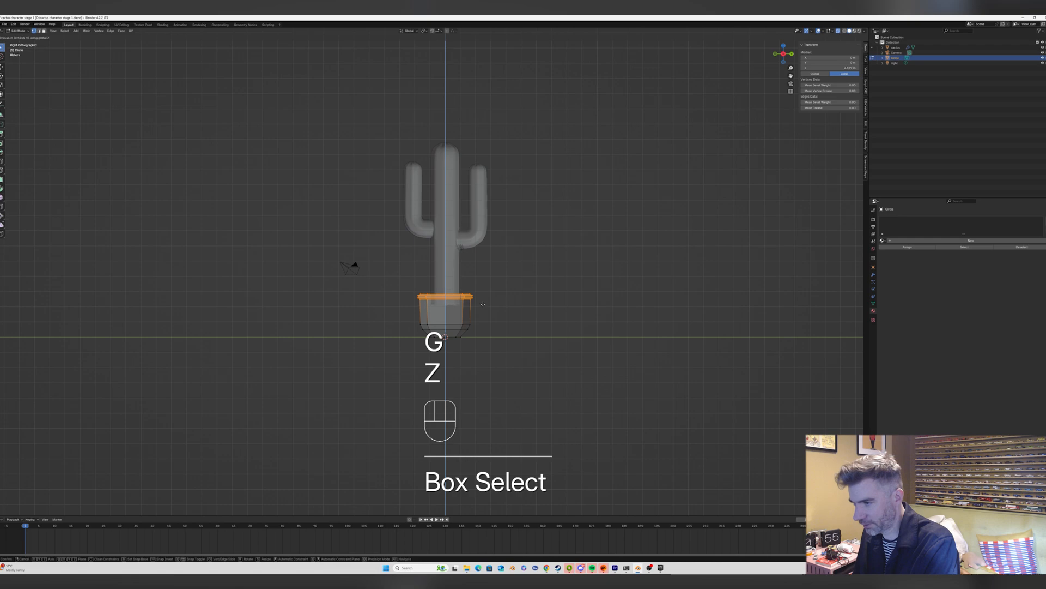
pyautogui.click(482, 304)
pyautogui.press('s')
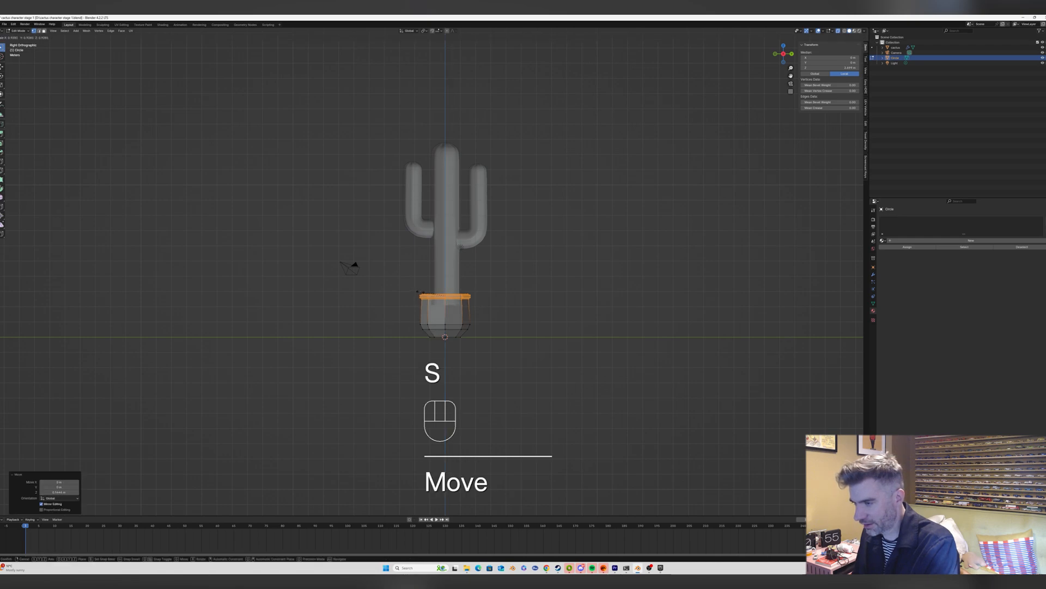
pyautogui.click(414, 295)
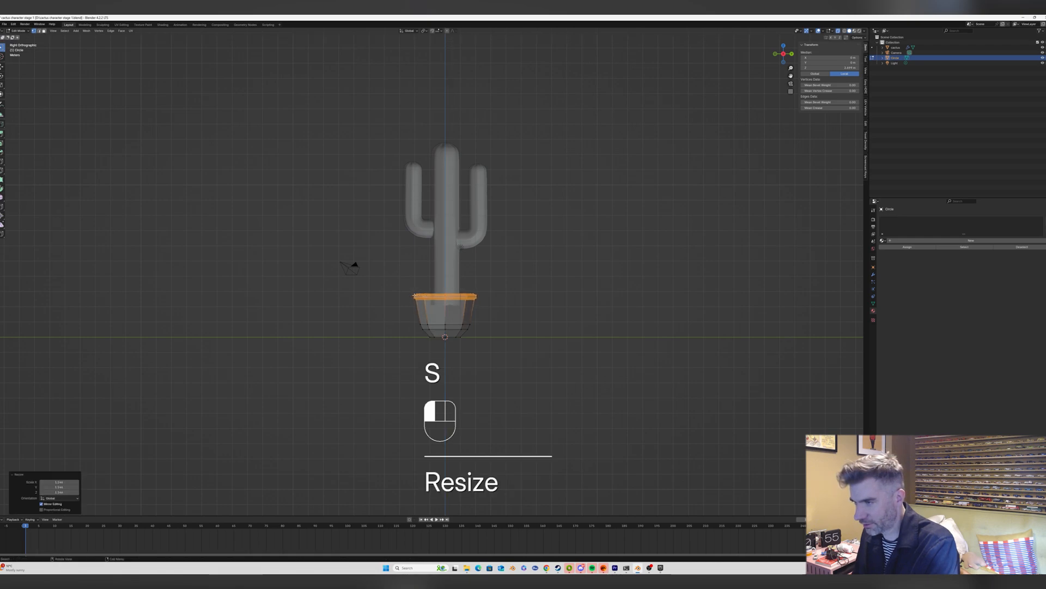
# Select the vertex loop low on the pot's wall and scale it slightly outward.
pyautogui.moveTo(408, 315); pyautogui.dragTo(481, 327)
pyautogui.press('s')
pyautogui.click(472, 326)
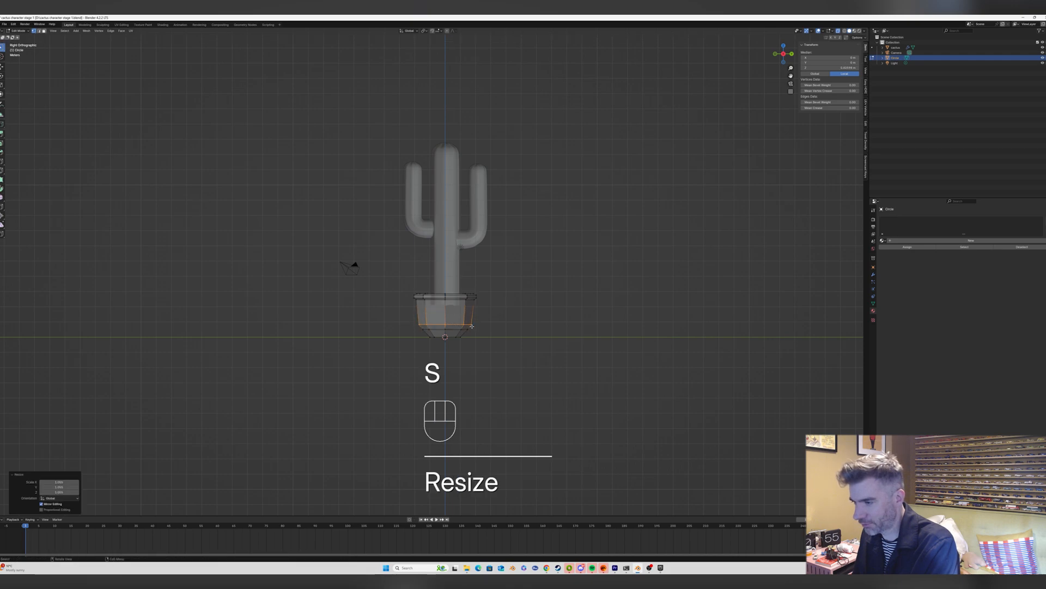
# Lower the vertex loop just above the pot's base along Z, widen it slightly, and return to Object Mode.
pyautogui.moveTo(417, 327); pyautogui.dragTo(476, 336)
pyautogui.press('g')
pyautogui.press('z')
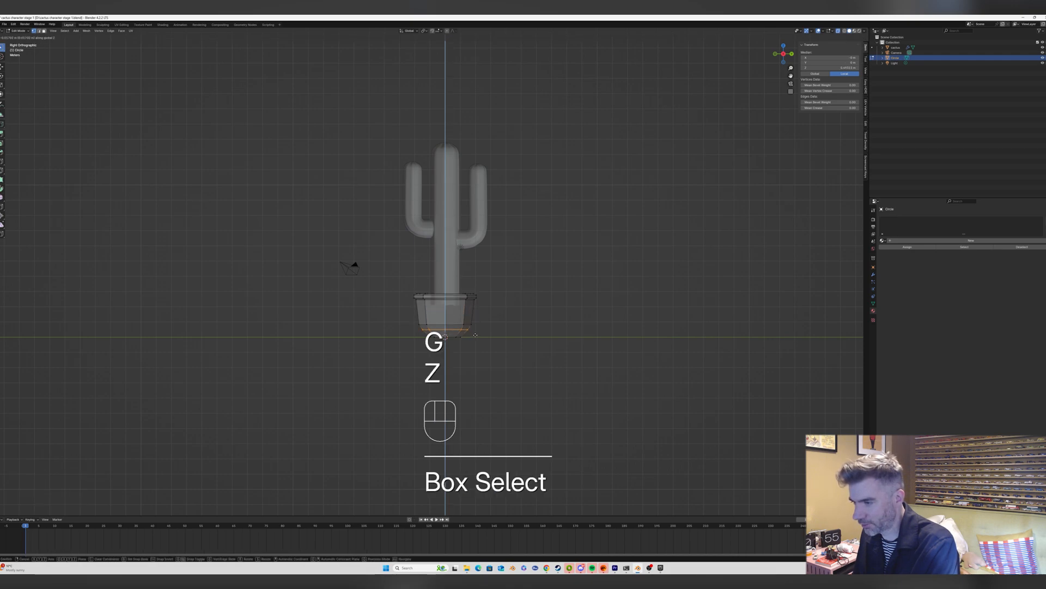
pyautogui.click(474, 337)
pyautogui.press('s')
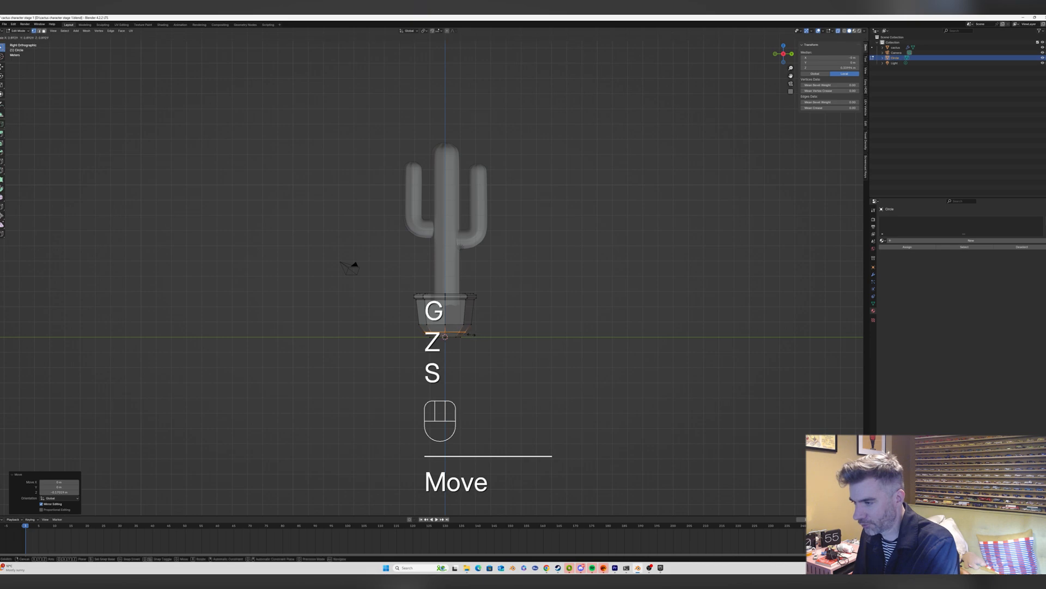
pyautogui.click(472, 334)
pyautogui.press('Tab')
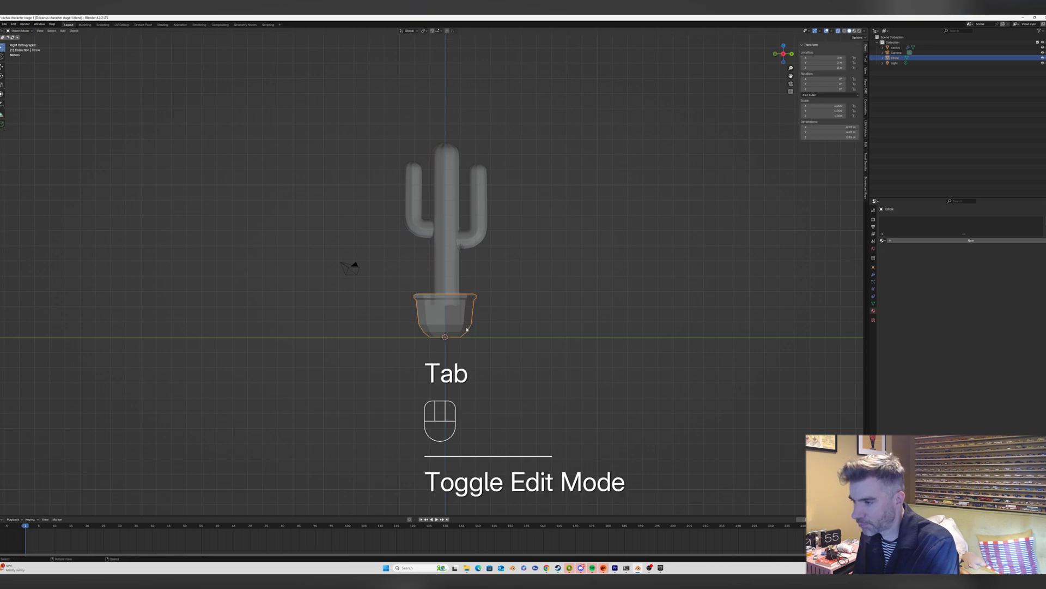
# Turn off X-ray and fill the open edge loop on the pot's underside with a face.
pyautogui.moveTo(472, 333); pyautogui.dragTo(519, 258, button='middle')
pyautogui.click(838, 31)
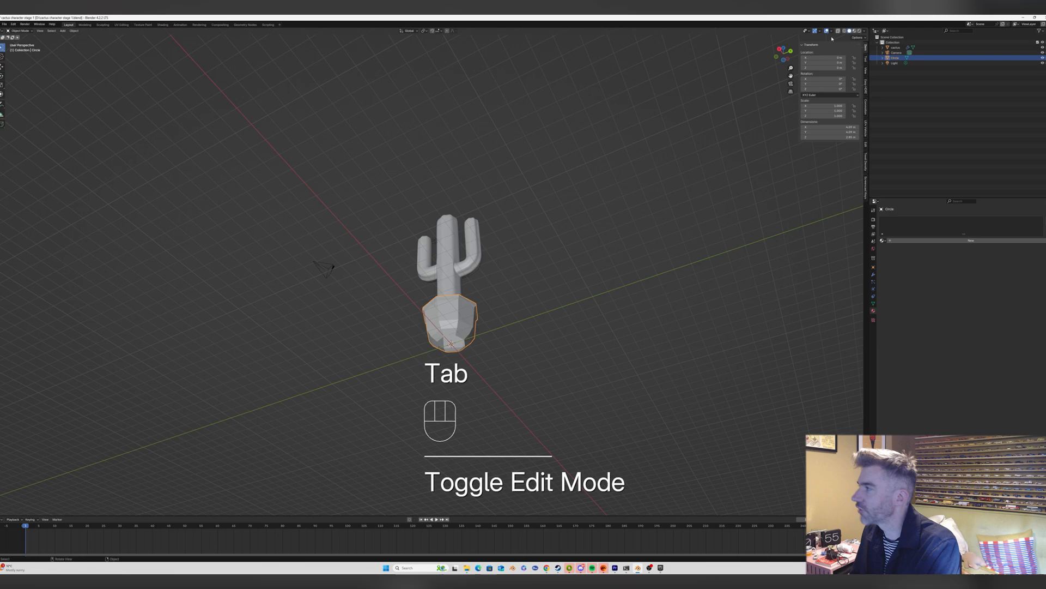
pyautogui.press('Tab')
pyautogui.scroll(4, 420, 333)
pyautogui.press('2')
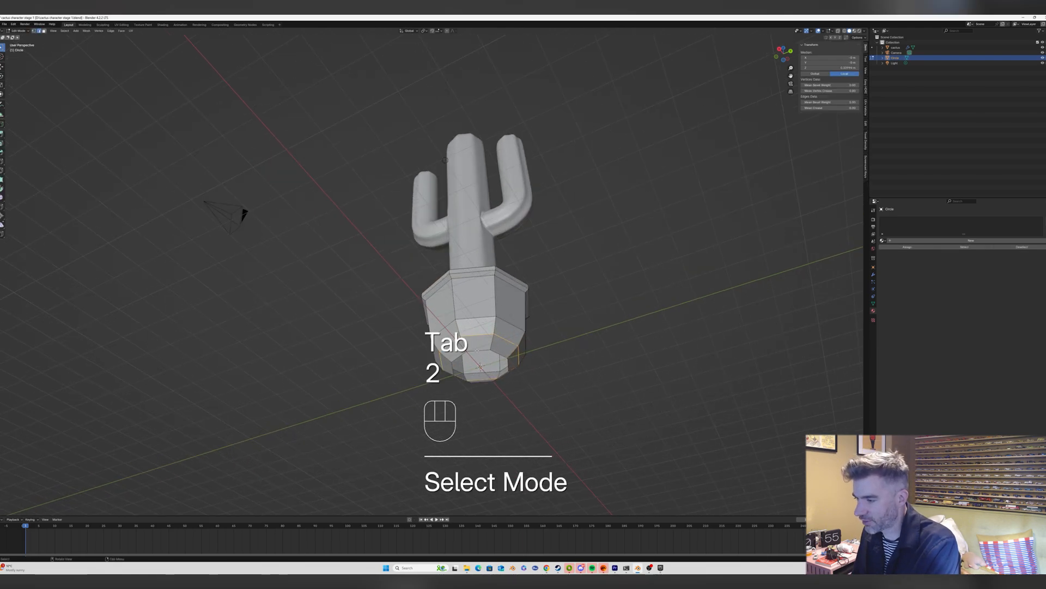
pyautogui.keyDown('alt'); pyautogui.click(481, 349); pyautogui.keyUp('alt')
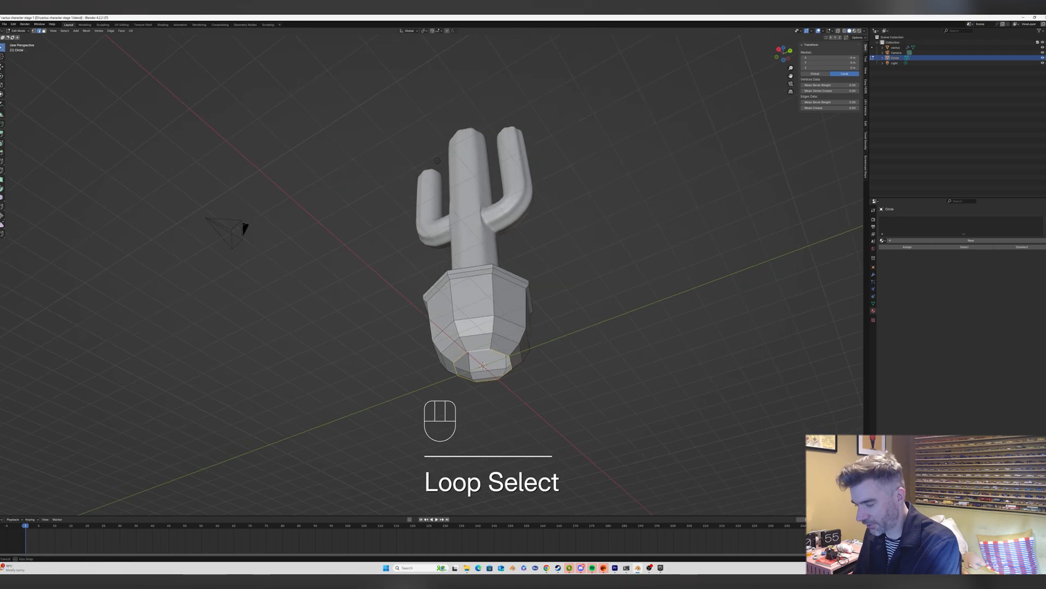
pyautogui.press('f')
pyautogui.moveTo(481, 349); pyautogui.dragTo(813, 261, button='middle')
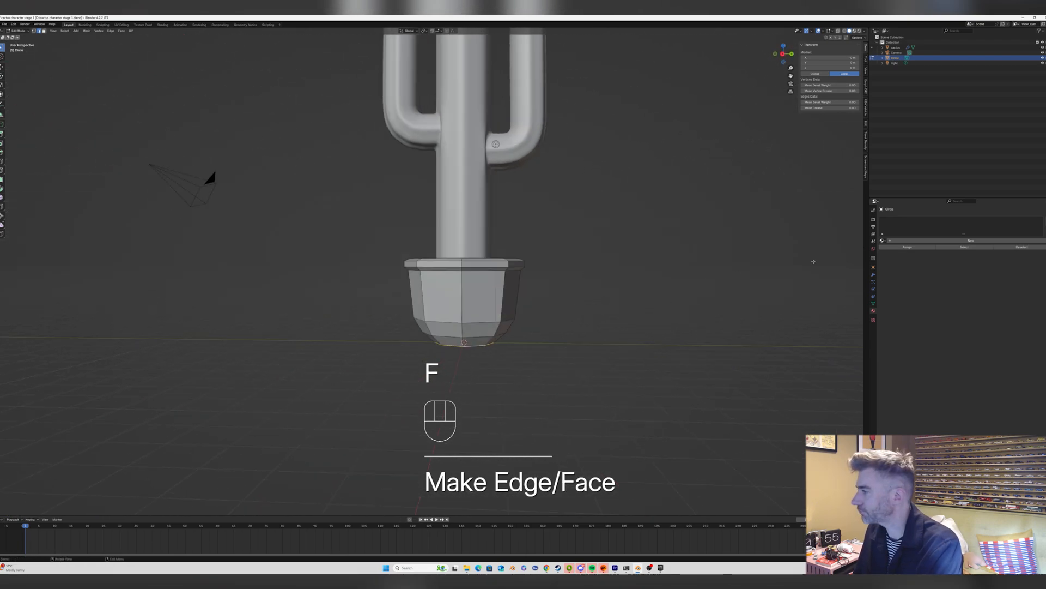
# Leave Edit Mode, add a Subdivision Surface modifier to the pot, and raise its viewport level.
pyautogui.press('Tab')
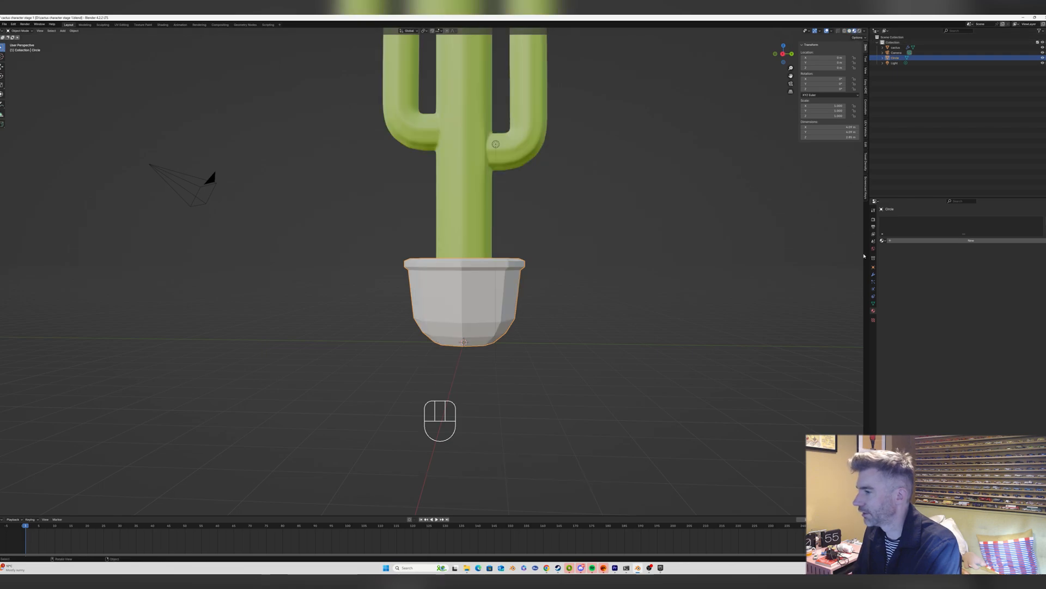
pyautogui.click(874, 275)
pyautogui.click(922, 219)
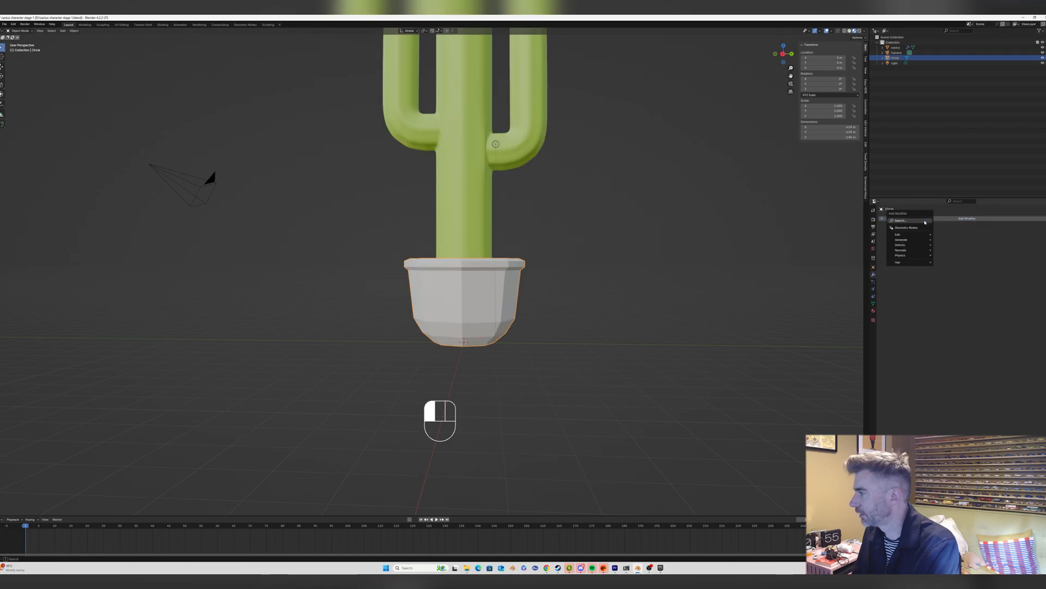
pyautogui.click(958, 234)
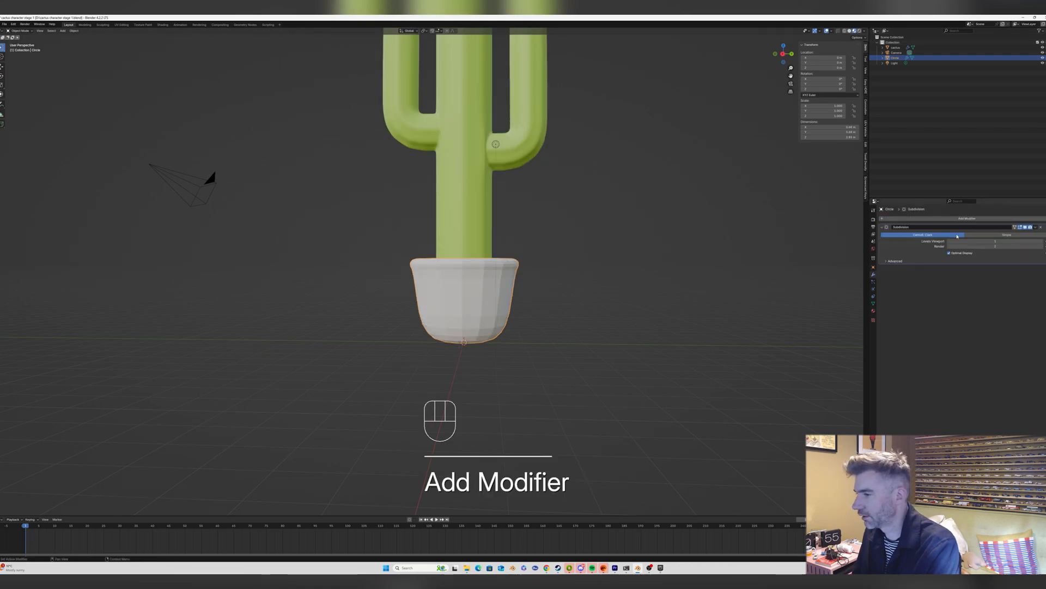
pyautogui.click(1043, 242)
# Apply smooth shading to the pot.
pyautogui.moveTo(620, 234); pyautogui.dragTo(516, 261, button='middle')
pyautogui.rightClick(537, 252)
pyautogui.click(541, 255)
# Add one loop cut at the top of the pot's wall just under the rim and another around the rim's outer side.
pyautogui.press('Tab')
pyautogui.hotkey('ctrl', 'r')
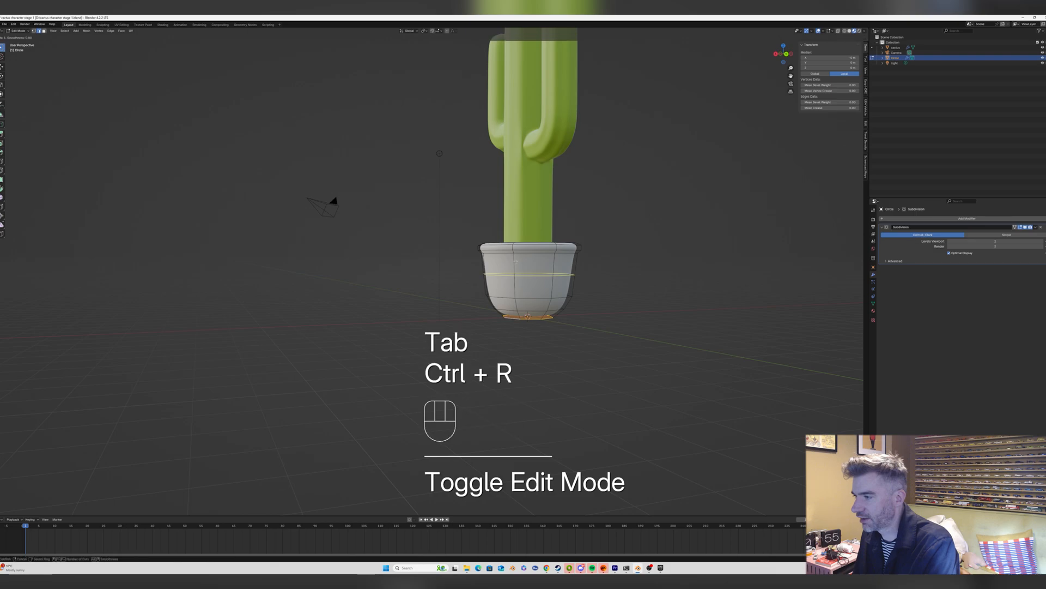
pyautogui.click(516, 260)
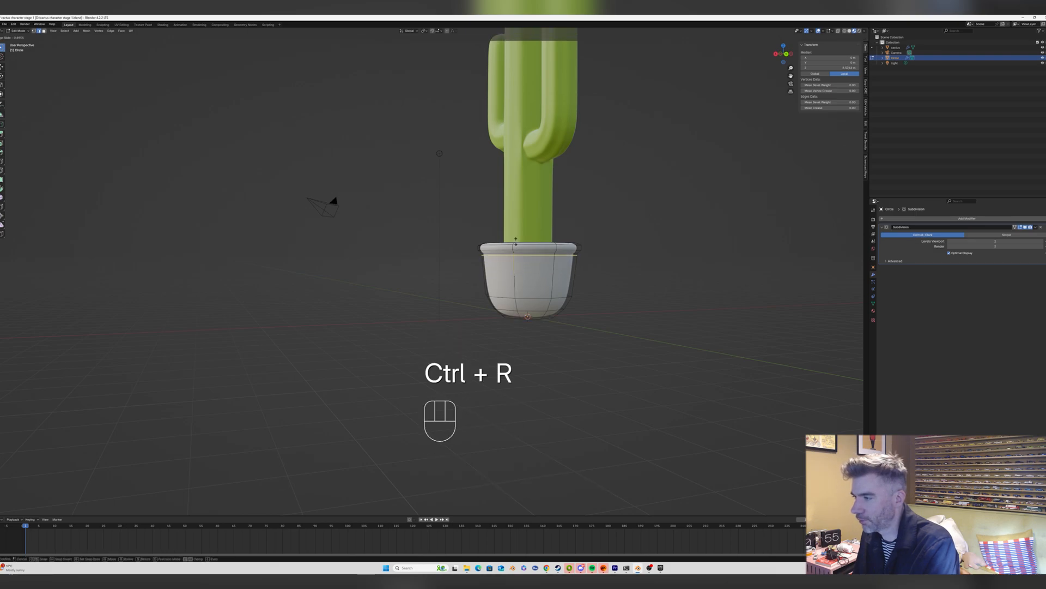
pyautogui.click(515, 239)
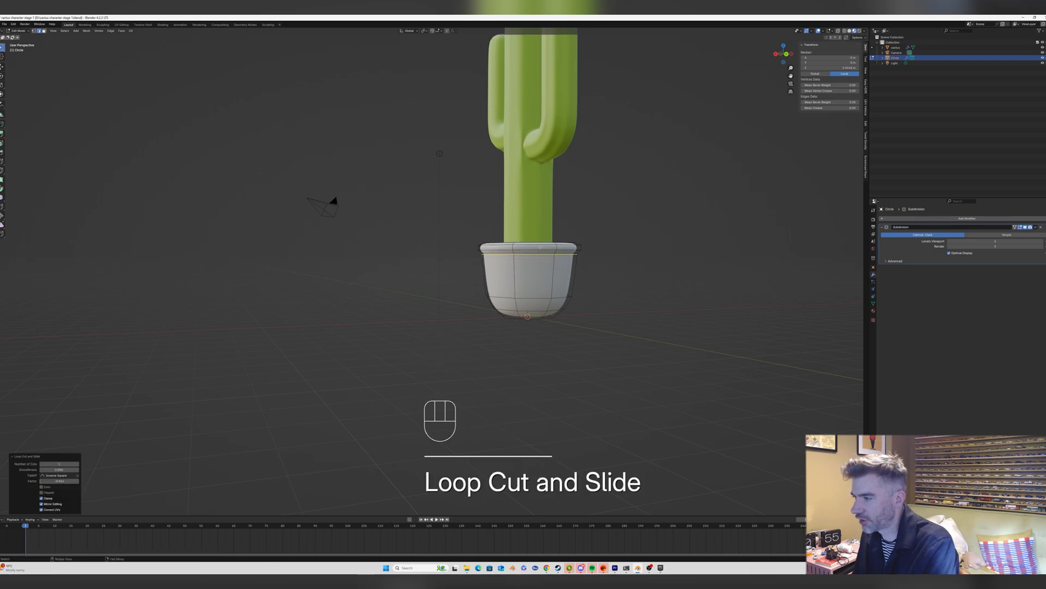
pyautogui.hotkey('ctrl', 'r')
pyautogui.click(556, 245)
pyautogui.click(555, 252)
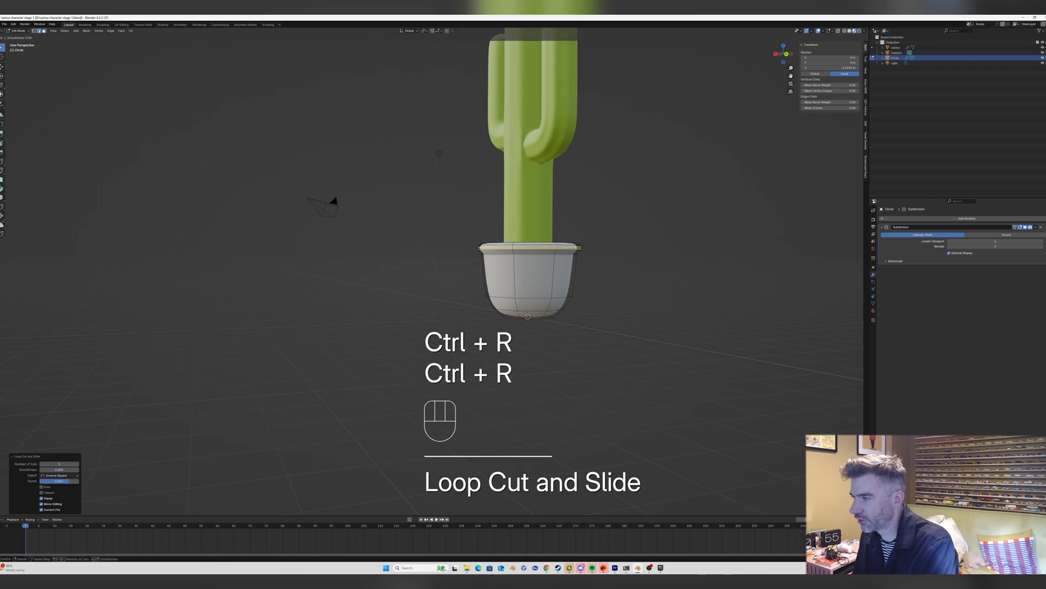
# Add loop cuts just above and below the lower edge loop of the pot's wall to tighten its curve.
pyautogui.hotkey('ctrl', 'r')
pyautogui.click(554, 286)
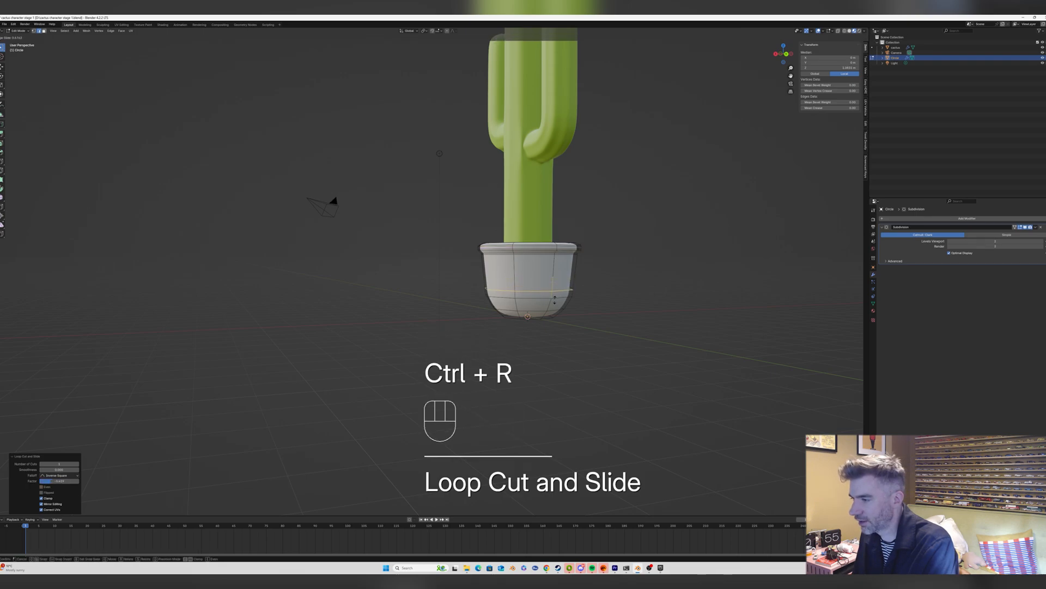
pyautogui.click(549, 303)
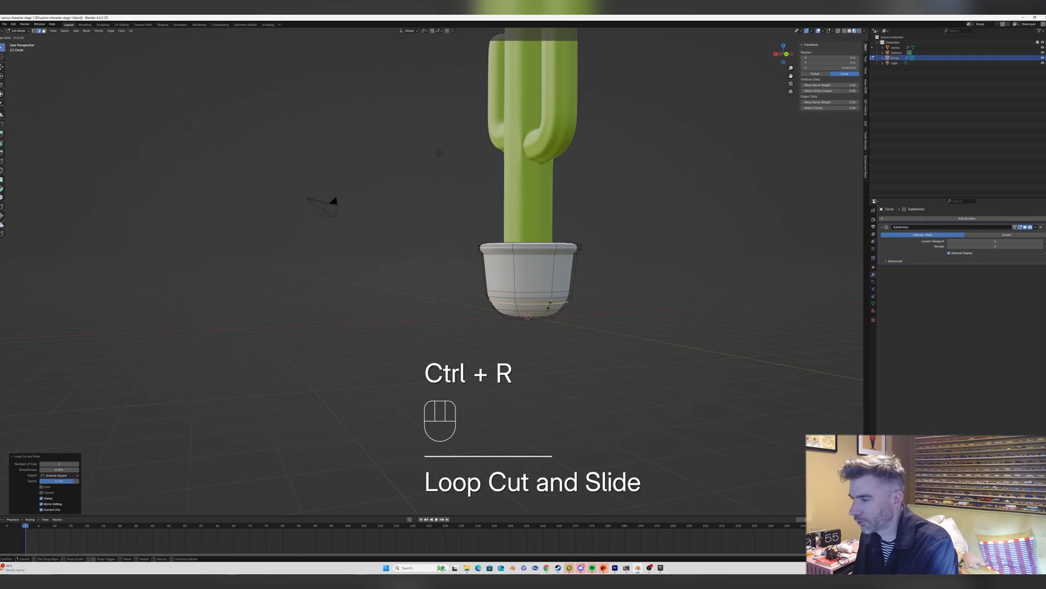
pyautogui.click(549, 305)
# Add a loop cut around the top face of the pot's rim and return to Object Mode.
pyautogui.moveTo(545, 264)
pyautogui.mouseDown(button='middle')
pyautogui.moveTo(552, 283)
pyautogui.moveTo(554, 256)
pyautogui.moveTo(537, 256)
pyautogui.mouseUp(button='middle')
pyautogui.scroll(4, 551, 281)
pyautogui.hotkey('ctrl', 'r')
pyautogui.click(581, 232)
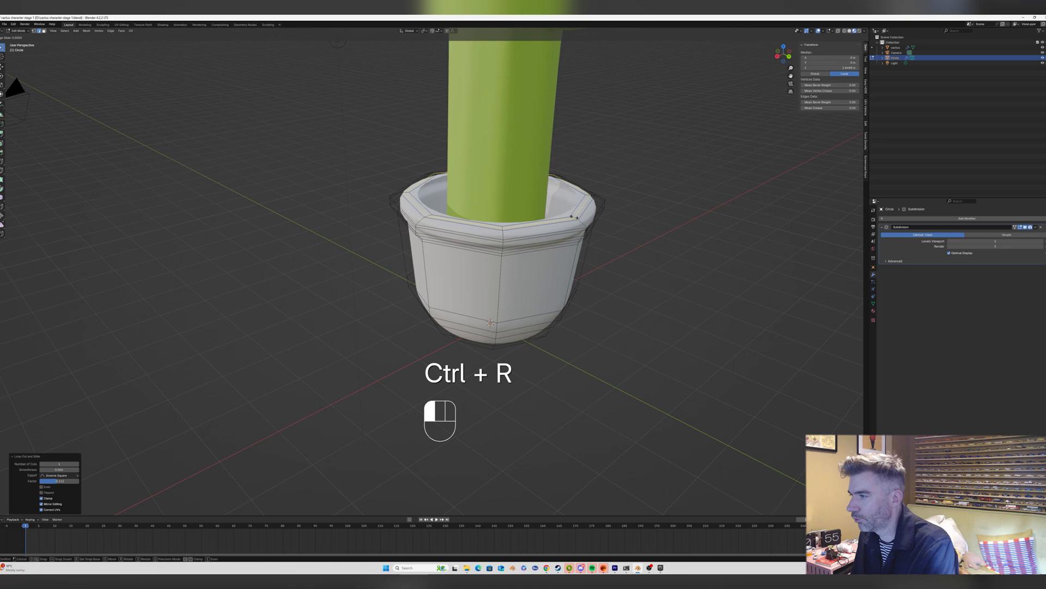
pyautogui.press('Tab')
pyautogui.moveTo(581, 232); pyautogui.dragTo(545, 267, button='middle')
pyautogui.scroll(-3, 543, 257)
pyautogui.moveTo(658, 259); pyautogui.dragTo(632, 257, button='middle')
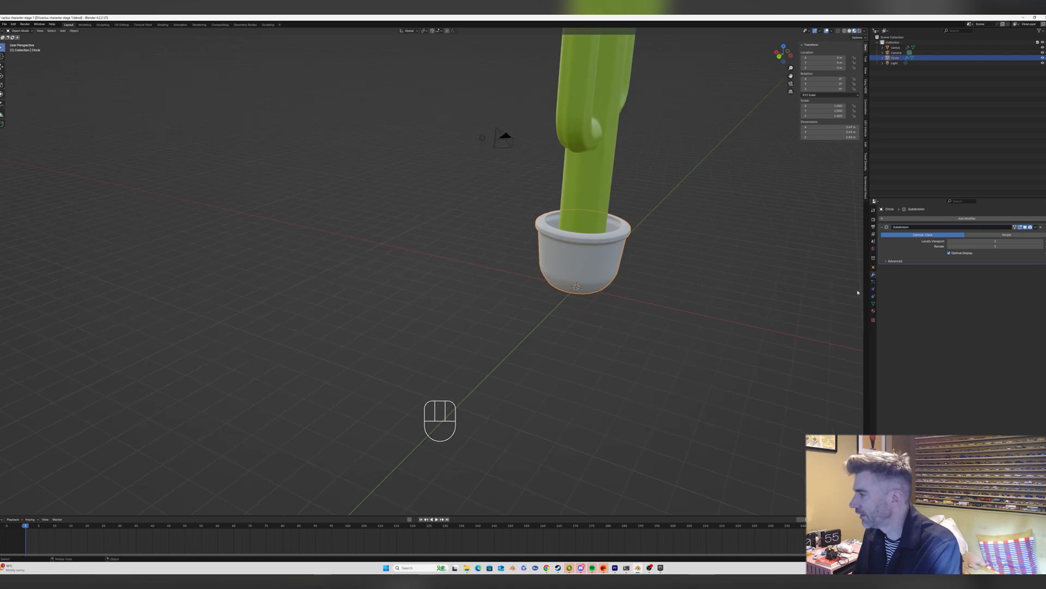
# Rename the pot object as cactusPot.
pyautogui.press('F2')
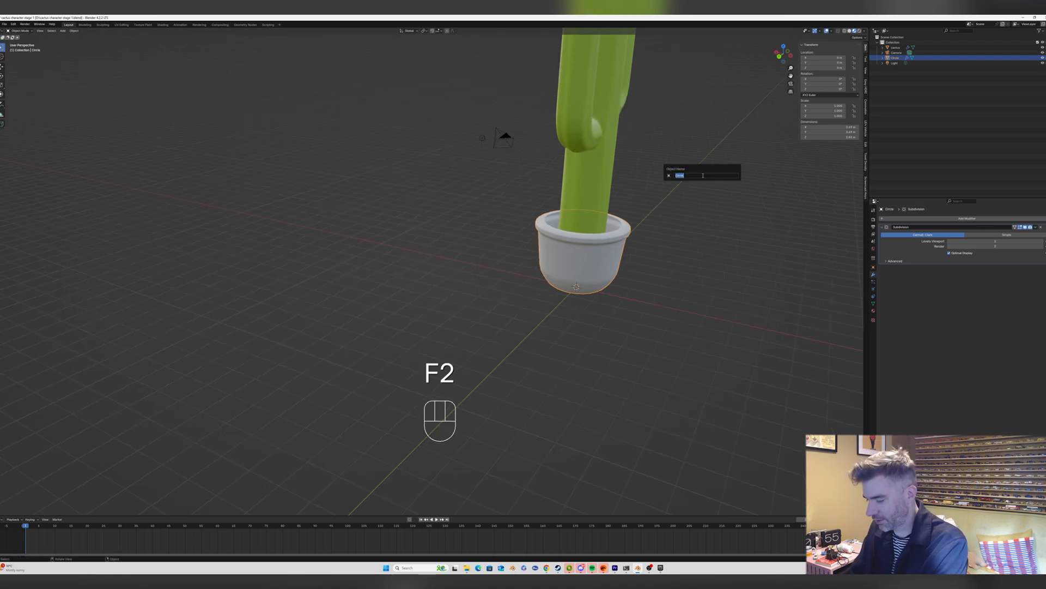
pyautogui.write('cactusPot')
pyautogui.press('Return')
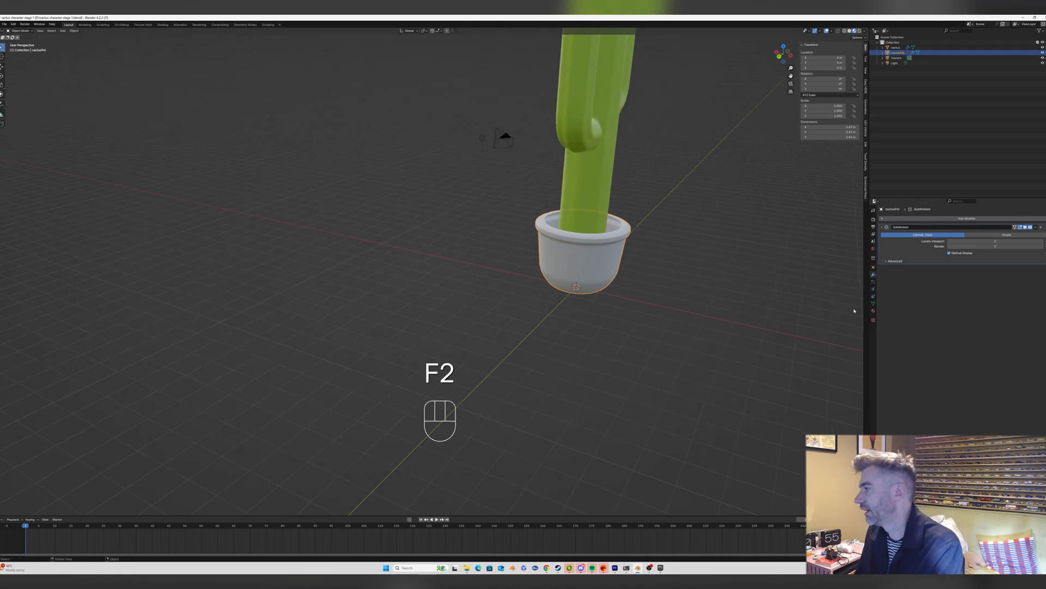
# Create a new material for the pot and give it a terracotta orange base color.
pyautogui.click(873, 311)
pyautogui.click(951, 240)
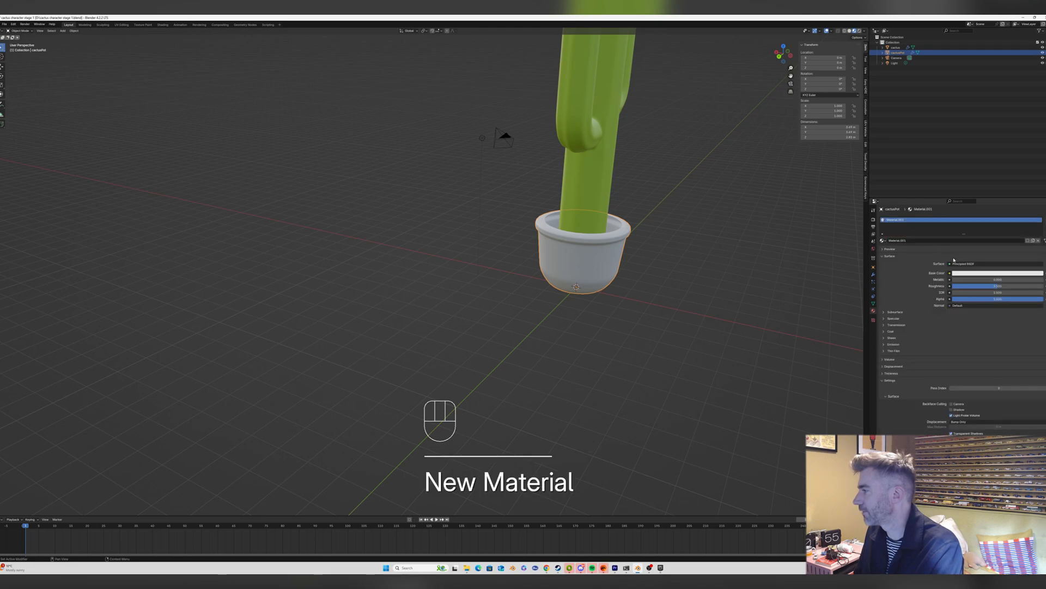
pyautogui.click(1024, 274)
pyautogui.moveTo(1014, 222); pyautogui.dragTo(1009, 231)
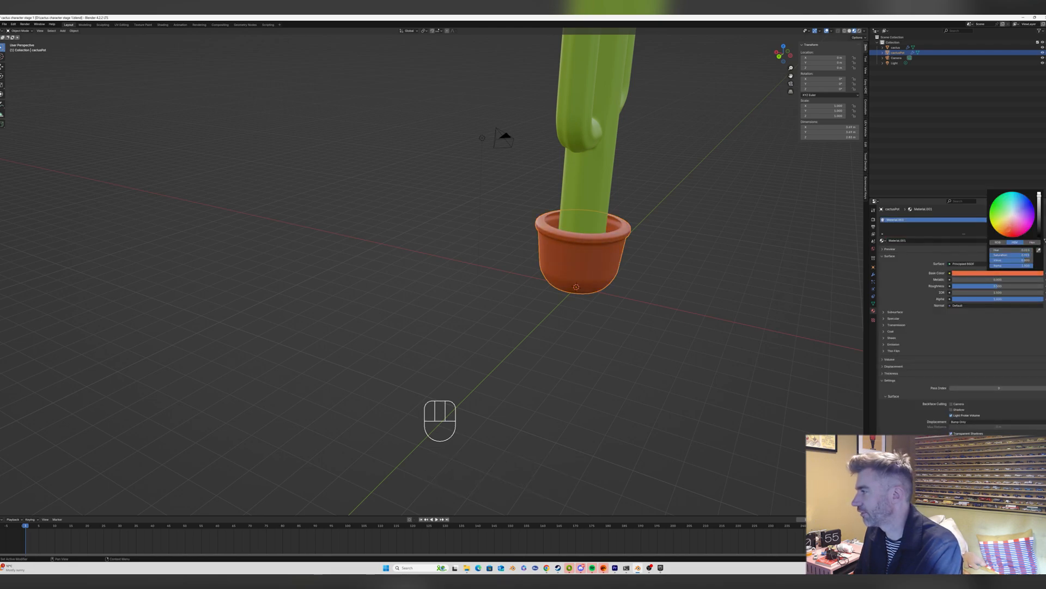
# Select the cactus and move it along Z so its base sits inside the pot.
pyautogui.moveTo(538, 231); pyautogui.dragTo(602, 241, button='middle')
pyautogui.scroll(-2, 551, 227)
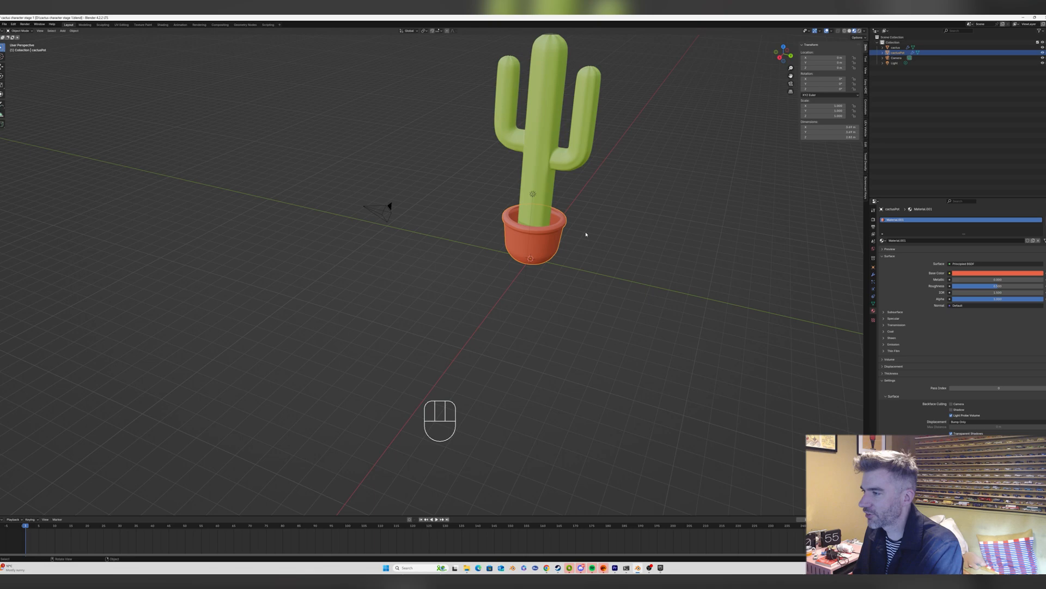
pyautogui.click(554, 197)
pyautogui.moveTo(554, 198); pyautogui.dragTo(559, 186, button='middle')
pyautogui.press('g')
pyautogui.press('z')
pyautogui.click(563, 164)
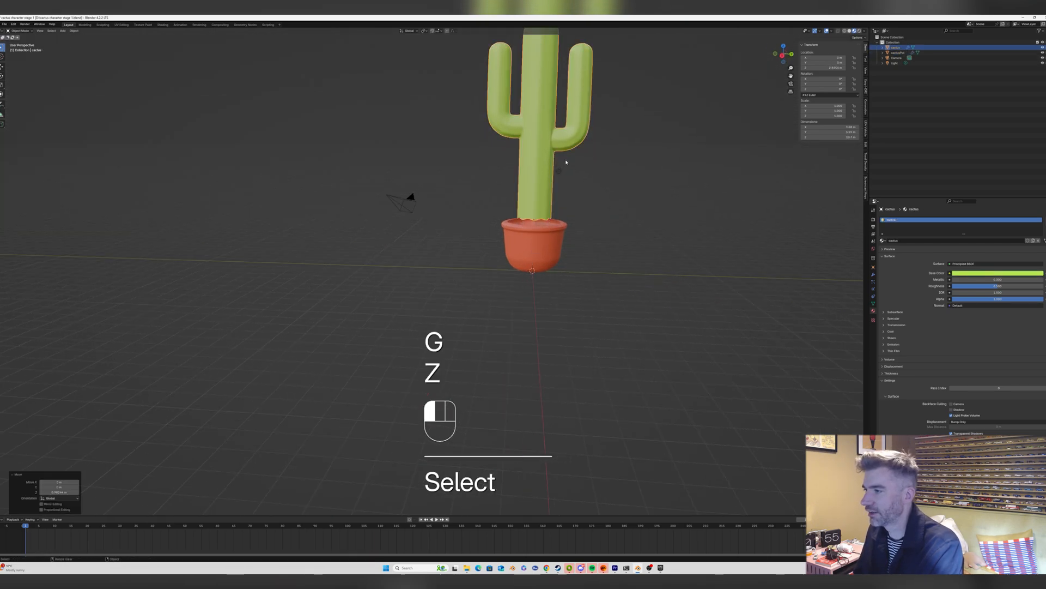
# Select the pot and scale it up uniformly around the cactus base.
pyautogui.click(557, 235)
pyautogui.press('s')
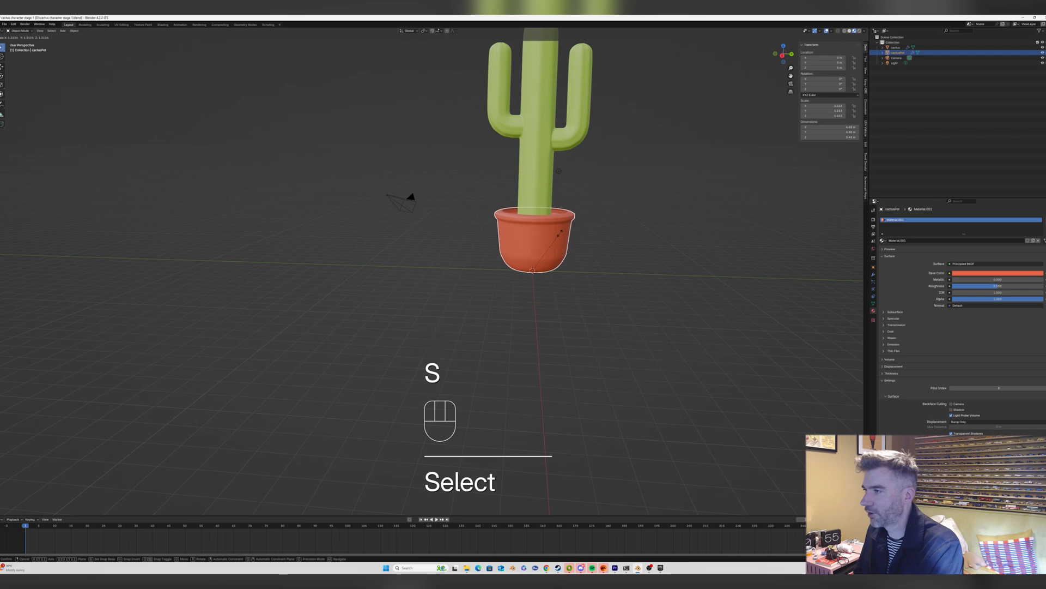
pyautogui.click(564, 237)
# Deselect the pot and examine its rim, walls and fit around the cactus from several angles.
pyautogui.moveTo(564, 237)
pyautogui.mouseDown(button='middle')
pyautogui.moveTo(588, 231)
pyautogui.moveTo(569, 229)
pyautogui.mouseUp(button='middle')
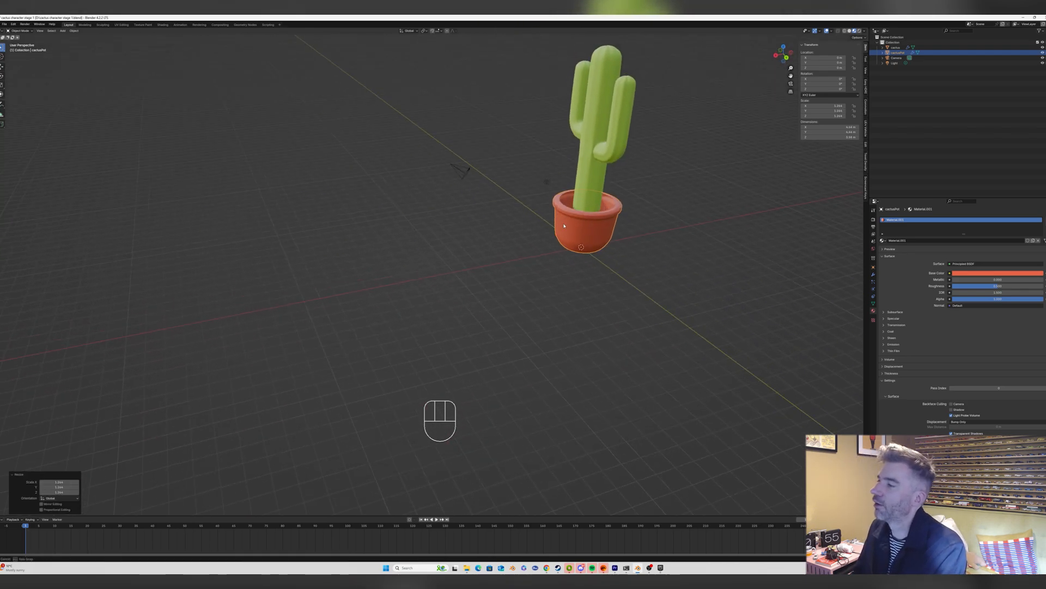
pyautogui.scroll(5, 568, 197)
pyautogui.moveTo(565, 191); pyautogui.dragTo(533, 170, button='middle')
pyautogui.click(660, 212)
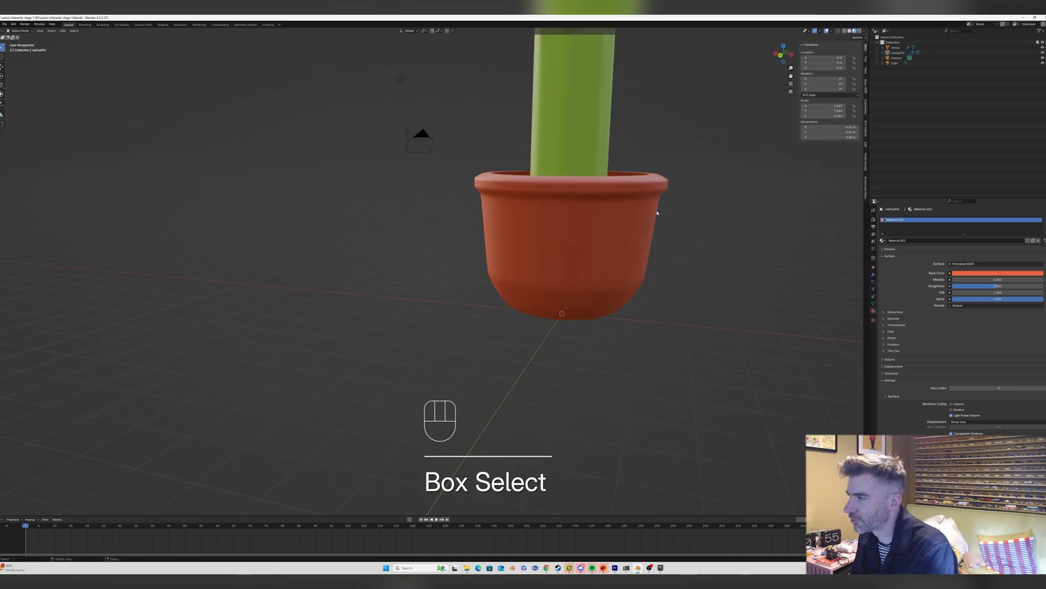
pyautogui.moveTo(616, 201); pyautogui.dragTo(621, 214, button='middle')
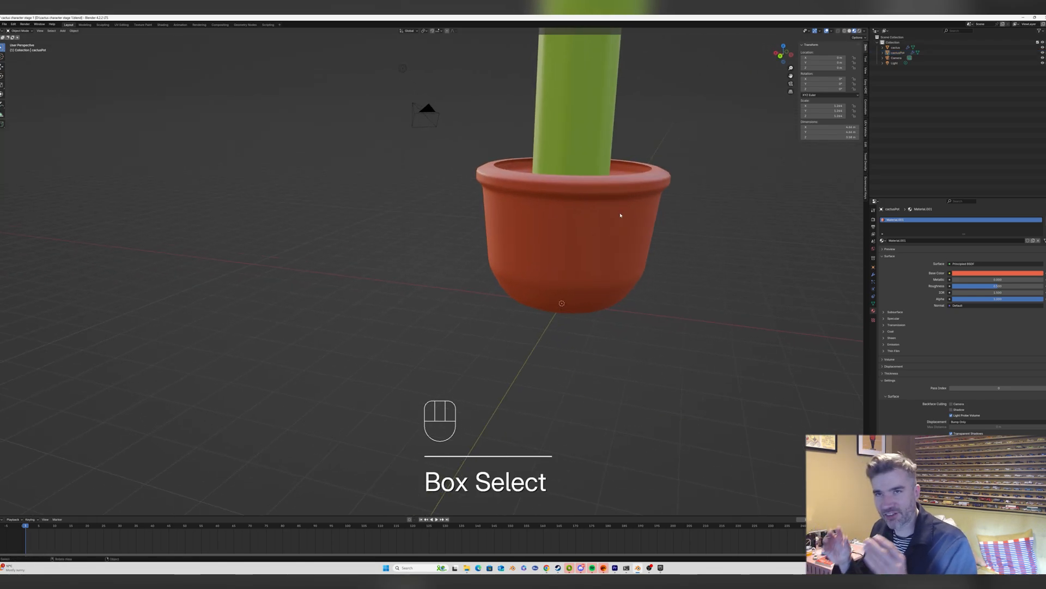
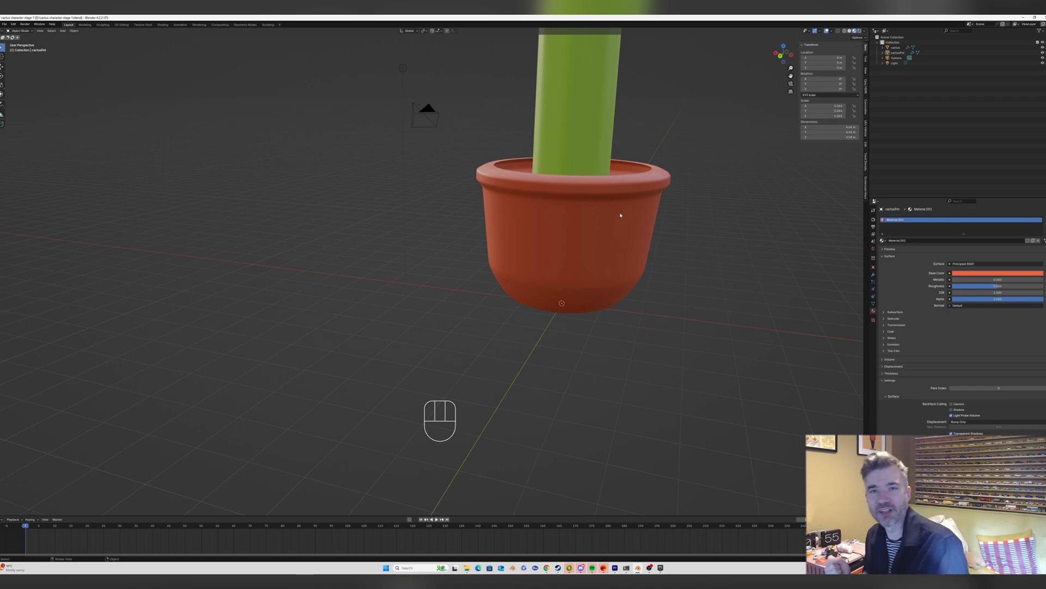
pyautogui.scroll(2, 641, 195)
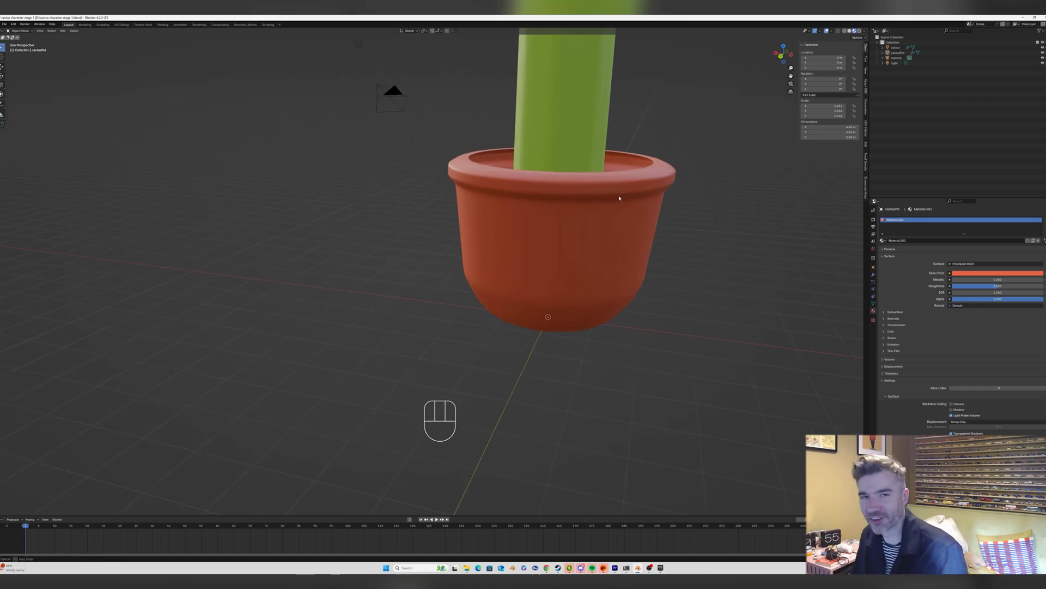
pyautogui.scroll(-5, 862, 276)
pyautogui.moveTo(862, 276); pyautogui.dragTo(570, 159, button='middle')
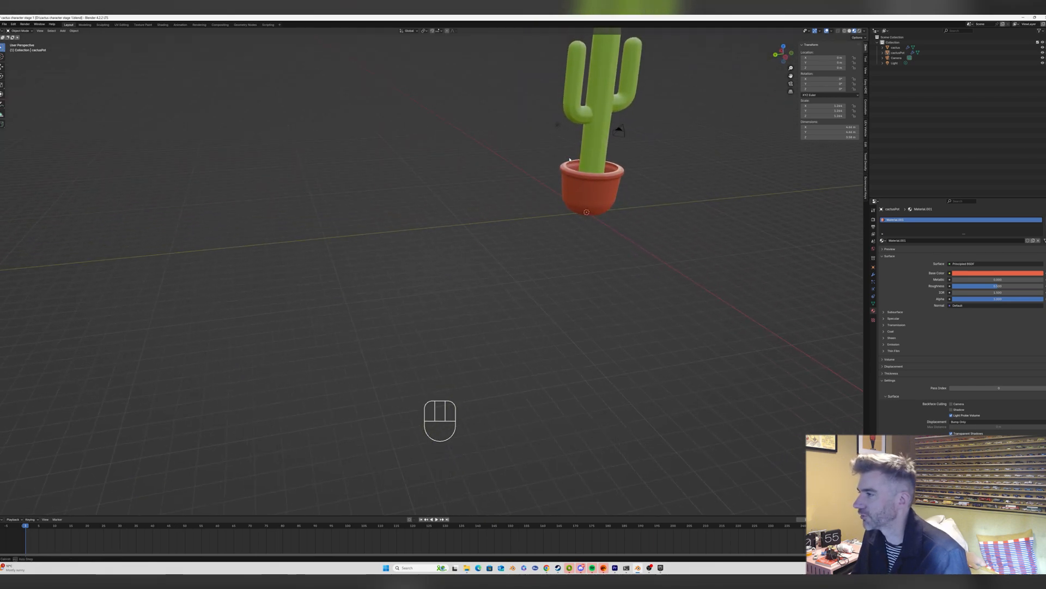
# Add a Solidify modifier to the pot and increase its thickness.
pyautogui.click(874, 274)
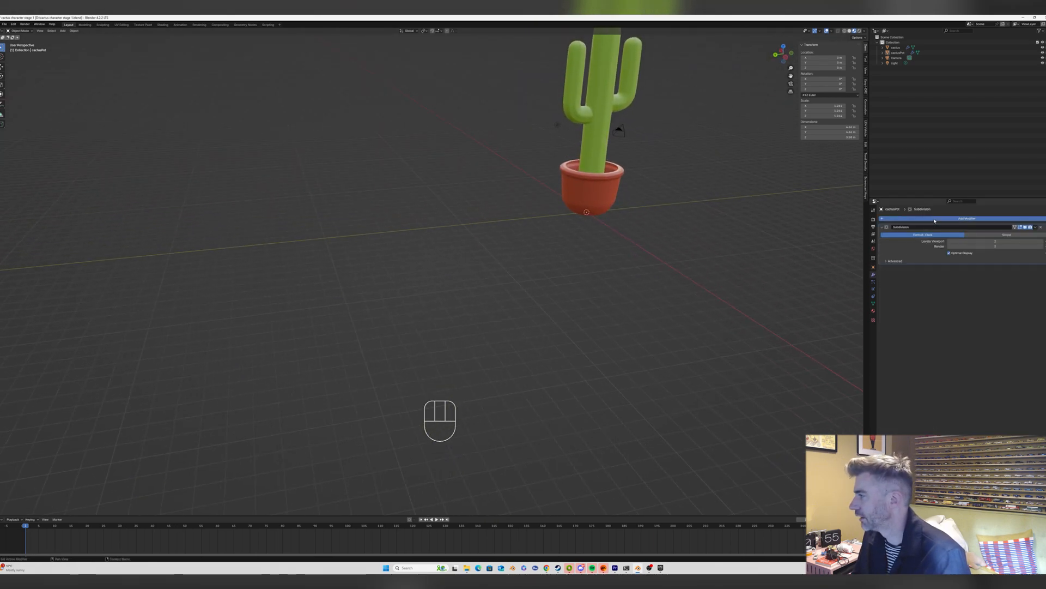
pyautogui.click(902, 218)
pyautogui.write('so')
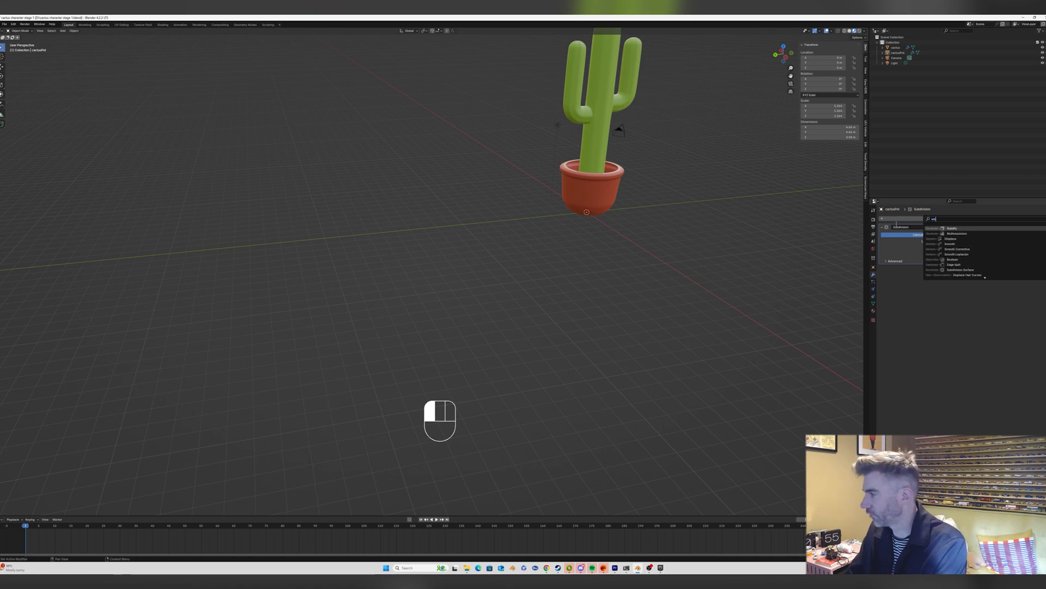
pyautogui.press('Return')
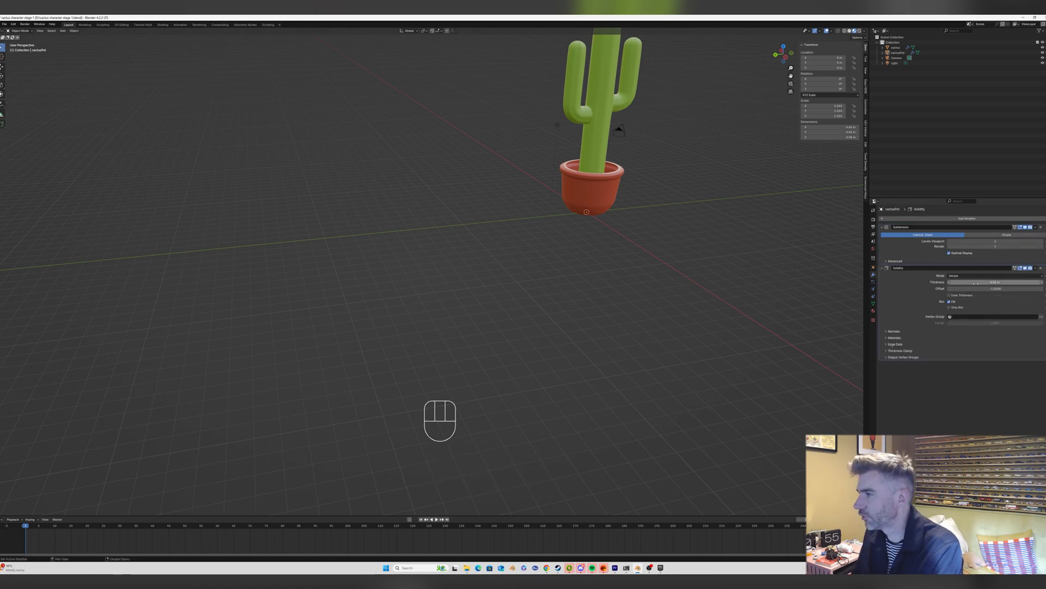
pyautogui.moveTo(995, 281); pyautogui.dragTo(1008, 281)
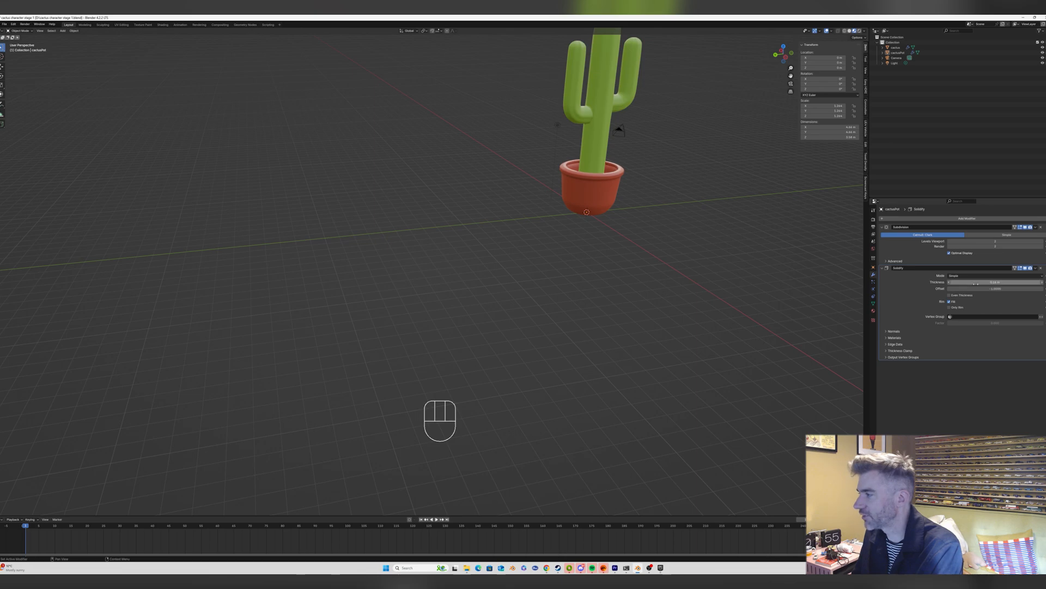
# Place the Solidify modifier above the Subdivision modifier and raise the pot's subdivision level.
pyautogui.moveTo(1045, 268); pyautogui.dragTo(1044, 215)
pyautogui.scroll(6, 554, 151)
pyautogui.moveTo(553, 151); pyautogui.dragTo(542, 150, button='middle')
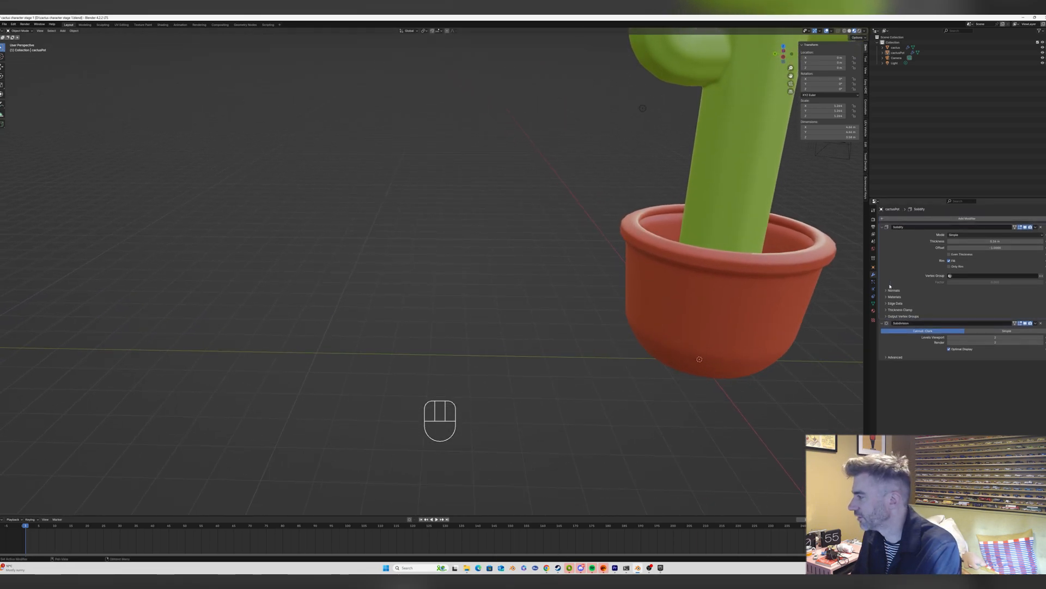
pyautogui.click(1043, 339)
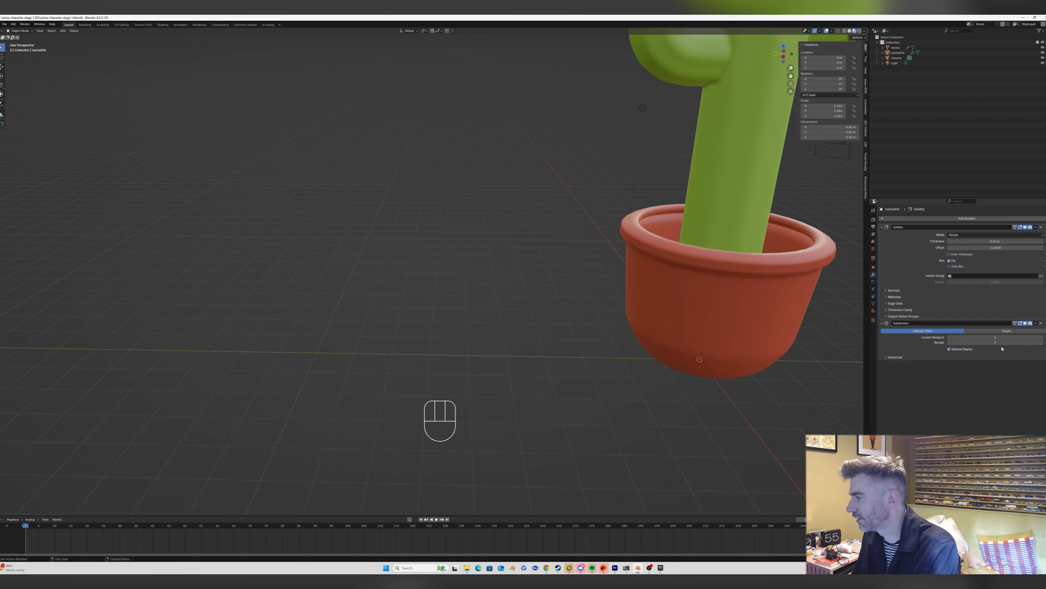
pyautogui.click(1043, 339)
pyautogui.moveTo(755, 274); pyautogui.dragTo(794, 275, button='middle')
pyautogui.scroll(-3, 785, 272)
# Readjust the Solidify thickness so the pot's walls thicken outward.
pyautogui.moveTo(989, 240); pyautogui.dragTo(999, 241)
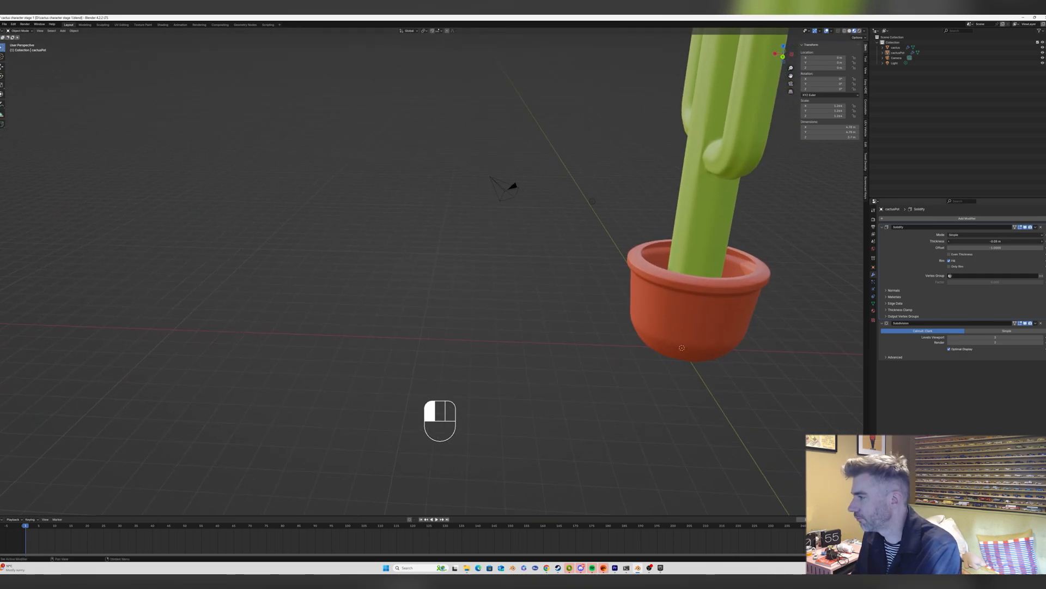
pyautogui.moveTo(996, 241); pyautogui.dragTo(974, 241)
pyautogui.moveTo(627, 256); pyautogui.dragTo(695, 261, button='middle')
pyautogui.scroll(4, 696, 261)
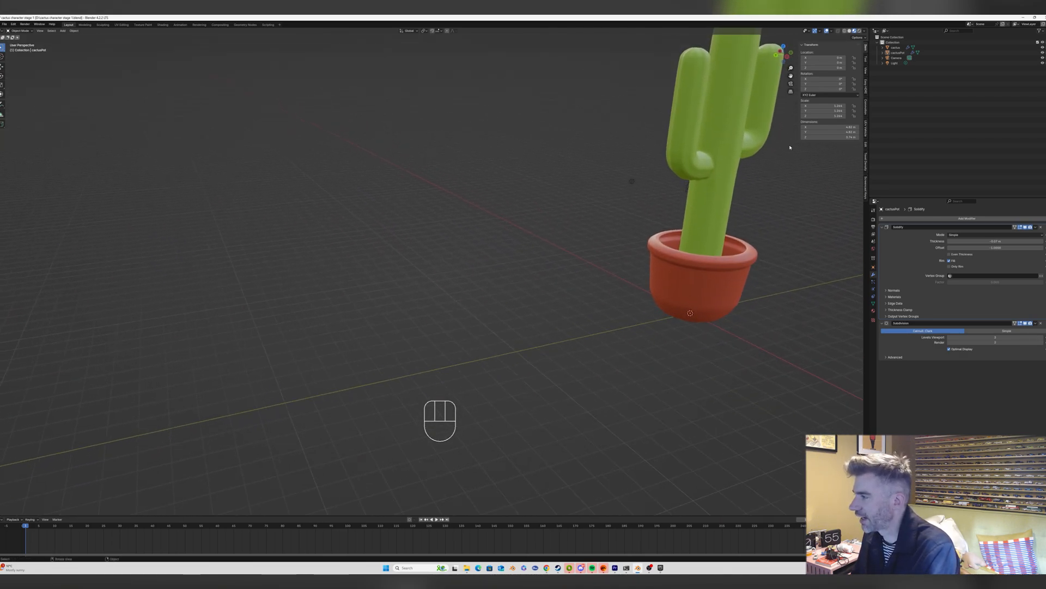
# Add a mesh circle, raise it along Z to just below the pot's rim, and scale it up to span the opening.
pyautogui.moveTo(786, 81); pyautogui.dragTo(631, 313, button='middle')
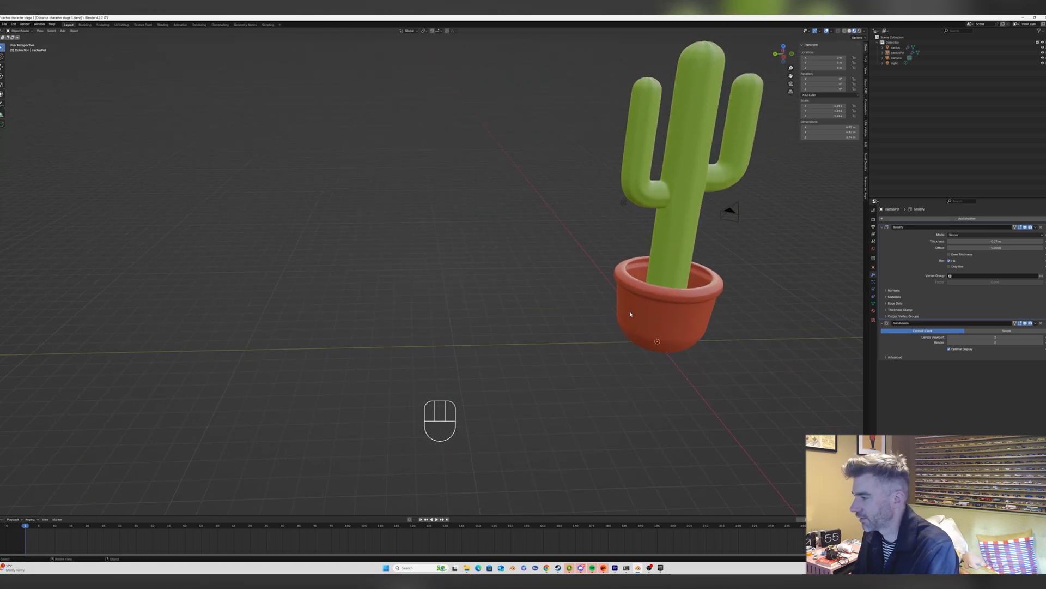
pyautogui.hotkey('shift', 'a')
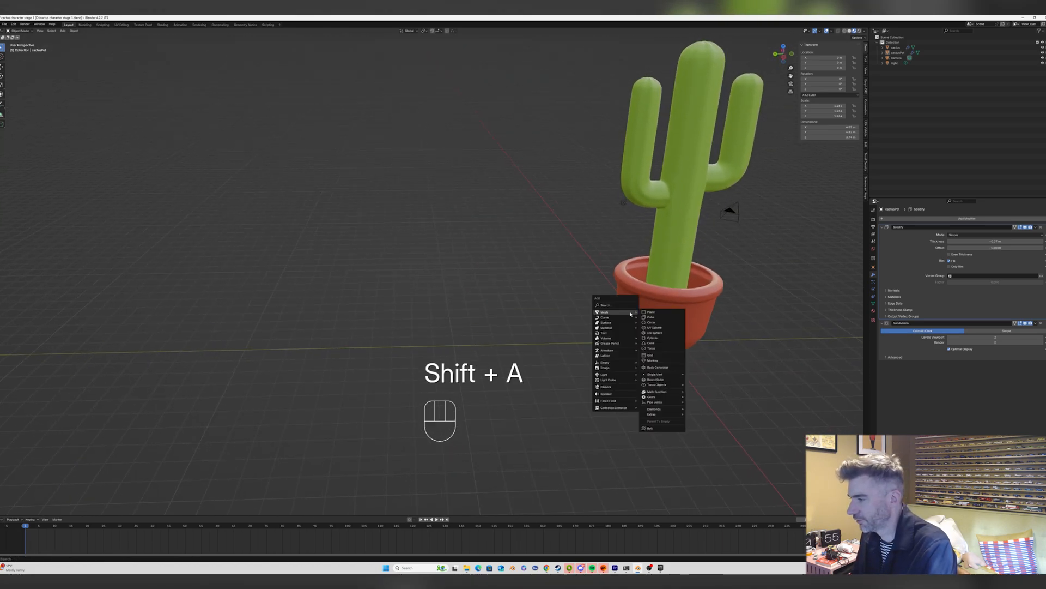
pyautogui.click(670, 322)
pyautogui.press('g')
pyautogui.press('y')
pyautogui.press('x')
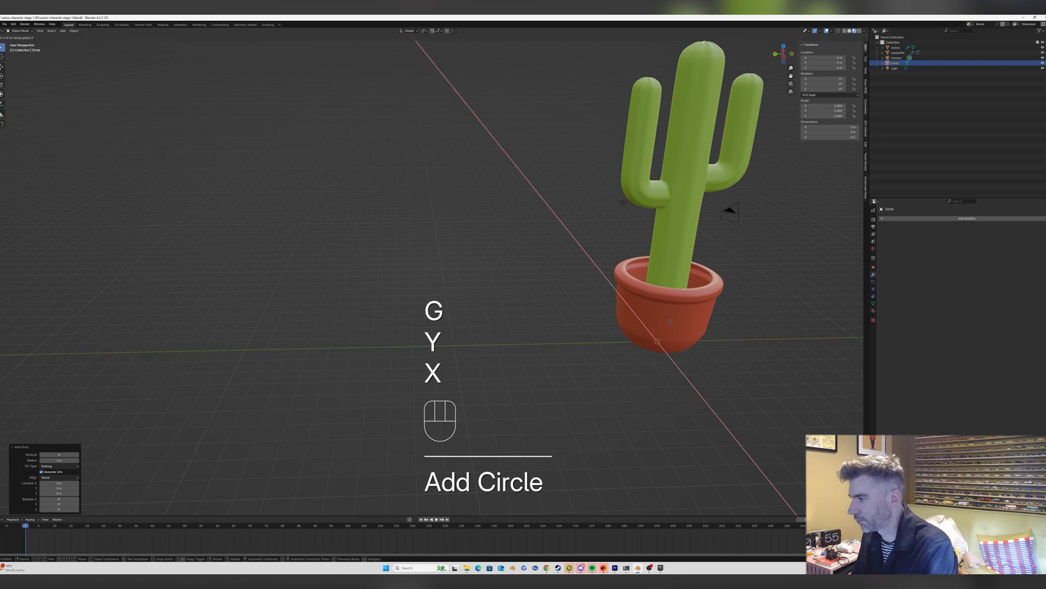
pyautogui.press('z')
pyautogui.click(669, 256)
pyautogui.press('s')
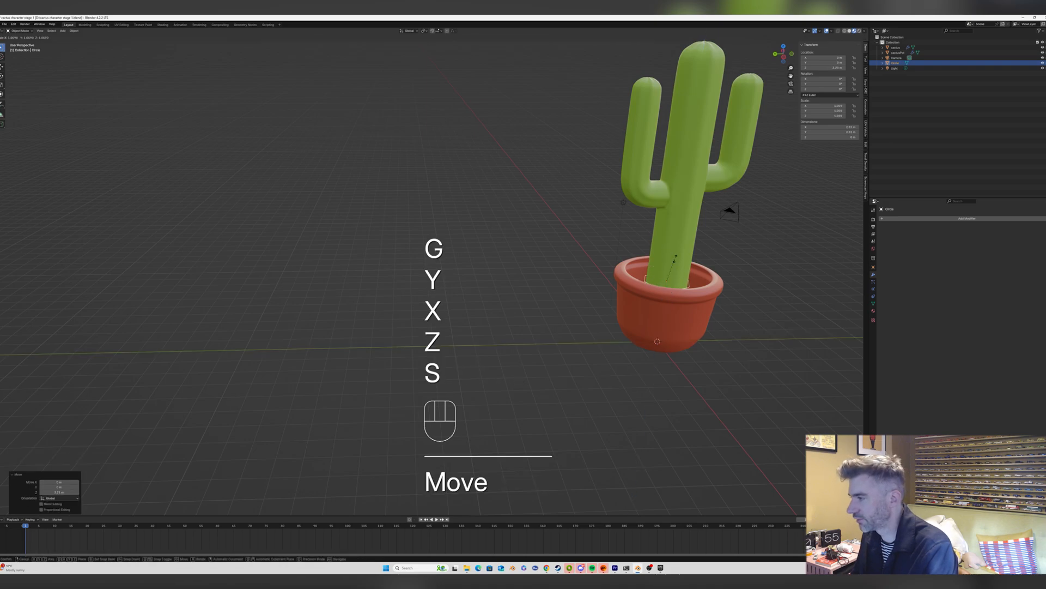
pyautogui.click(709, 257)
# Fill the circle with a face to form a flat disc inside the pot.
pyautogui.moveTo(709, 257); pyautogui.dragTo(681, 284, button='middle')
pyautogui.press('Tab')
pyautogui.press('f')
pyautogui.press('Tab')
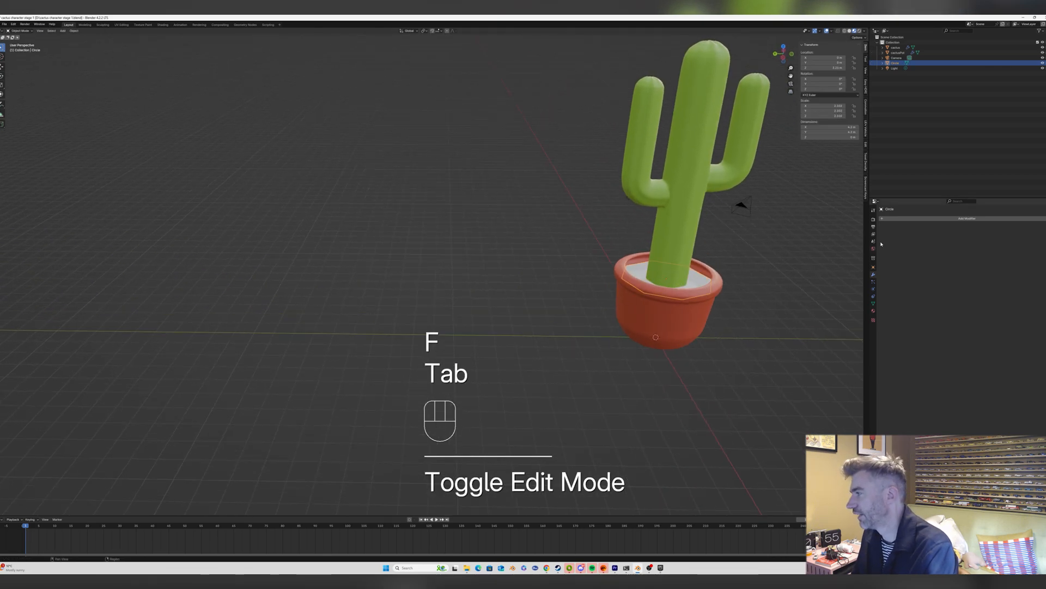
# Add a Subdivision Surface modifier to the disc.
pyautogui.click(907, 218)
pyautogui.click(907, 219)
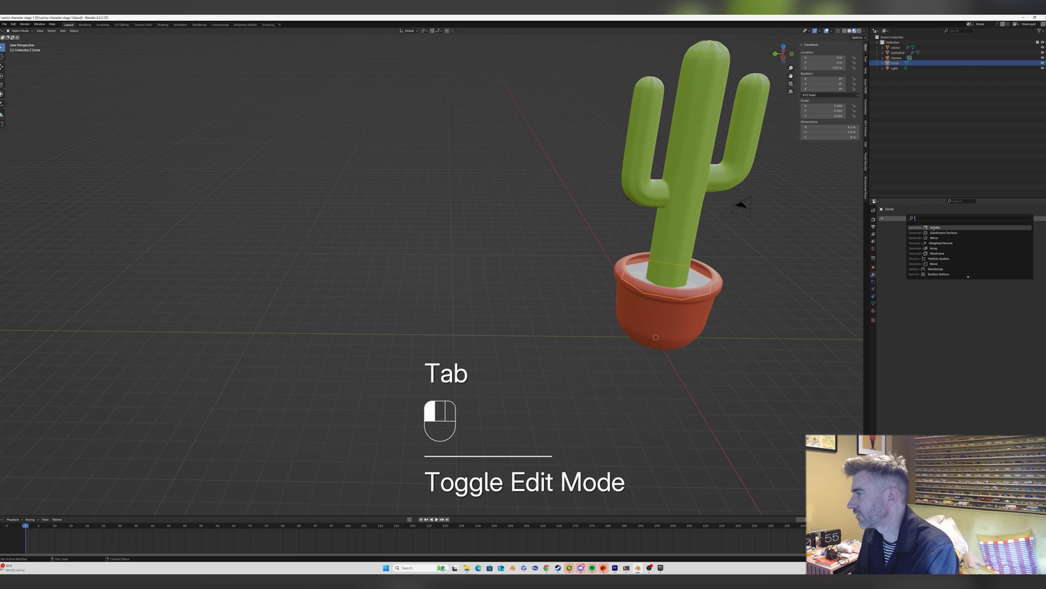
pyautogui.click(938, 233)
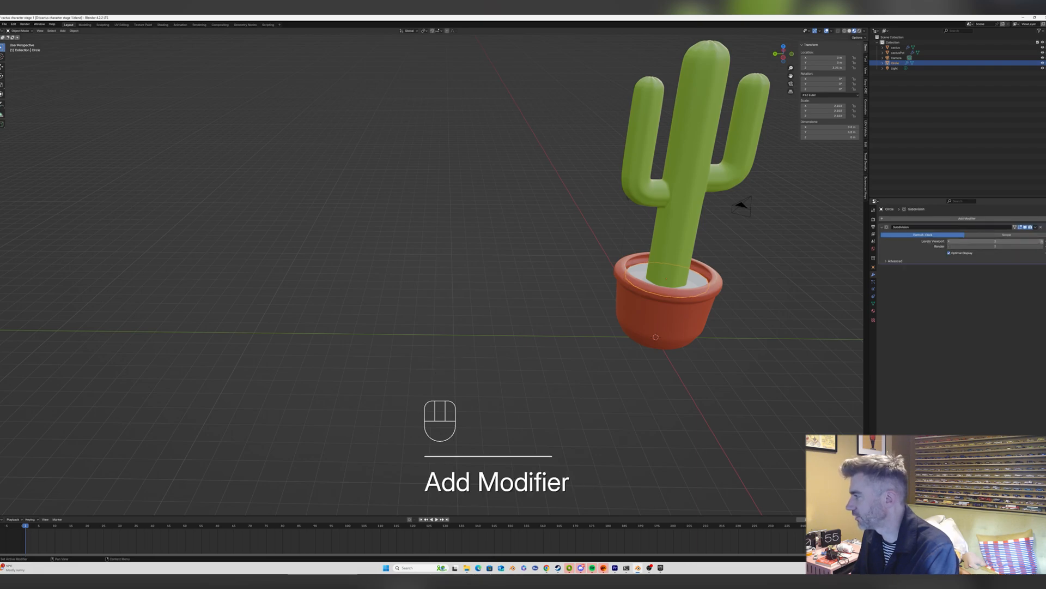
# Scale the smoothed disc up until its edge meets the pot's wall all around, then deselect it.
pyautogui.scroll(3, 668, 294)
pyautogui.press('s')
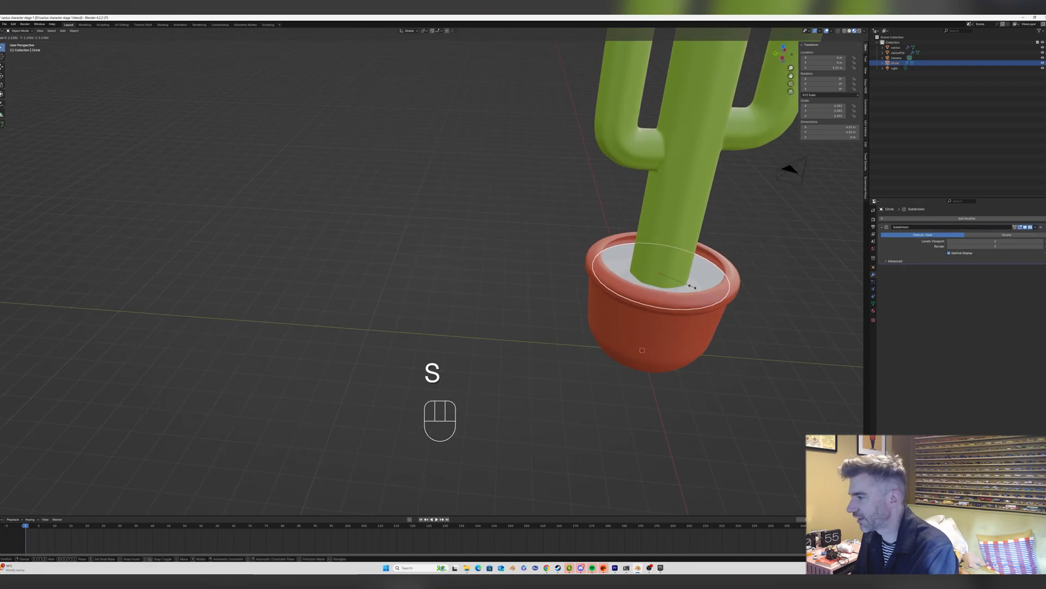
pyautogui.click(707, 285)
pyautogui.moveTo(707, 285); pyautogui.dragTo(708, 284, button='middle')
pyautogui.scroll(-4, 707, 283)
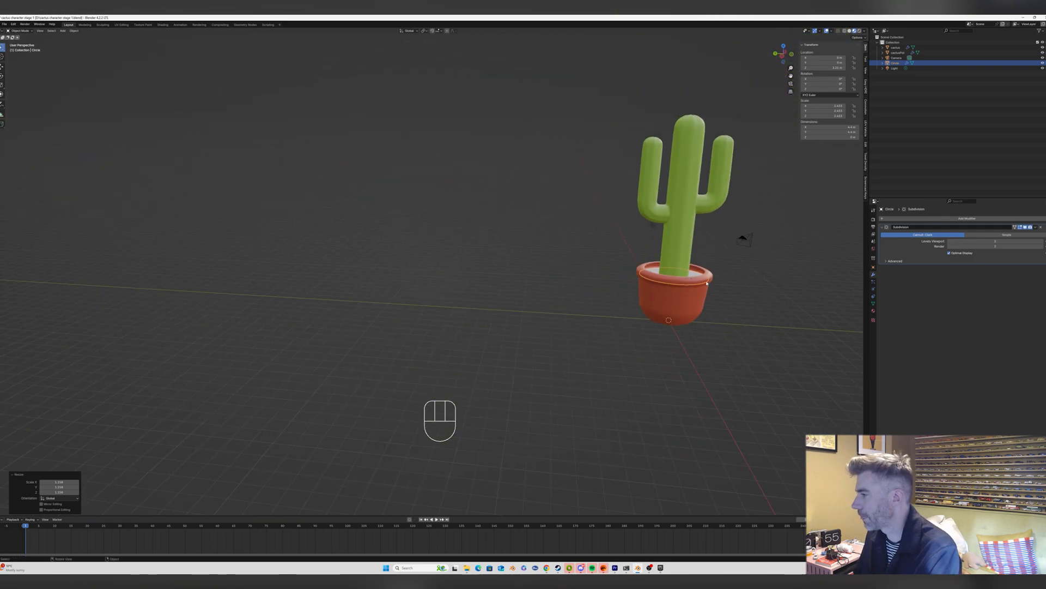
pyautogui.press('s')
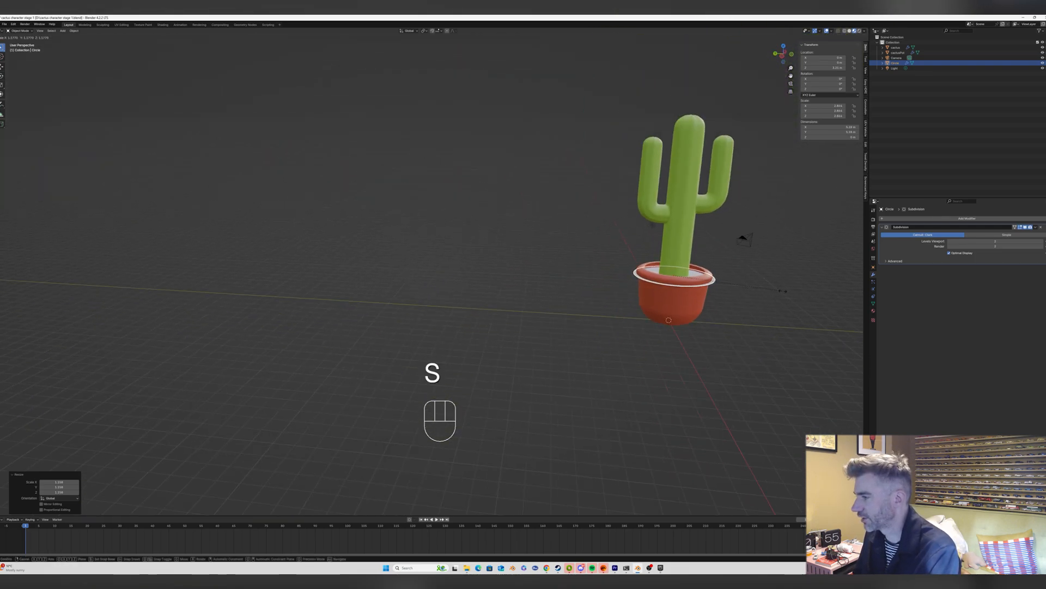
pyautogui.click(783, 291)
pyautogui.press('s')
pyautogui.click(768, 295)
pyautogui.click(753, 298)
pyautogui.moveTo(748, 300)
pyautogui.mouseDown(button='middle')
pyautogui.moveTo(725, 309)
pyautogui.moveTo(755, 312)
pyautogui.mouseUp(button='middle')
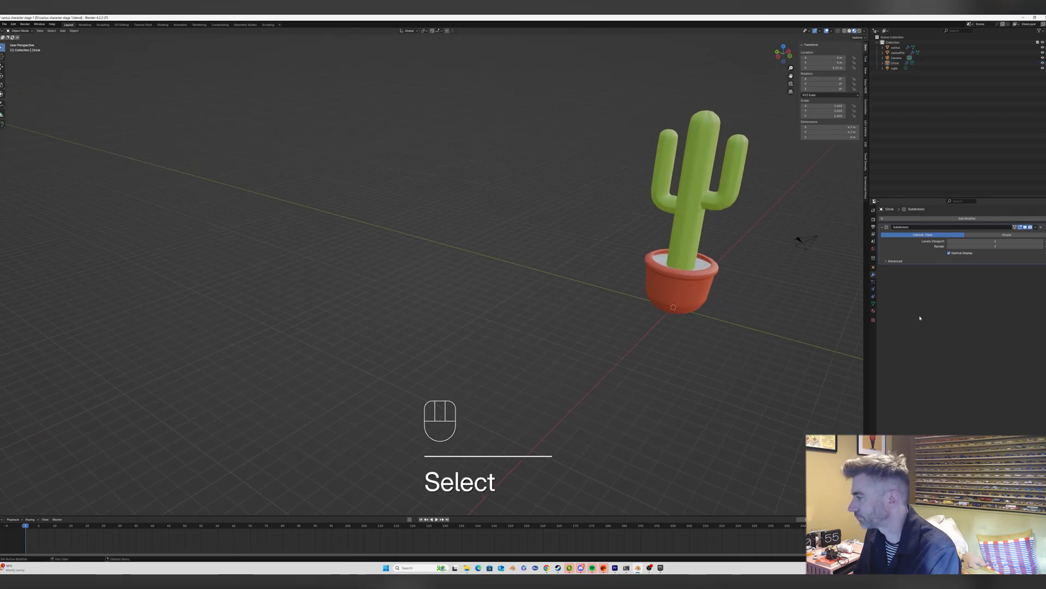
# Create a new material for the disc and name it soil.
pyautogui.click(873, 312)
pyautogui.click(921, 241)
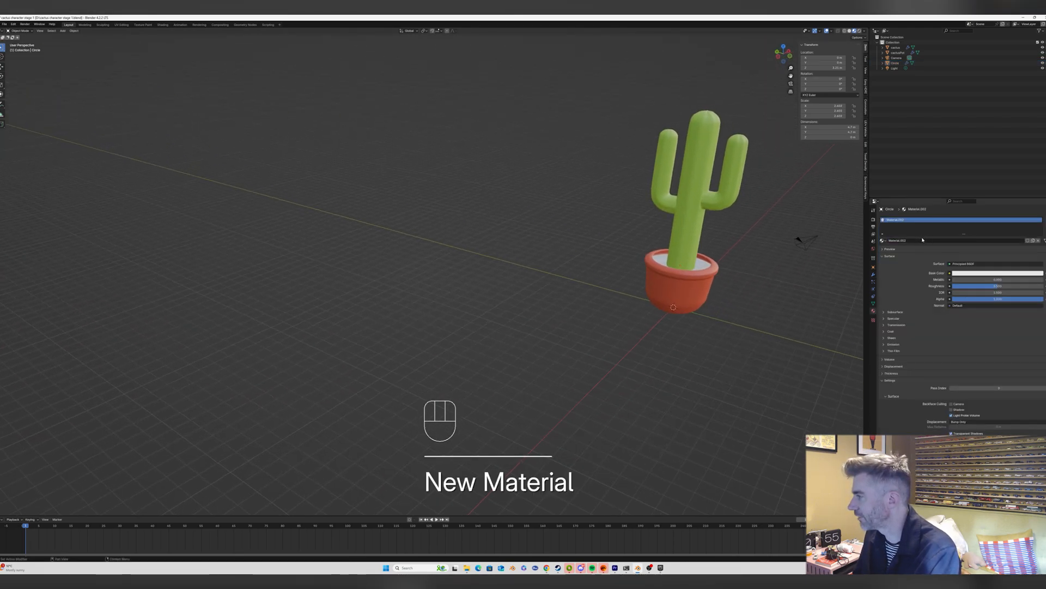
pyautogui.click(915, 241)
pyautogui.write('soip')
pyautogui.press('BackSpace')
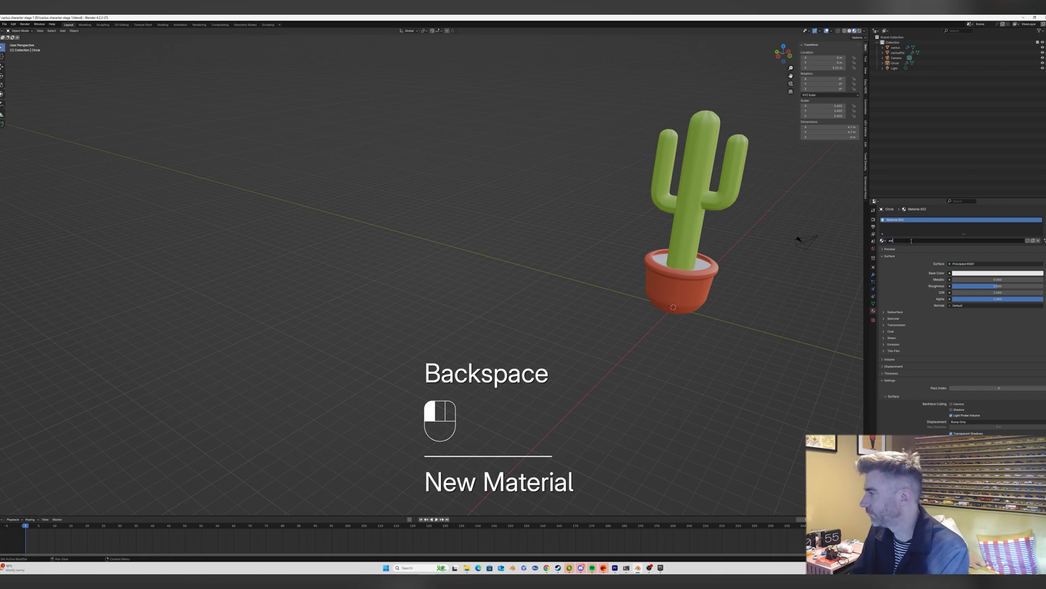
pyautogui.write('l')
pyautogui.press('Return')
# Darken the soil material's base color to nearly black.
pyautogui.click(979, 273)
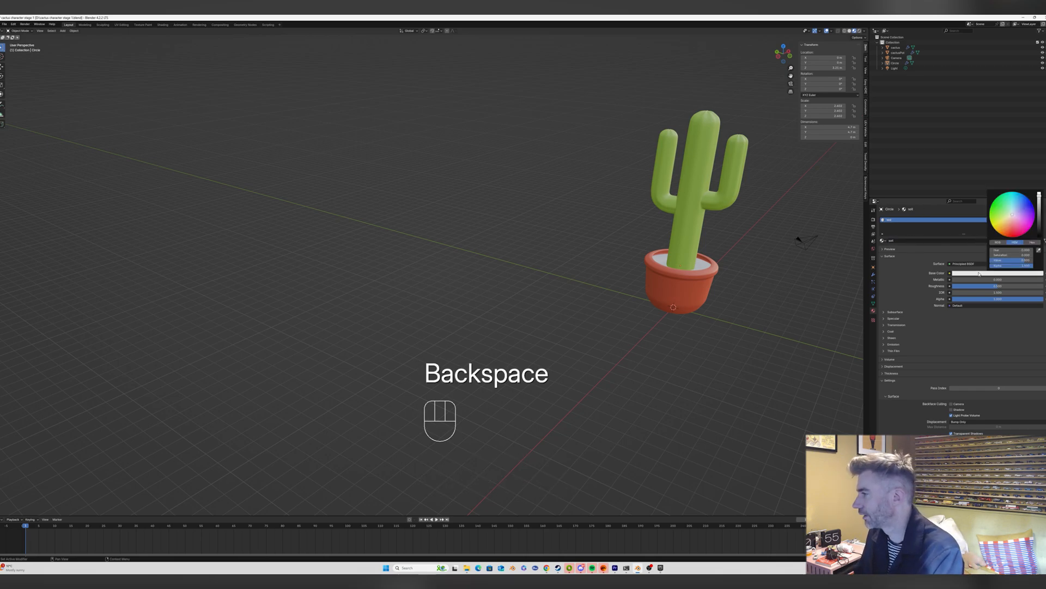
pyautogui.moveTo(1041, 209); pyautogui.dragTo(1040, 230)
pyautogui.moveTo(763, 240)
pyautogui.mouseDown(button='middle')
pyautogui.moveTo(721, 247)
pyautogui.moveTo(783, 236)
pyautogui.moveTo(763, 221)
pyautogui.moveTo(753, 248)
pyautogui.moveTo(738, 234)
pyautogui.moveTo(744, 242)
pyautogui.mouseUp(button='middle')
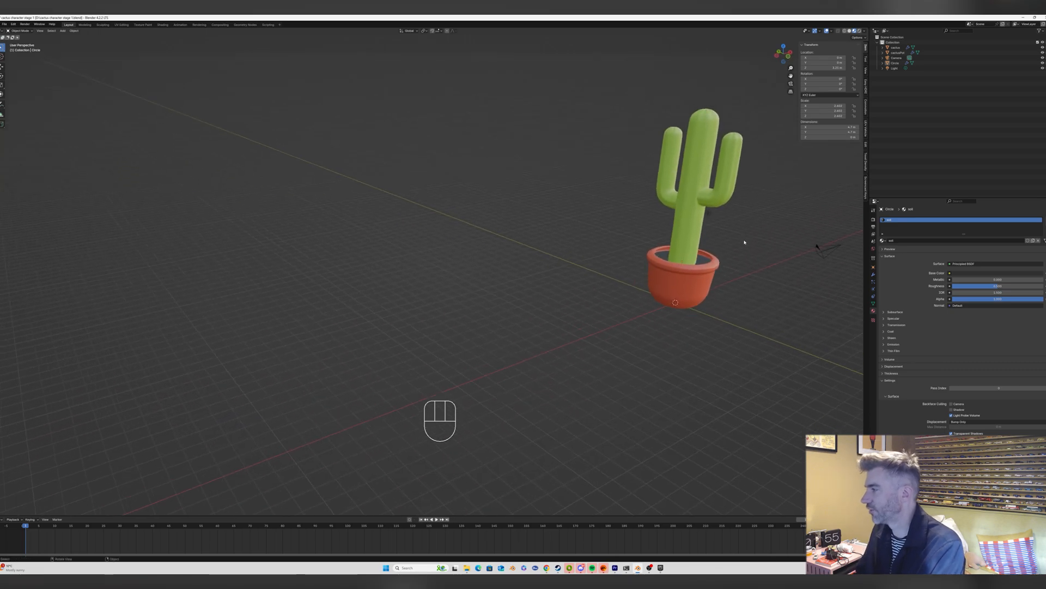
# Rename the disc object as soil.
pyautogui.click(704, 261)
pyautogui.press('F2')
pyautogui.write('s')
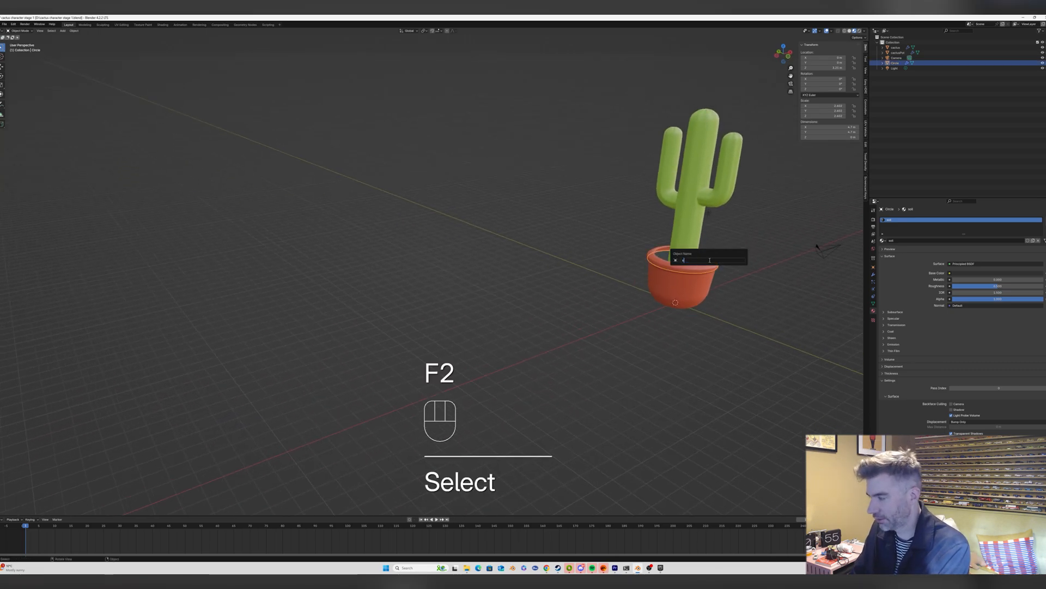
pyautogui.write('oil')
pyautogui.press('Return')
# Cut an edge loop around the middle of the pot's wall and bevel it into a wide band of faces.
pyautogui.click(646, 280)
pyautogui.moveTo(646, 280); pyautogui.dragTo(691, 286, button='middle')
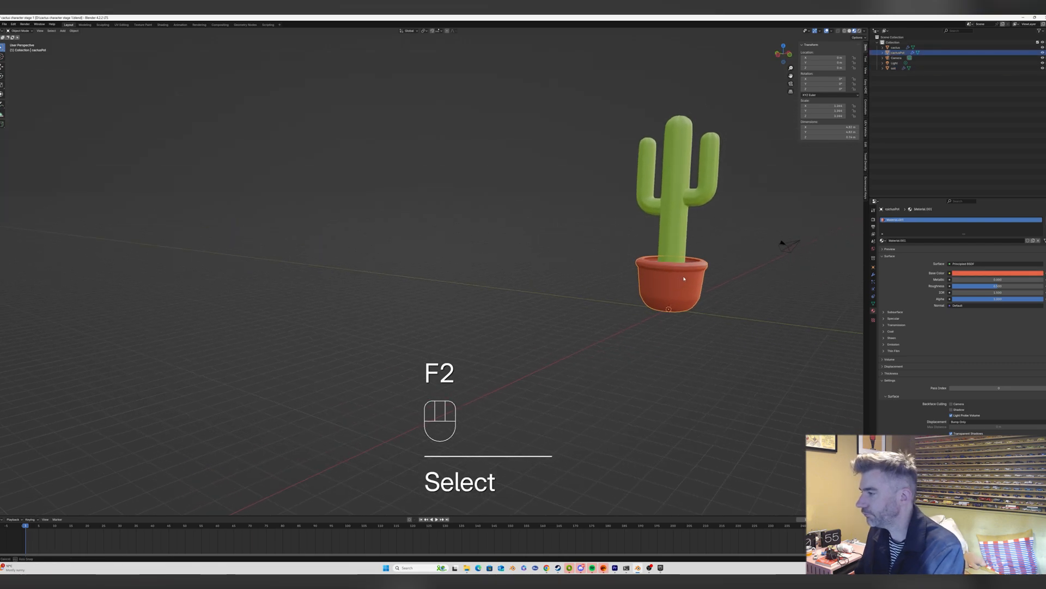
pyautogui.press('Tab')
pyautogui.scroll(1, 678, 286)
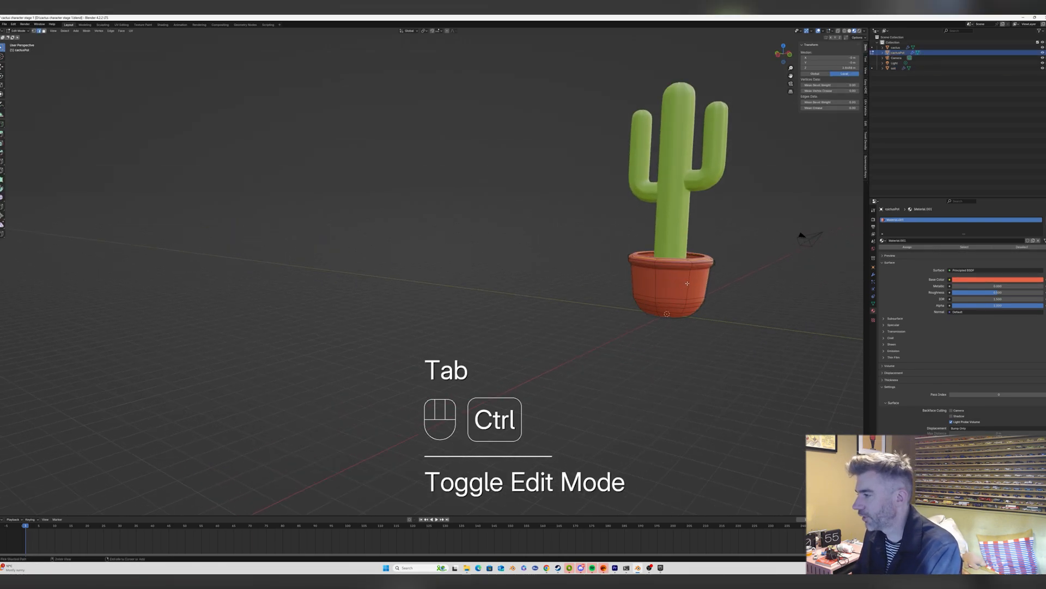
pyautogui.hotkey('ctrl', 'r')
pyautogui.rightClick(687, 283)
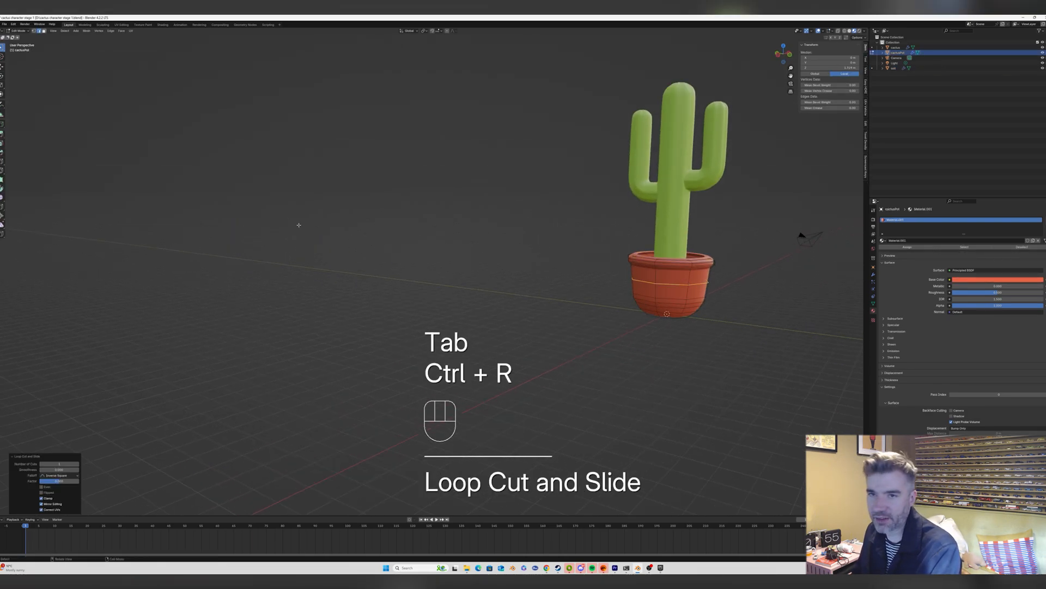
pyautogui.click(3, 153)
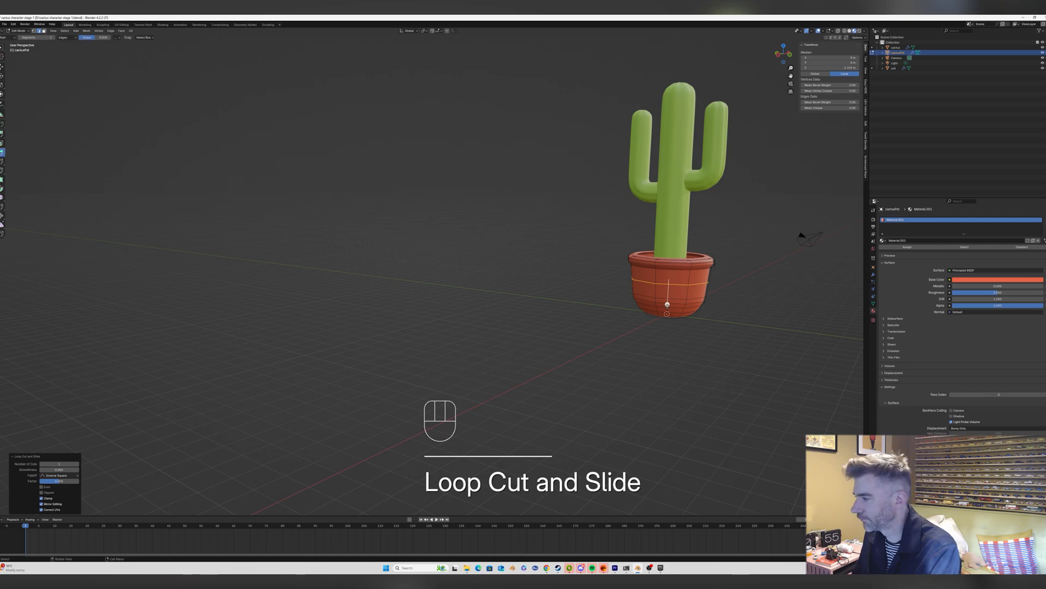
pyautogui.hotkey('ctrl', 'b')
pyautogui.click(667, 313)
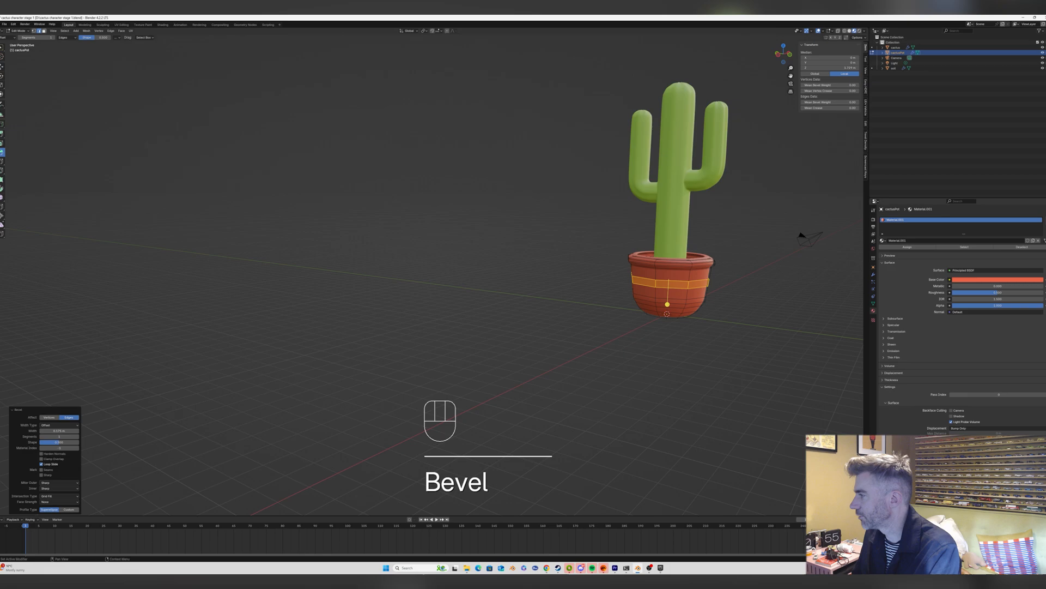
# Rename the pot's terracotta material as plantPotBase.
pyautogui.click(936, 240)
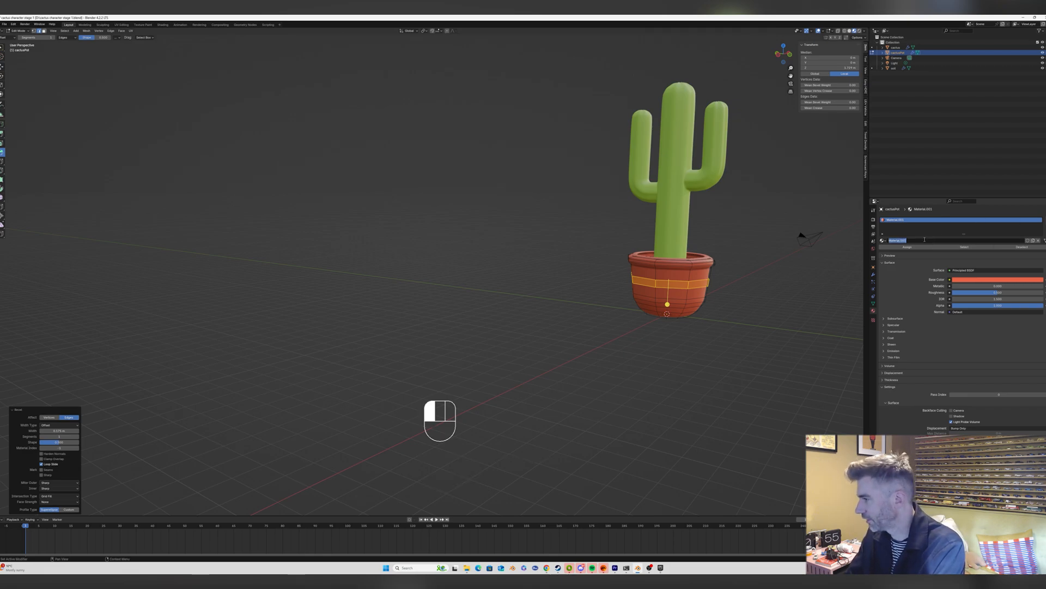
pyautogui.write('plantPotBase')
pyautogui.press('Return')
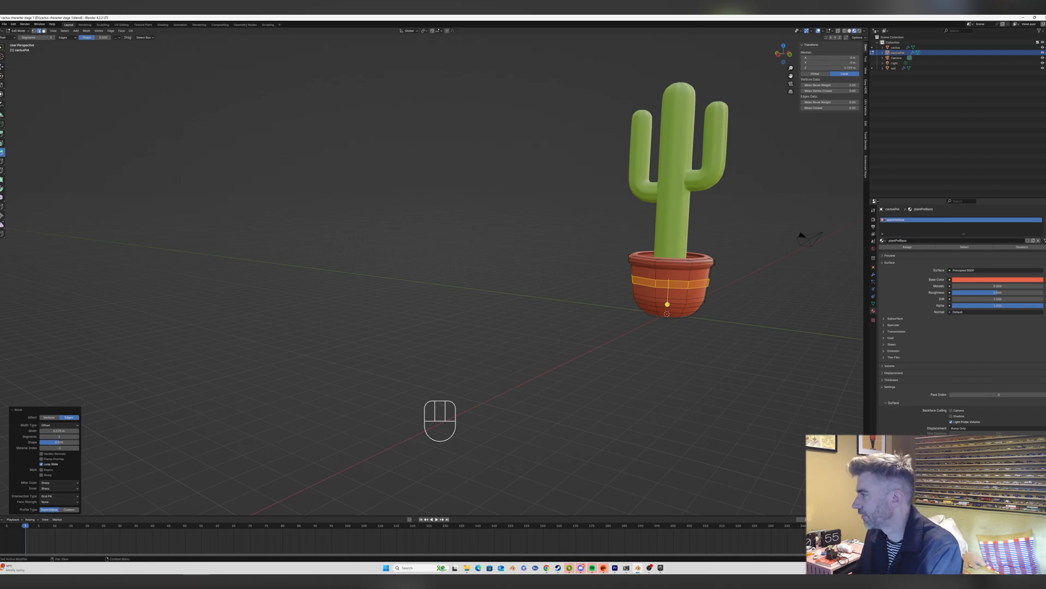
# Add a second material slot with a new material to the pot and assign it to the band of faces.
pyautogui.click(1044, 220)
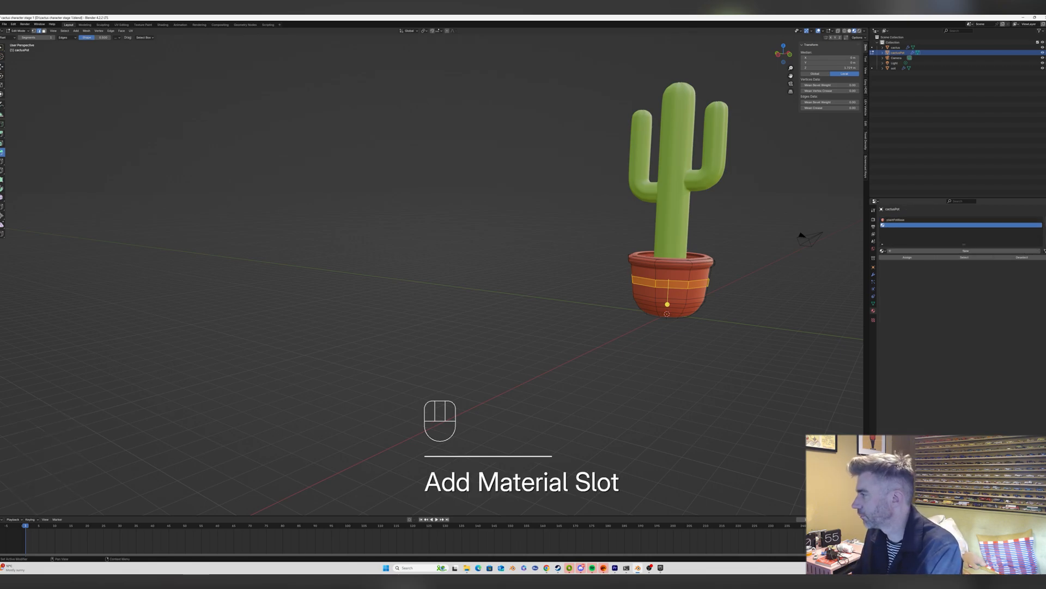
pyautogui.click(972, 252)
pyautogui.click(917, 258)
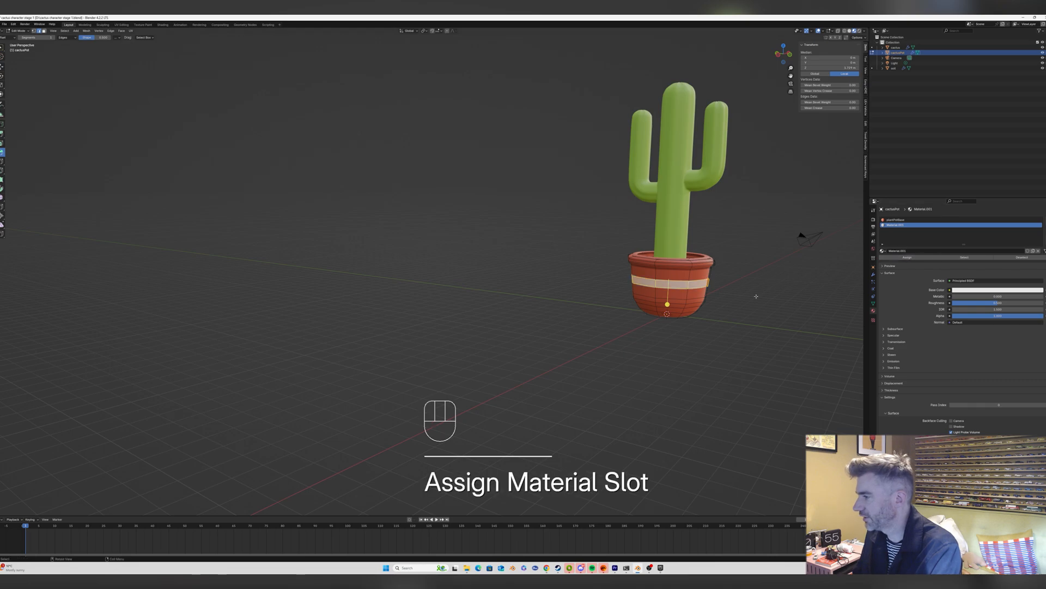
pyautogui.press('Tab')
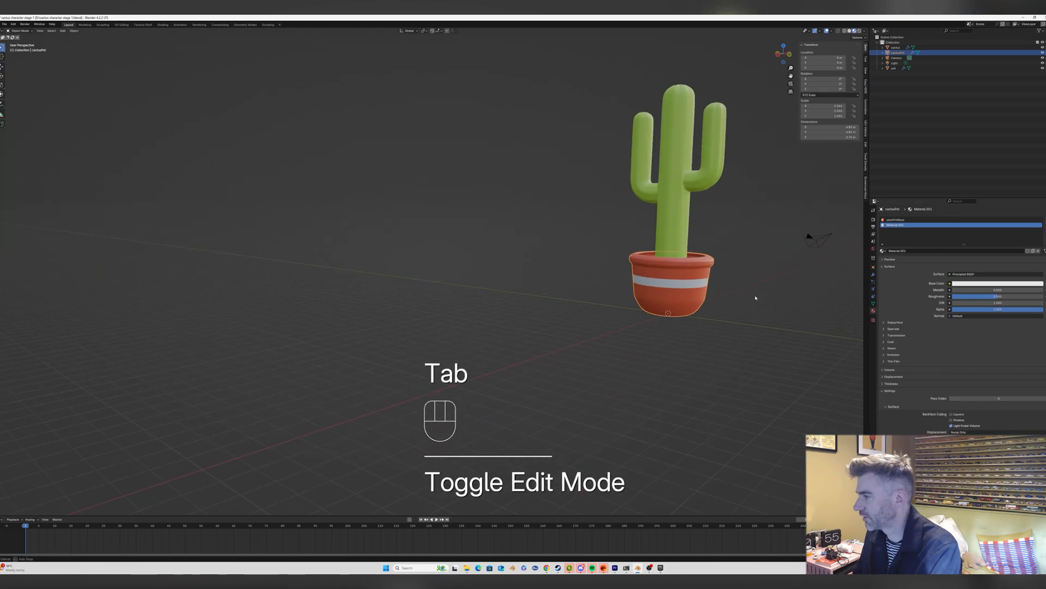
# Set the base color of the band's material to a pale green.
pyautogui.click(692, 279)
pyautogui.moveTo(806, 234); pyautogui.dragTo(834, 234, button='middle')
pyautogui.click(976, 284)
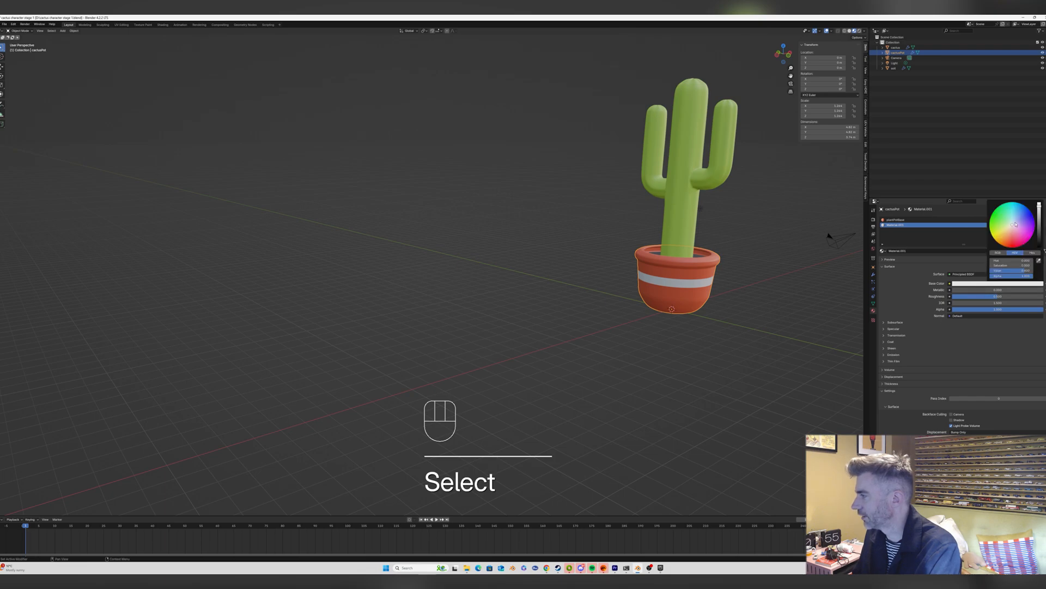
pyautogui.moveTo(1015, 224); pyautogui.dragTo(1013, 210)
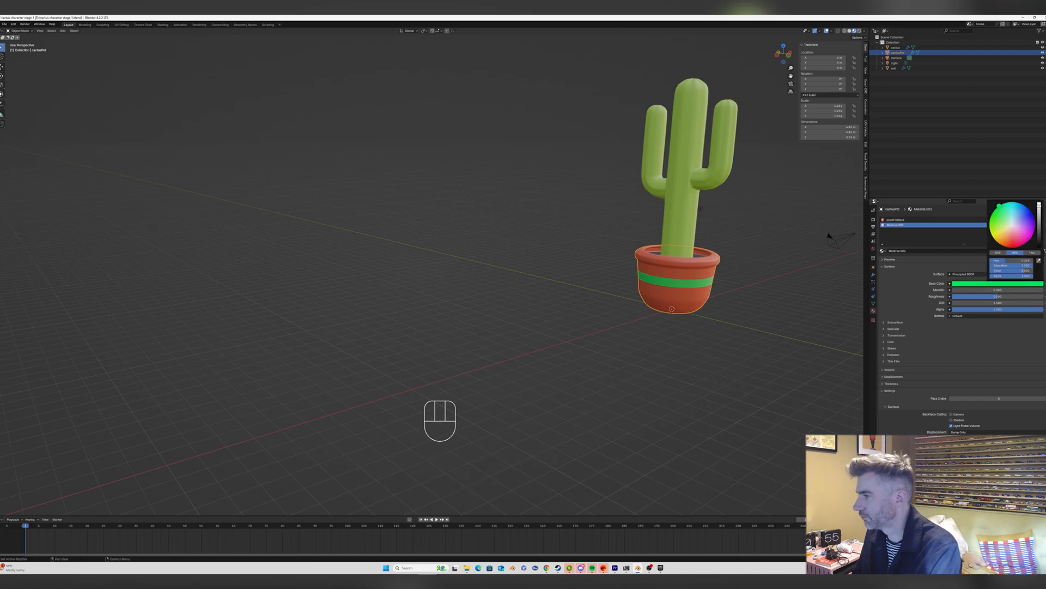
pyautogui.moveTo(997, 208)
pyautogui.mouseDown()
pyautogui.moveTo(1015, 215)
pyautogui.moveTo(1008, 218)
pyautogui.mouseUp()
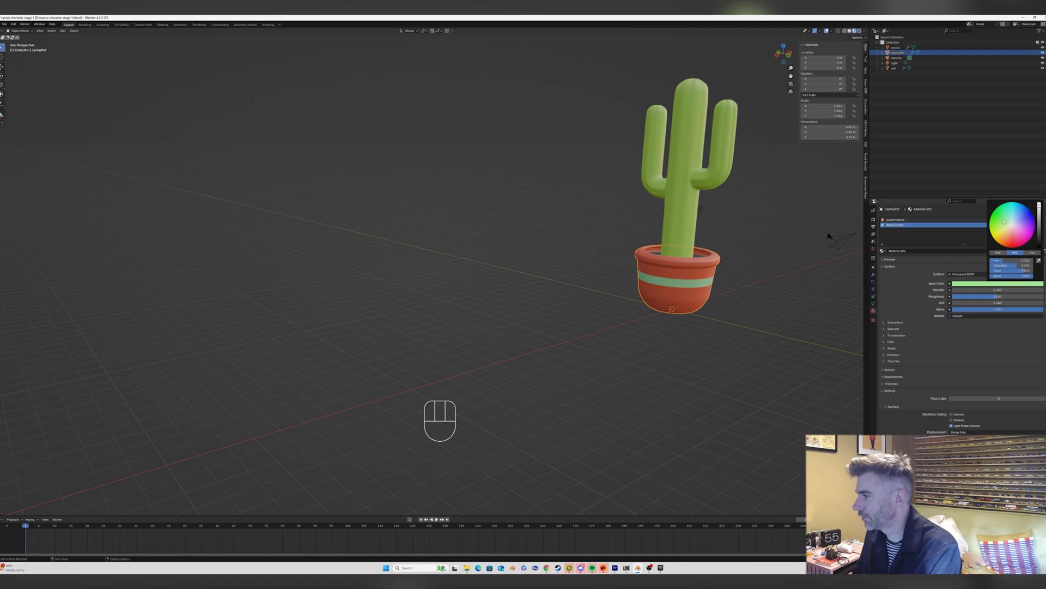
pyautogui.moveTo(872, 231); pyautogui.dragTo(731, 244, button='middle')
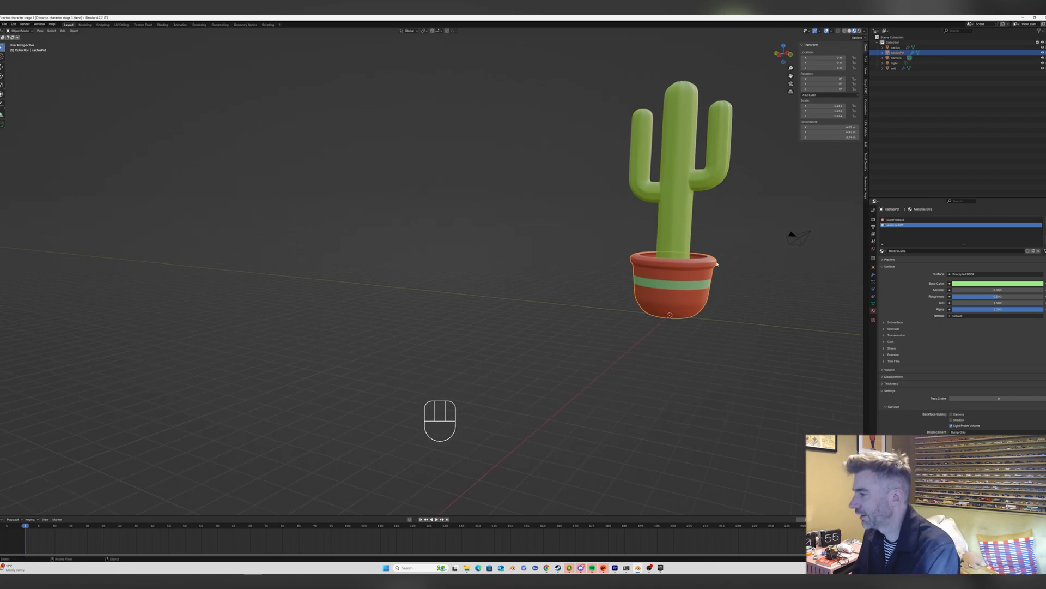
# Cut another edge loop around the pot between the green band and the rim and bevel it into a thin stripe.
pyautogui.scroll(2, 731, 245)
pyautogui.press('Tab')
pyautogui.moveTo(697, 284); pyautogui.dragTo(688, 281, button='middle')
pyautogui.hotkey('ctrl', 'r')
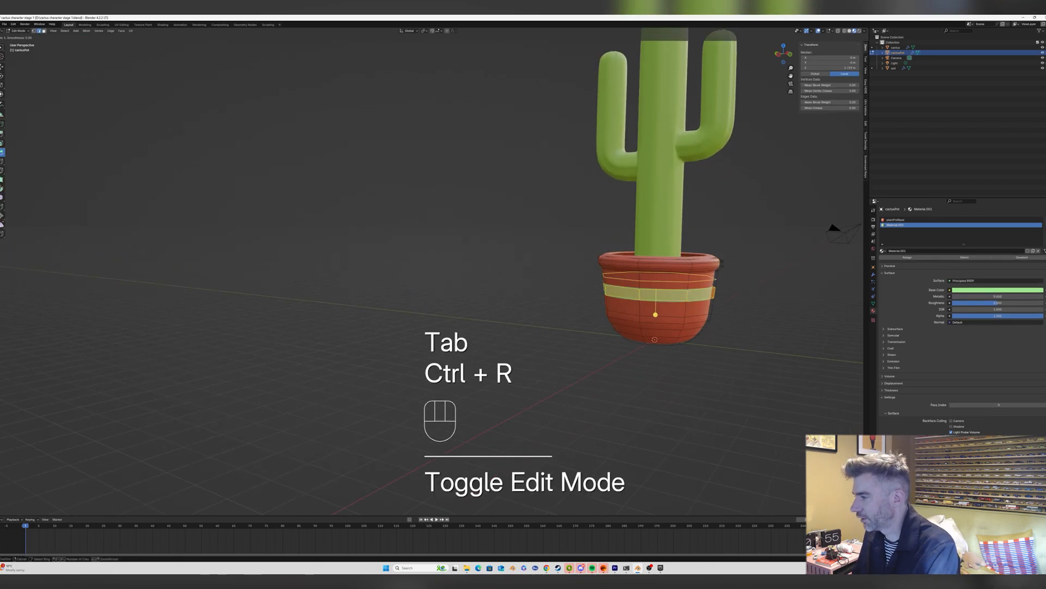
pyautogui.doubleClick(689, 279)
pyautogui.hotkey('ctrl', 'b')
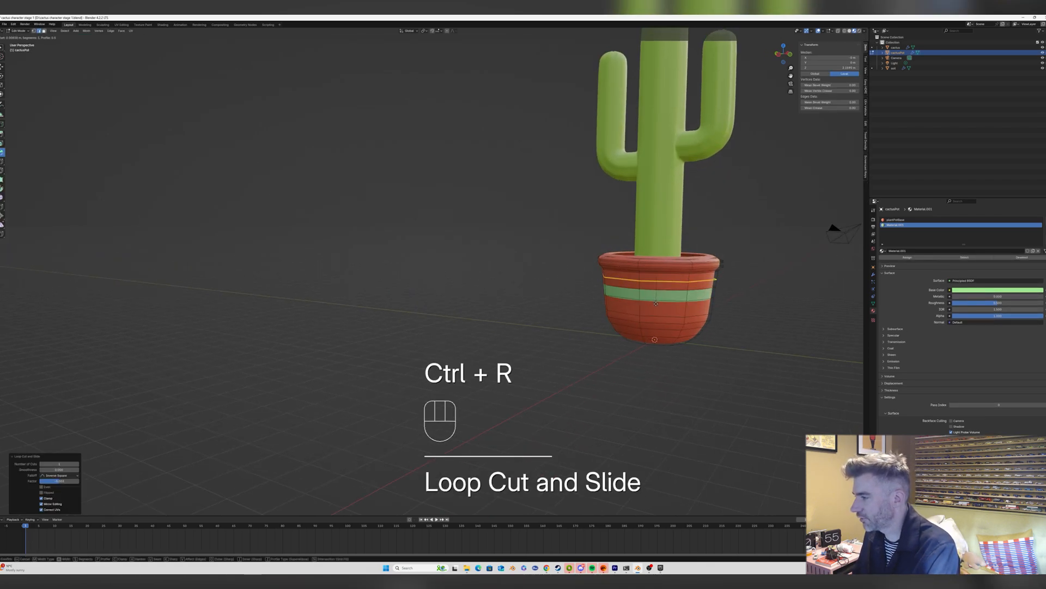
pyautogui.click(656, 302)
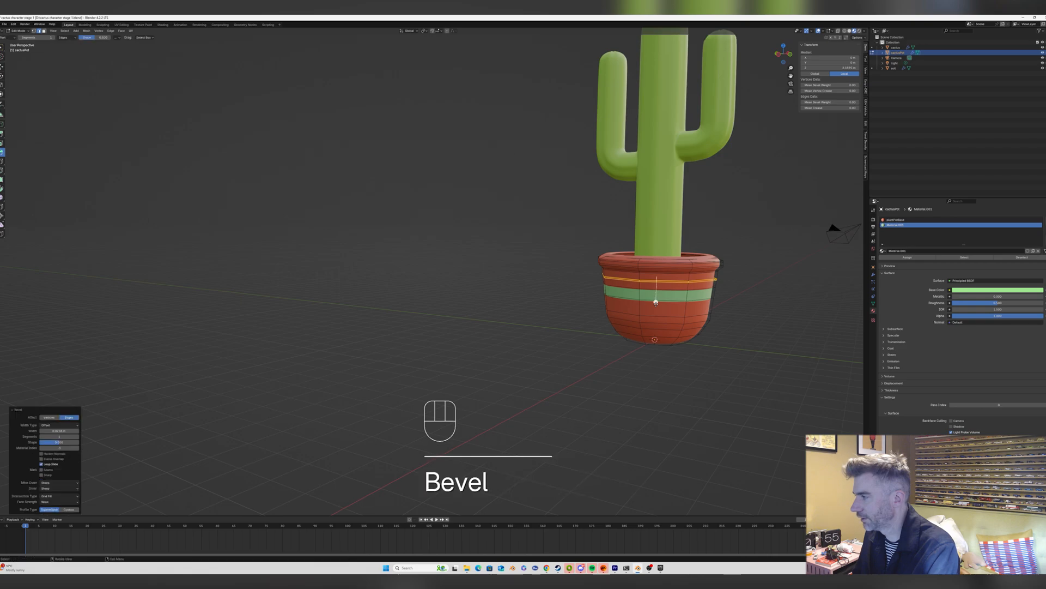
# Assign the pale green material to the thin upper stripe.
pyautogui.click(907, 257)
pyautogui.press('Tab')
pyautogui.moveTo(752, 256); pyautogui.dragTo(802, 265, button='middle')
# Rename the pot's green stripe material as plantPotAccent.
pyautogui.click(902, 250)
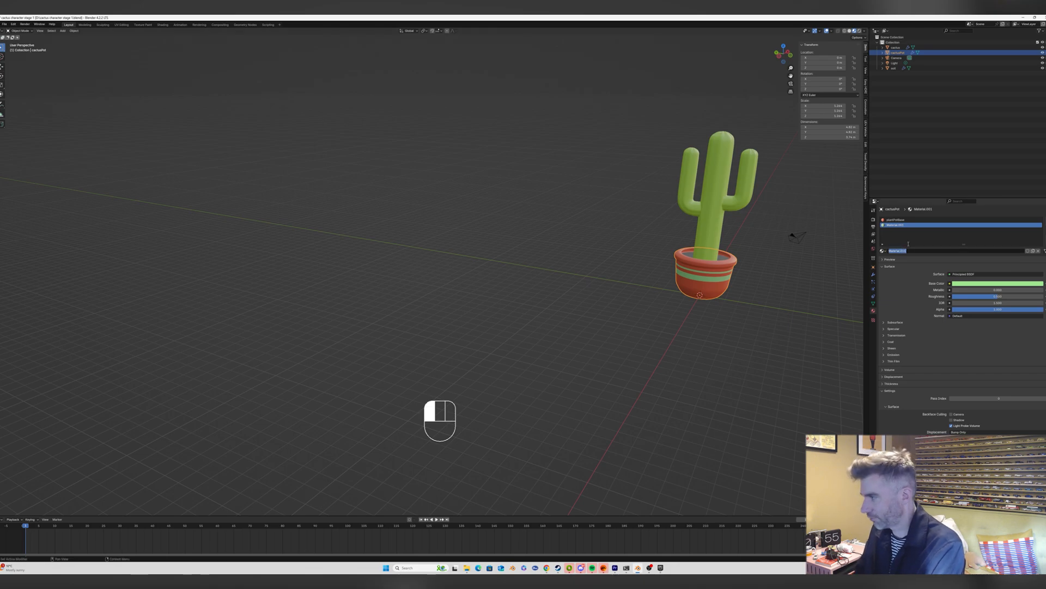
pyautogui.write('plant')
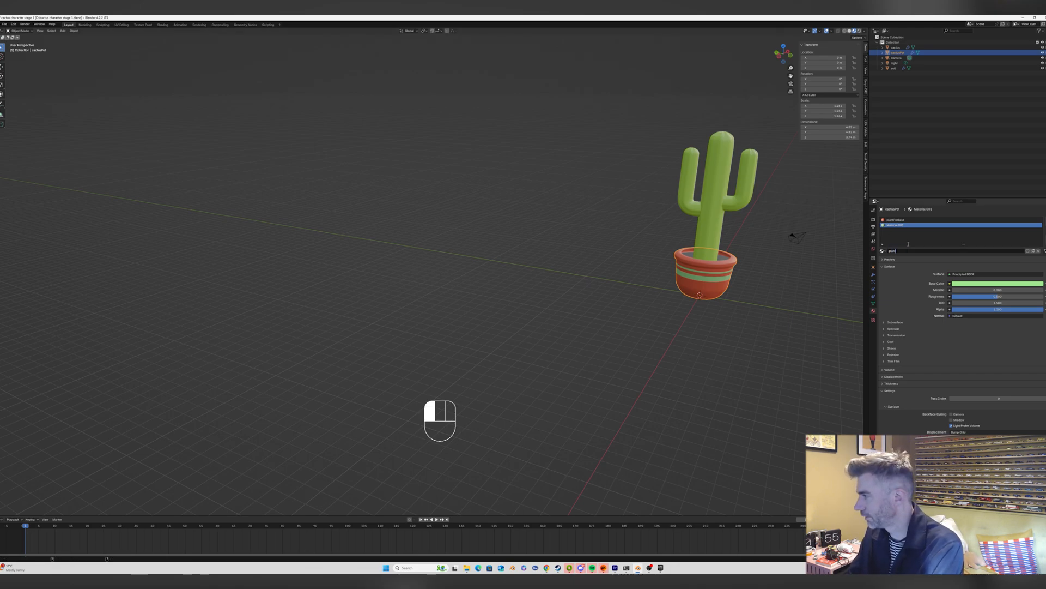
pyautogui.write('PotAccent')
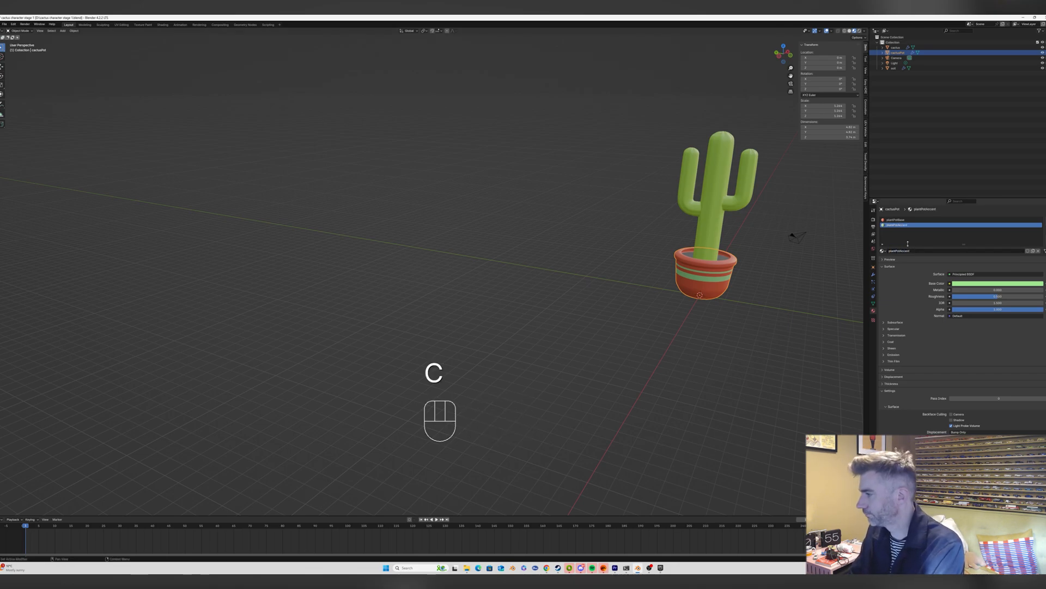